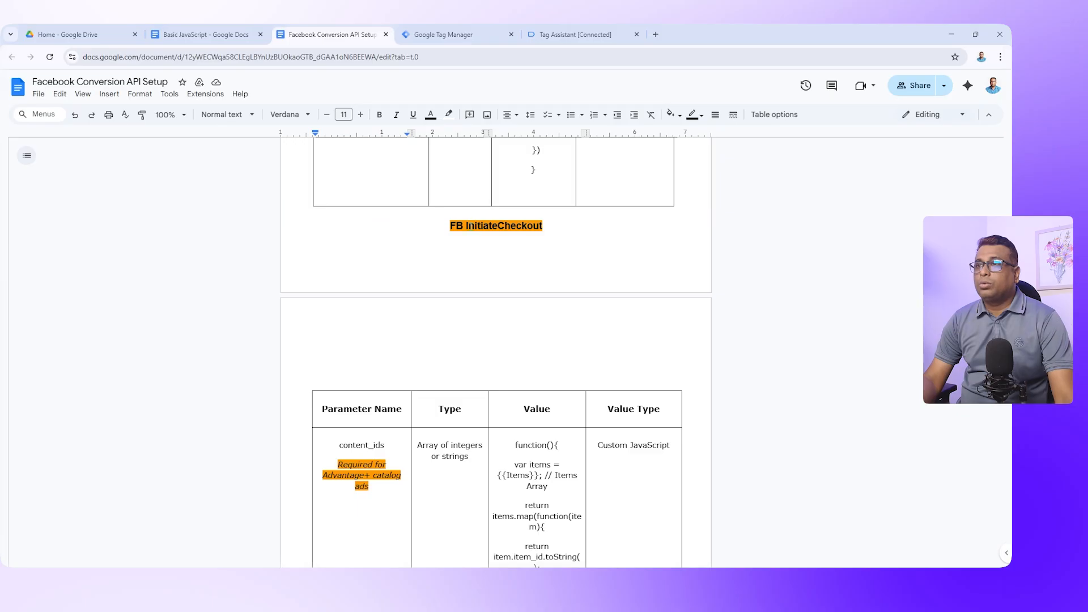
- Copy the InitiateCheckout event name from the setup document and rename the Tag Manager tag to "FB - InitiateCheckout"
mouse_move(469, 226)
mouse_down()
mouse_move(543, 228)
mouse_move(467, 229)
mouse_up()
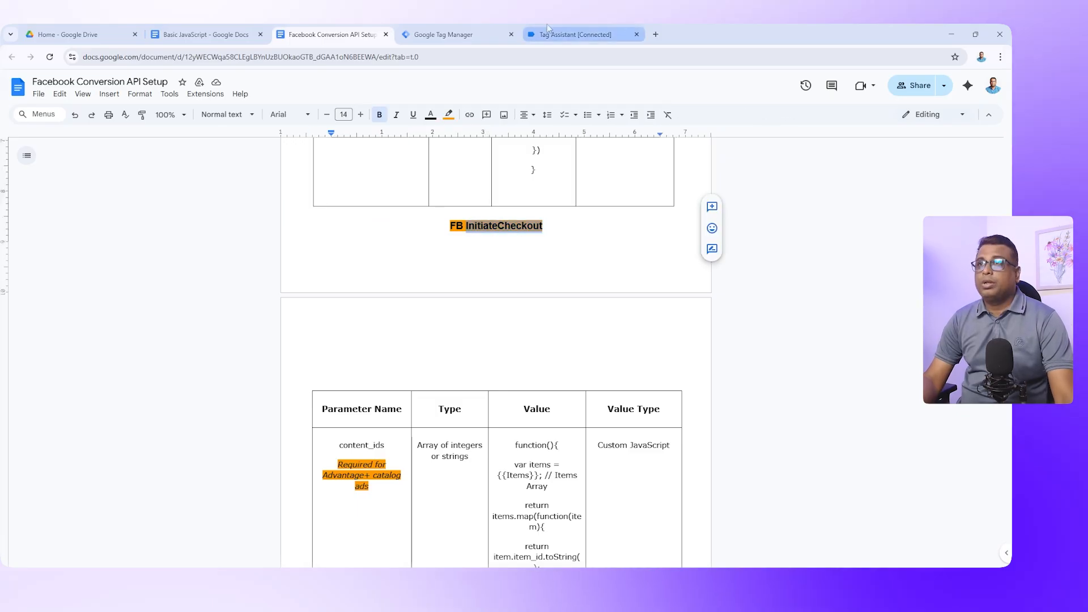
click(443, 34)
click(333, 85)
key(shift+Home)
key(BackSpace)
drag(312, 86, 363, 87)
text(InitiateCheckout)
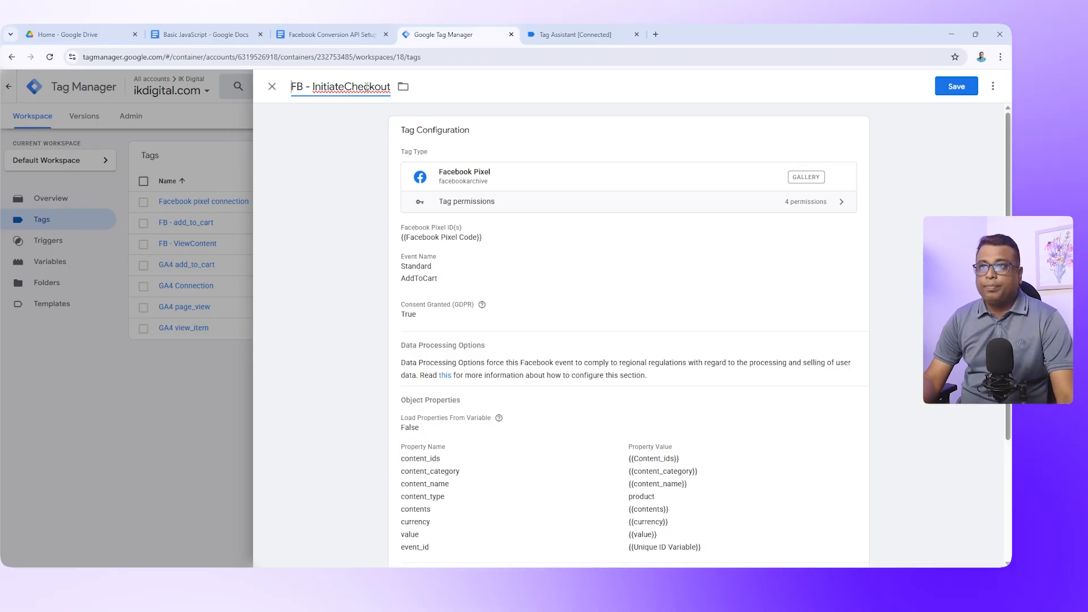
- Open the tag configuration for editing and set the standard event name to InitiateCheckout
click(491, 276)
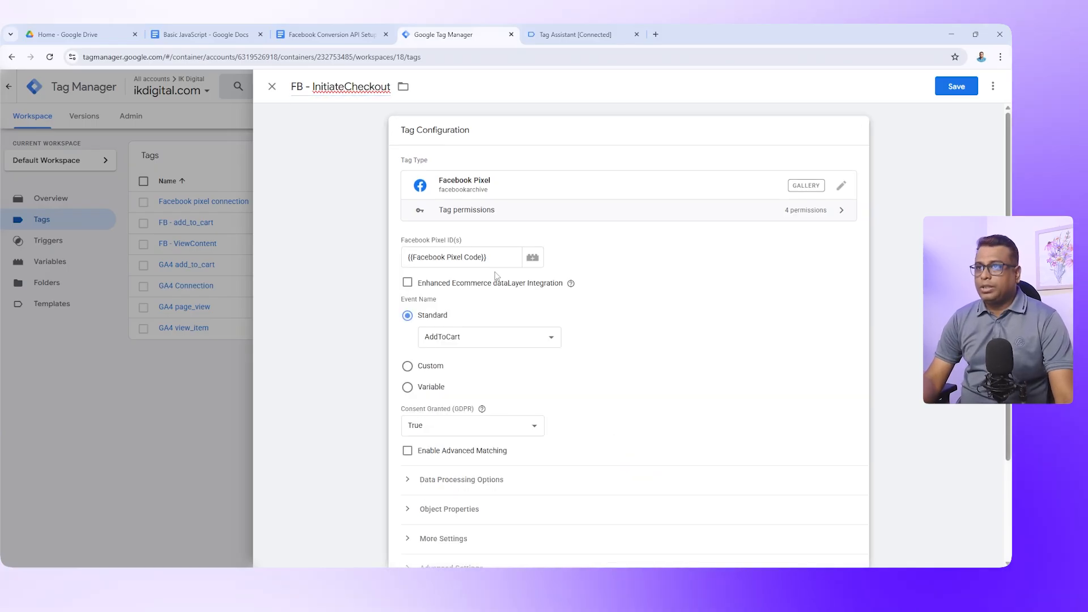
click(488, 338)
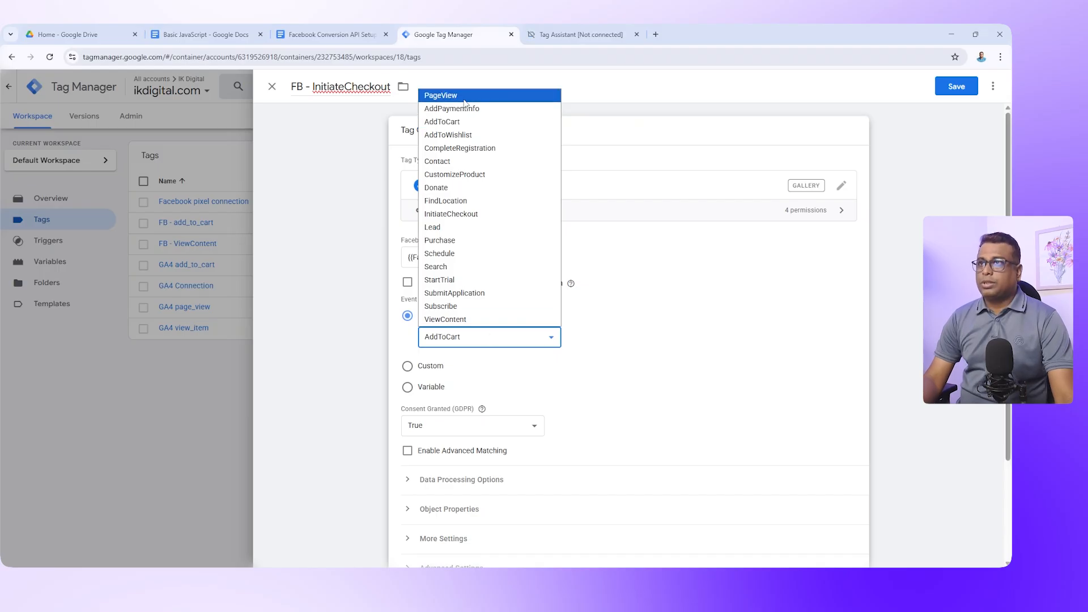
click(463, 218)
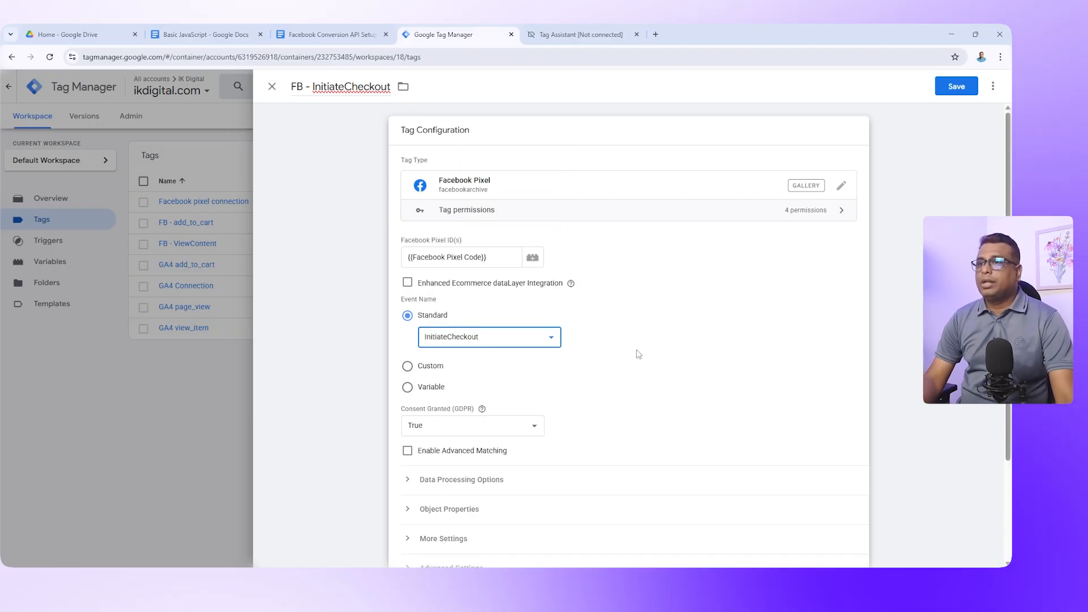
- Expand the tag's Object Properties, More Settings and Advanced Settings sections and examine their contents
scroll(637, 351, down, 3)
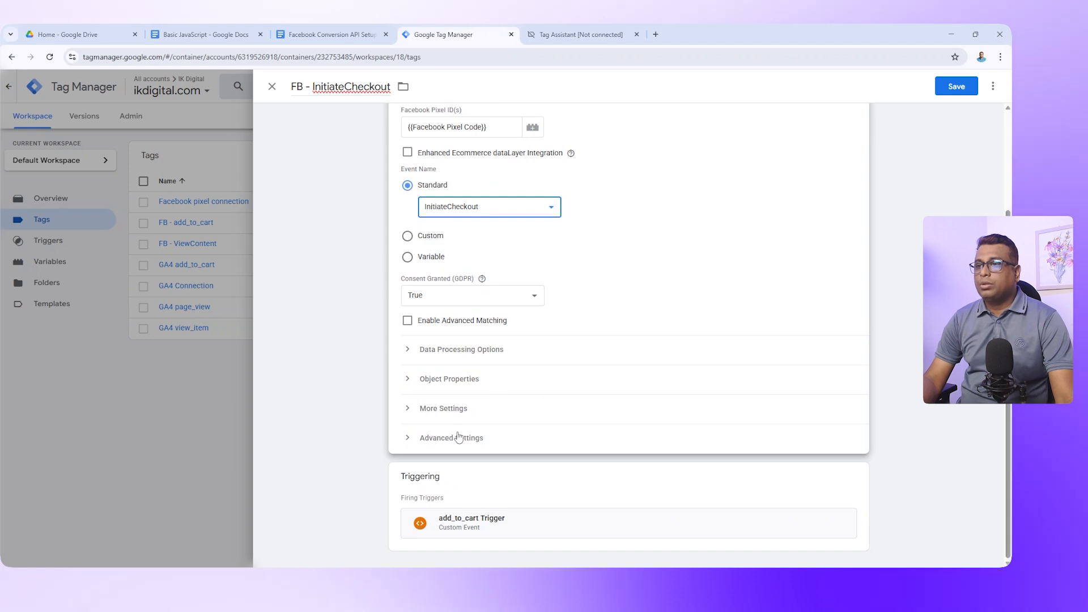
click(470, 380)
scroll(557, 380, down, 5)
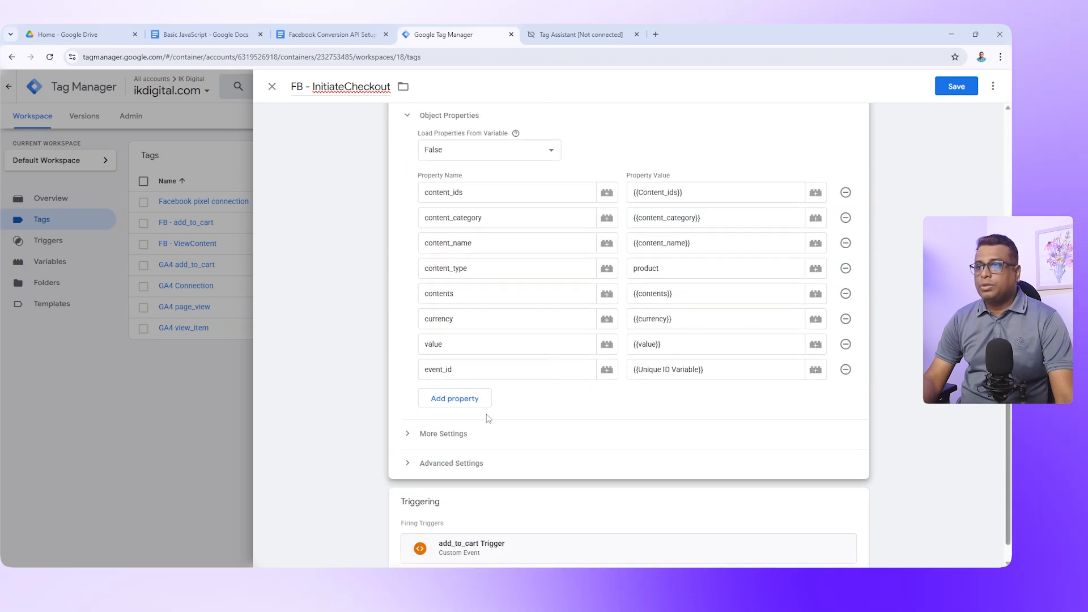
click(454, 463)
scroll(461, 284, down, 3)
click(448, 277)
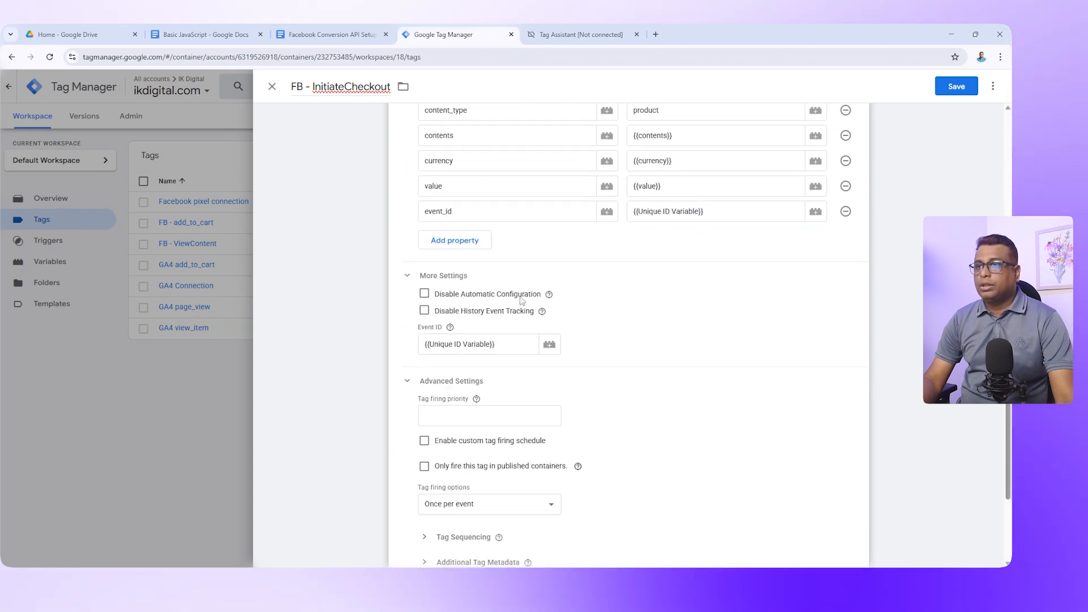
scroll(527, 306, down, 1)
- Remove the event_id row from the tag's object properties
scroll(531, 313, up, 4)
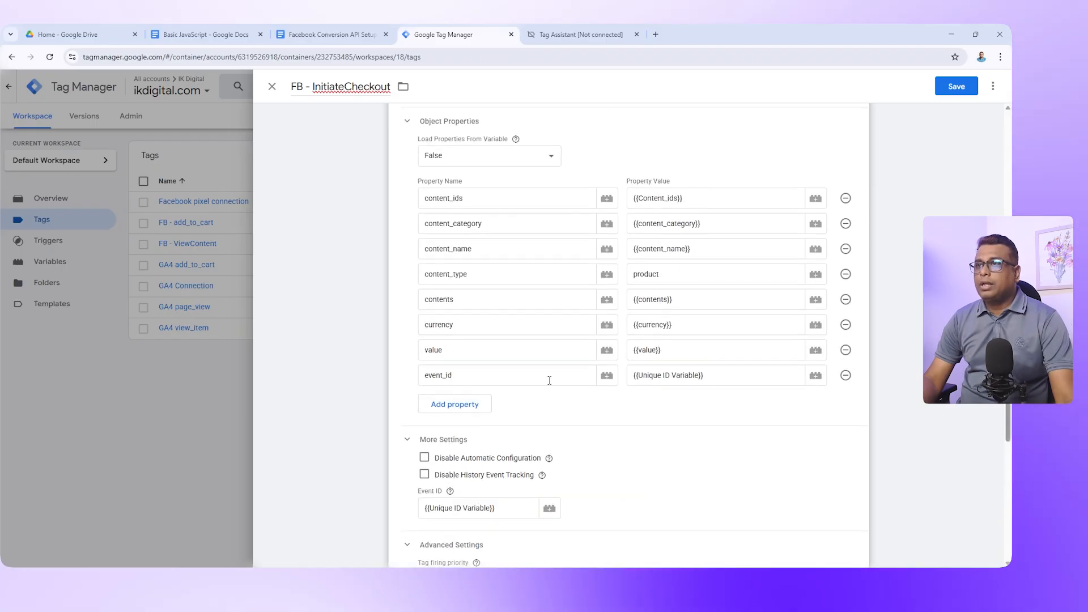
scroll(567, 400, up, 1)
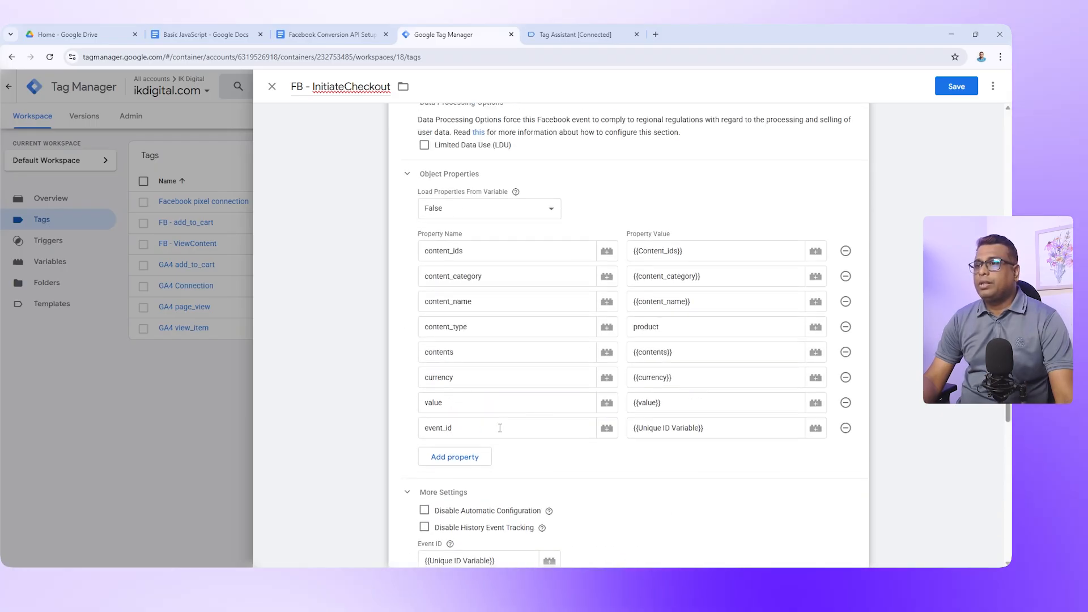
scroll(587, 430, down, 2)
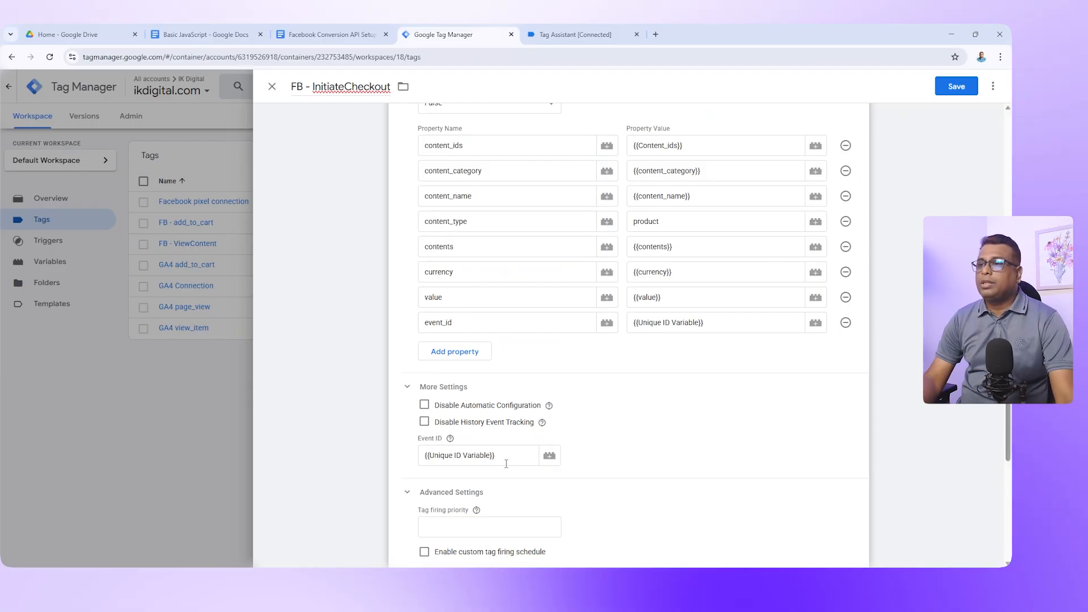
click(846, 323)
scroll(539, 323, up, 3)
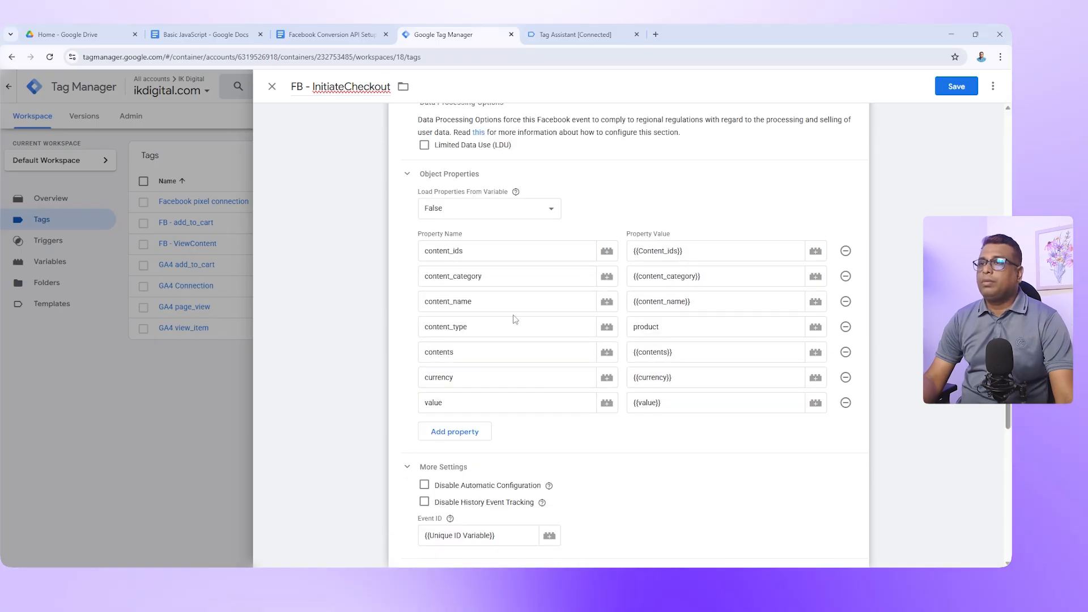
scroll(502, 281, up, 2)
scroll(498, 301, down, 1)
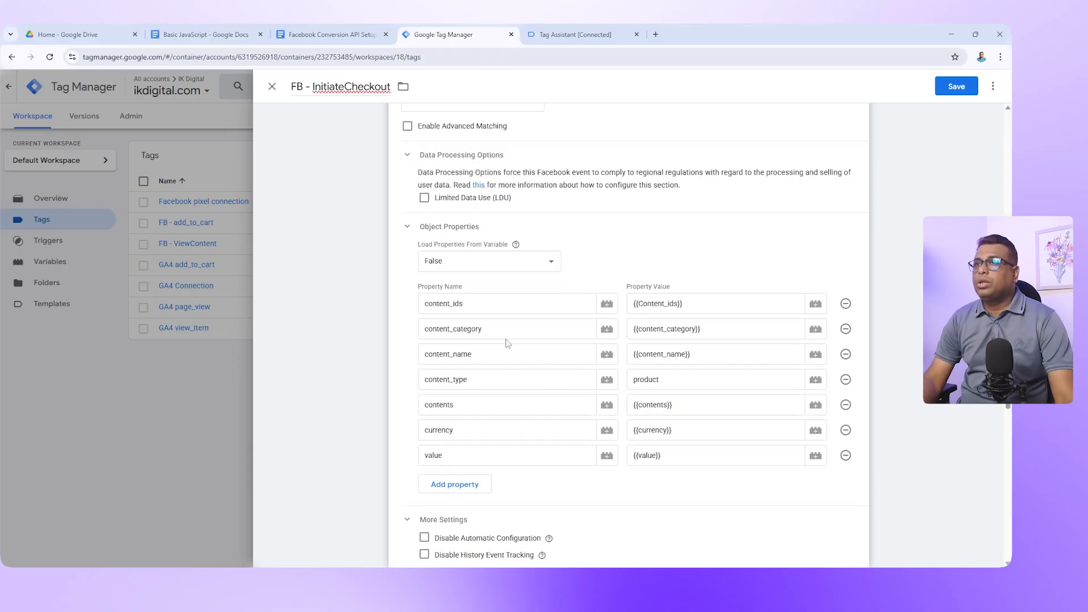
- Find the num_items parameter in the Facebook Conversion API Setup document and add an object property named num_items to the tag
click(315, 36)
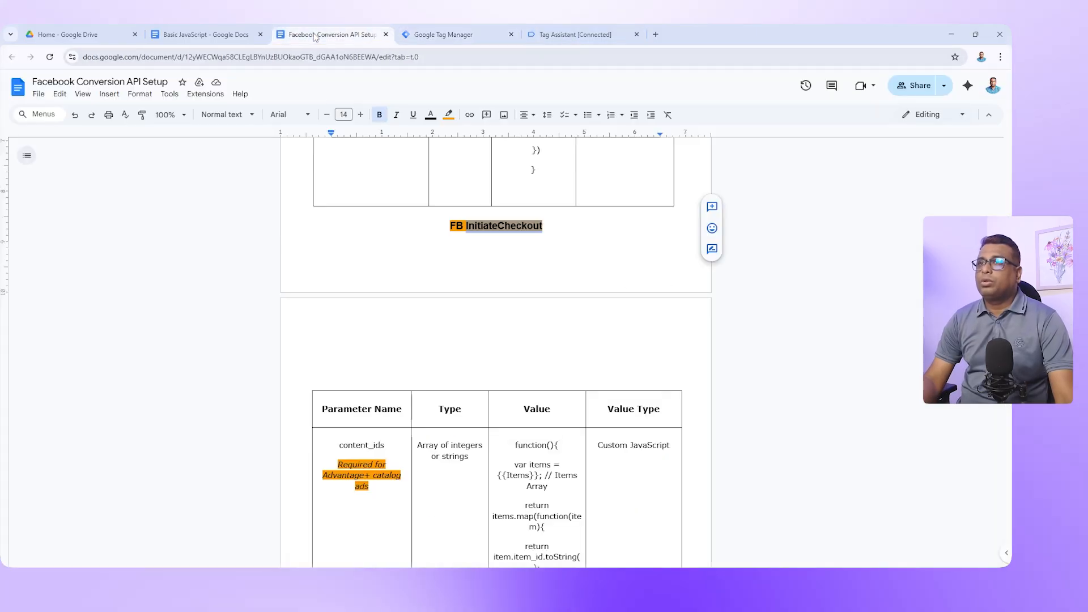
scroll(377, 328, down, 5)
scroll(526, 338, up, 2)
scroll(526, 338, down, 15)
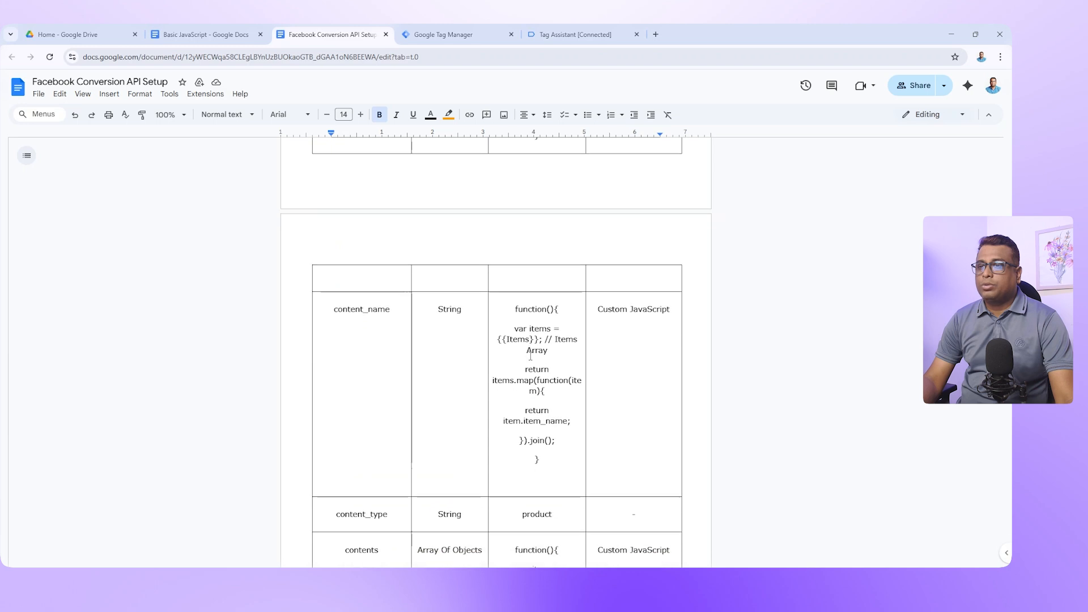
scroll(530, 356, down, 6)
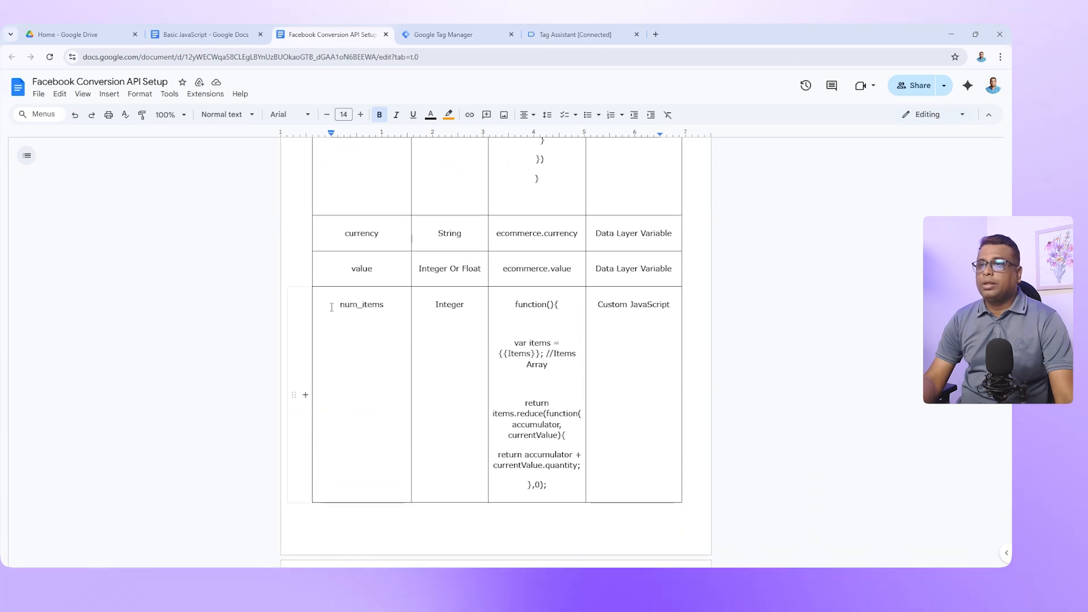
double_click(343, 306)
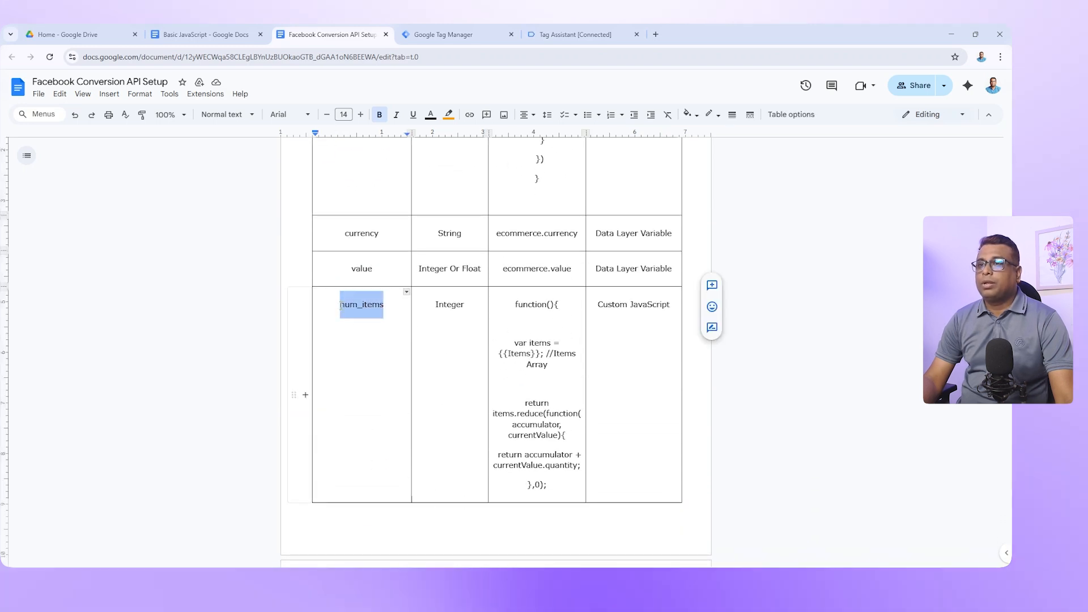
click(443, 34)
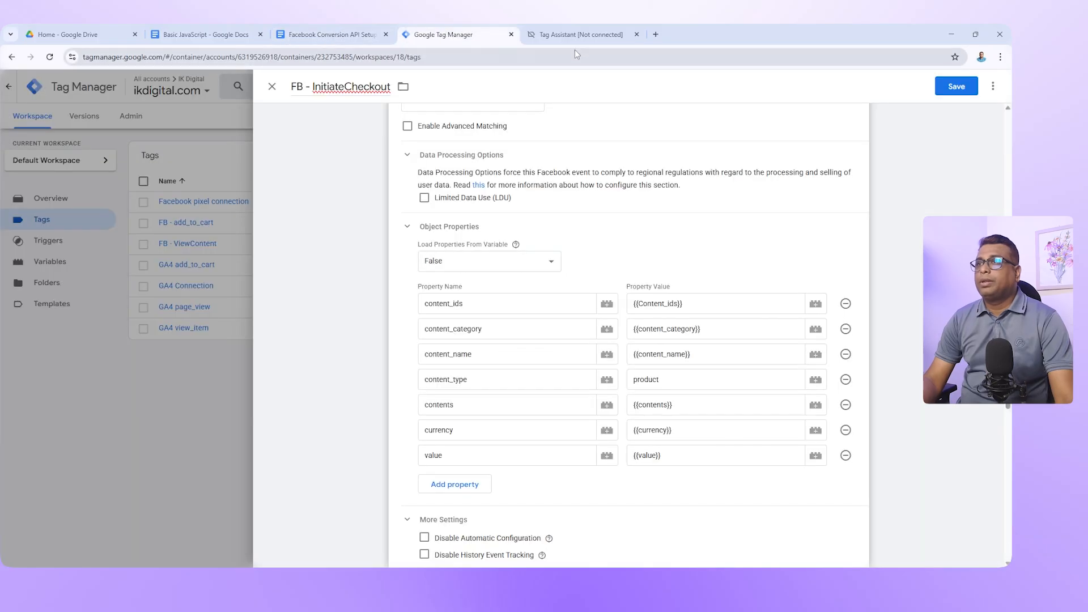
click(455, 484)
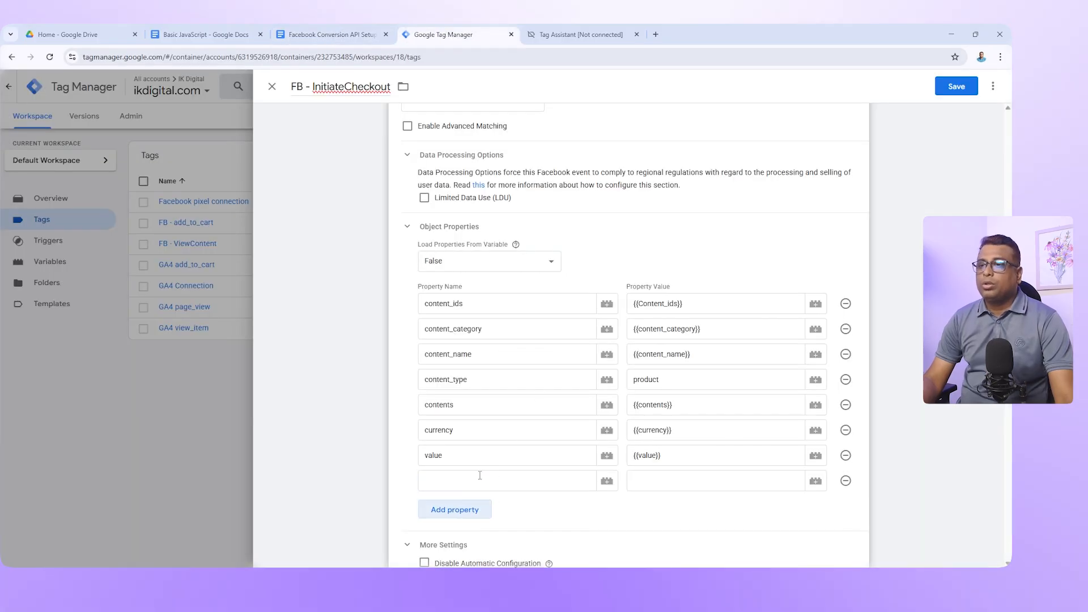
click(446, 481)
text(num_items)
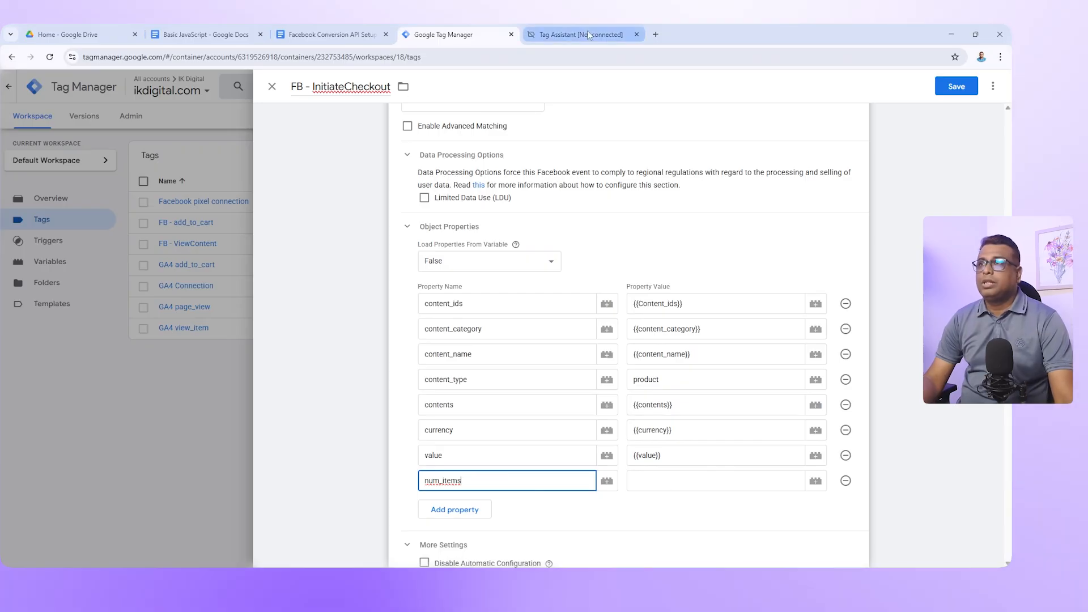
- Copy the num_items JavaScript function from the setup document and try it directly as the num_items property value
click(648, 482)
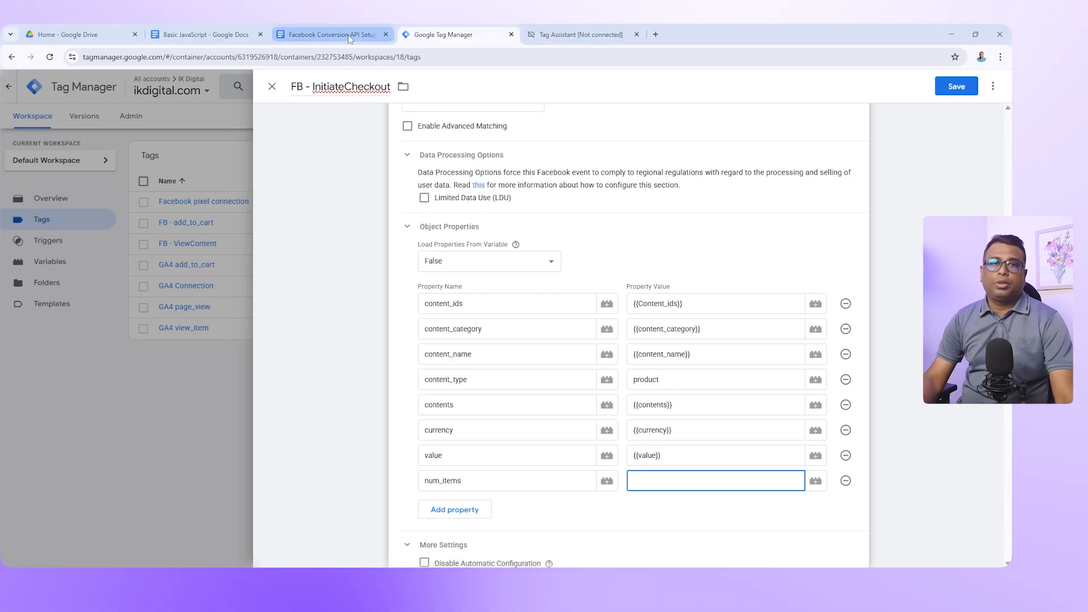
mouse_move(348, 35)
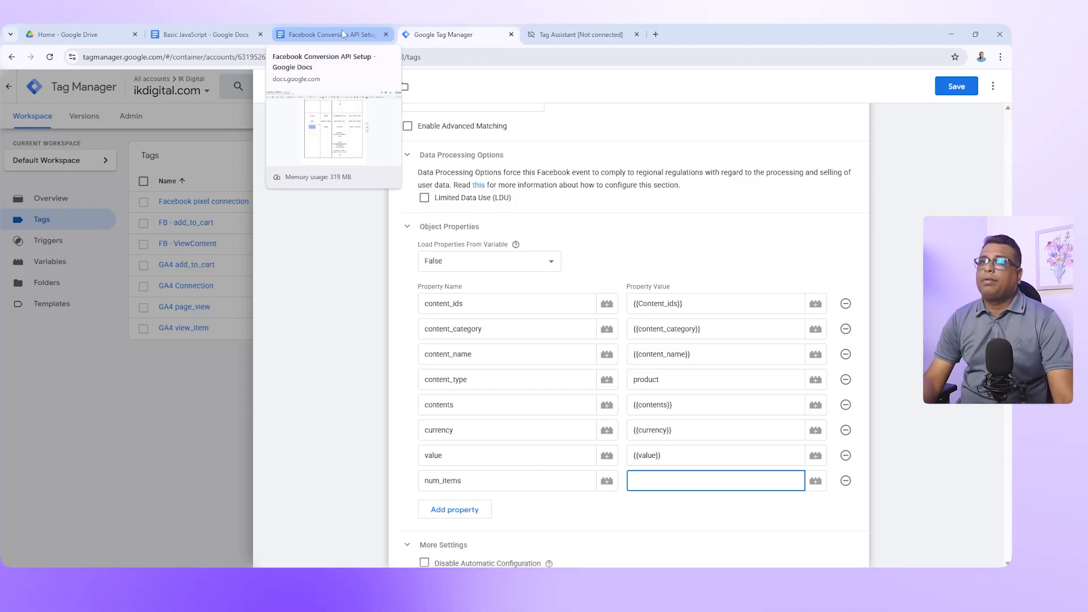
click(341, 33)
drag(547, 485, 502, 324)
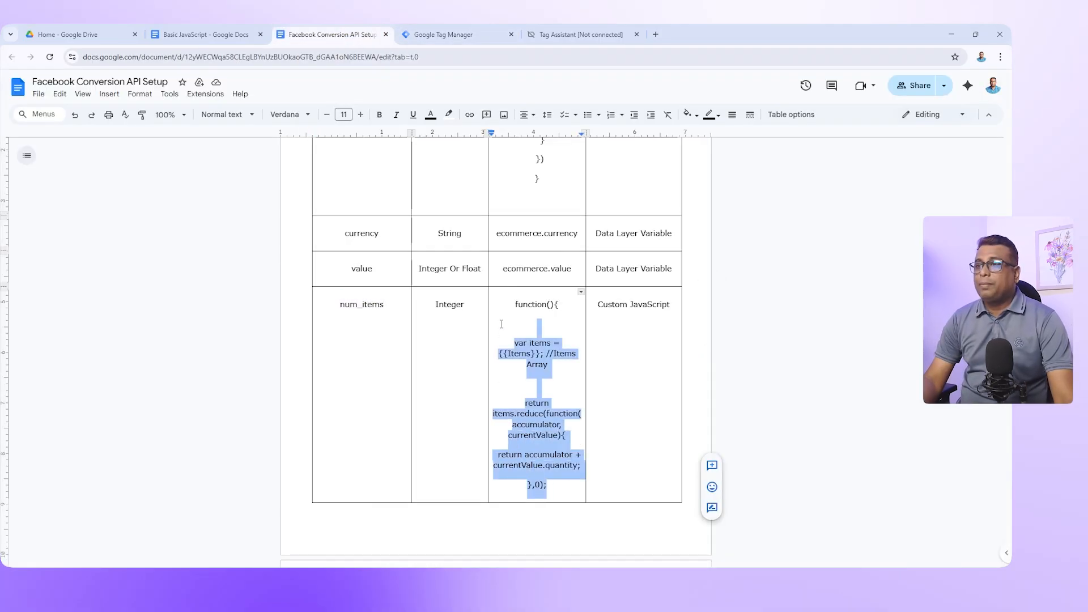
click(448, 31)
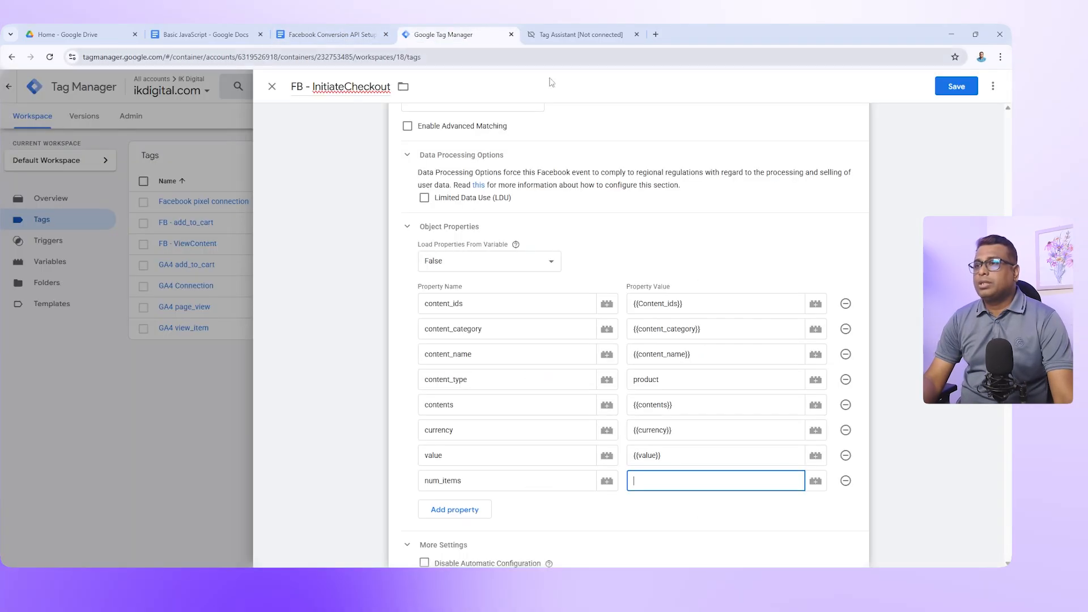
key(ctrl+v)
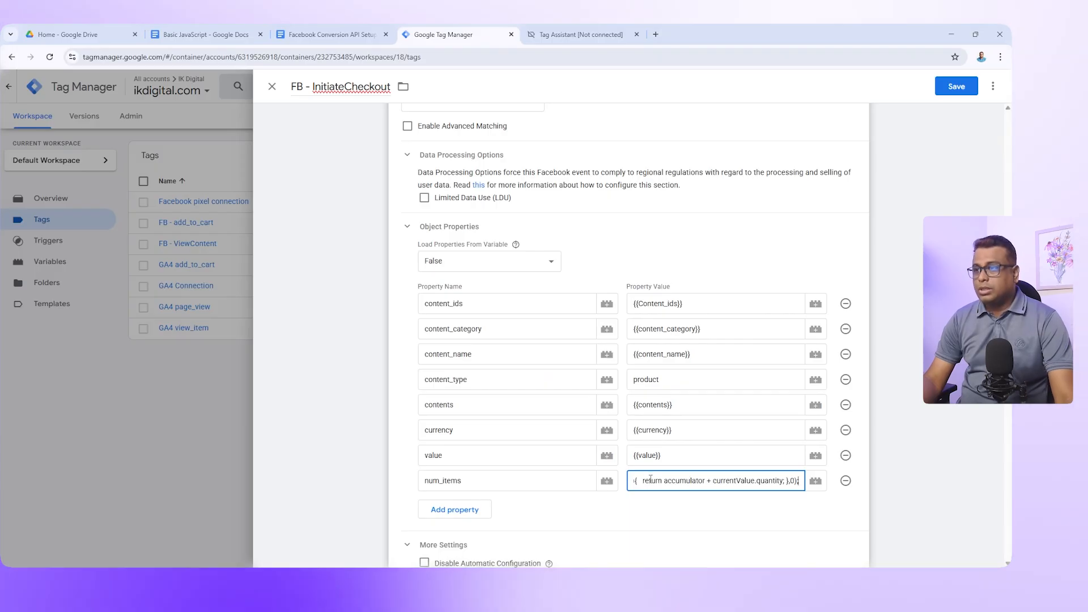
key(ctrl+z)
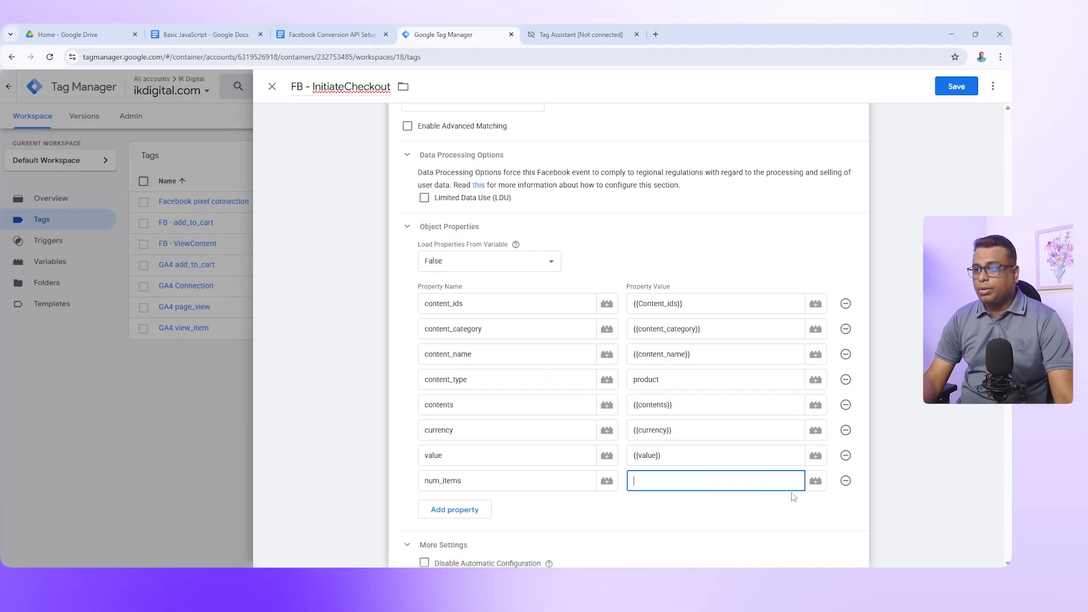
- Create a Custom JavaScript variable for the num_items value, containing the copied function that adds up item quantities with items.reduce
click(814, 481)
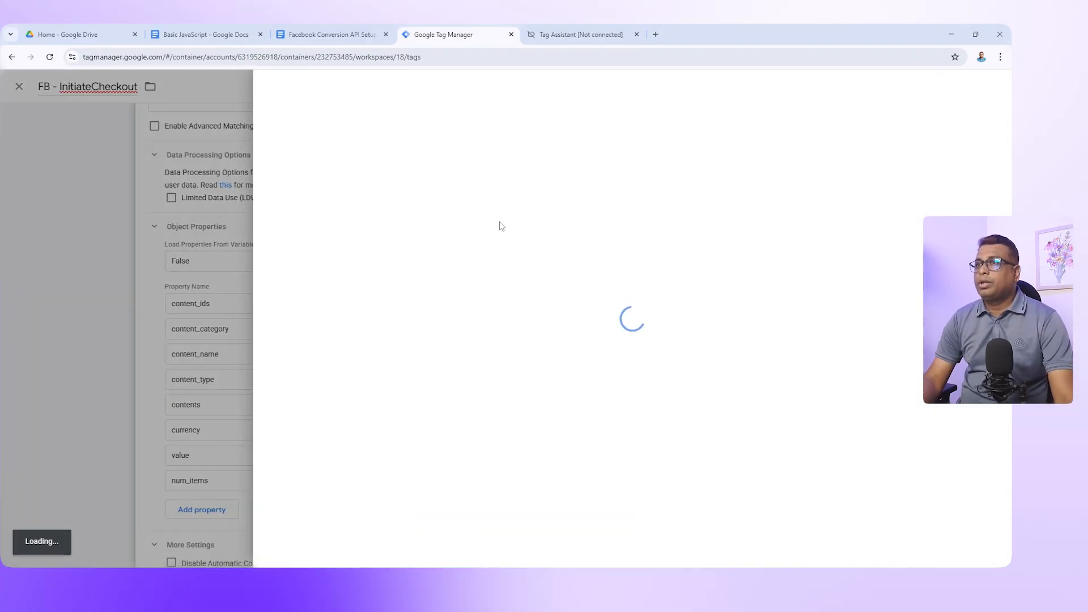
click(992, 86)
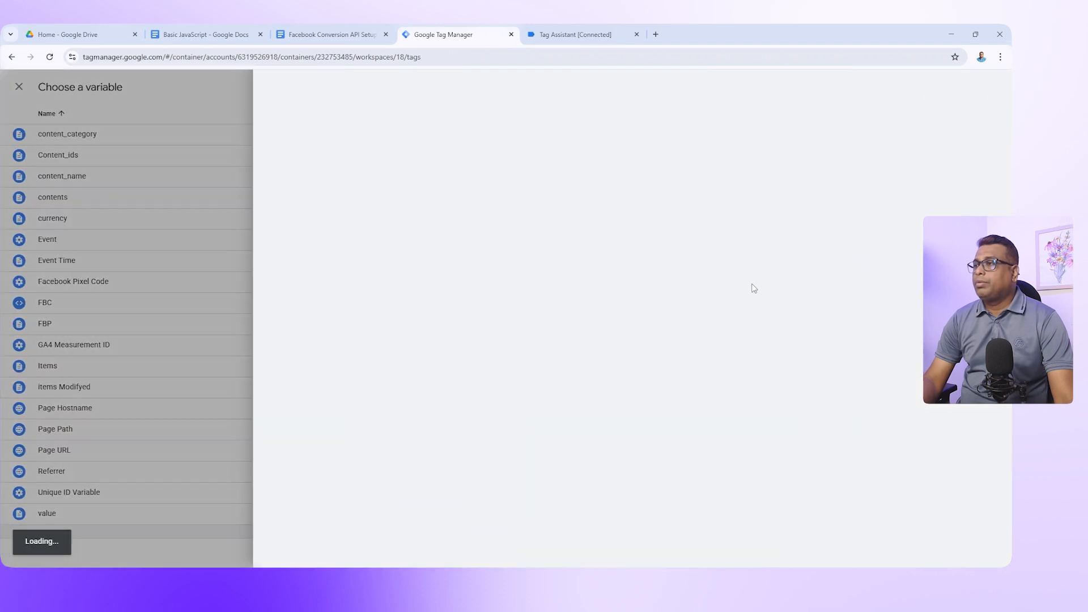
click(857, 130)
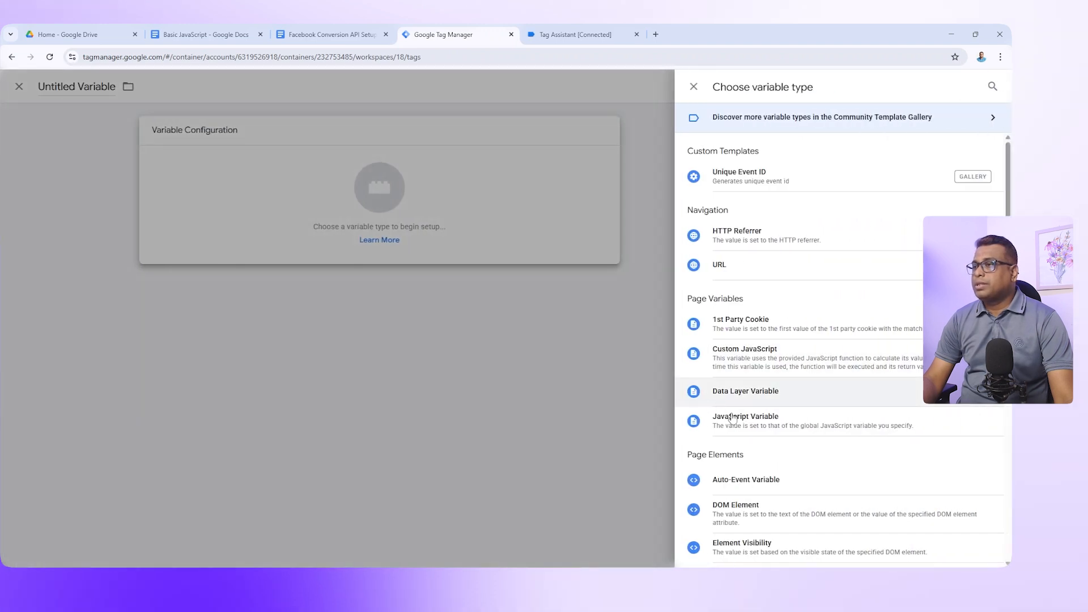
click(750, 363)
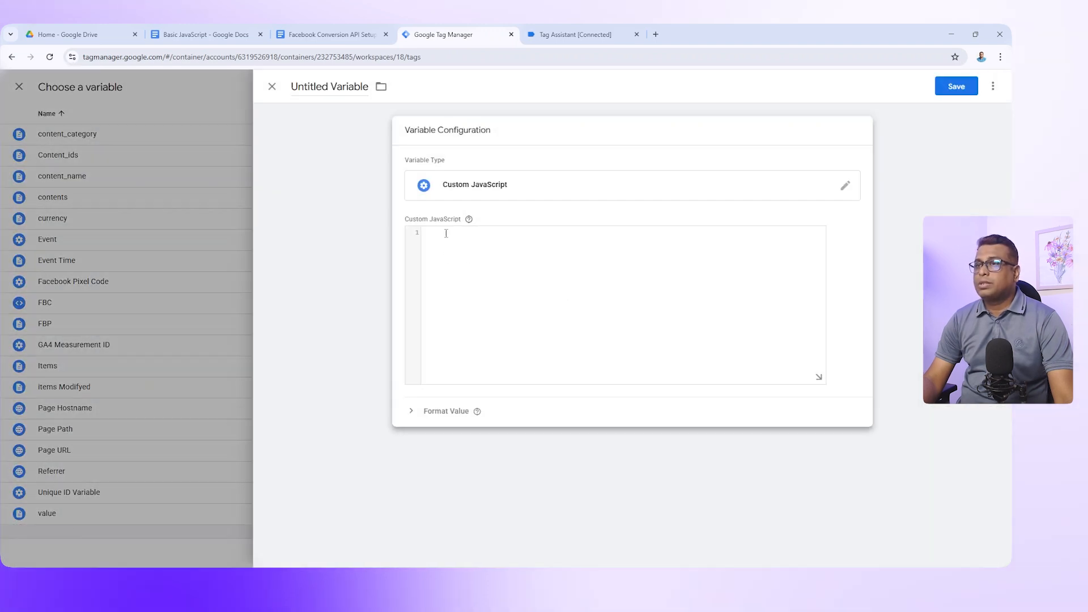
text(function(){  var items = {{Items}}; //Items Array  return items.reduce(function(accumulator, currentValue){   return accumulator + currentValue.quantity; },0);)
- Copy the num_items parameter name from the setup document and use it as the new variable's name
click(329, 34)
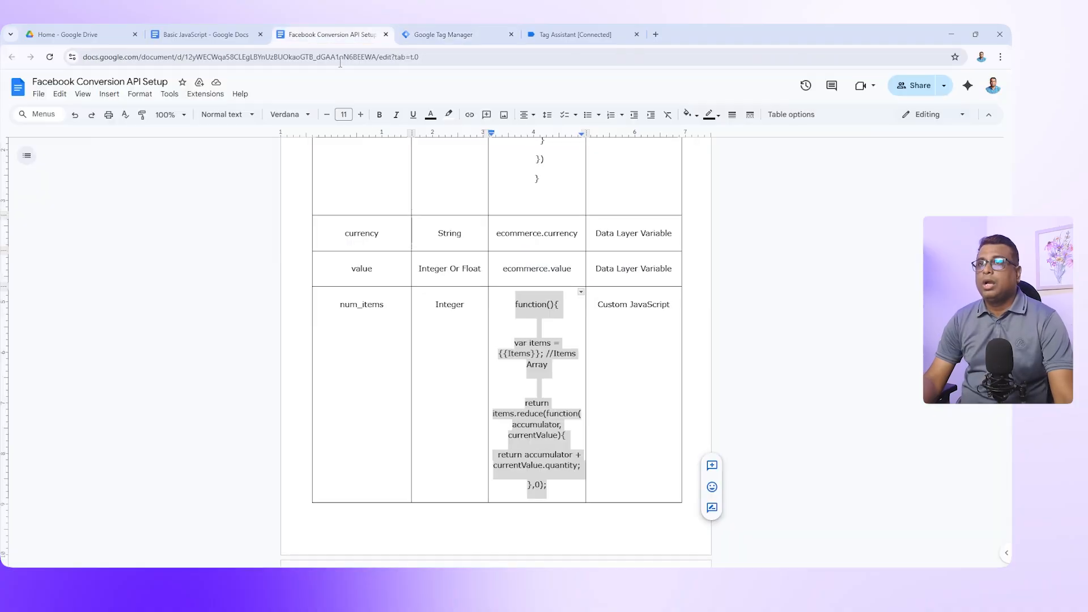
drag(390, 307, 338, 306)
key(ctrl+c)
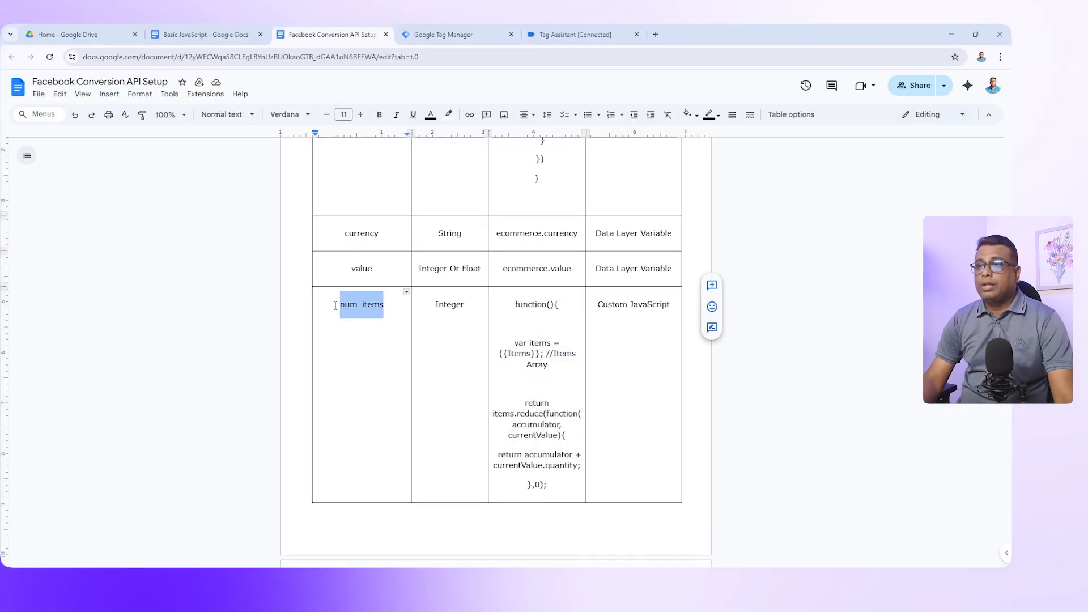
click(484, 26)
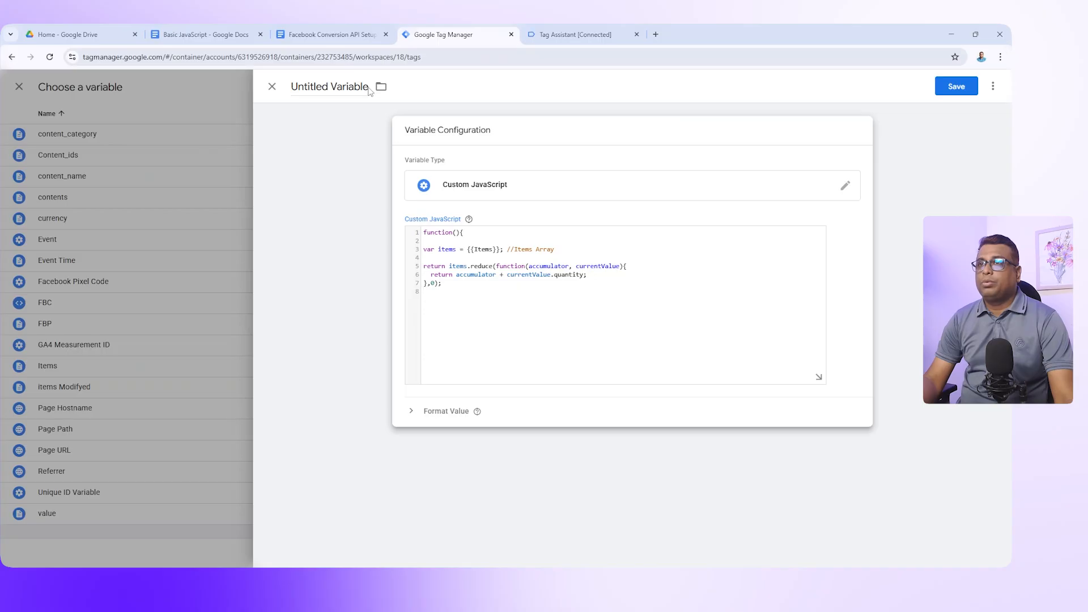
click(316, 86)
drag(292, 86, 366, 86)
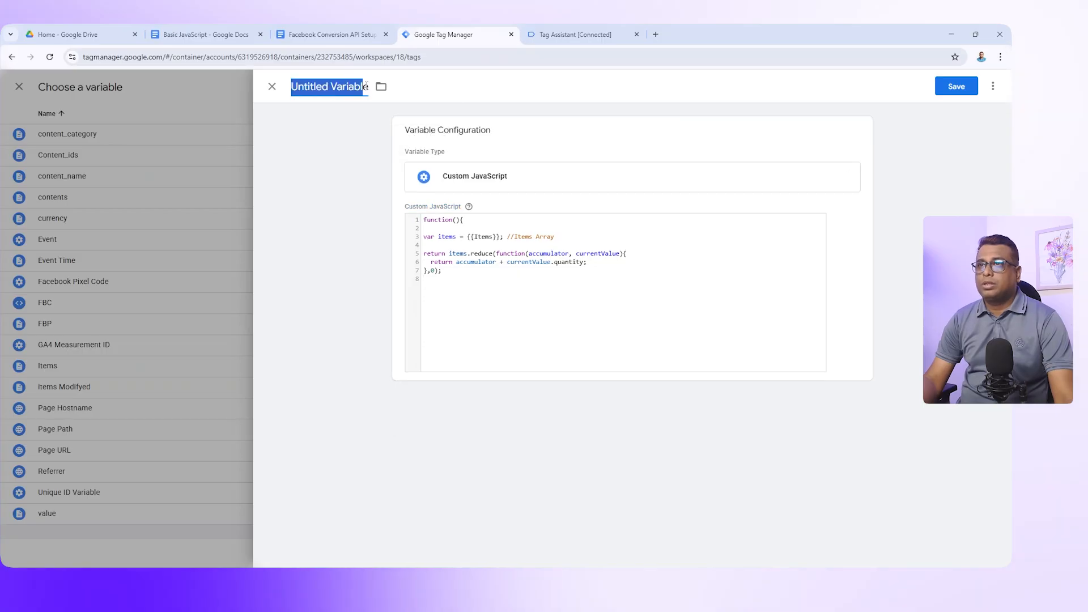
key(ctrl+v)
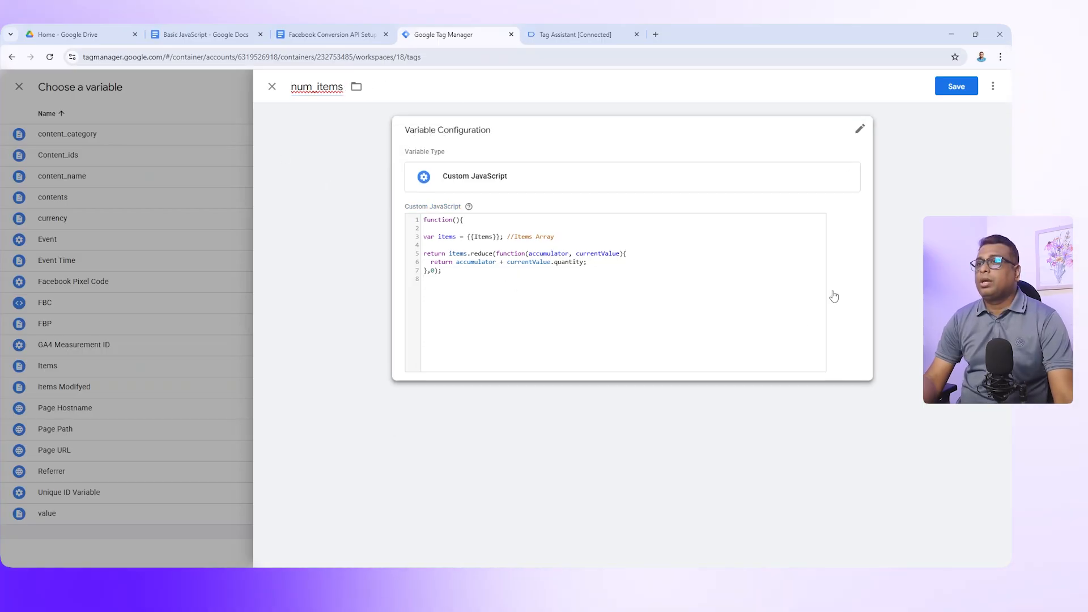
- Save the num_items variable and remove the add_to_cart Trigger from the FB - InitiateCheckout tag
click(965, 89)
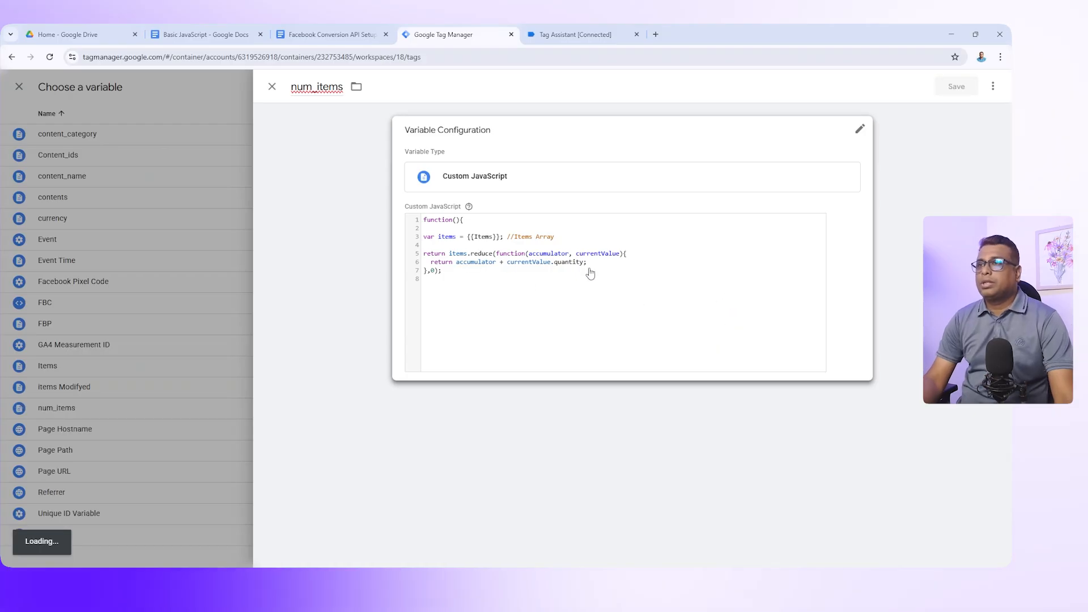
scroll(544, 471, down, 8)
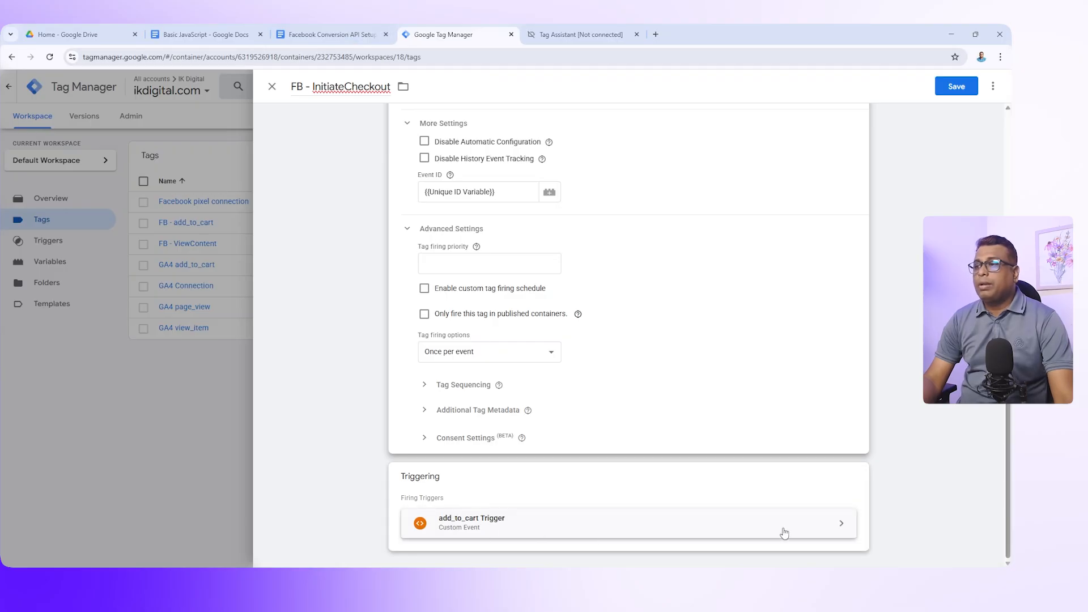
click(819, 526)
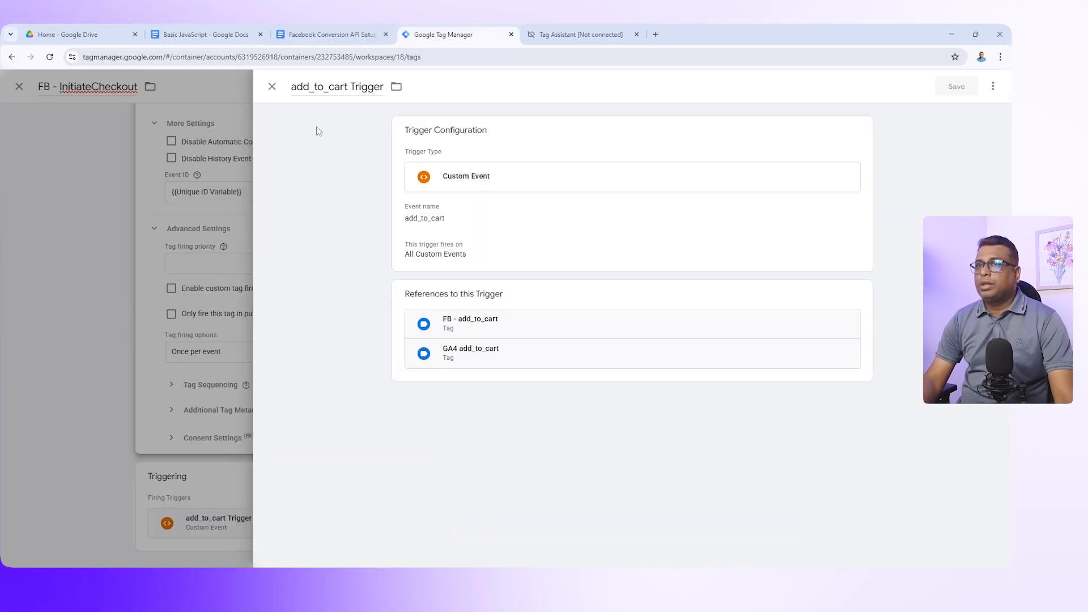
click(272, 86)
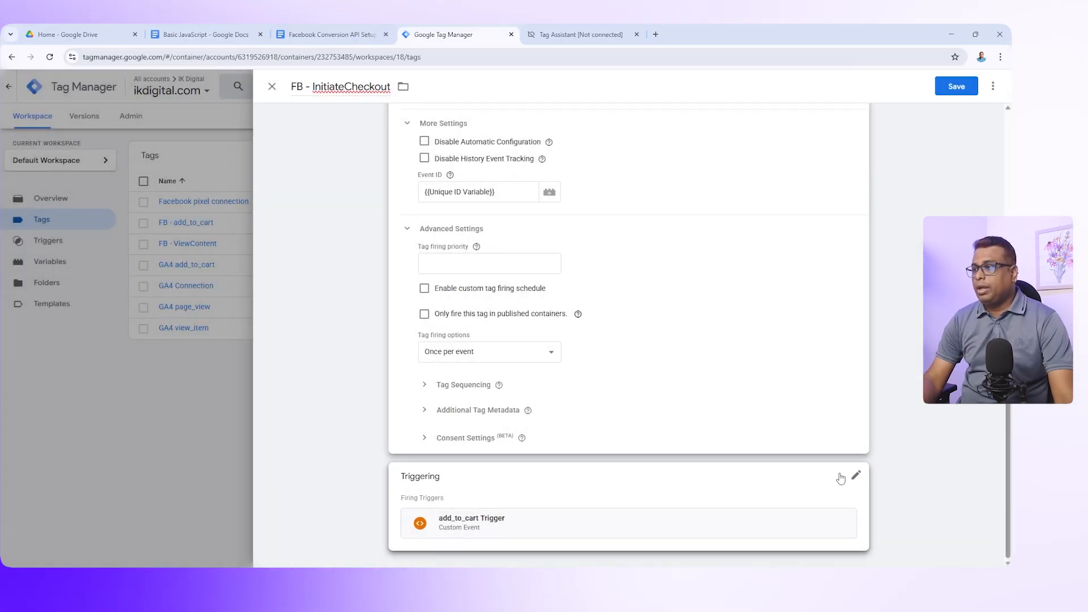
click(841, 500)
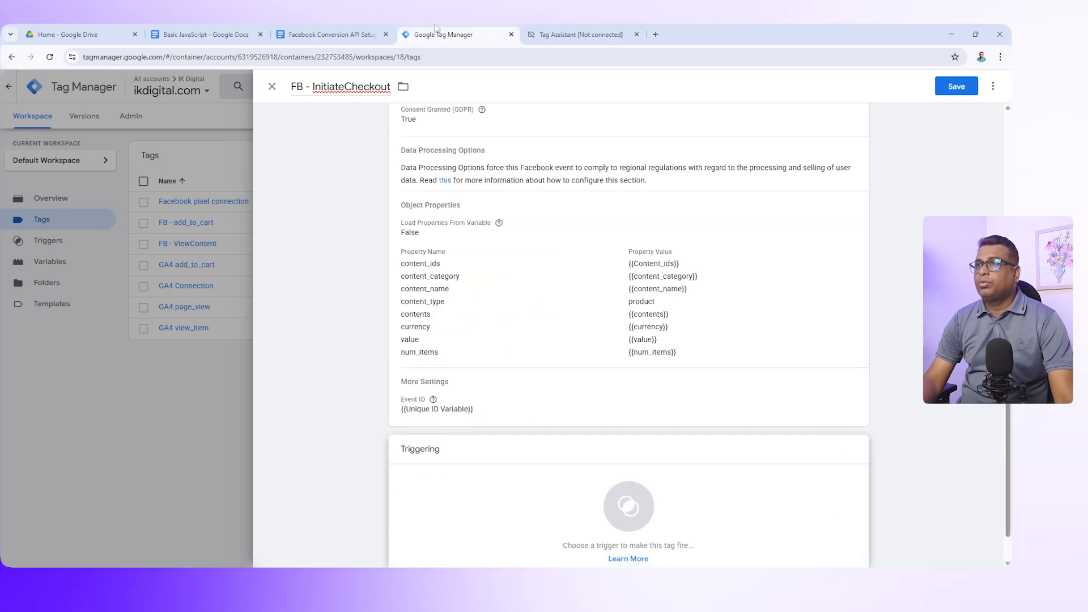
- Look through the recorded shop events and fired tags in Tag Assistant, and return to the FB - InitiateCheckout tag
click(554, 26)
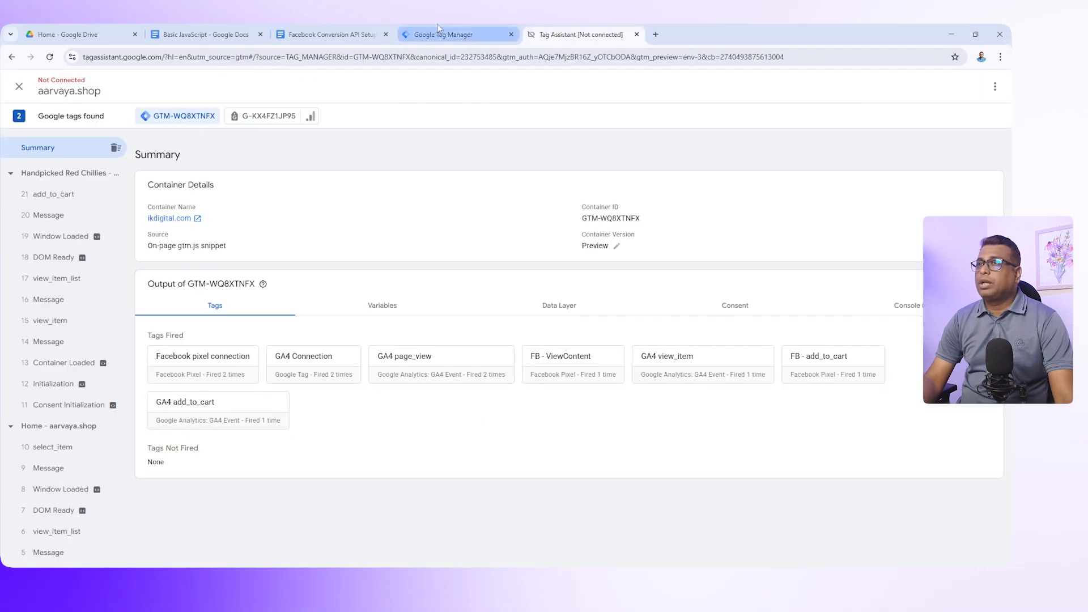
click(437, 27)
click(572, 34)
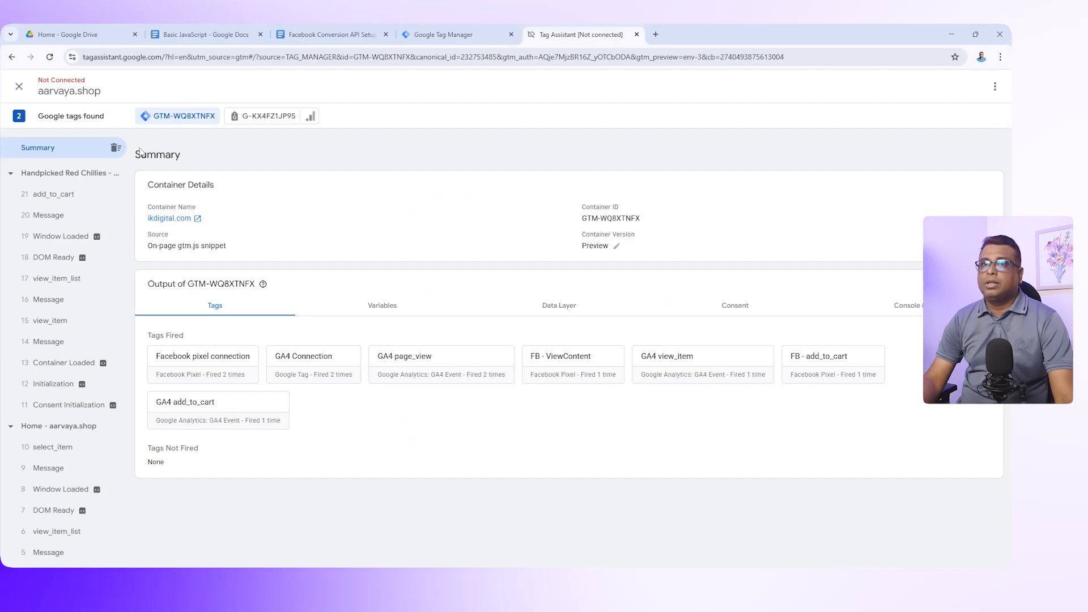
click(444, 28)
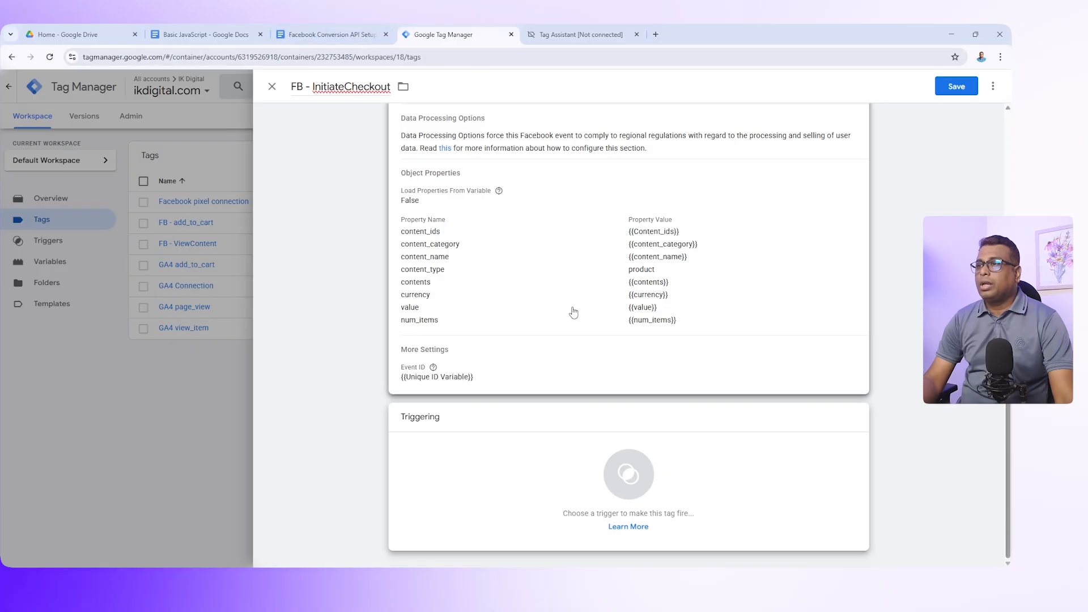
- Assign the add_to_cart Trigger as the firing trigger of the FB - InitiateCheckout tag and save the tag
click(958, 88)
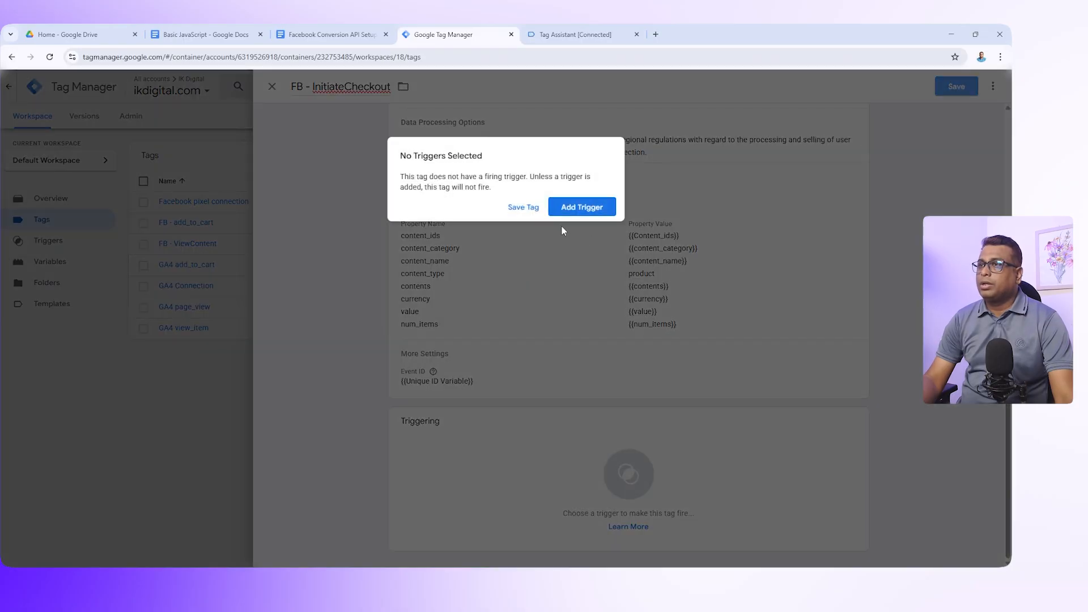
click(586, 214)
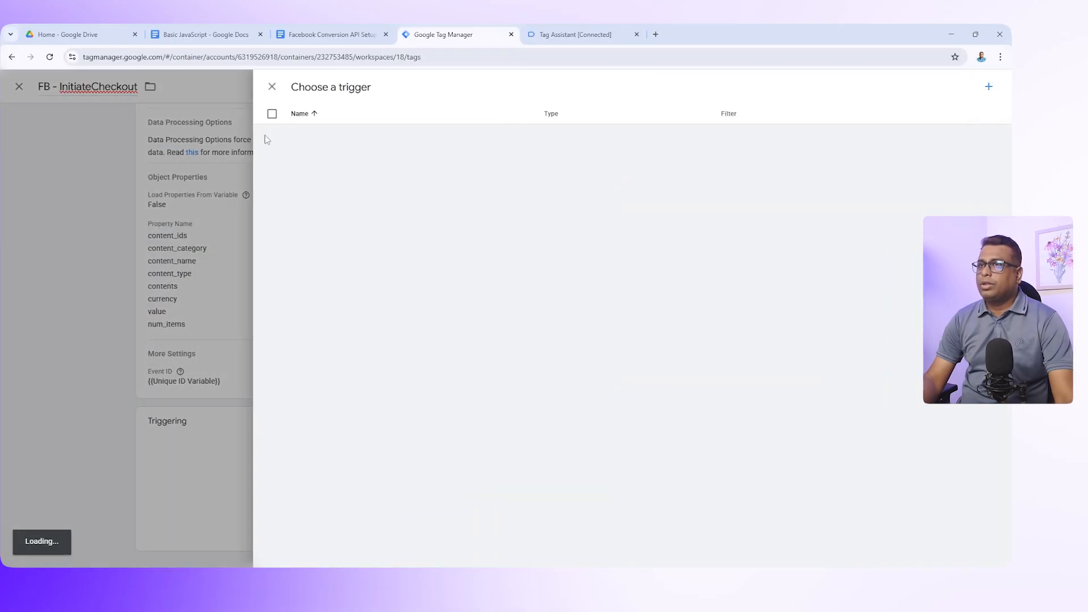
click(343, 134)
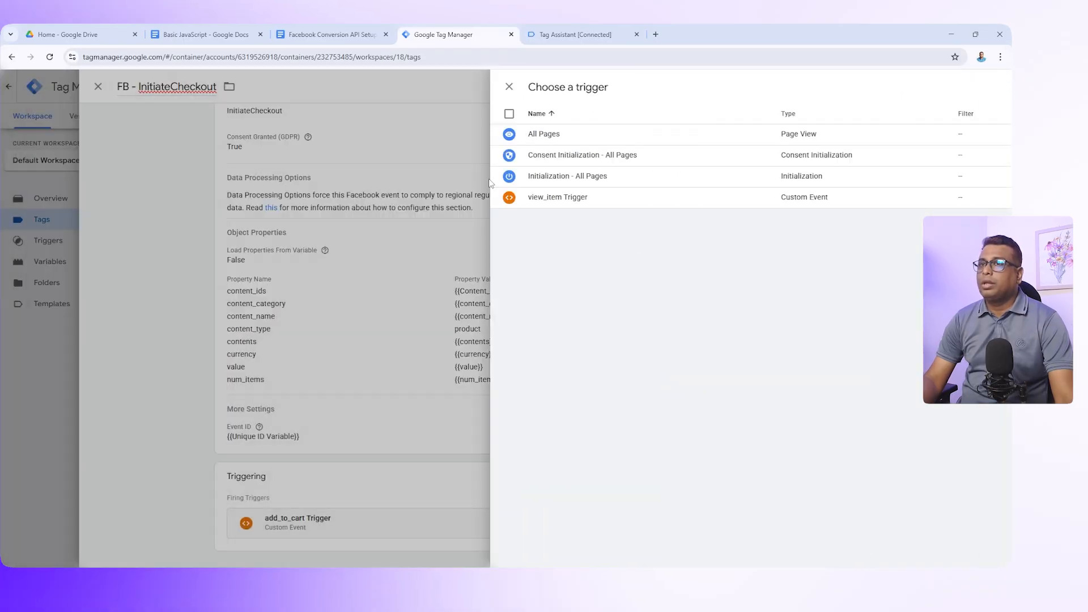
click(963, 93)
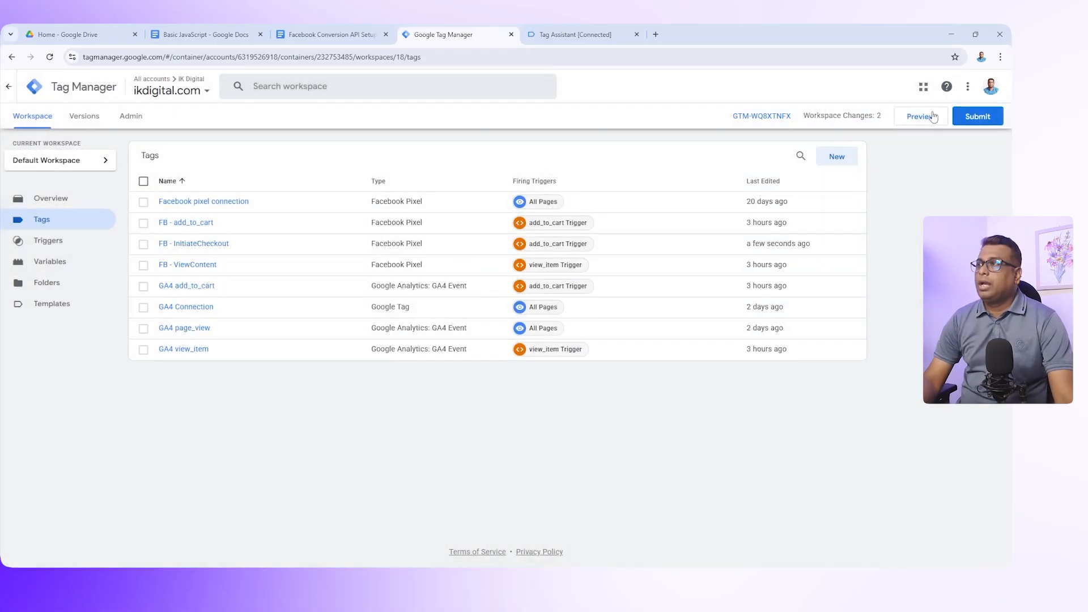
- Validate the container by starting a preview, and add the missing closing brace to the num_items function and save it
click(923, 121)
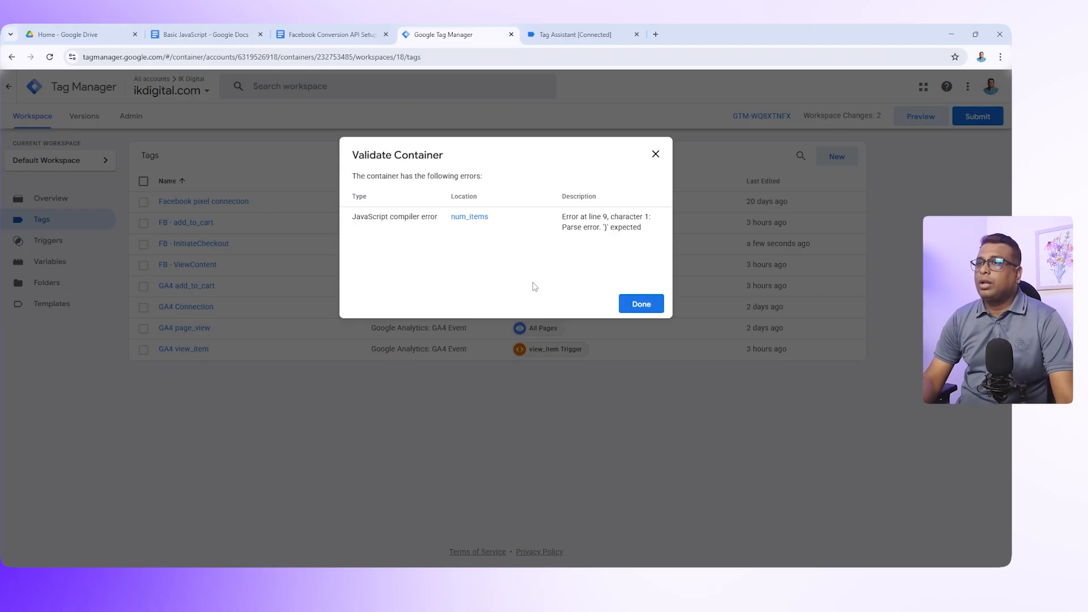
click(472, 219)
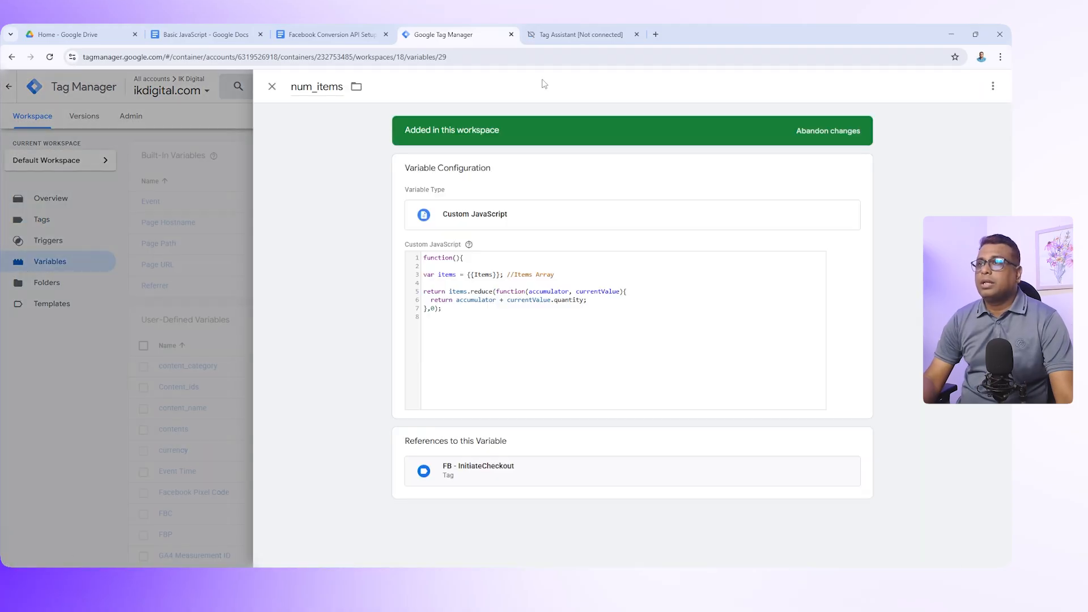
click(639, 304)
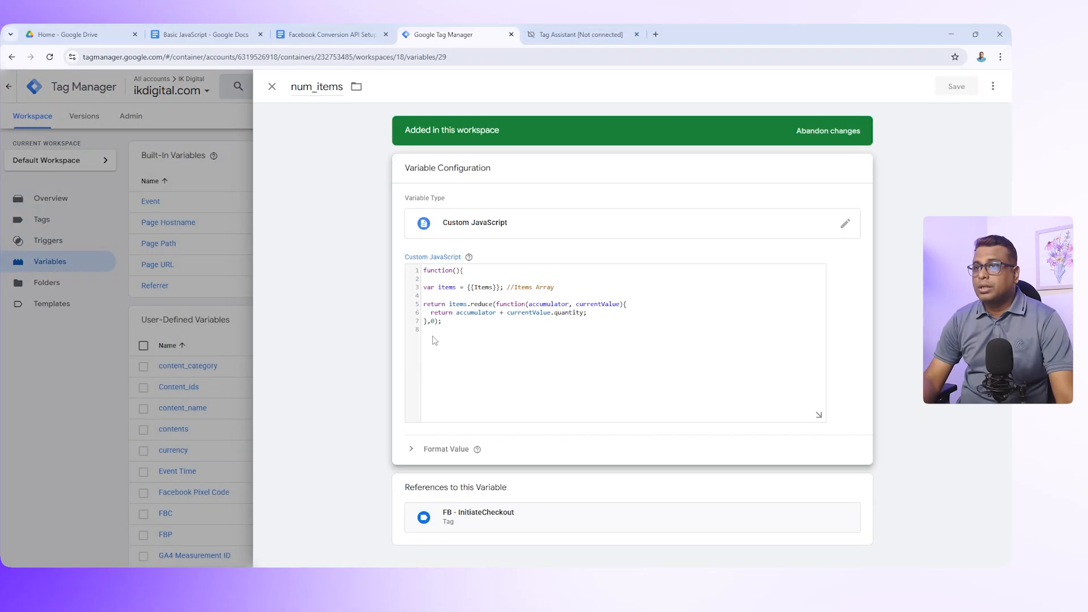
text(})
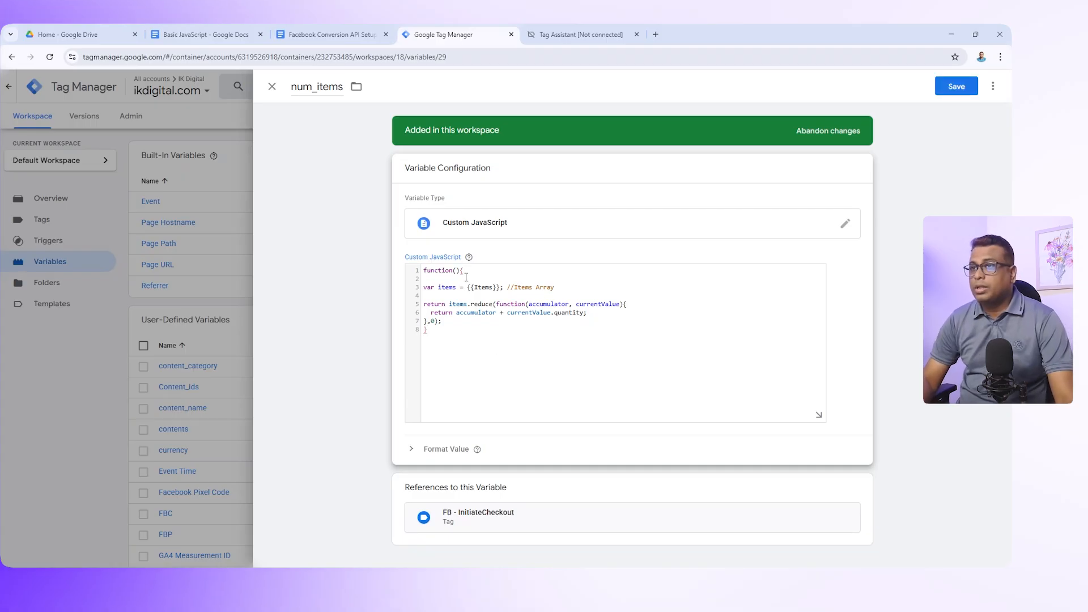
click(956, 89)
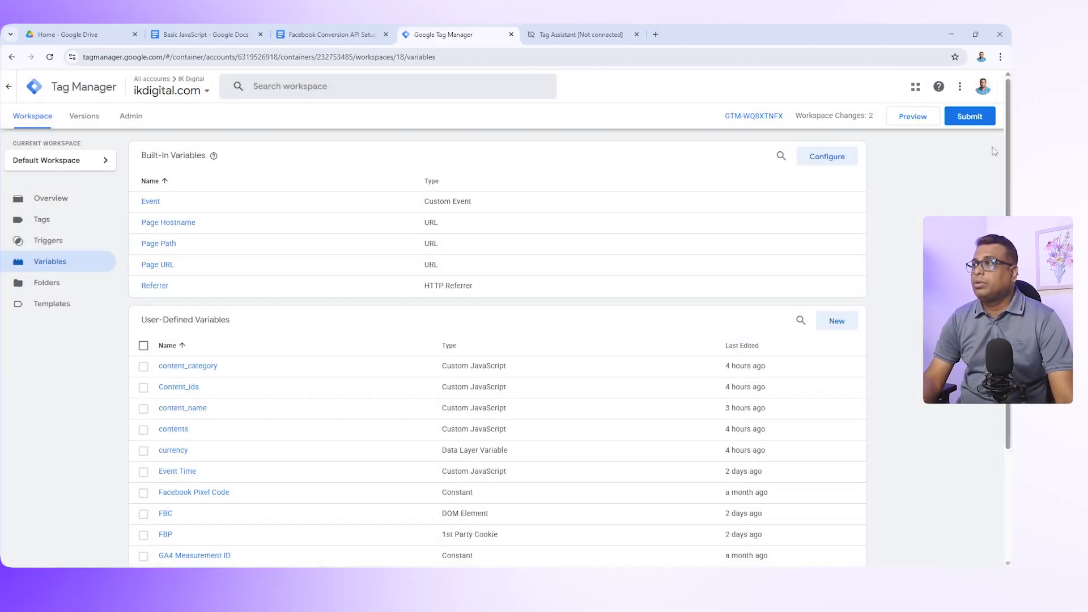
- Publish the workspace changes as a new container version without a name or description, and return to the workspace overview
click(969, 116)
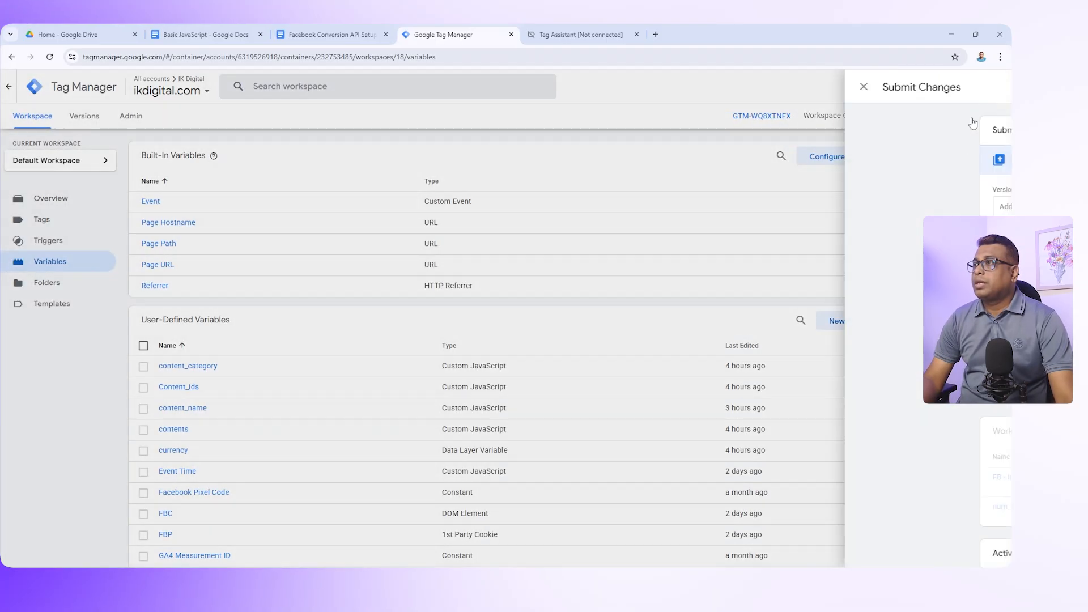
click(971, 90)
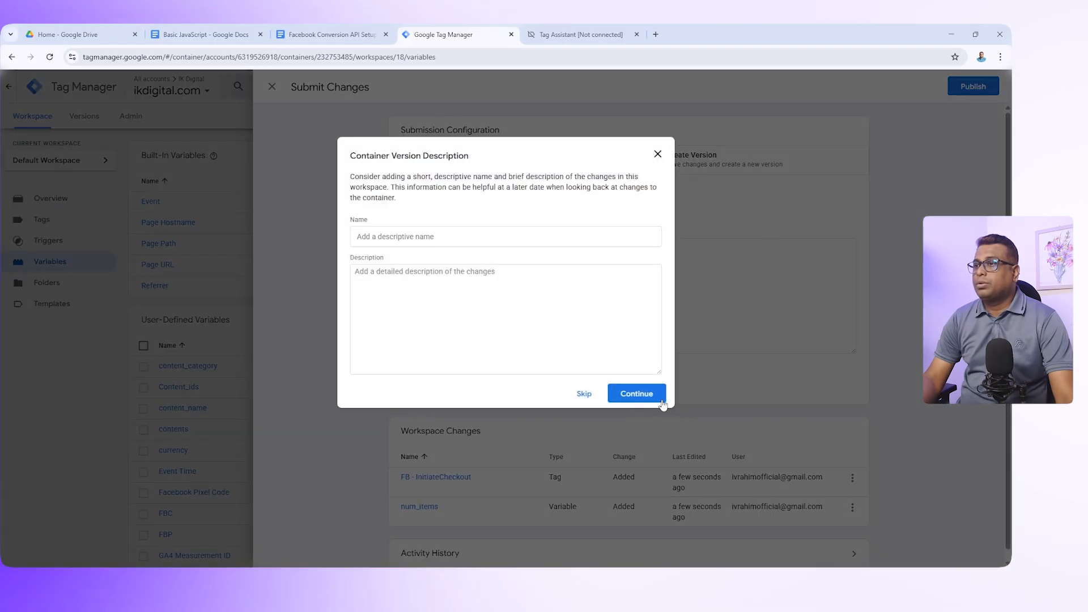
click(664, 401)
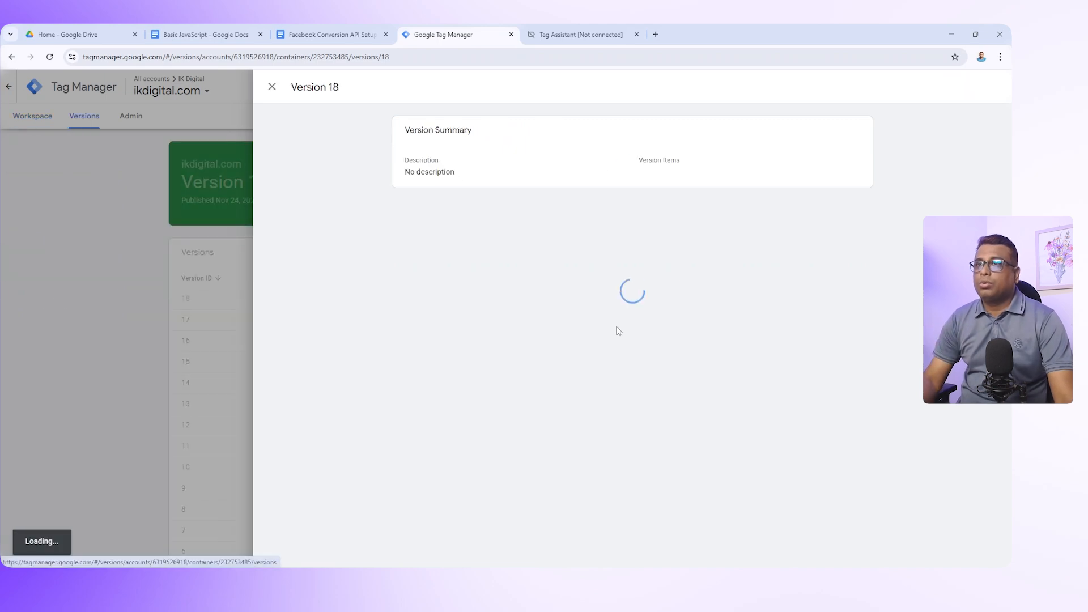
click(272, 87)
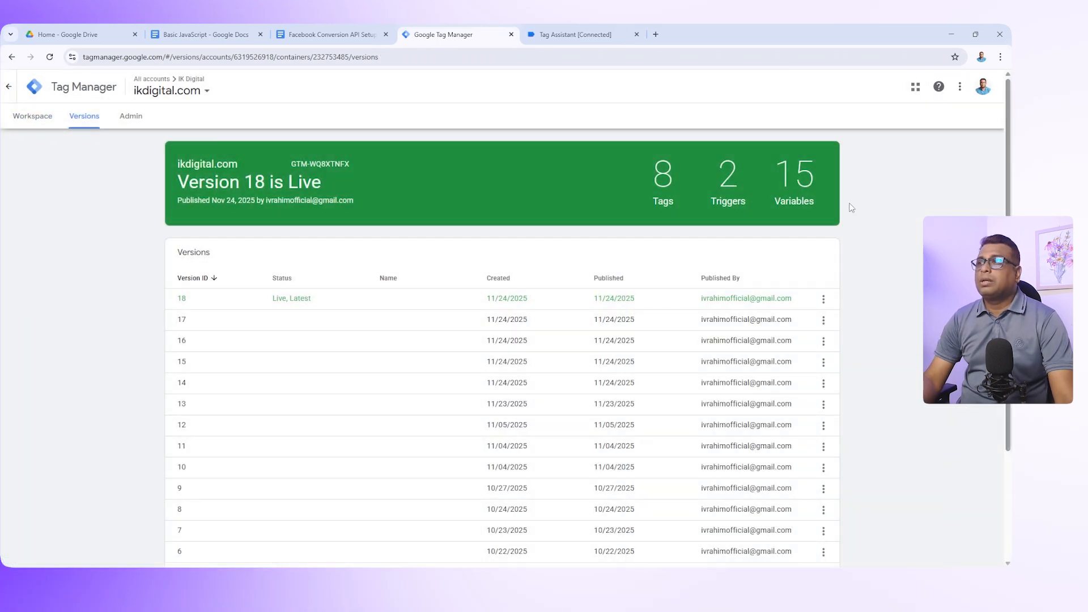
click(32, 116)
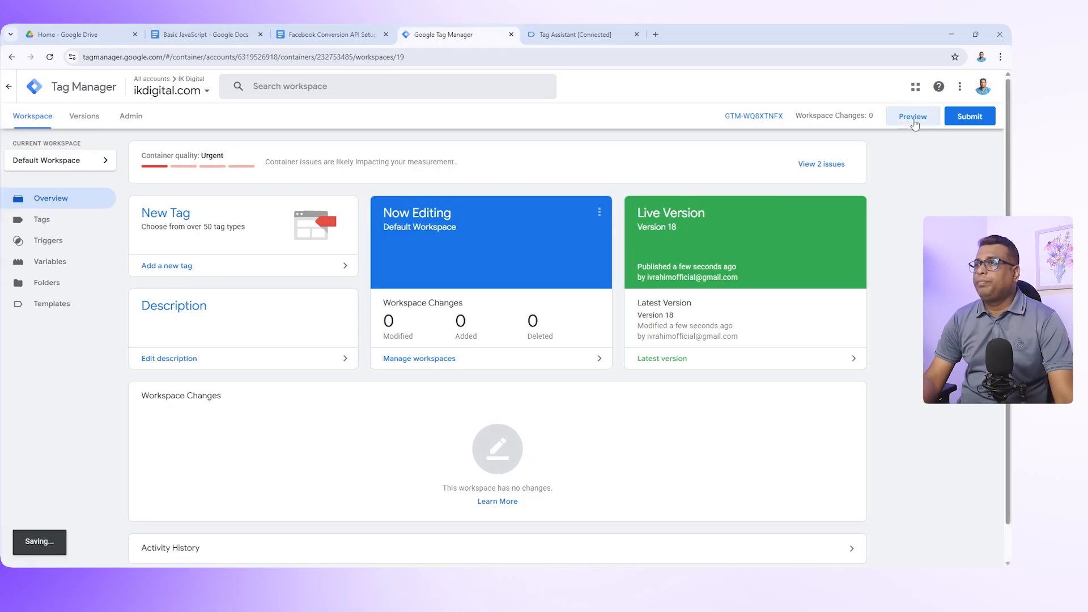
click(913, 117)
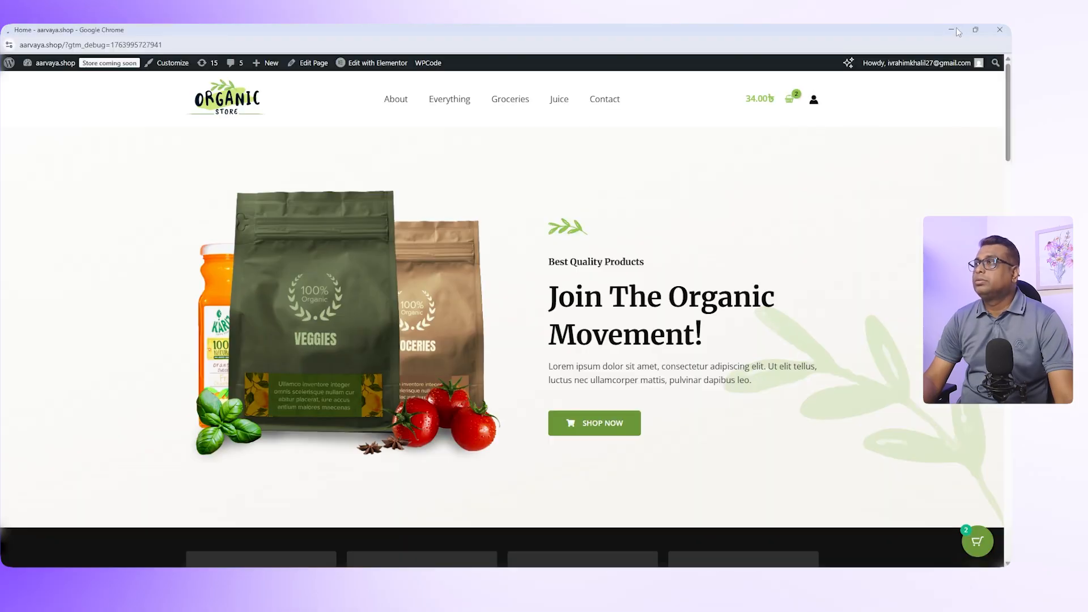
click(1000, 29)
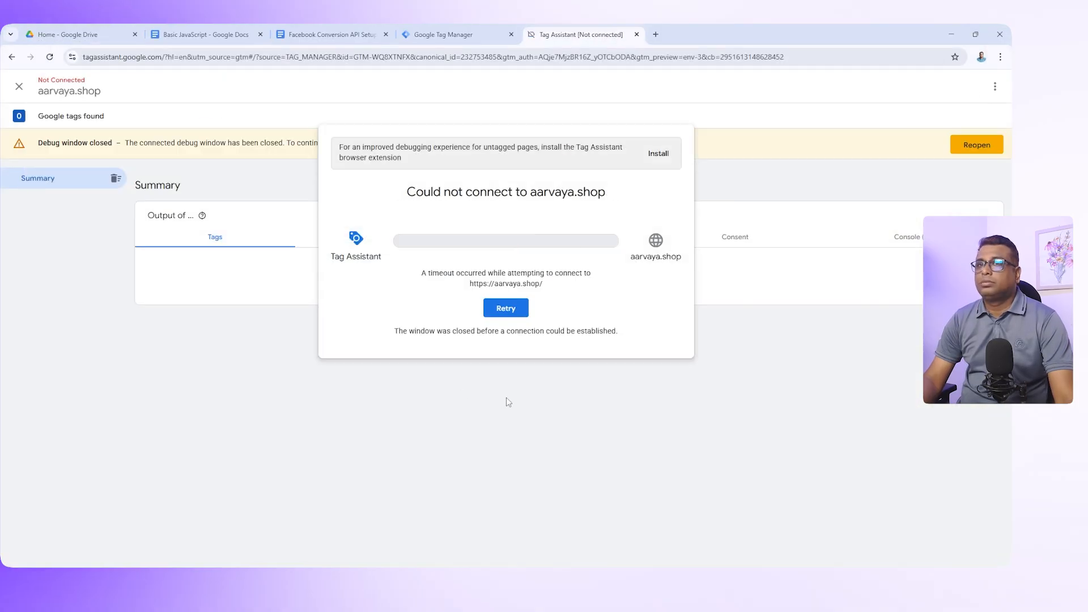
click(510, 313)
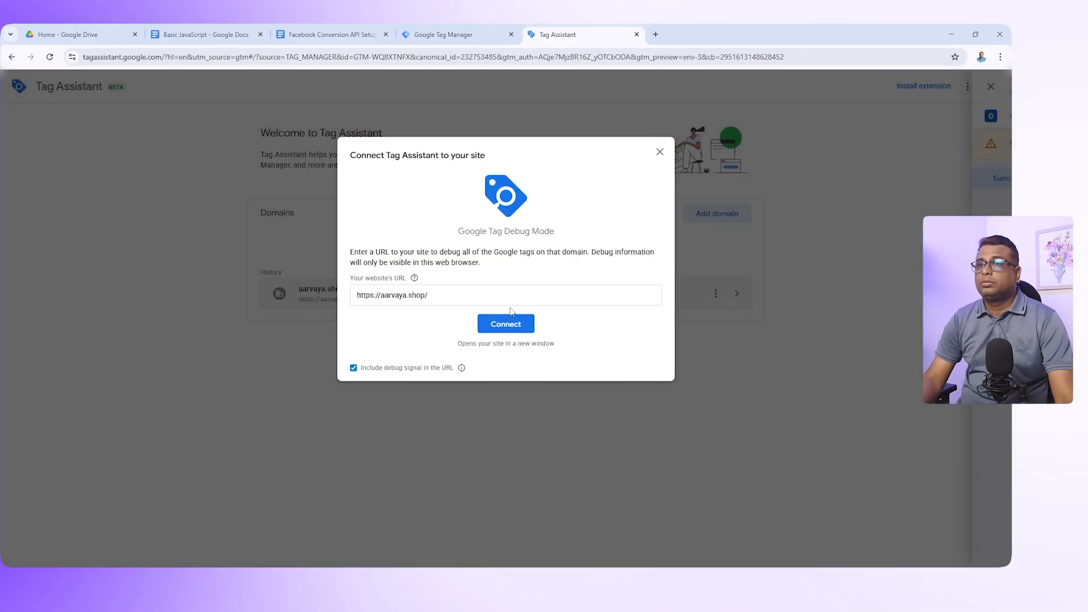
click(517, 326)
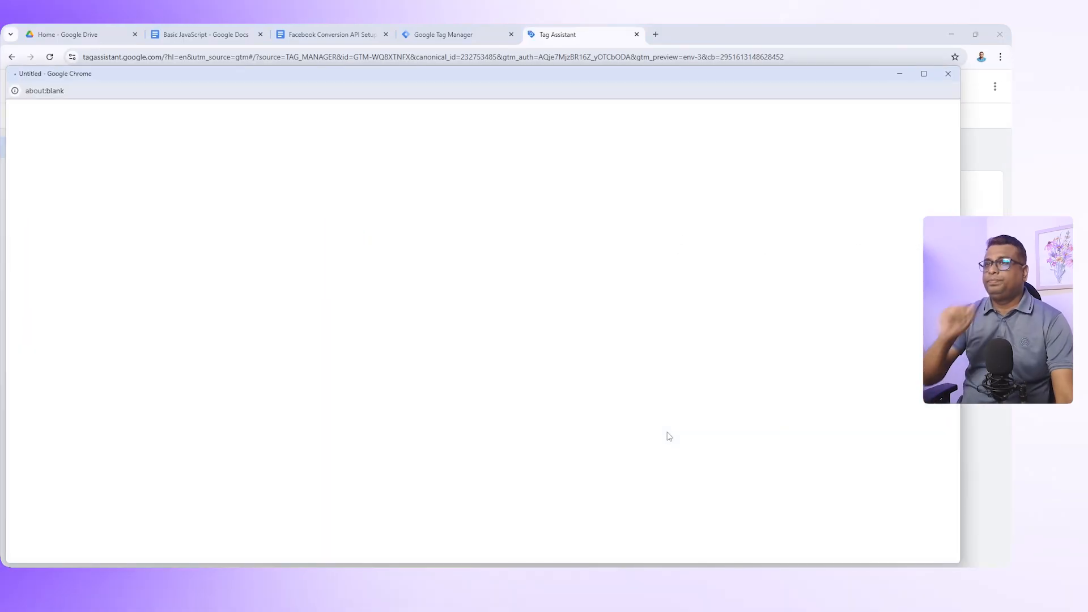
- Open the Hand Sanitizer product page in a separate tab and add the product to the cart
scroll(725, 301, down, 8)
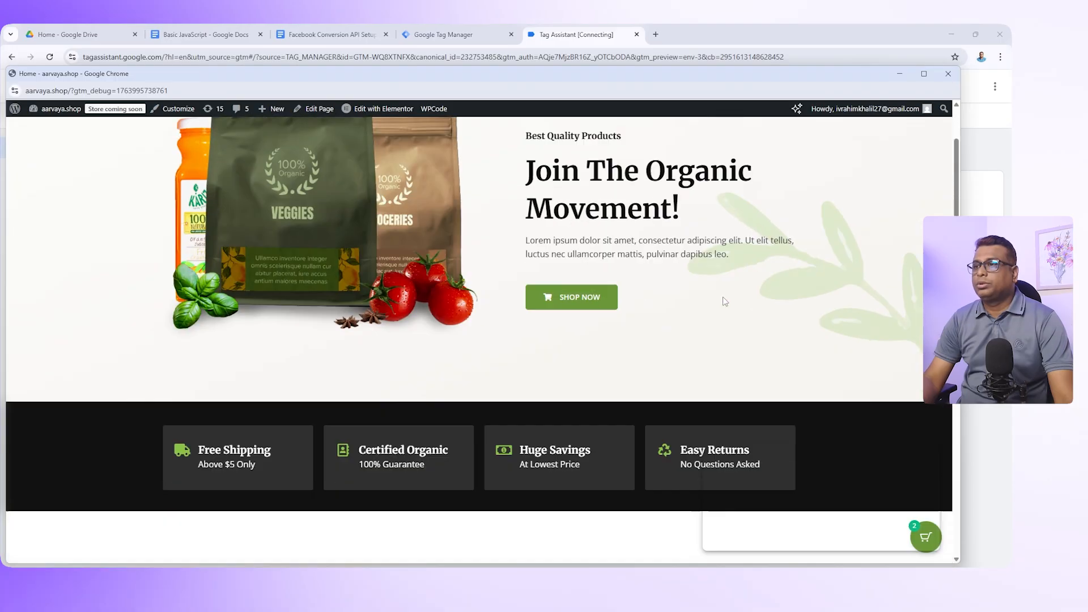
right_click(400, 394)
click(447, 401)
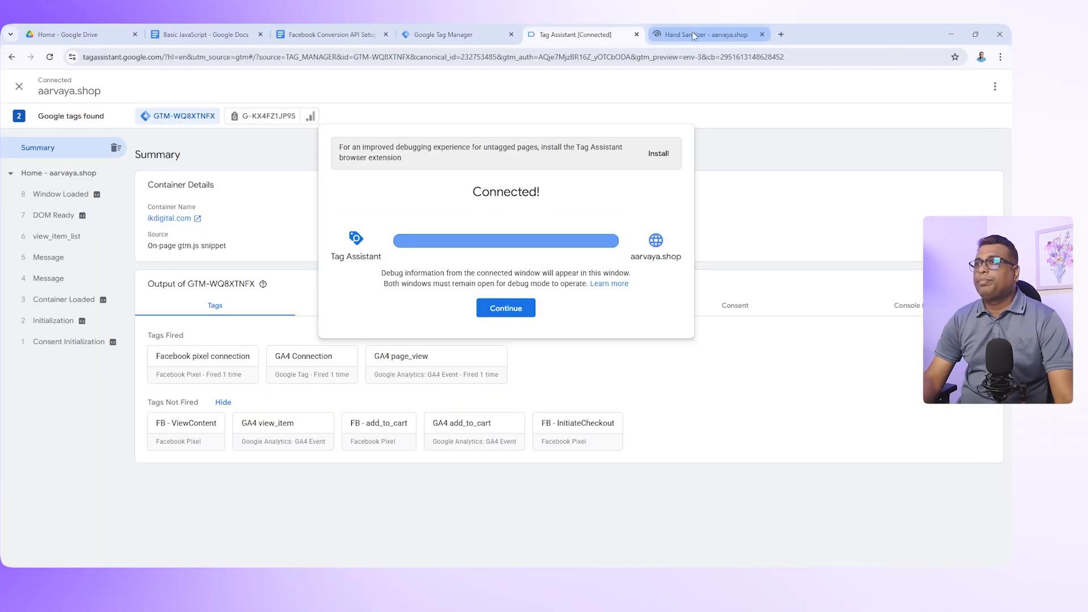
click(731, 34)
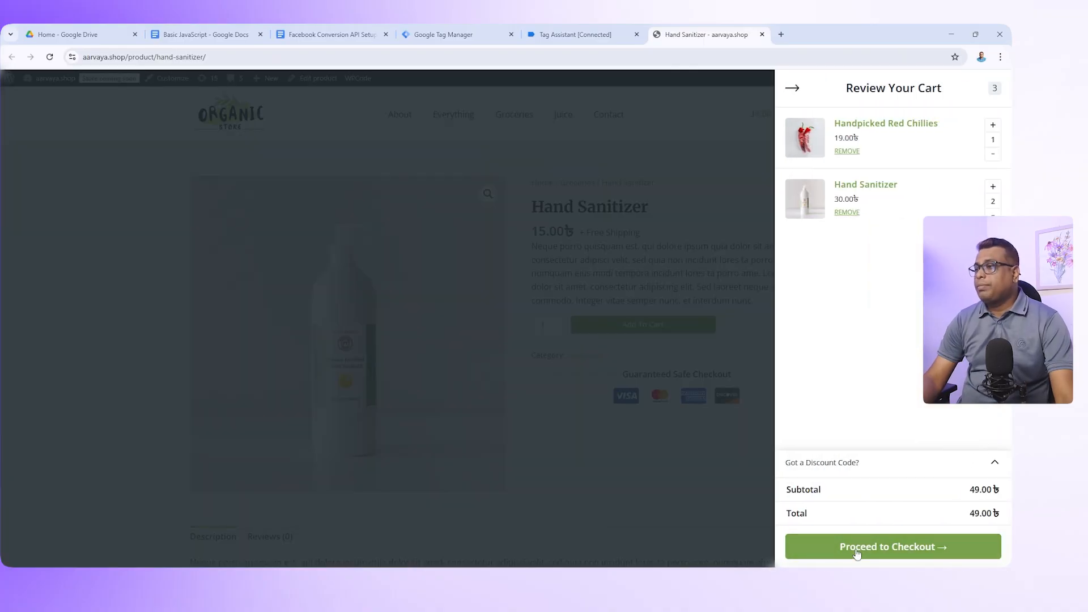
click(911, 549)
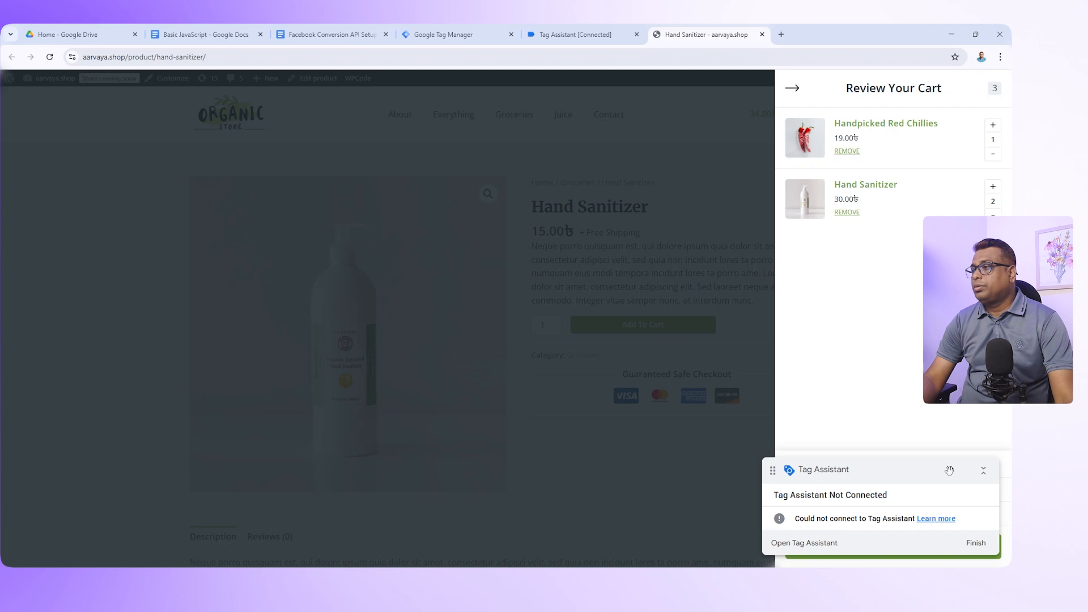
click(976, 543)
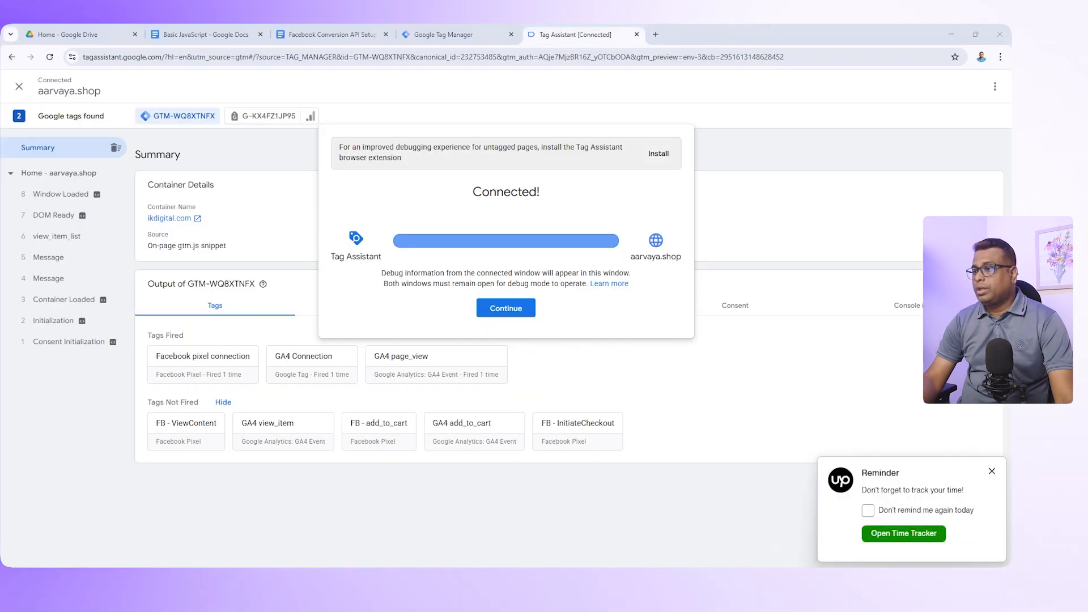
- Return to the connected shop window, open the Handpicked Red Chillies product page and add one to the cart
mouse_move(728, 581)
click(795, 534)
scroll(890, 321, down, 2)
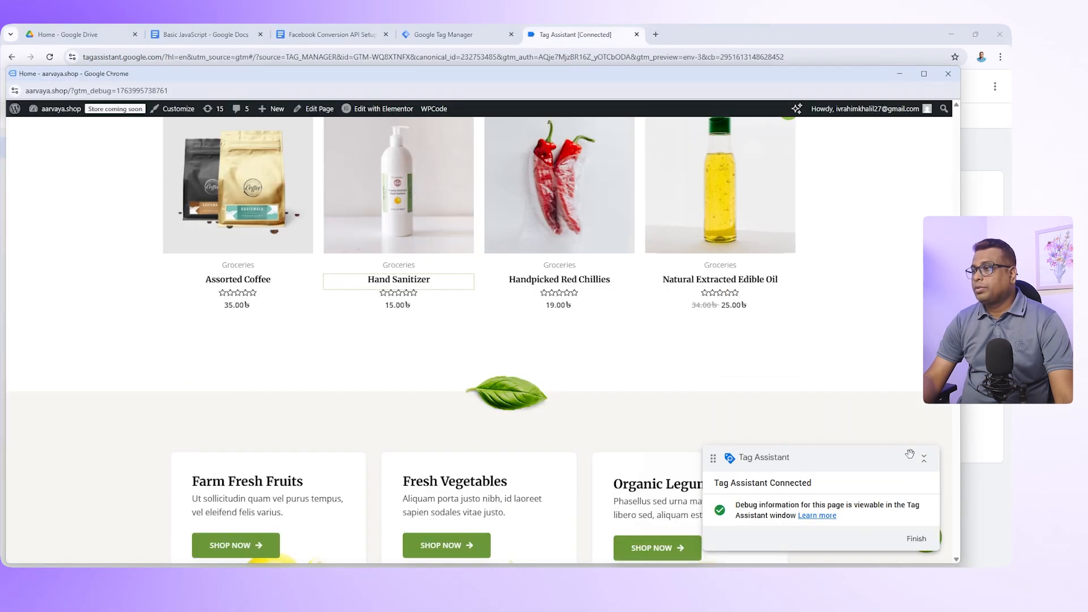
scroll(910, 454, down, 2)
scroll(685, 401, up, 6)
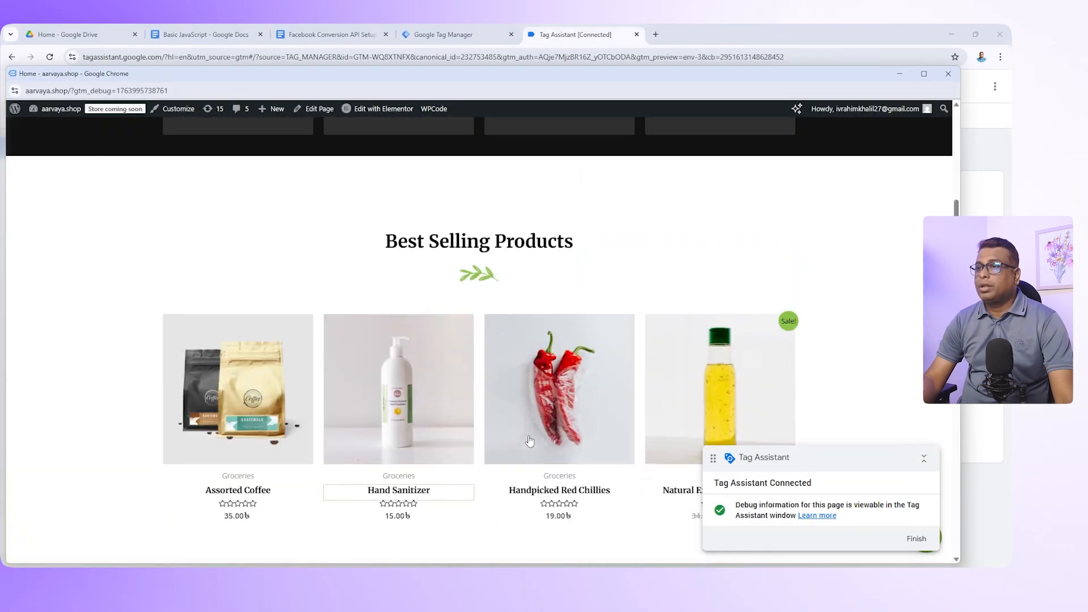
click(554, 496)
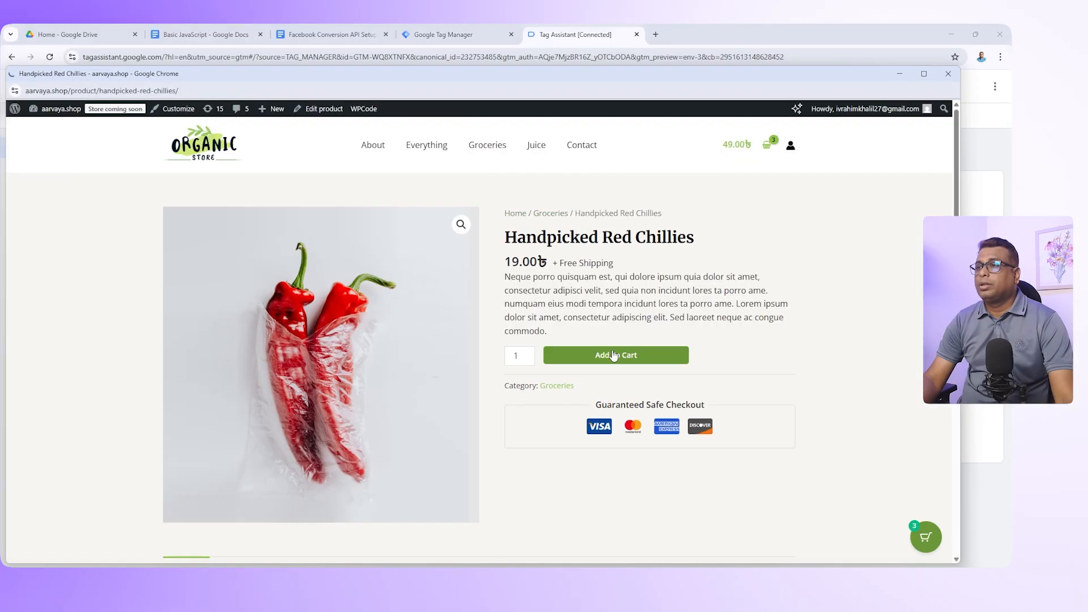
click(616, 354)
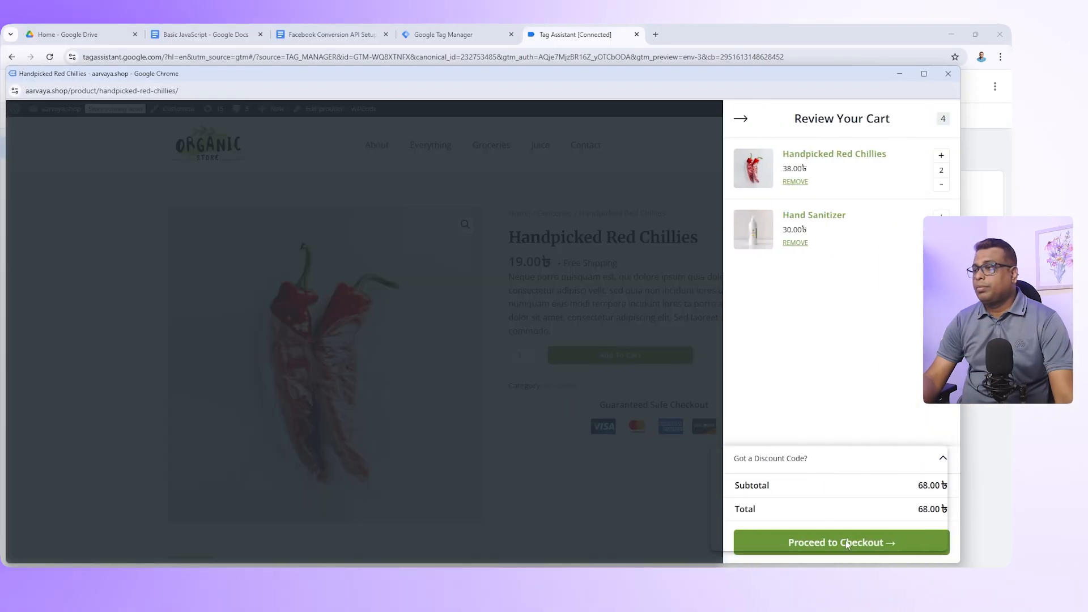
- Proceed from the shop cart to the checkout page and open the begin_checkout event in the Tag Assistant debug session
drag(874, 464, 532, 429)
click(852, 543)
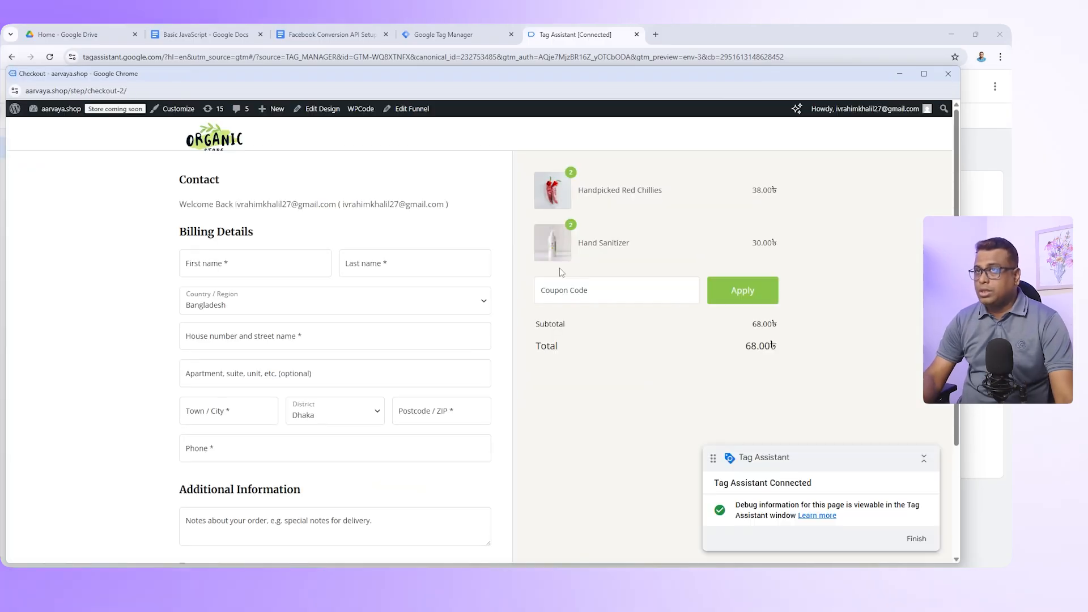
click(436, 35)
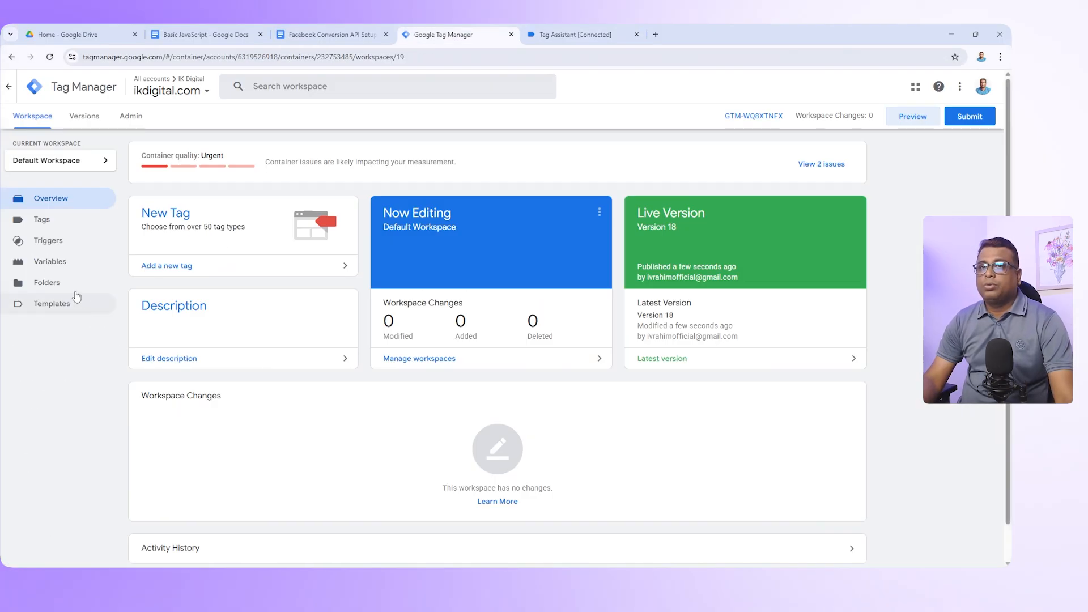
key(ctrl+Tab)
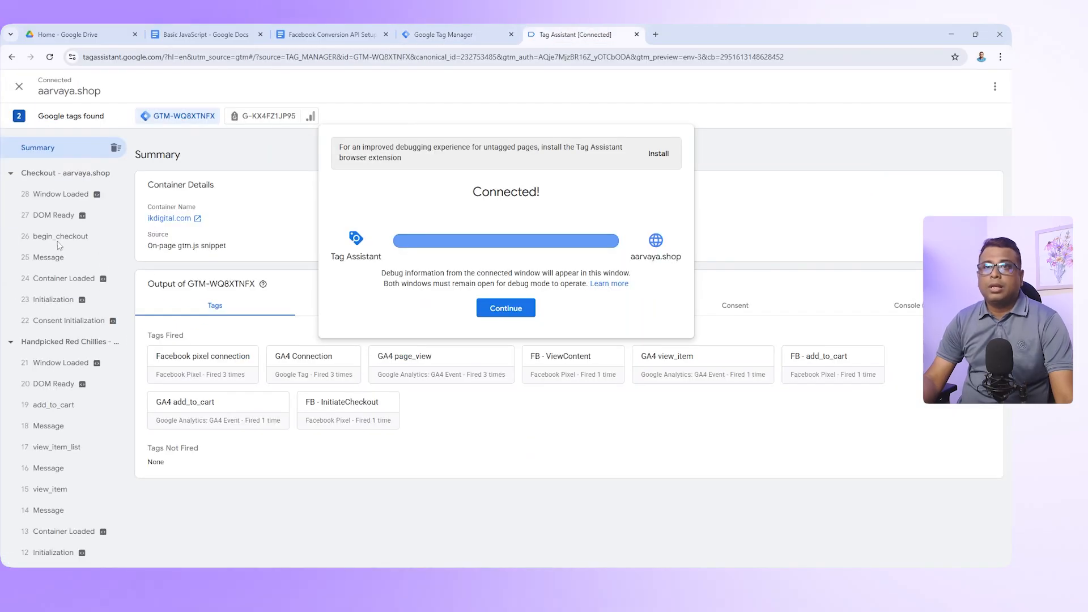
key(Return)
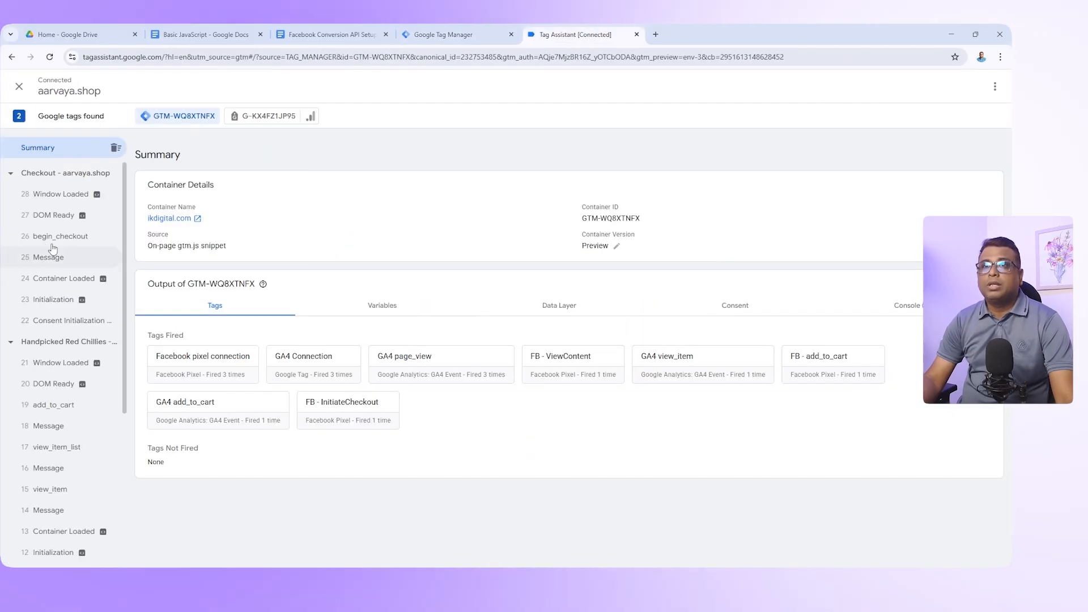
click(70, 243)
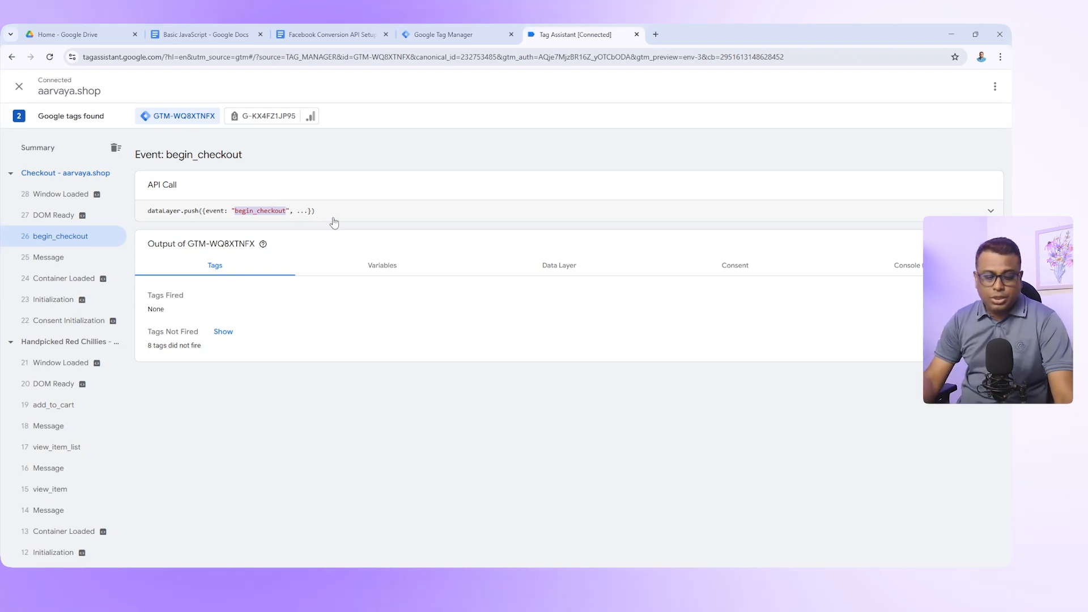
- Open the Tag Manager tag list, and inspect the data layer values of the begin_checkout event in Tag Assistant
click(439, 35)
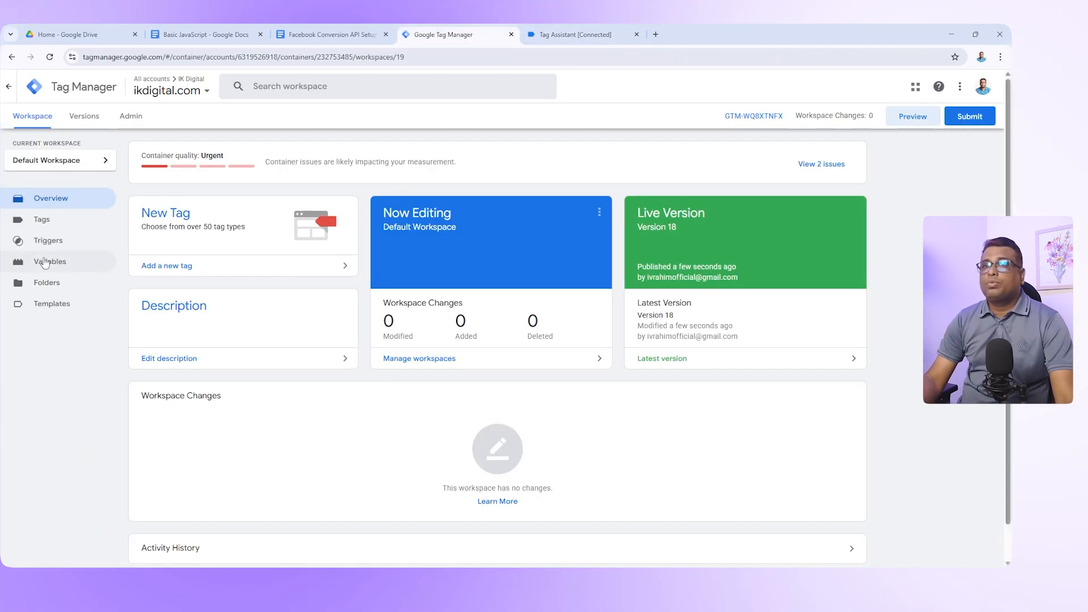
click(50, 226)
click(575, 35)
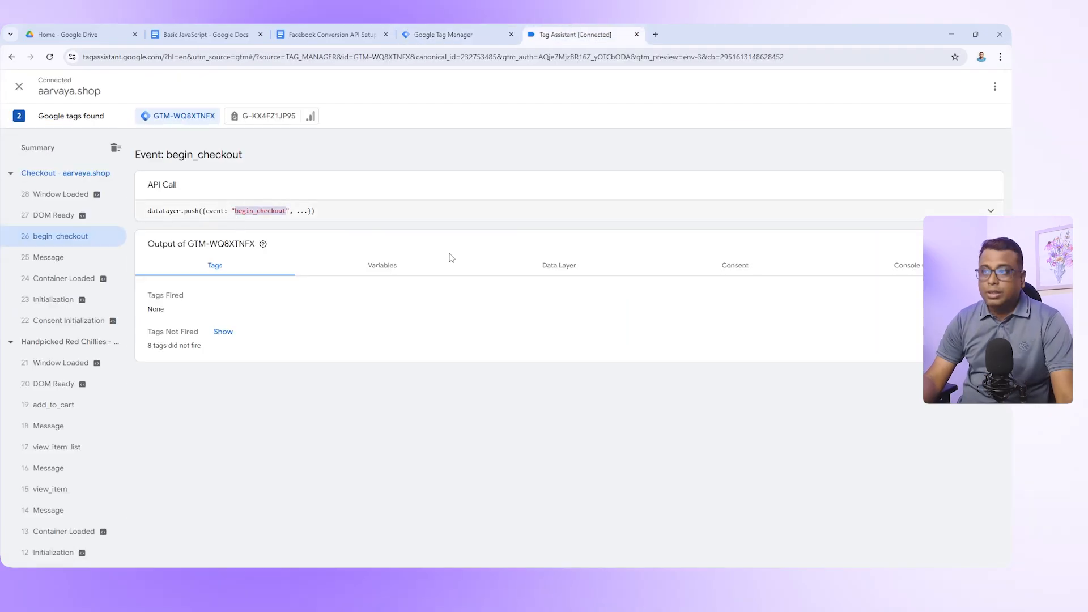
click(561, 266)
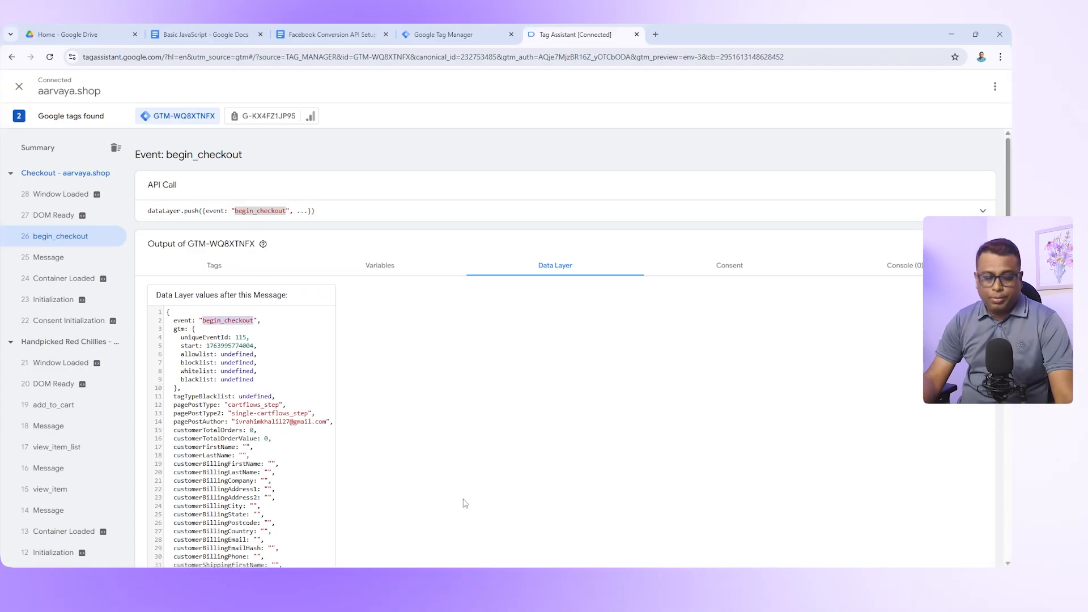
scroll(292, 394, down, 1)
- Open the FB - InitiateCheckout tag in Tag Manager and remove its add_to_cart Trigger from the firing triggers
click(444, 34)
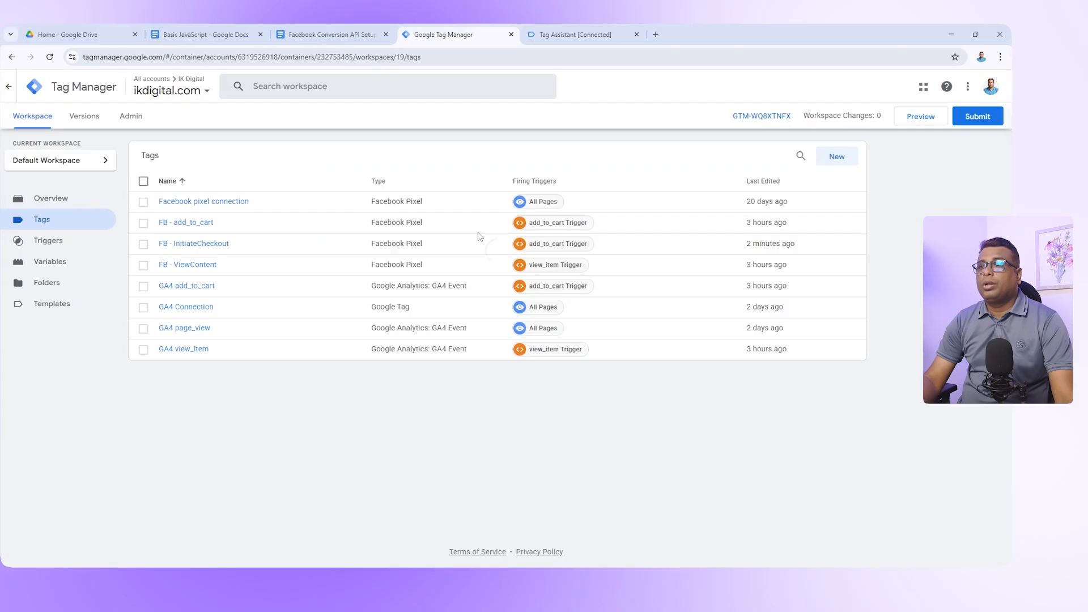
click(208, 245)
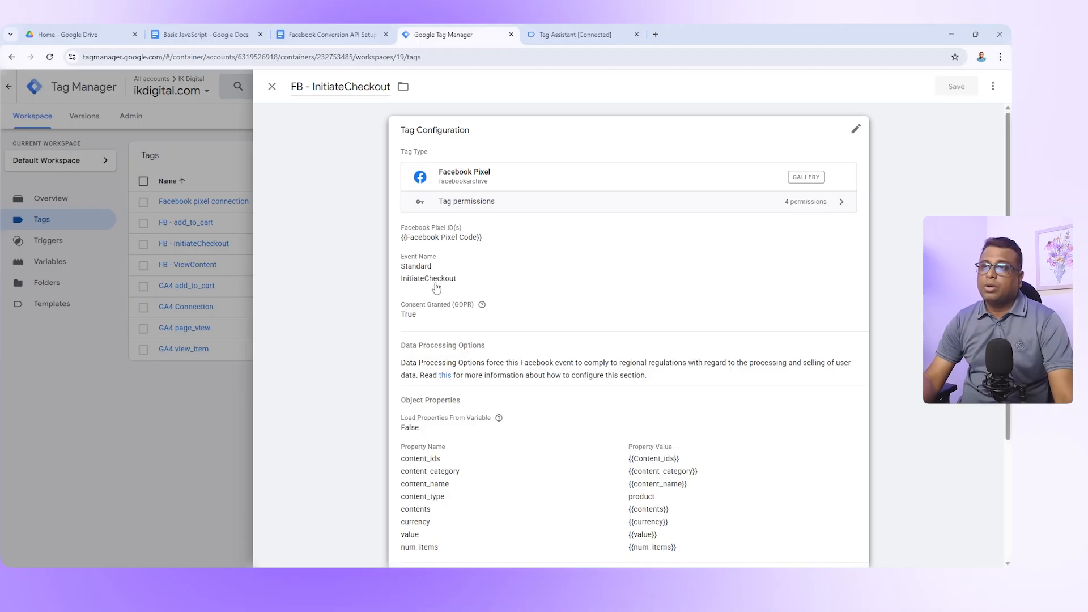
scroll(527, 384, down, 3)
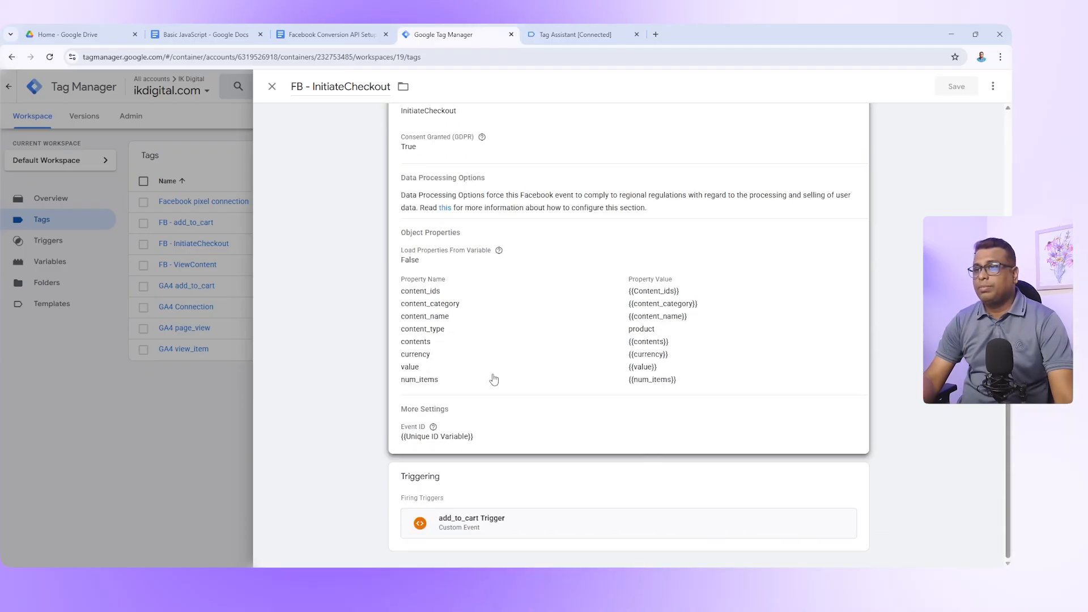
click(856, 479)
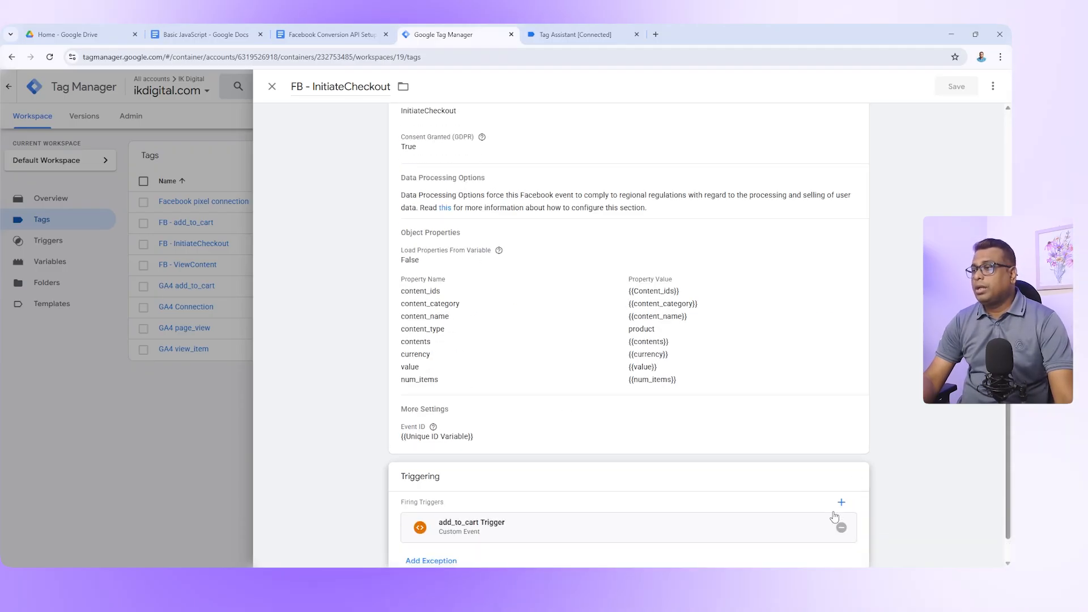
click(842, 524)
- Attach a new Custom Event trigger named begin_checkout Trigger with event name begin_checkout to the FB - InitiateCheckout tag, and save the tag
click(708, 491)
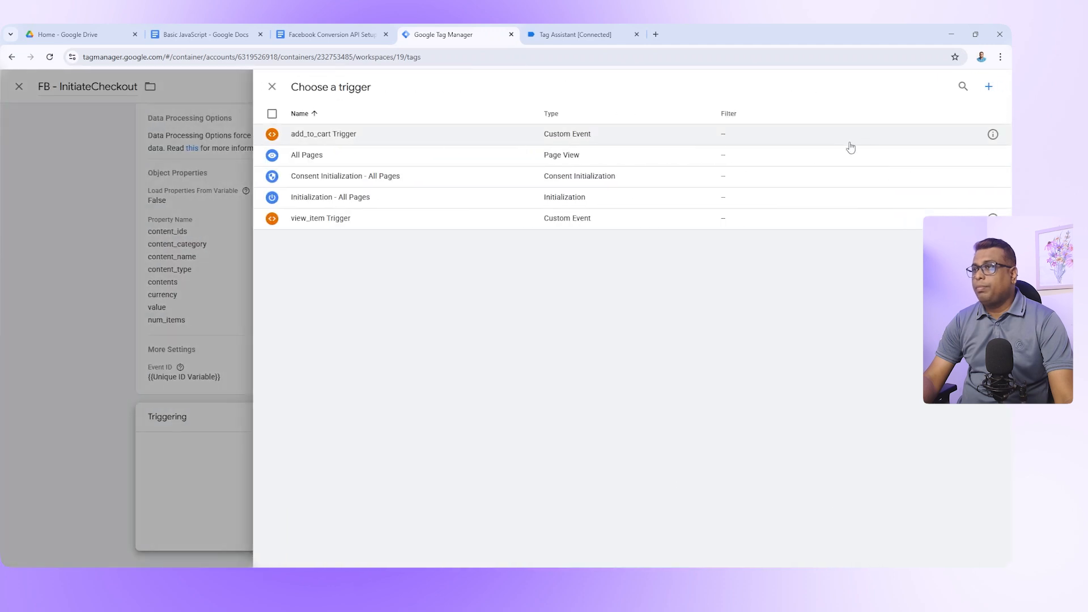
click(988, 88)
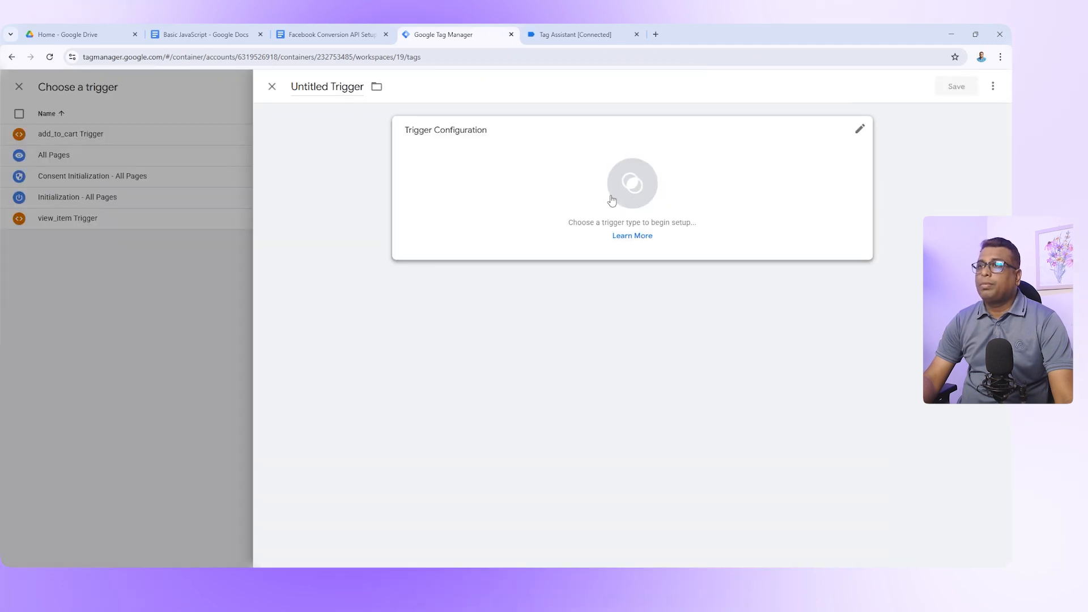
click(355, 89)
text(begin_checkout Trigger)
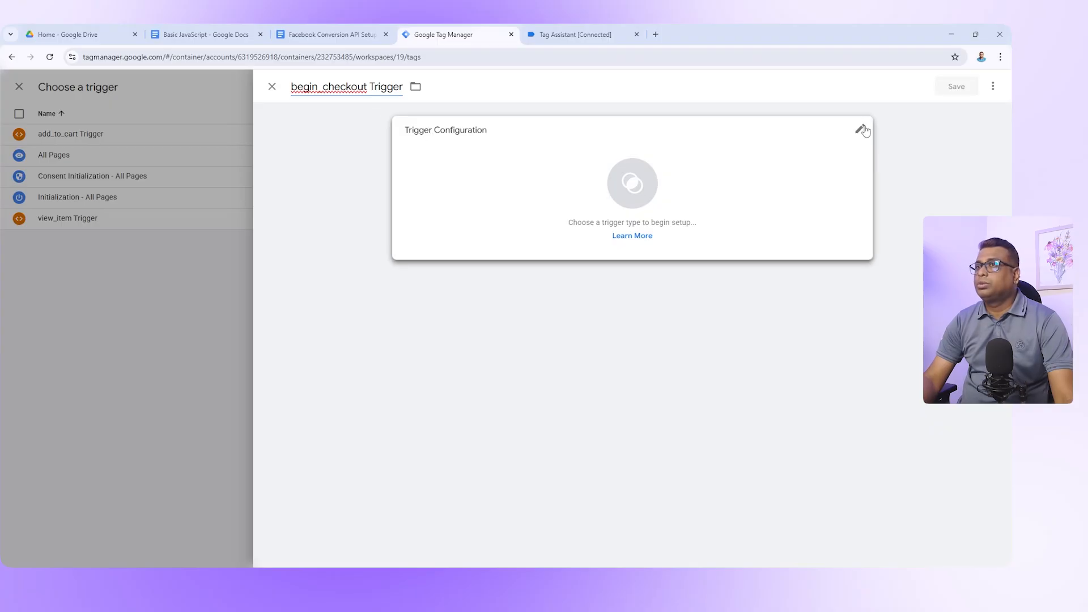
click(861, 129)
scroll(745, 406, down, 3)
click(755, 456)
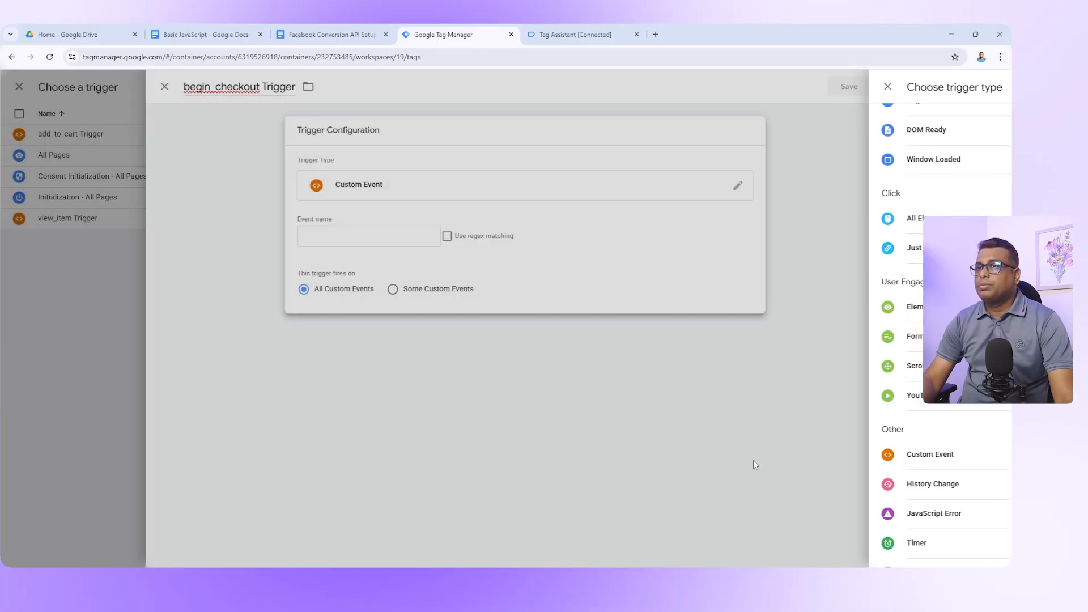
click(452, 235)
text(begin_checkout)
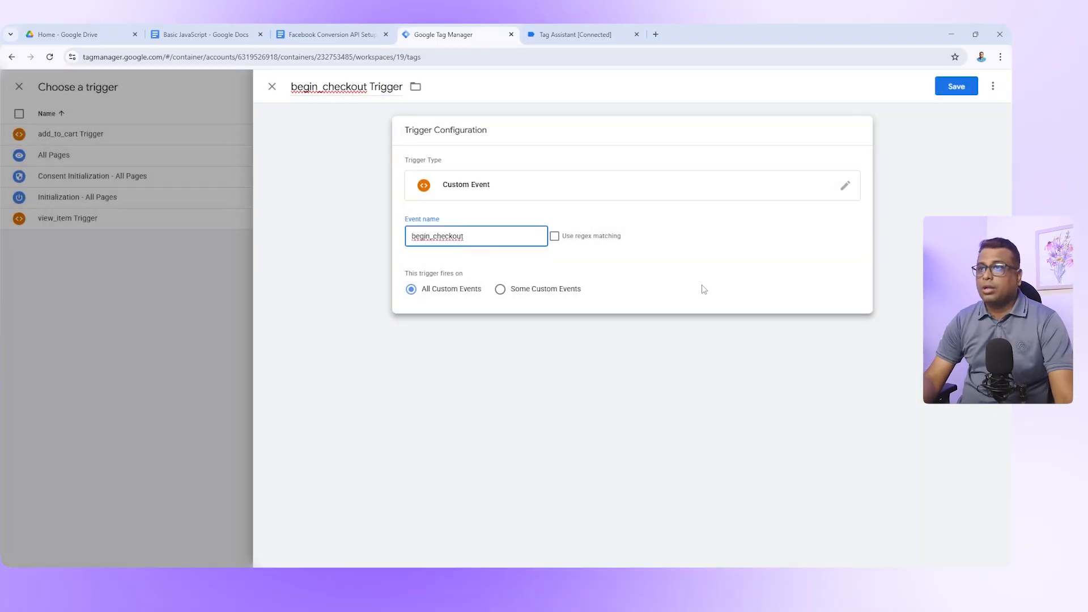
click(958, 88)
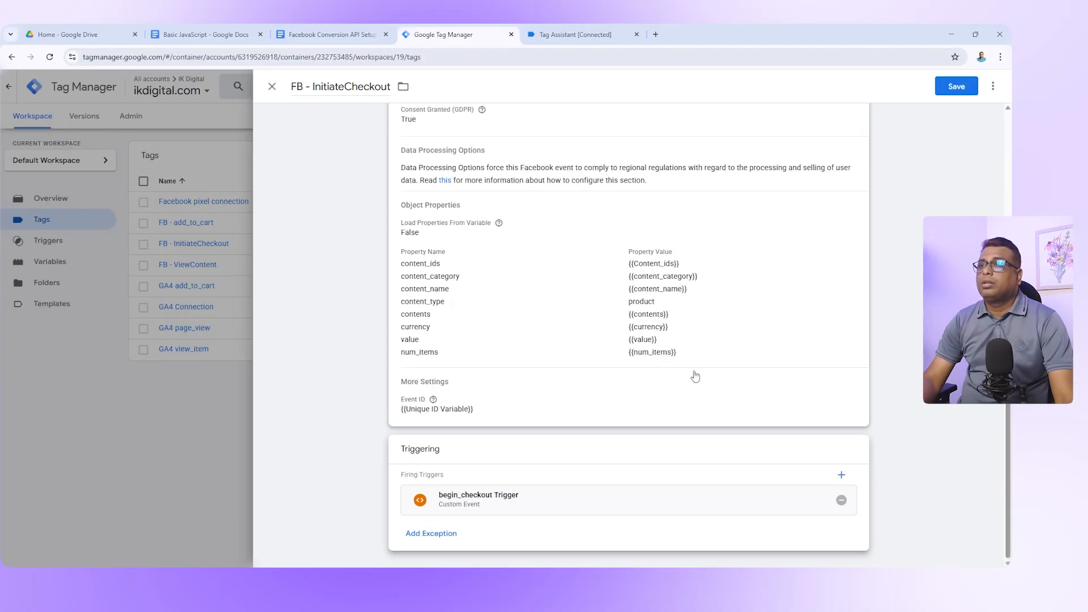
click(957, 88)
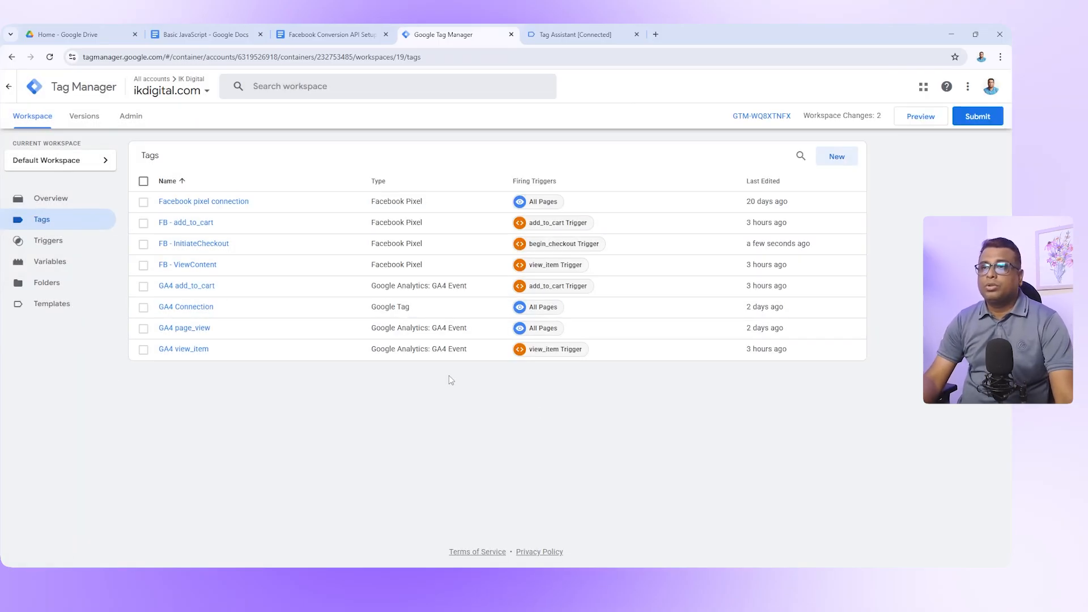
- Open the GA4 add_to_cart tag, and copy begin_checkout from the GA4 begin_checkout heading in the Facebook Conversion API Setup document
click(203, 287)
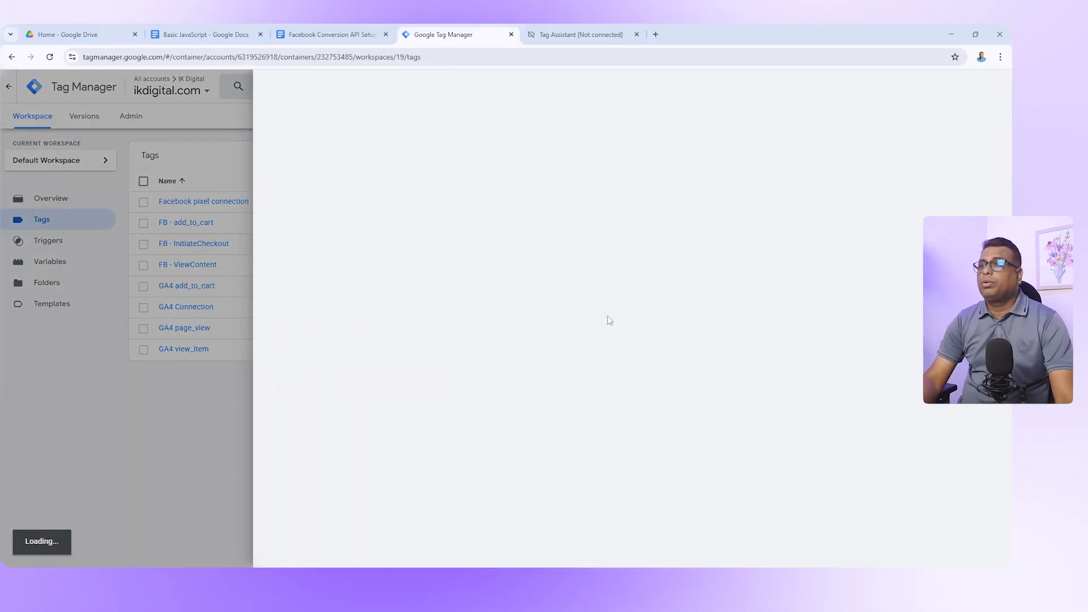
click(331, 36)
scroll(541, 340, down, 10)
scroll(541, 340, down, 2)
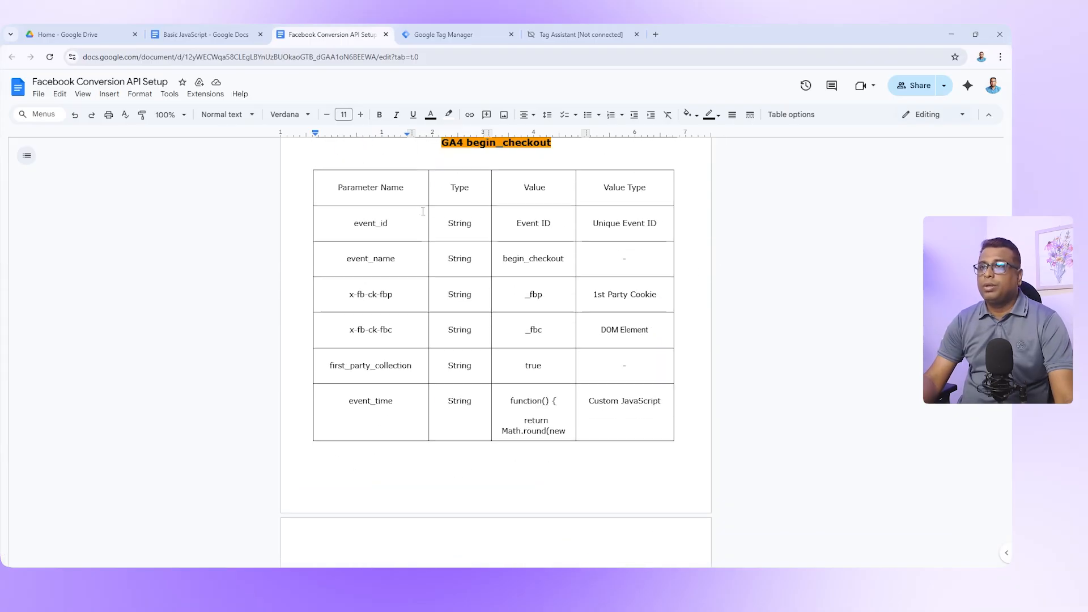
scroll(471, 226, up, 2)
drag(468, 220, 551, 220)
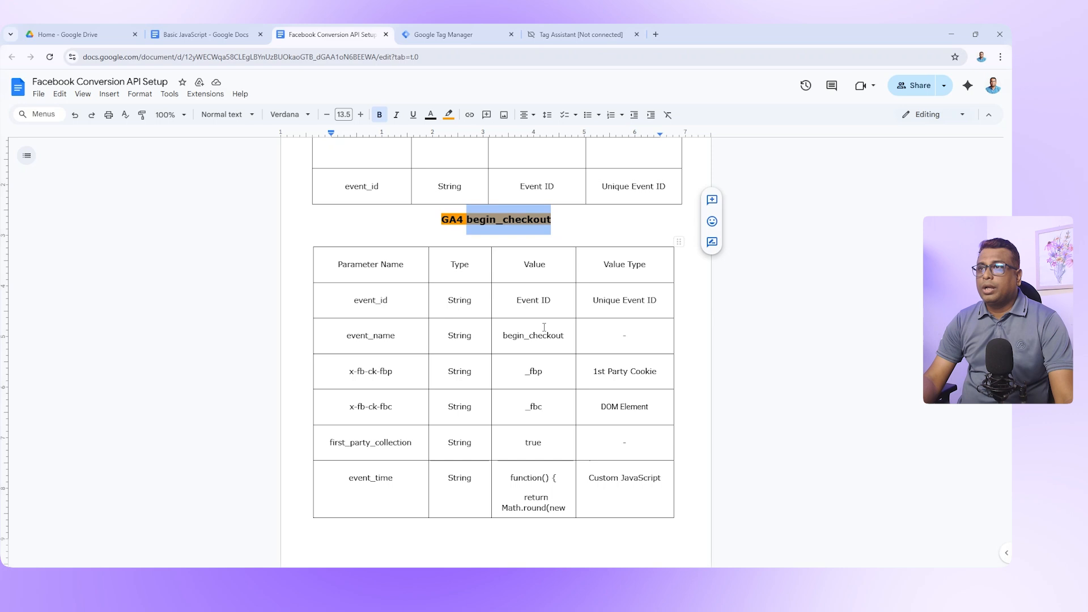
click(550, 221)
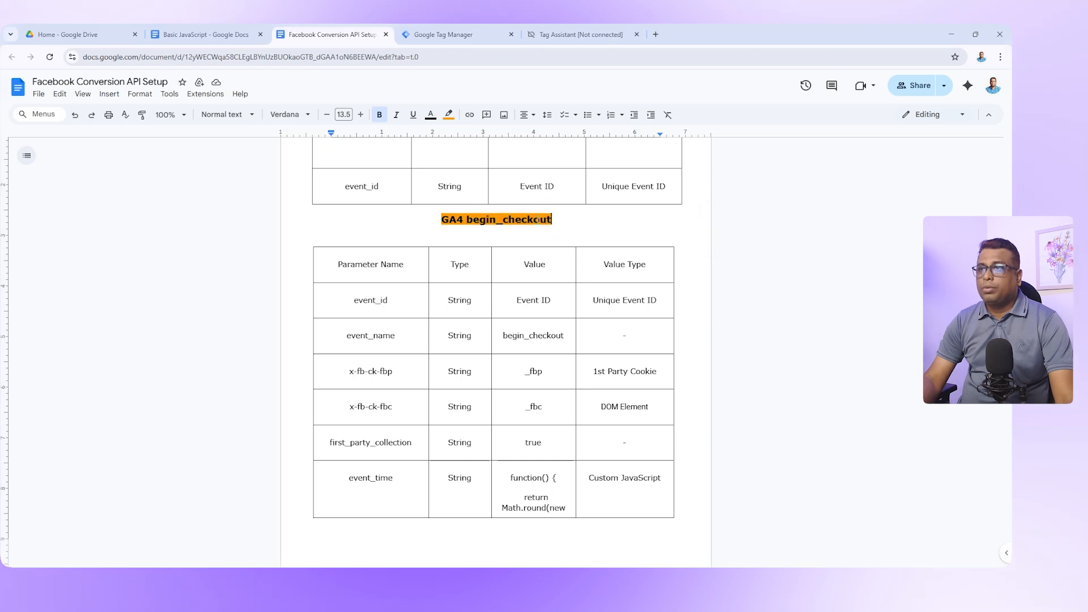
drag(551, 221, 470, 220)
- Review the GA4 begin_checkout parameter table in the document down to the x-fb-cd-num_items row
scroll(449, 384, down, 15)
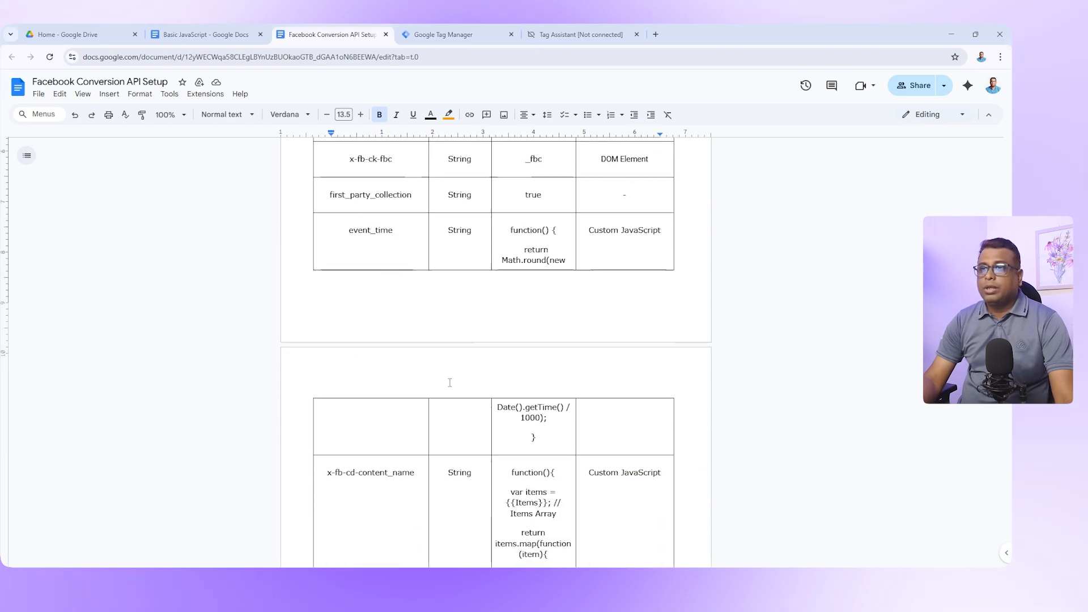
scroll(419, 298, down, 12)
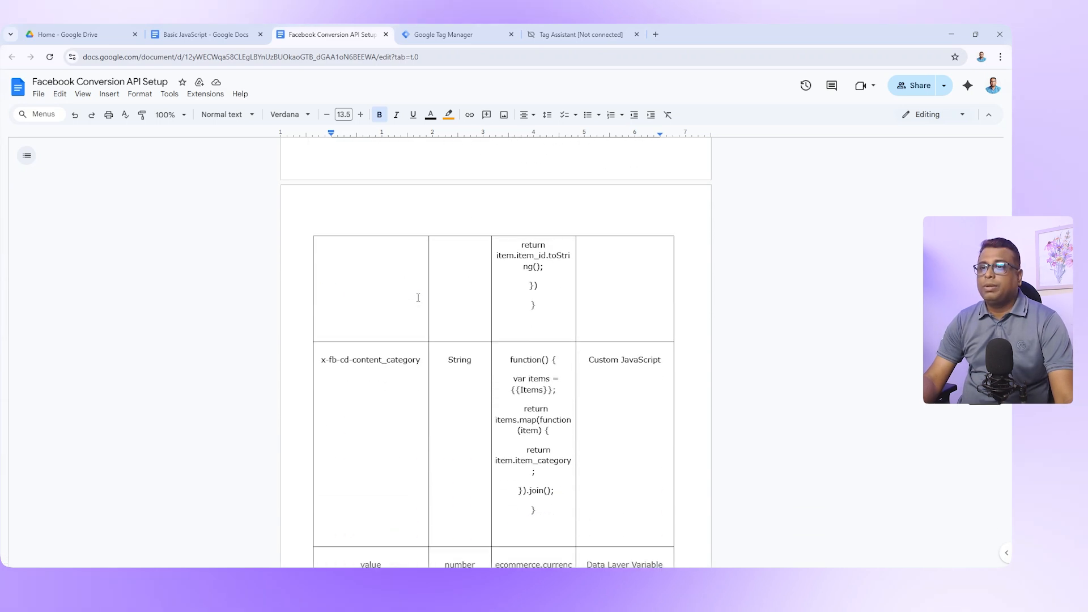
scroll(380, 273, down, 15)
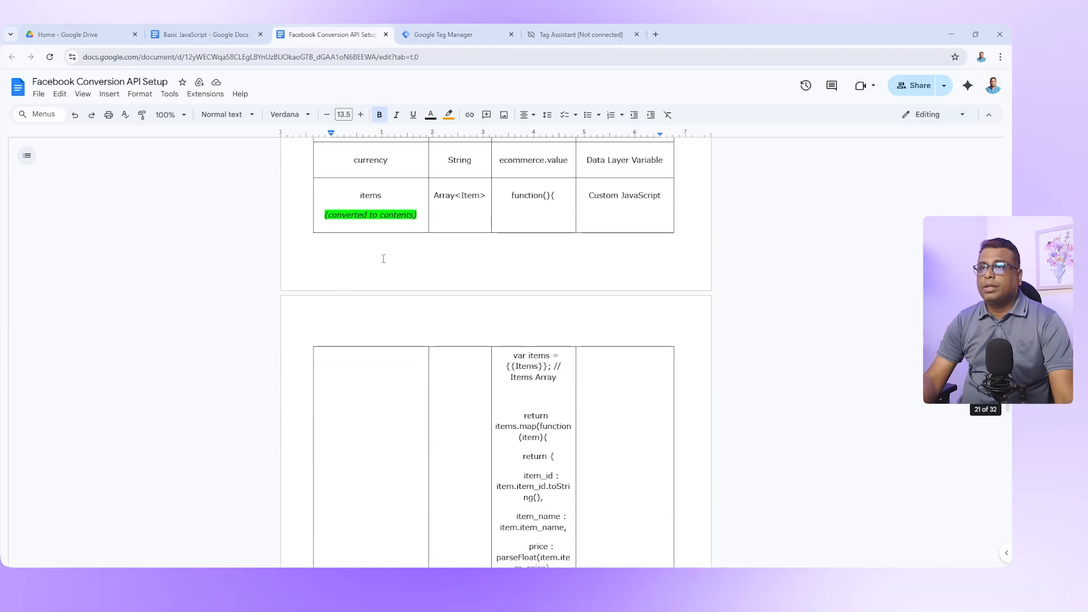
scroll(377, 294, down, 1)
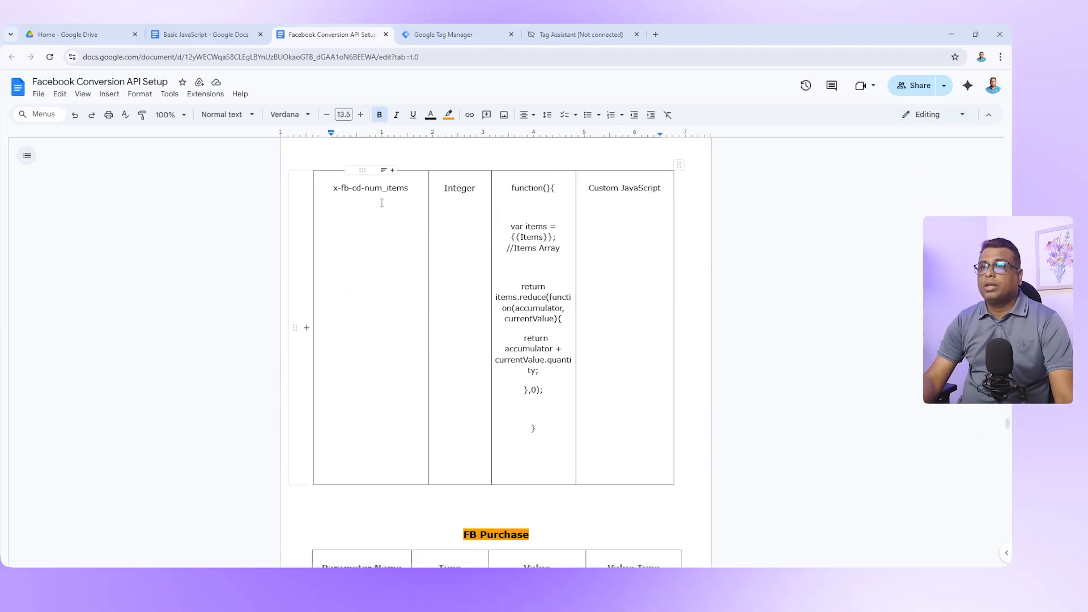
- Duplicate the GA4 add_to_cart tag as GA4 begin_checkout, set its event name and event_name parameter value to begin_checkout, and save it
click(487, 34)
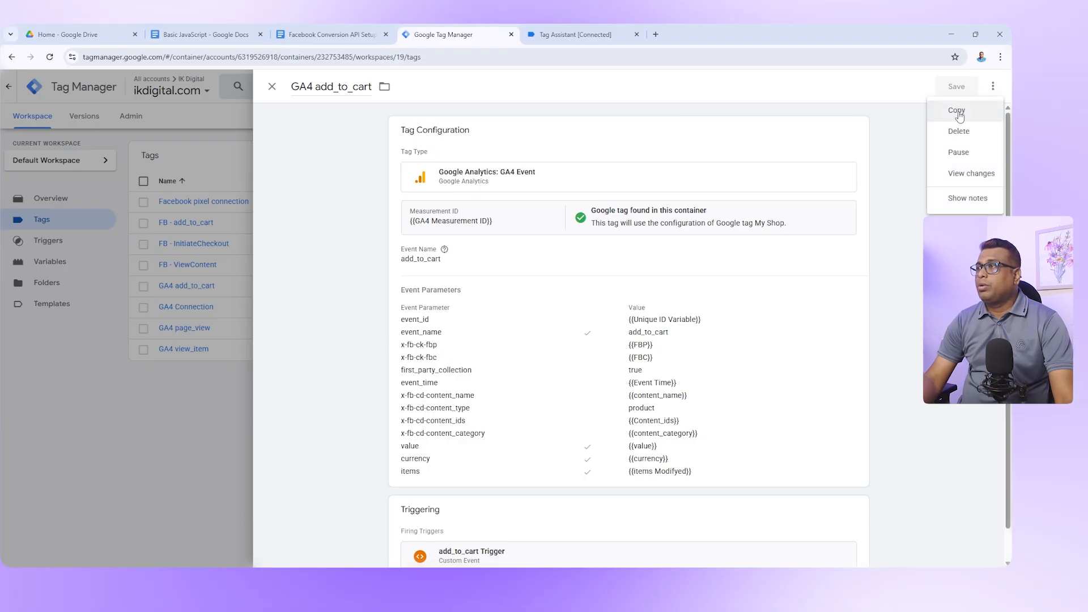
click(956, 110)
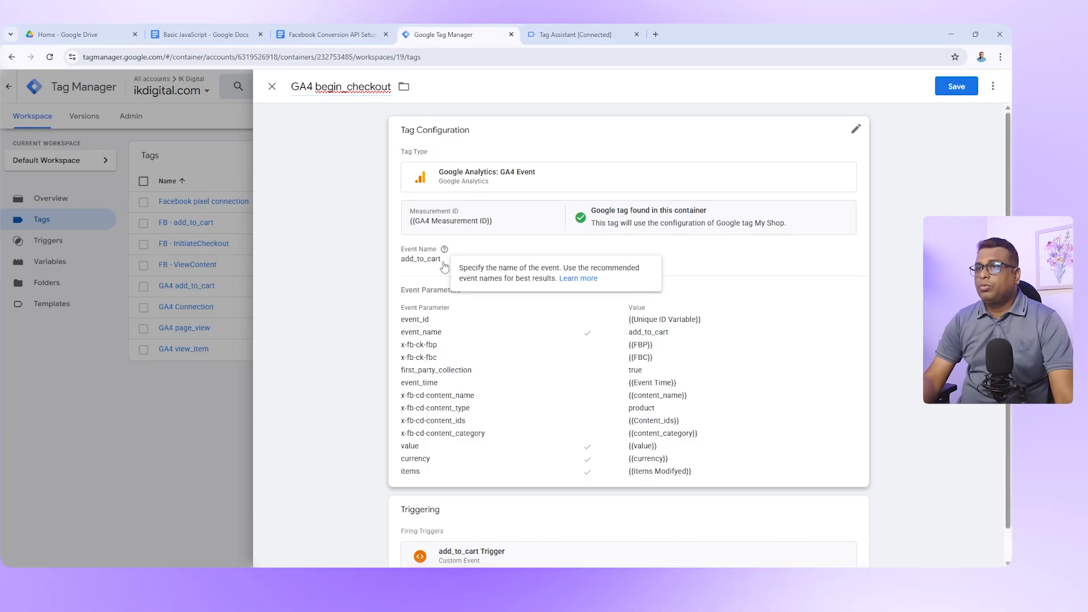
click(429, 259)
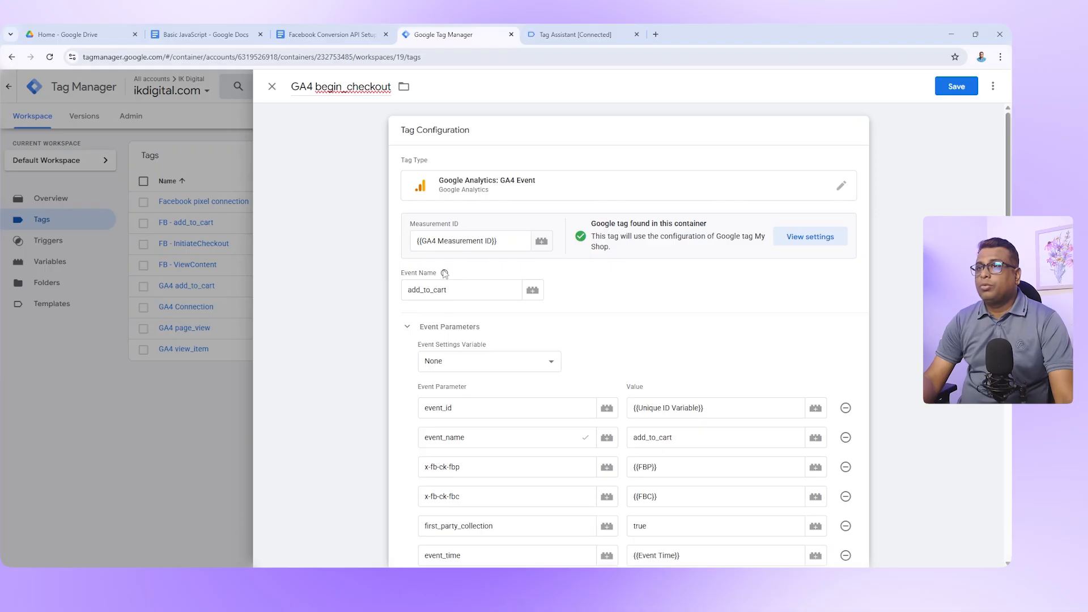
double_click(452, 289)
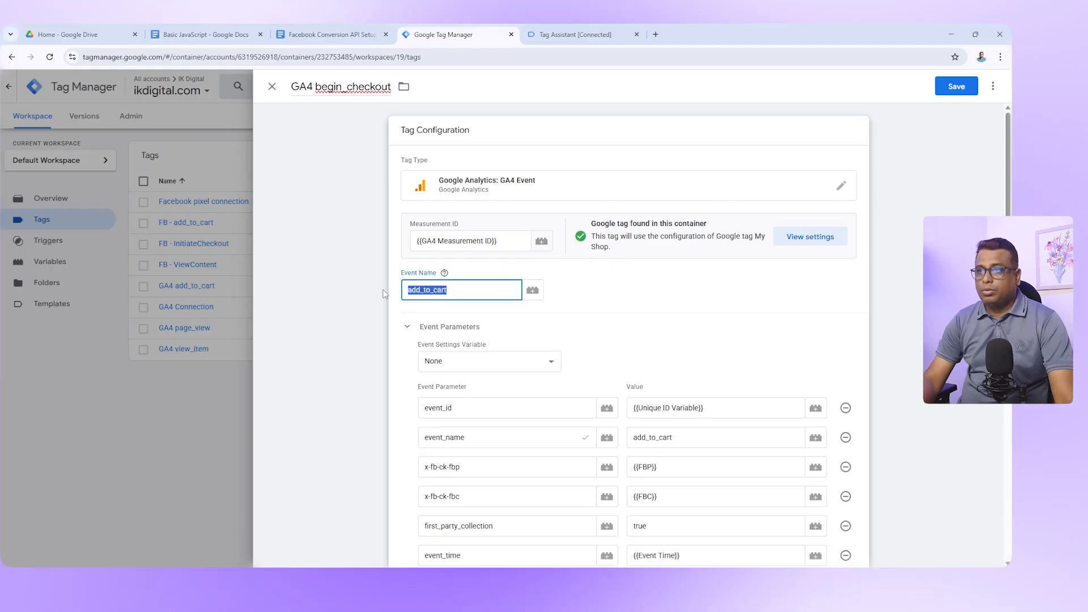
key(ctrl+v)
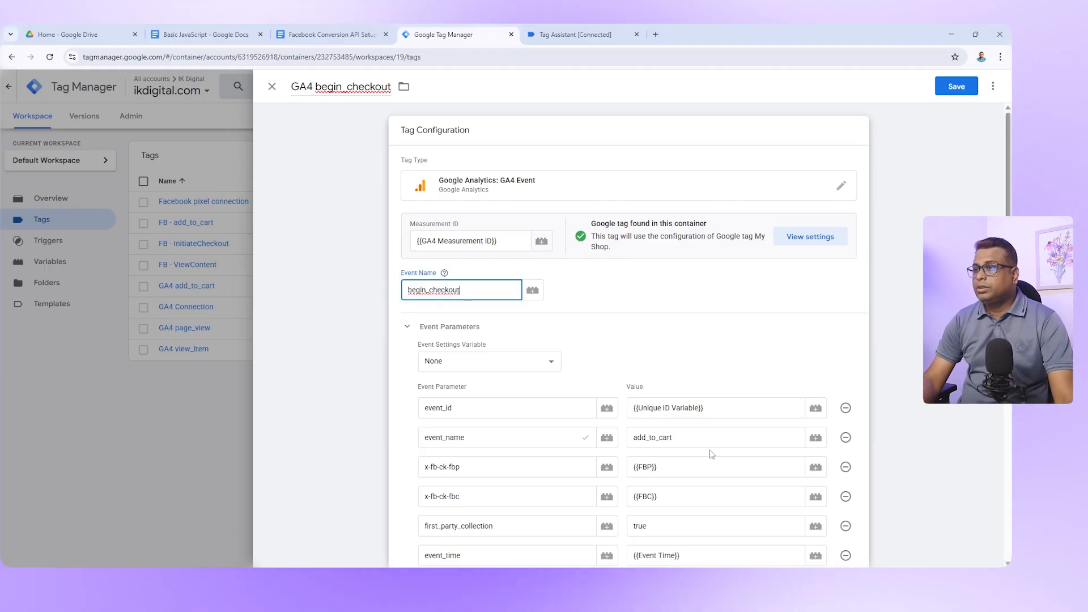
drag(708, 438, 637, 439)
key(ctrl+v)
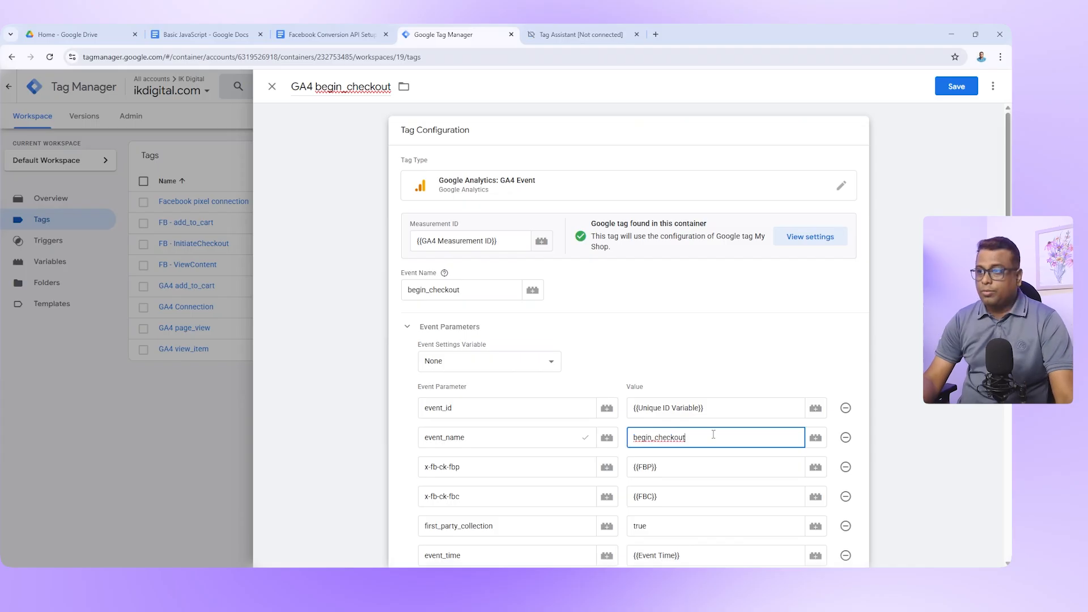
scroll(798, 360, down, 7)
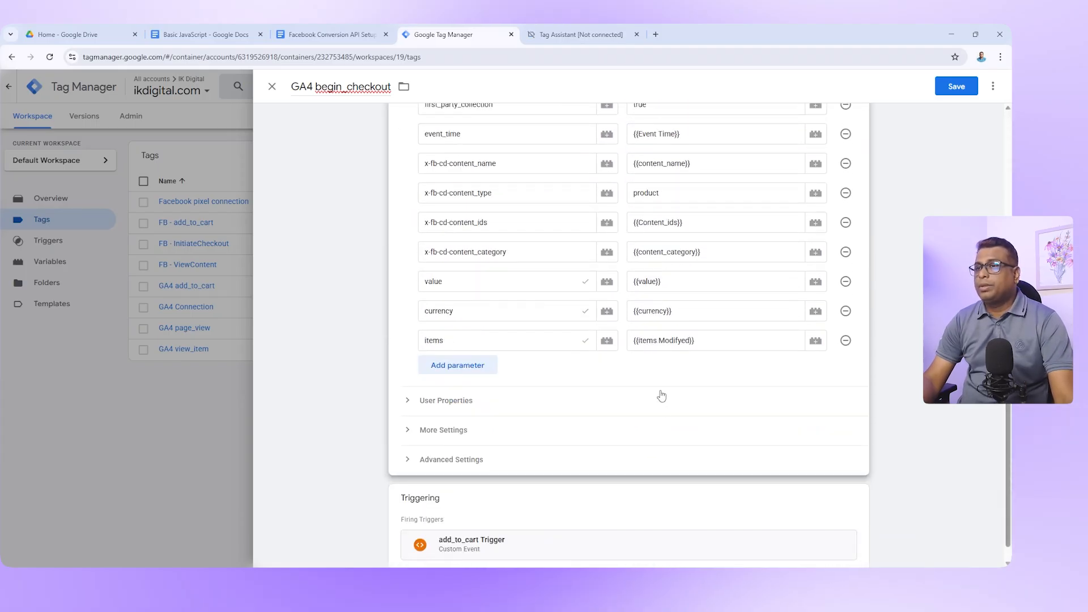
key(ctrl+s)
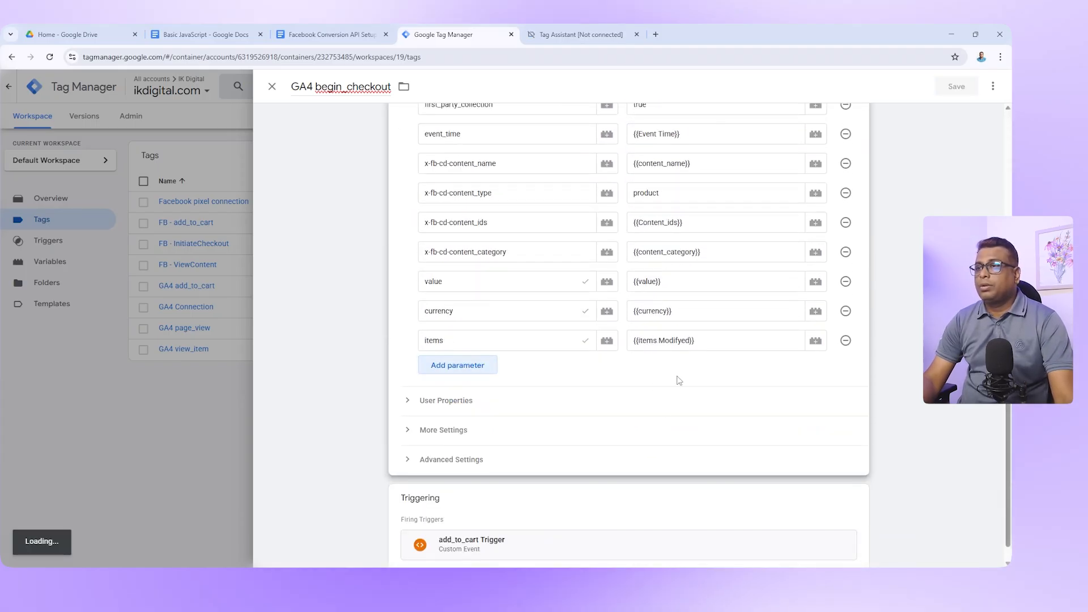
- Add an x-fb-cd-num_items parameter with the value {{num_items}} to the GA4 begin_checkout tag, copying its name from the Facebook Conversion API Setup document
click(473, 364)
click(313, 39)
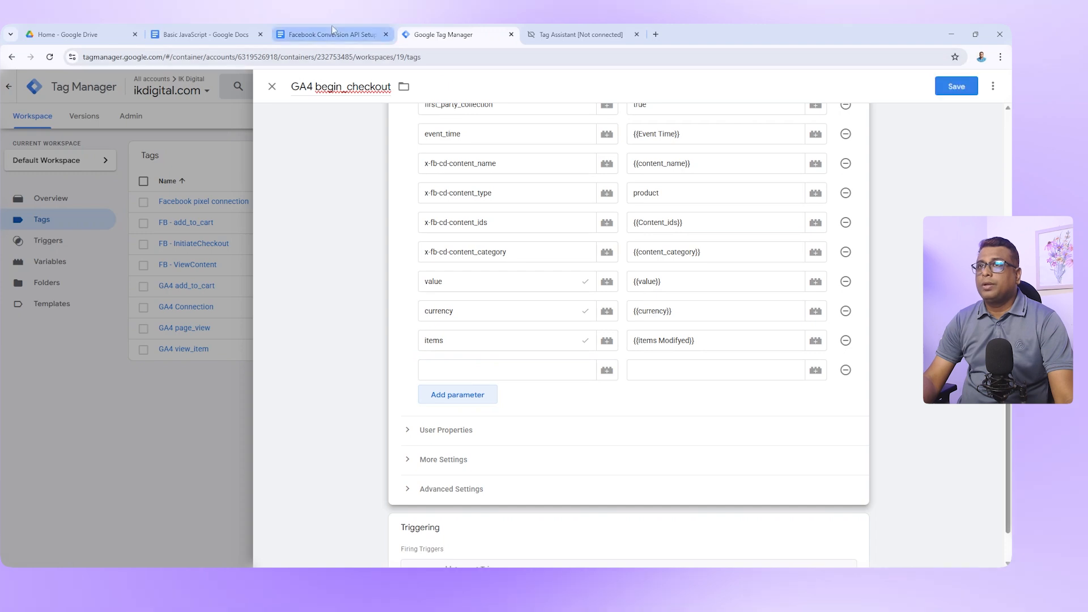
triple_click(370, 187)
click(443, 34)
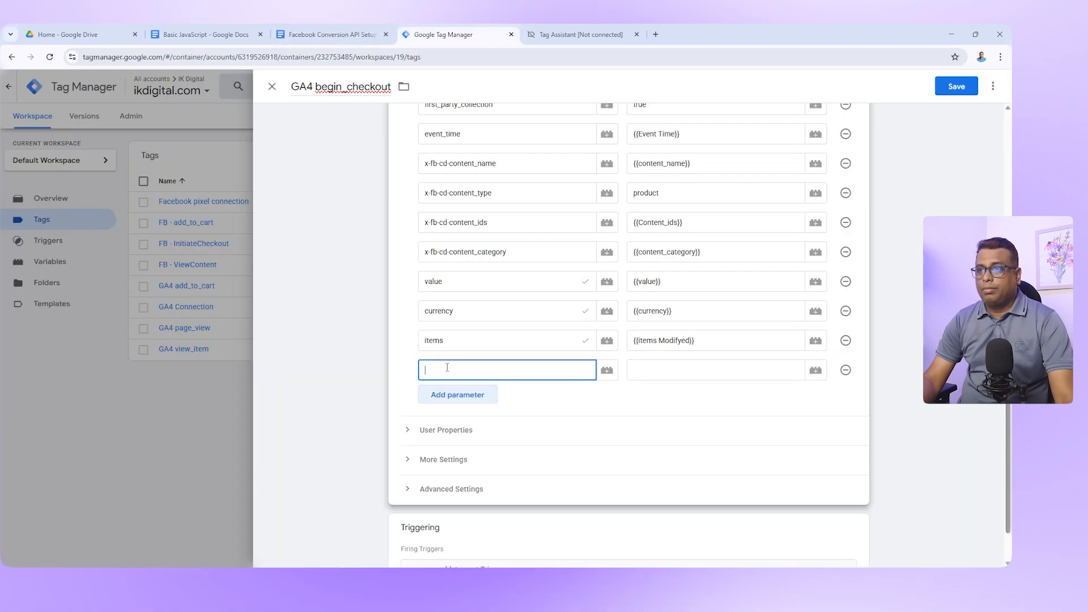
key(ctrl+v)
click(648, 370)
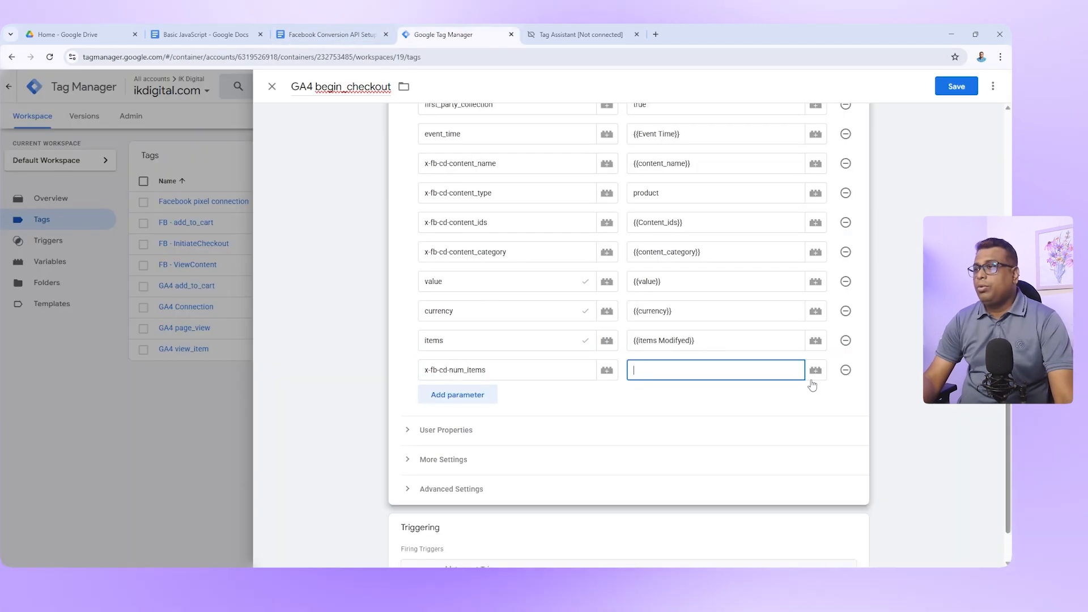
click(815, 371)
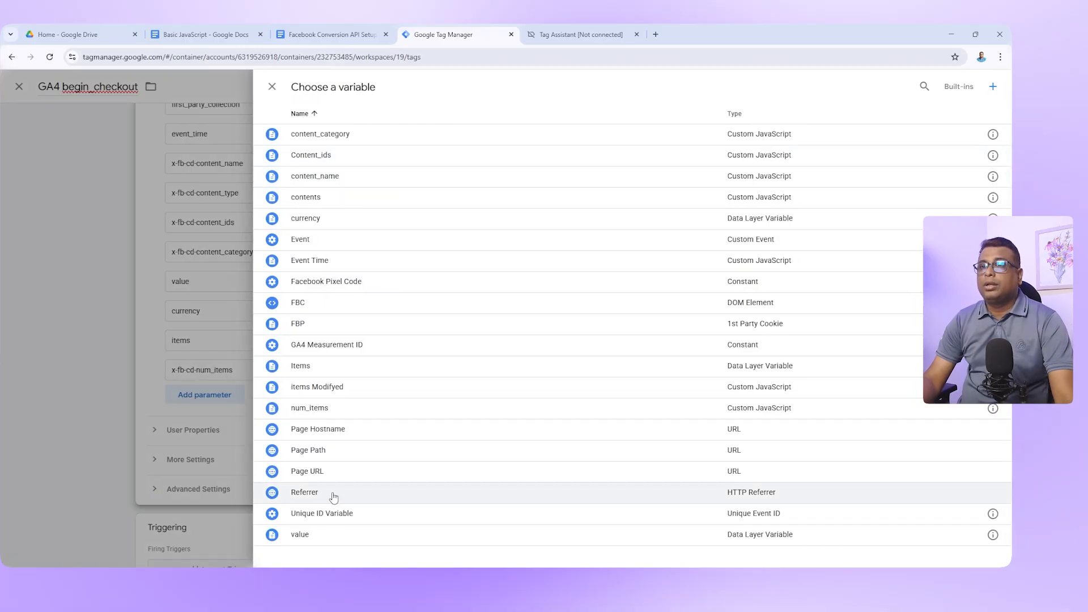
click(327, 418)
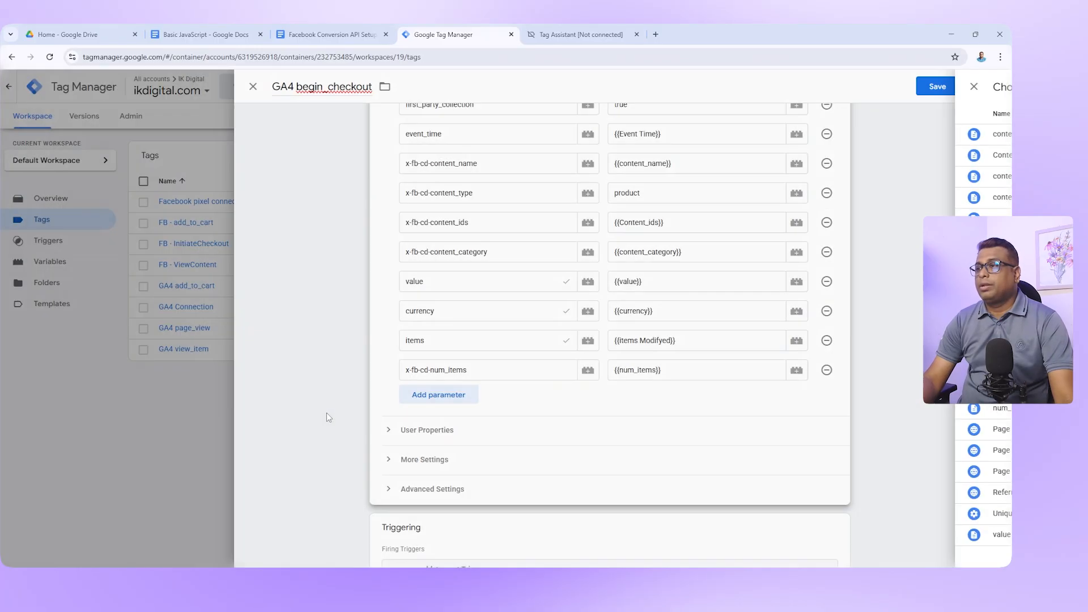
- Replace the add_to_cart Trigger on the GA4 begin_checkout tag with the begin_checkout Trigger, and save the tag
scroll(544, 459, down, 1)
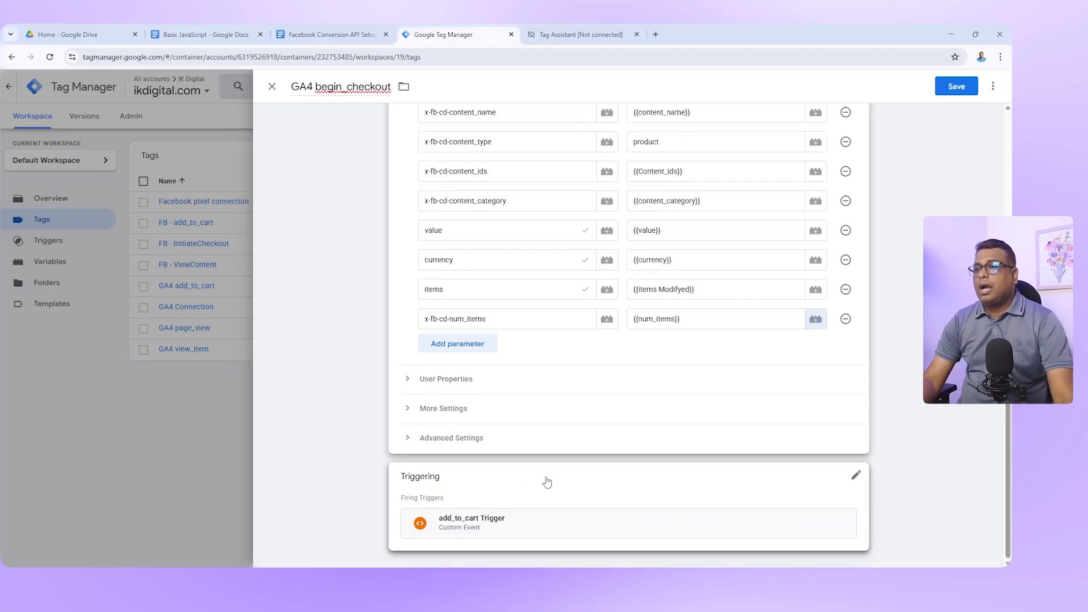
click(855, 477)
click(843, 501)
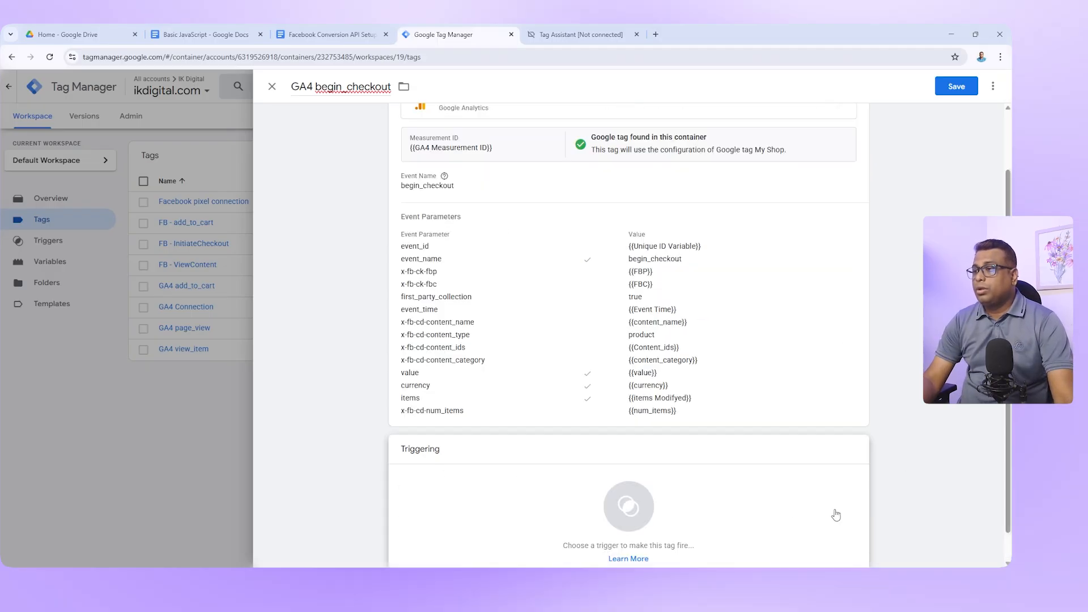
click(629, 506)
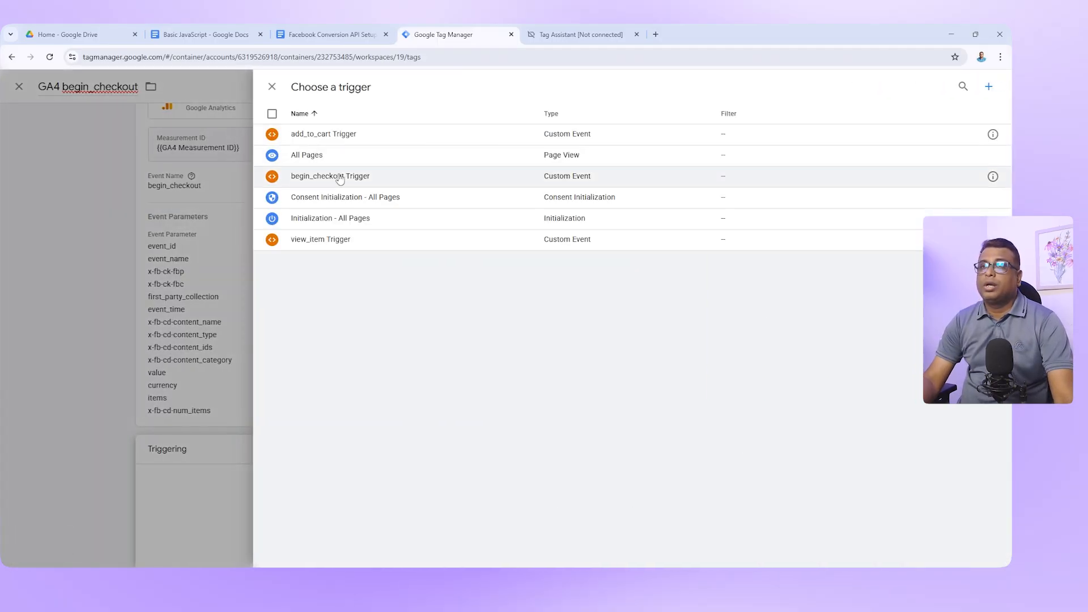
click(313, 177)
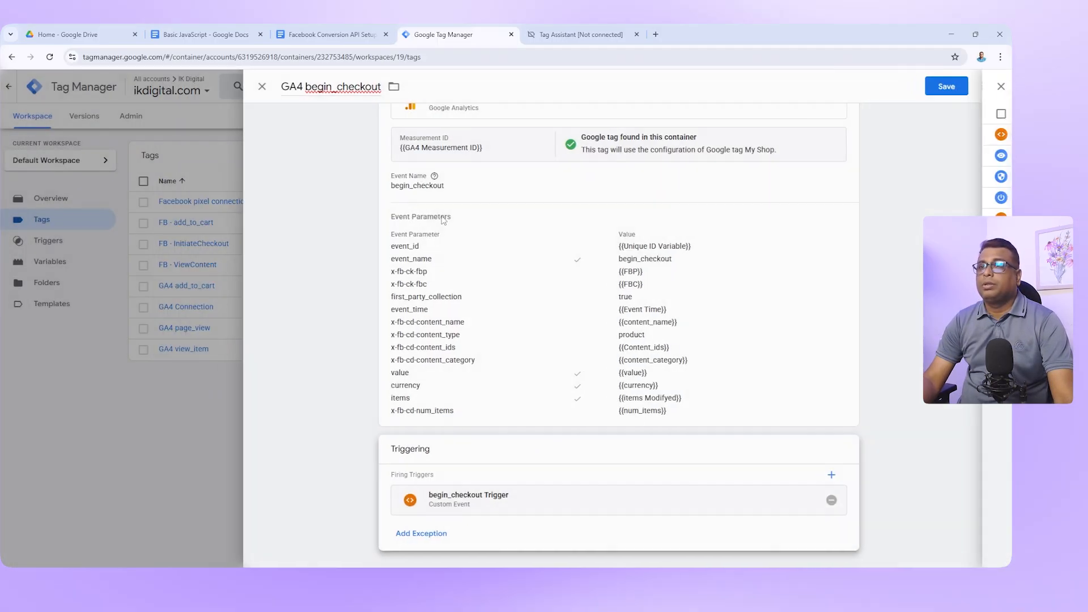
click(962, 90)
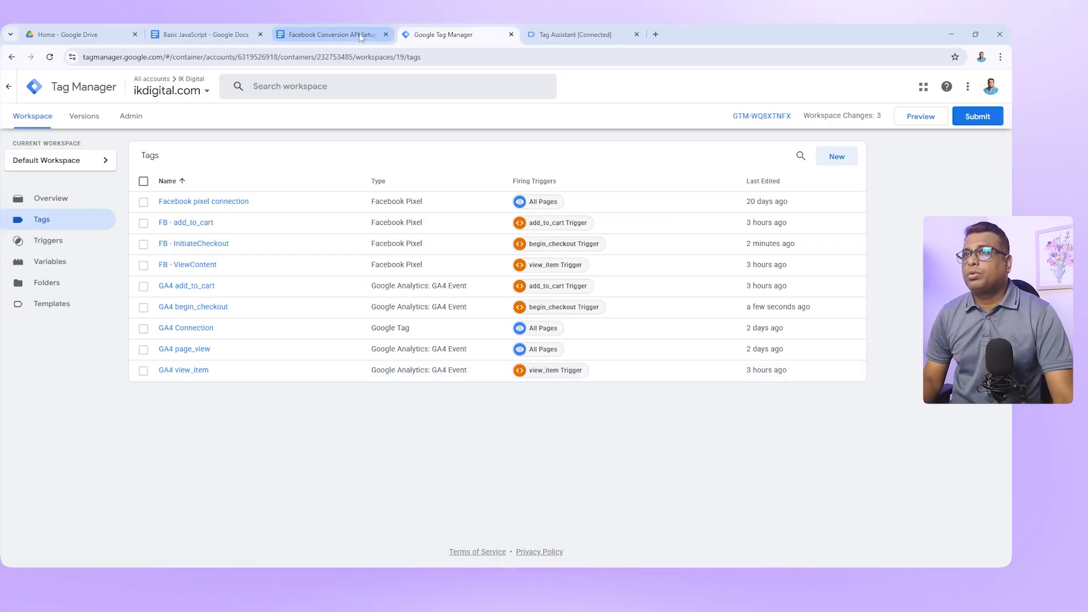
- Review the Facebook Conversion API Setup document from the purchase parameter table down to the GA4 Purchase section
click(326, 35)
scroll(543, 342, down, 1)
scroll(543, 342, down, 8)
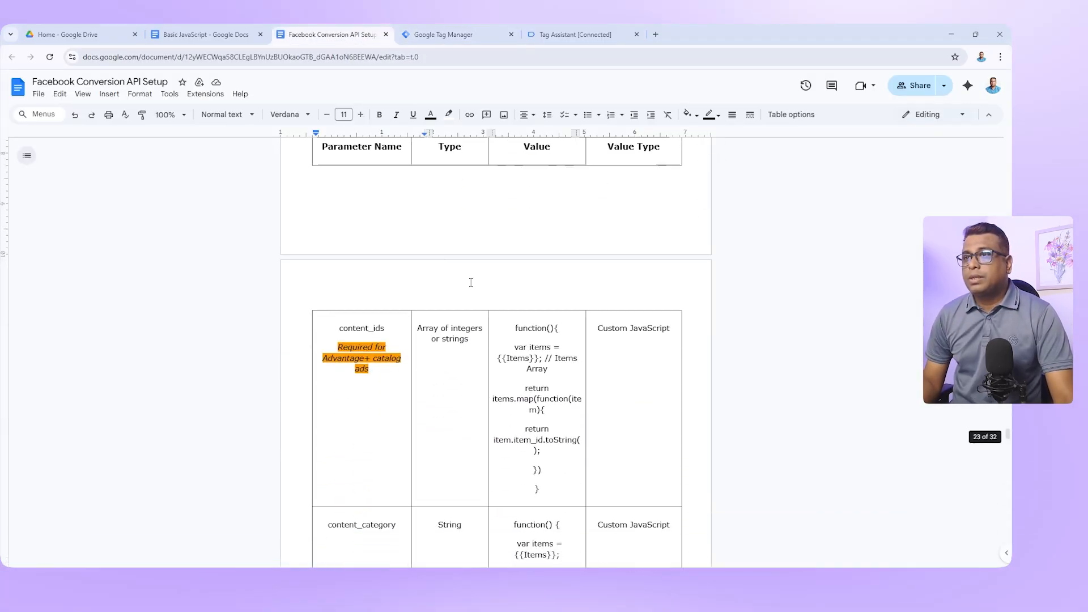
scroll(379, 282, down, 15)
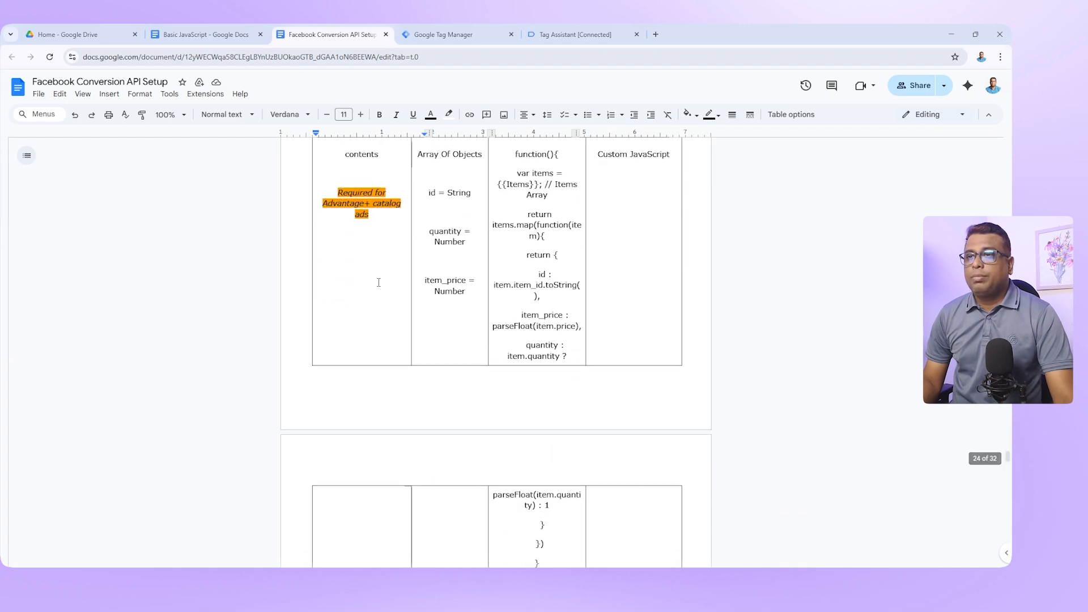
scroll(378, 282, down, 7)
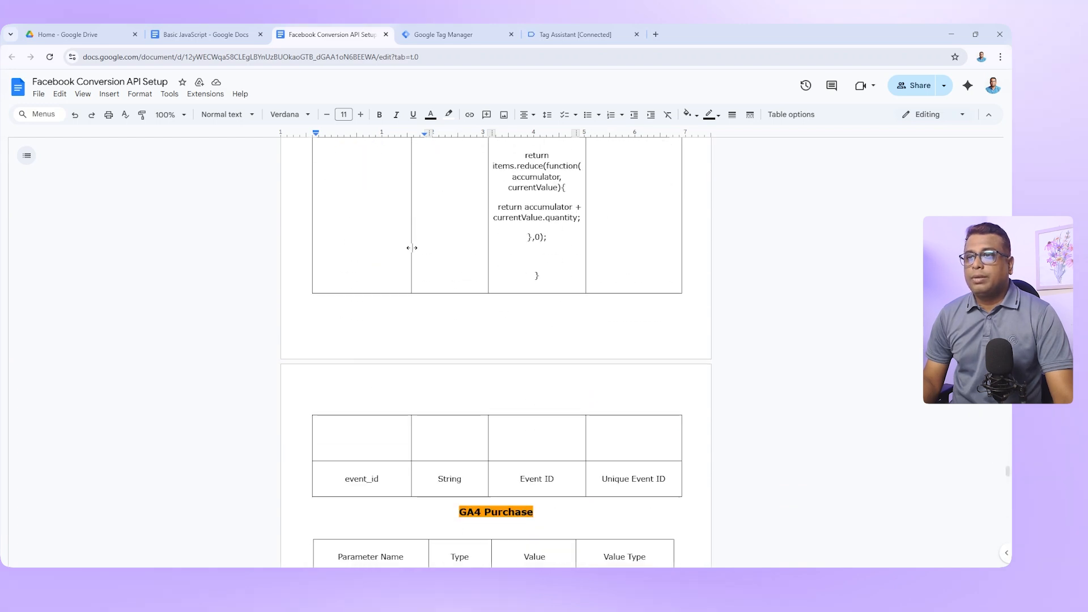
click(468, 35)
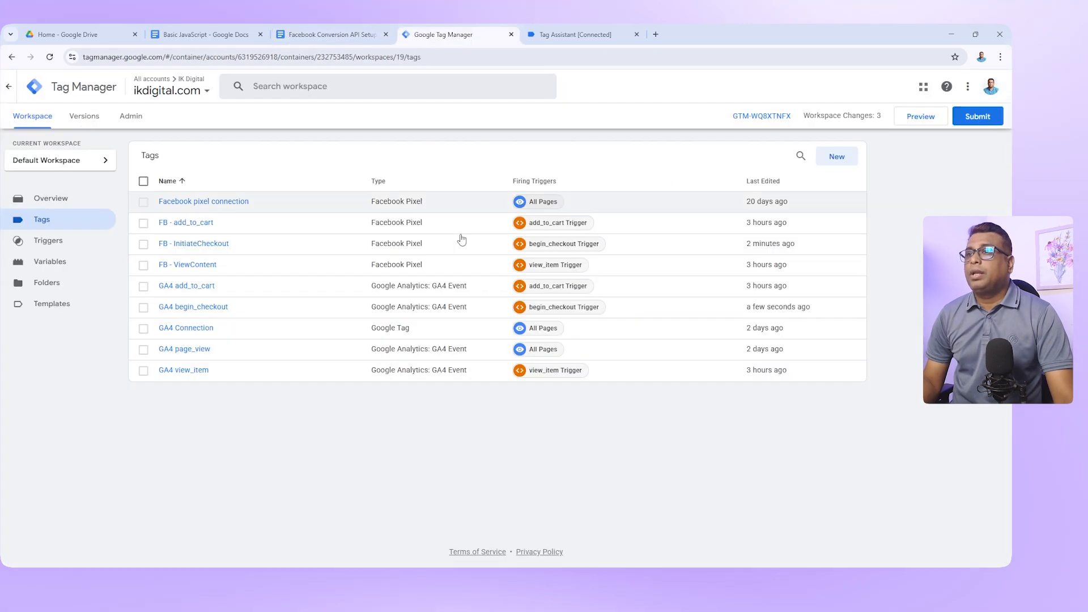
click(573, 34)
click(343, 31)
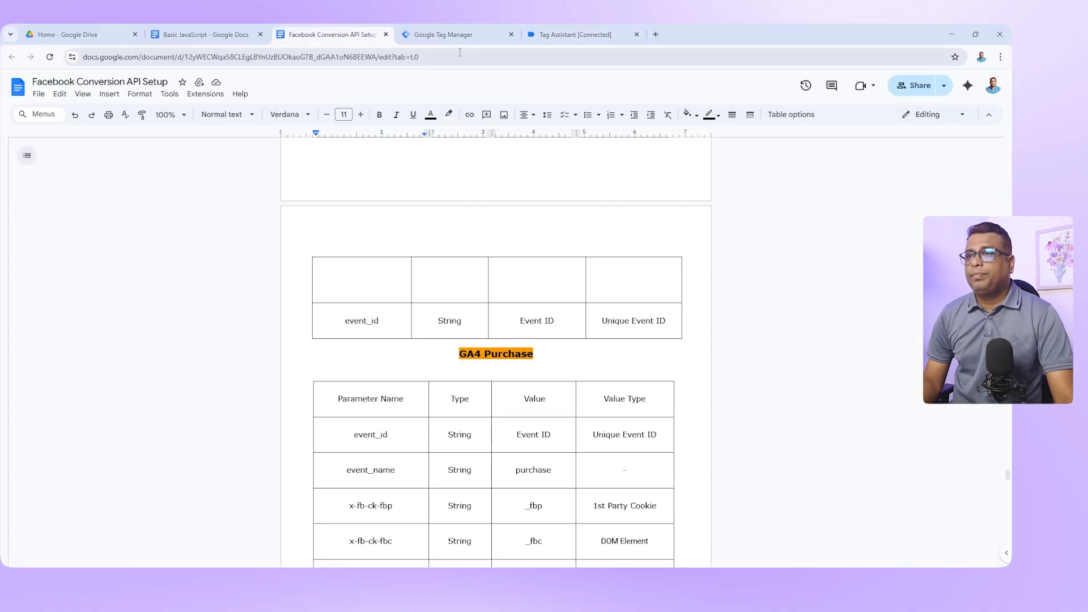
click(450, 35)
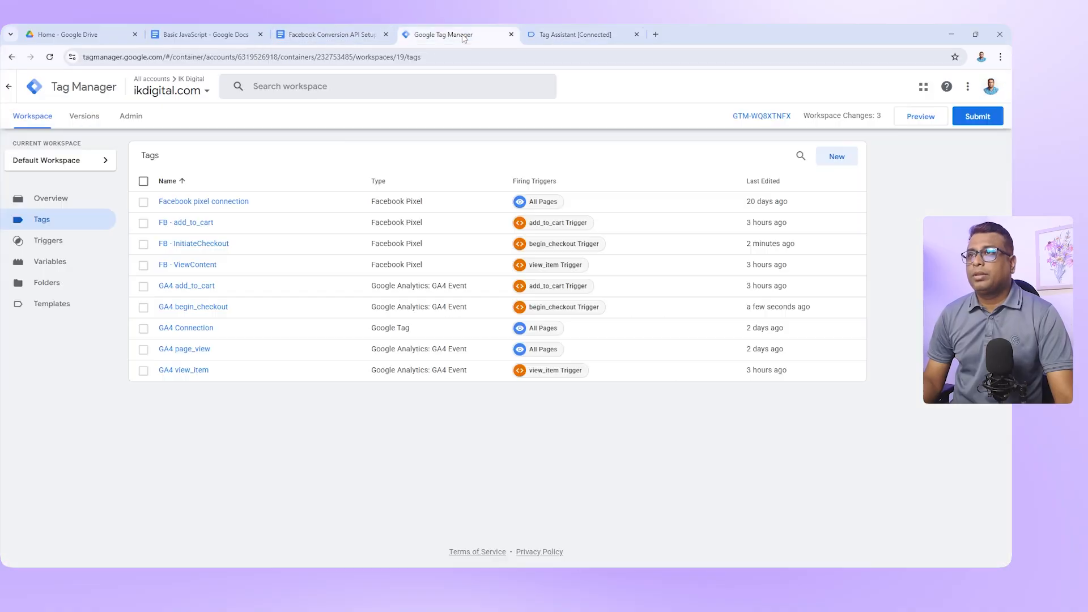
- Duplicate the FB - InitiateCheckout tag and name the copy FB - Purchase, copying Purchase from the GA4 Purchase heading in the document
click(234, 245)
click(993, 86)
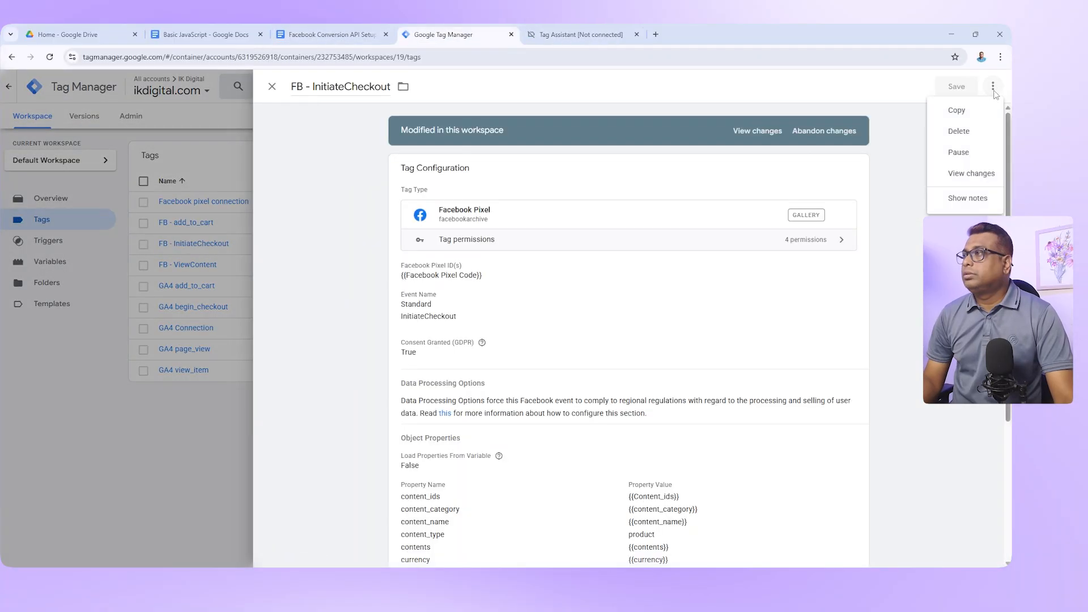
click(967, 110)
click(326, 31)
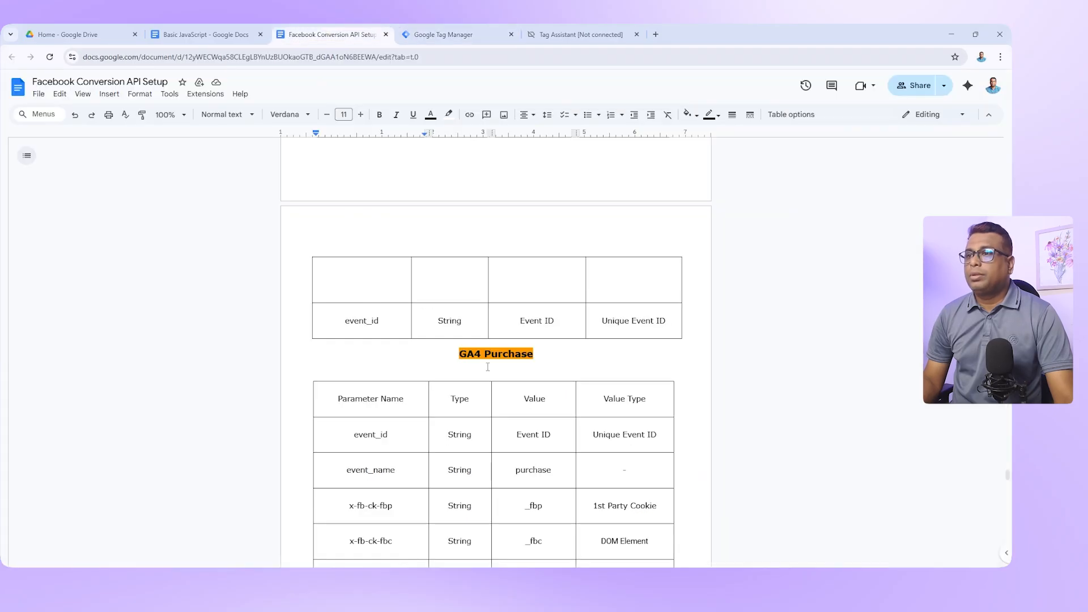
triple_click(531, 352)
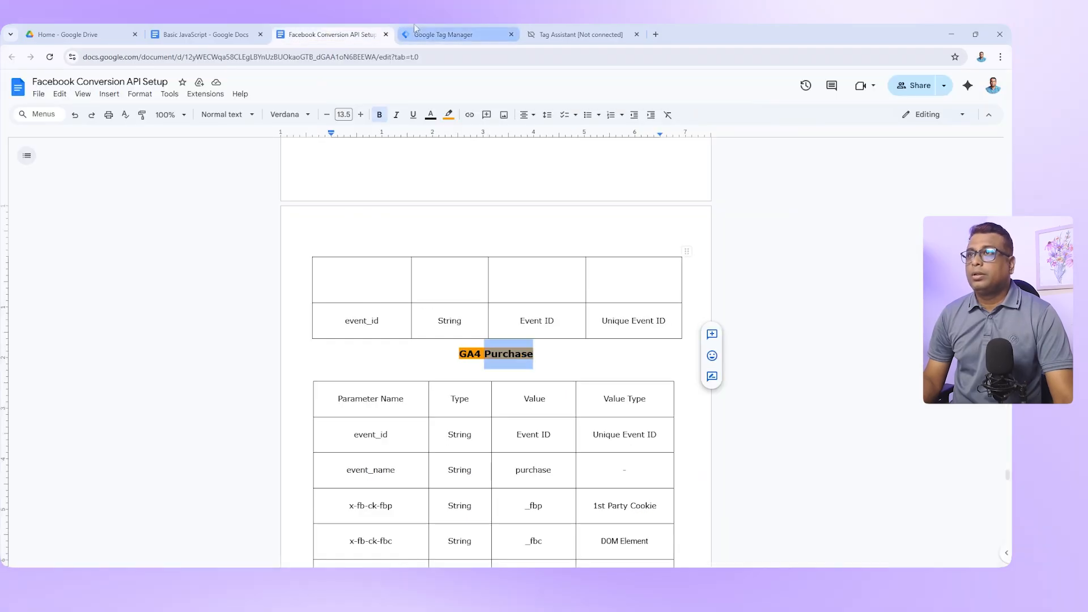
click(443, 35)
click(313, 86)
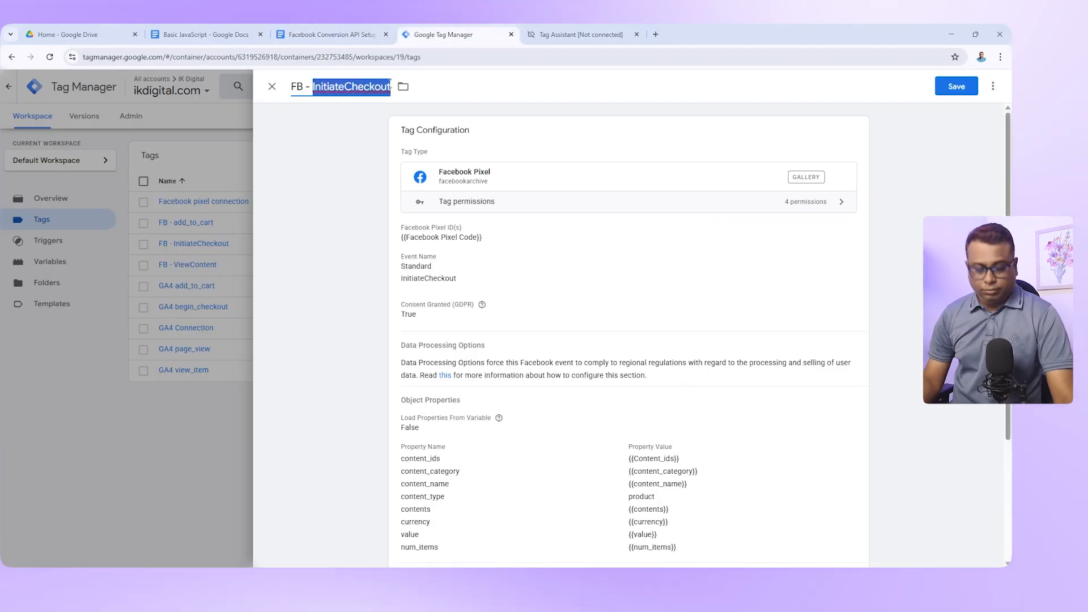
text(Purchase)
- Set the standard event name of the FB - Purchase tag to Purchase
click(462, 277)
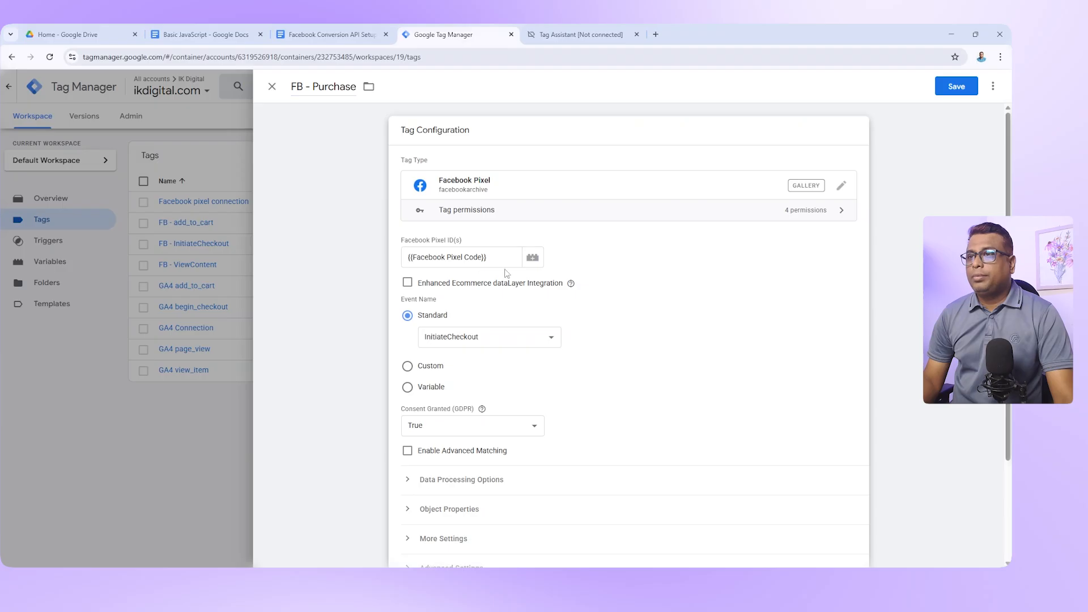
click(520, 344)
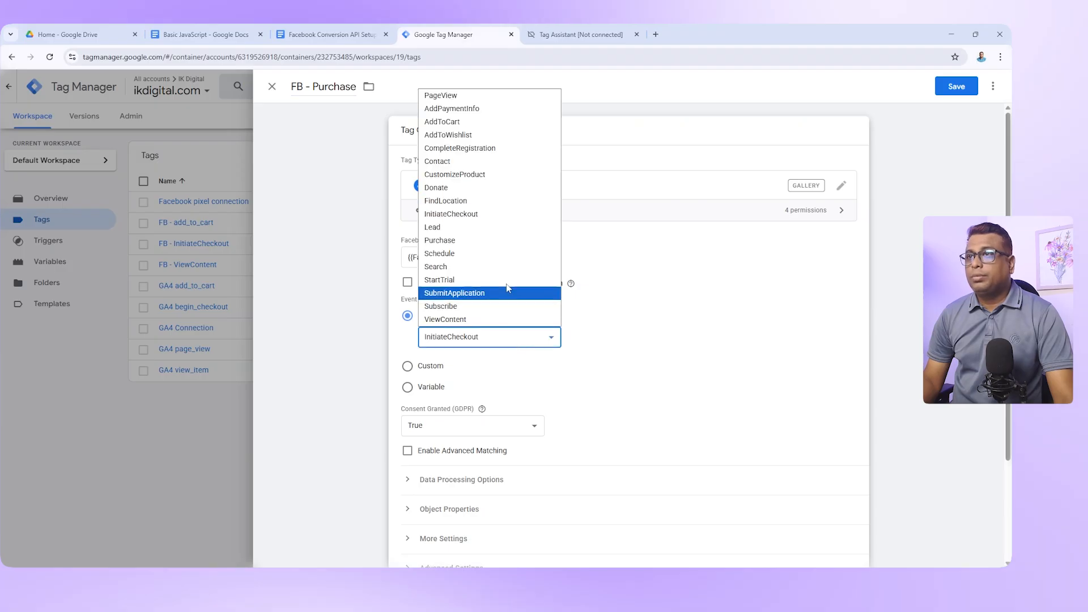
click(465, 240)
- Examine the object properties and the Event ID setting of the FB - Purchase tag
scroll(619, 365, down, 3)
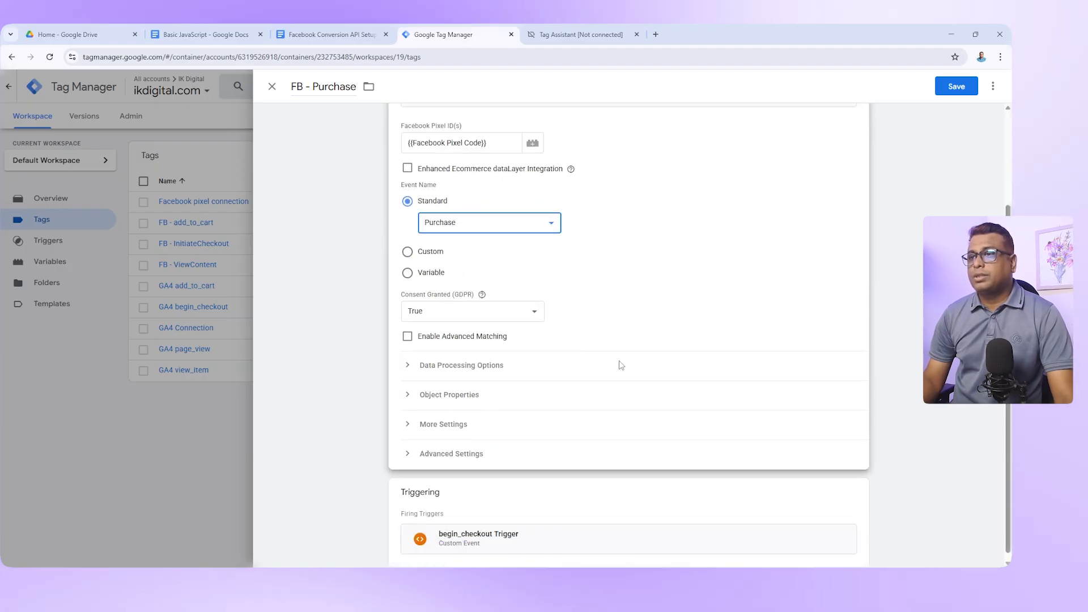
click(440, 379)
scroll(510, 356, down, 2)
scroll(470, 242, down, 2)
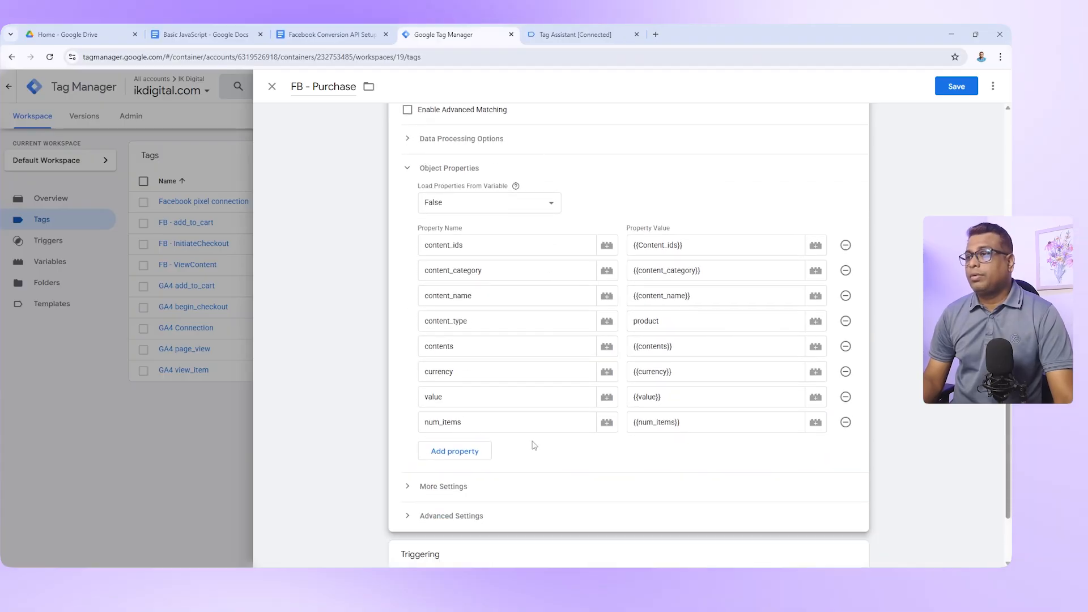
scroll(533, 445, down, 2)
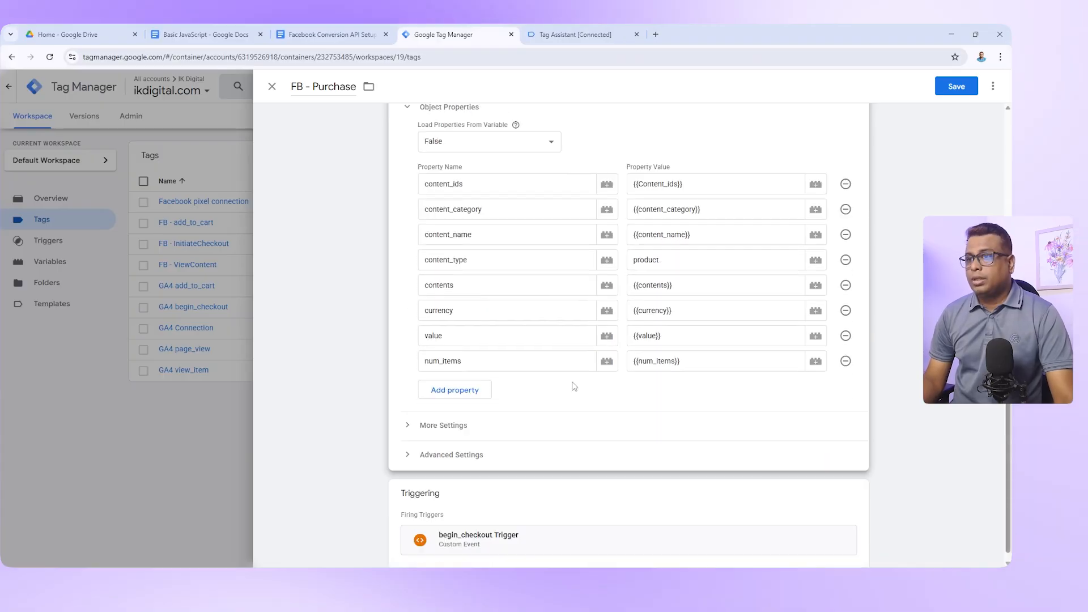
click(472, 413)
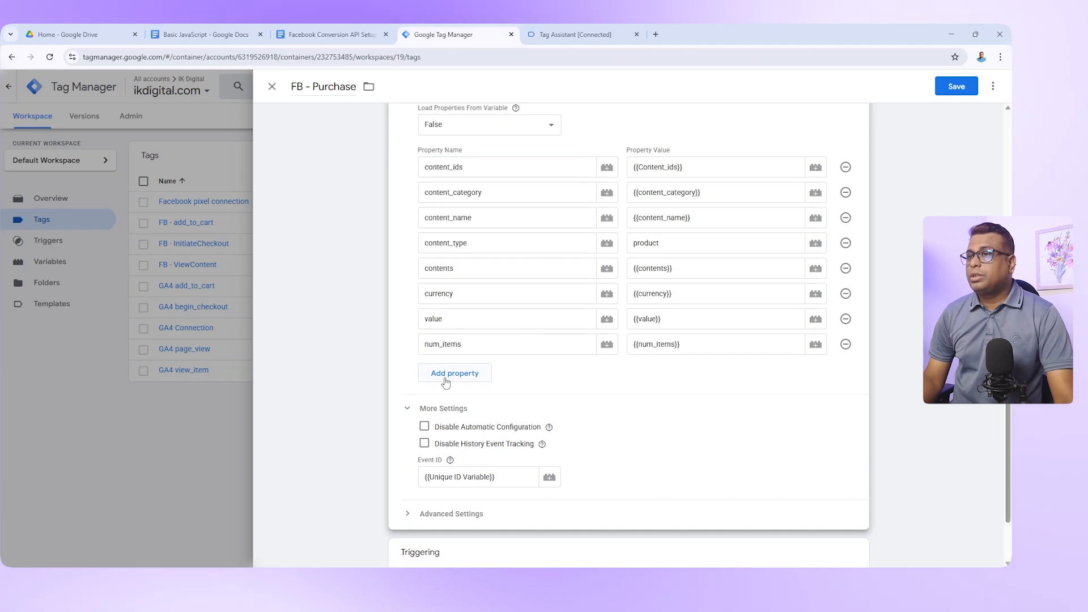
scroll(589, 325, up, 6)
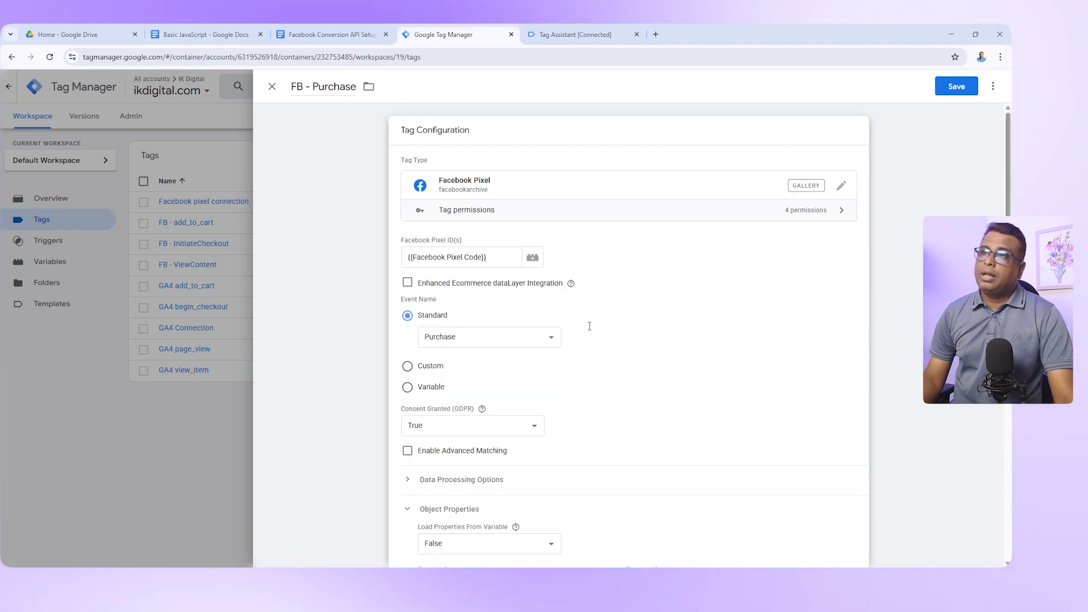
scroll(589, 330, down, 1)
scroll(589, 327, down, 1)
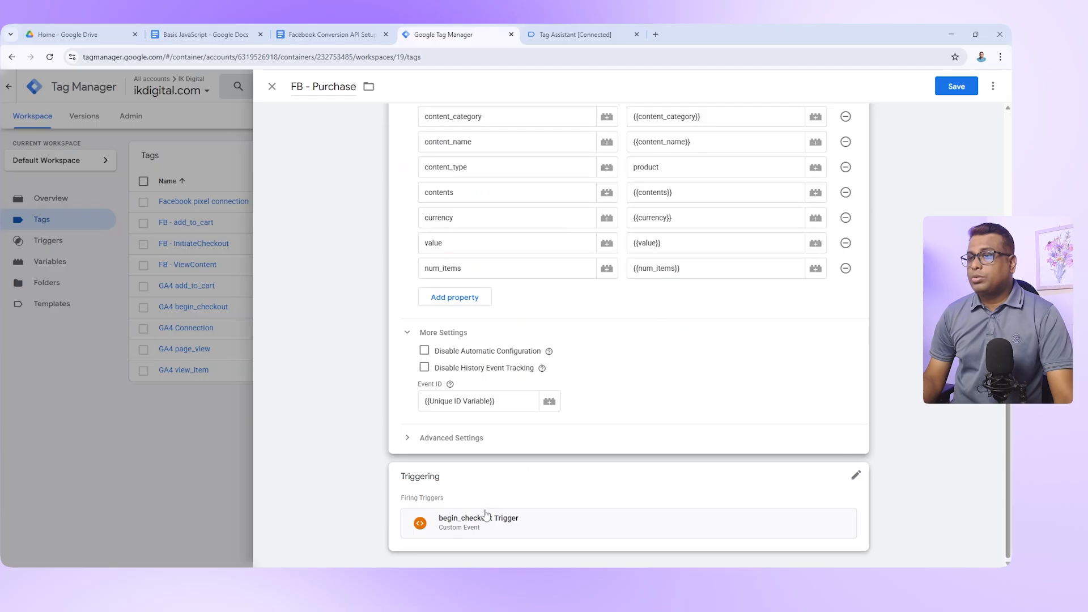
- Remove the begin_checkout Trigger from the FB - Purchase tag and open the list of available triggers
click(855, 486)
click(837, 500)
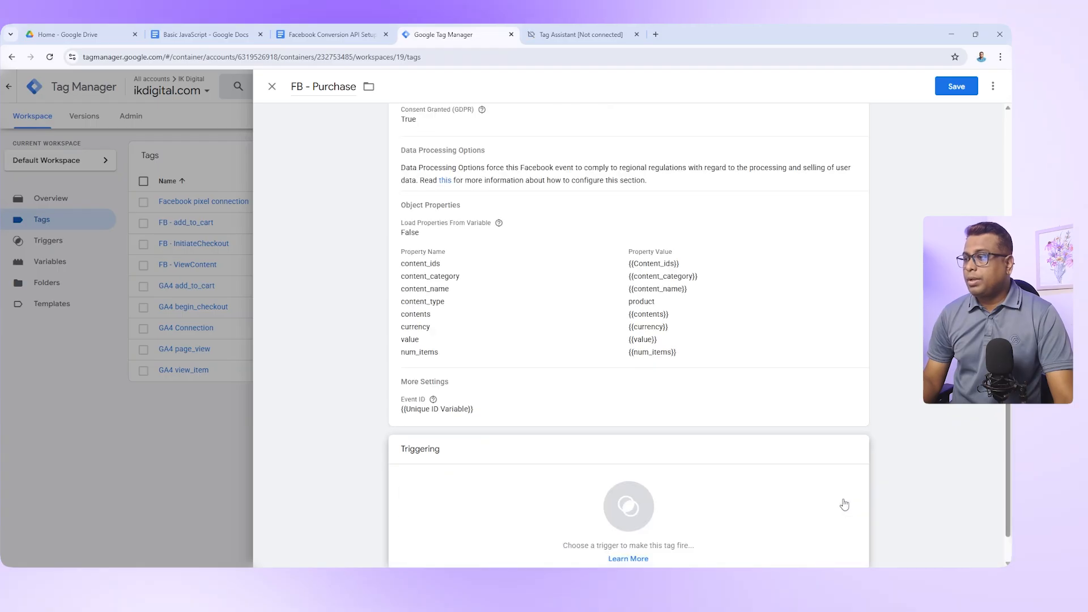
click(649, 512)
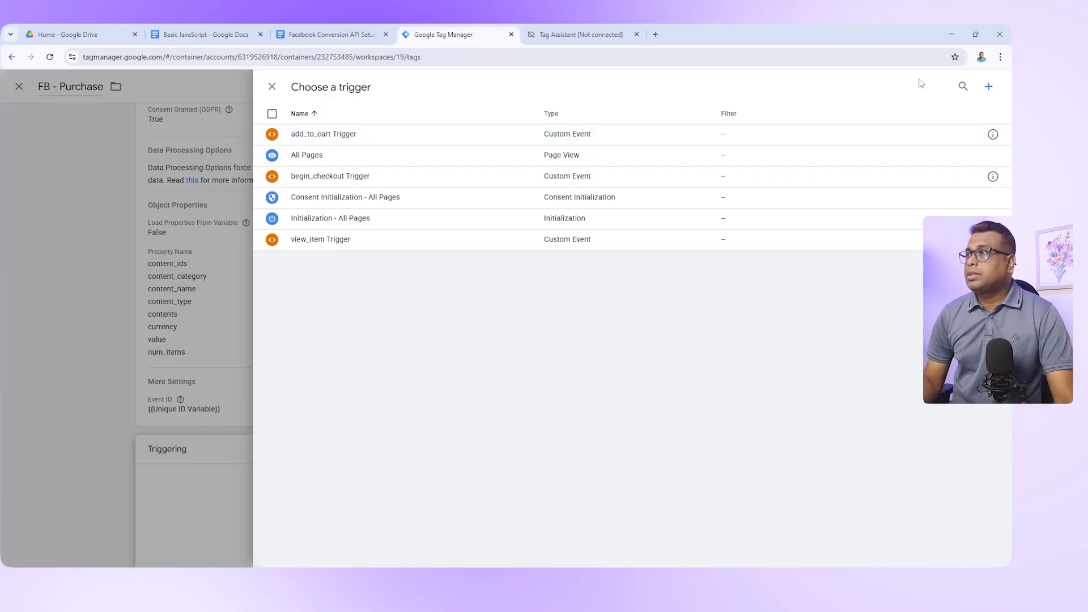
- At the store checkout, fill in the customer's name, street address and phone number, and try to place the order
click(602, 34)
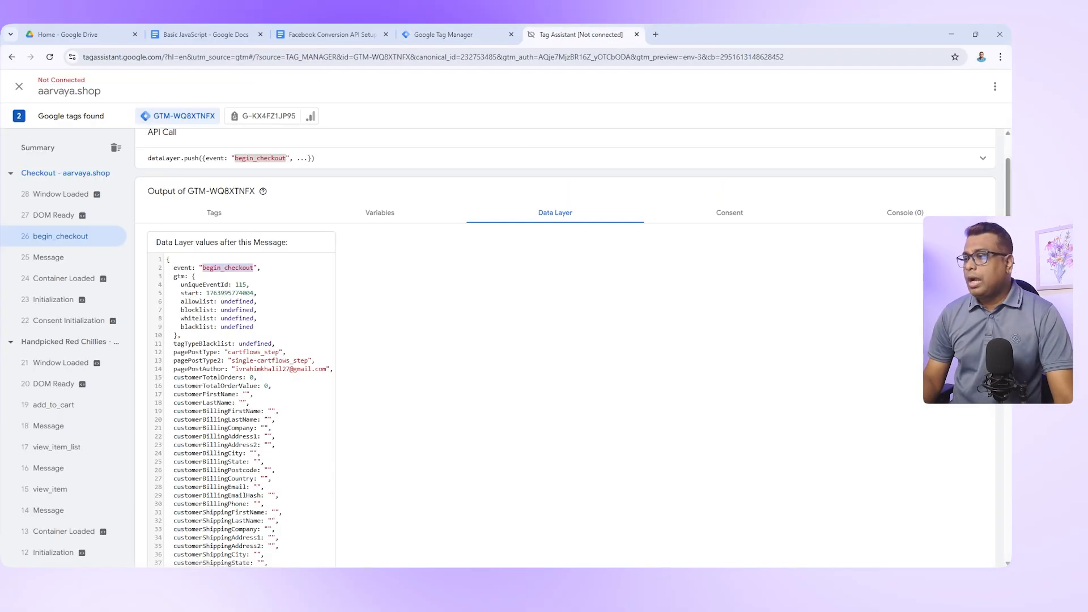
click(844, 456)
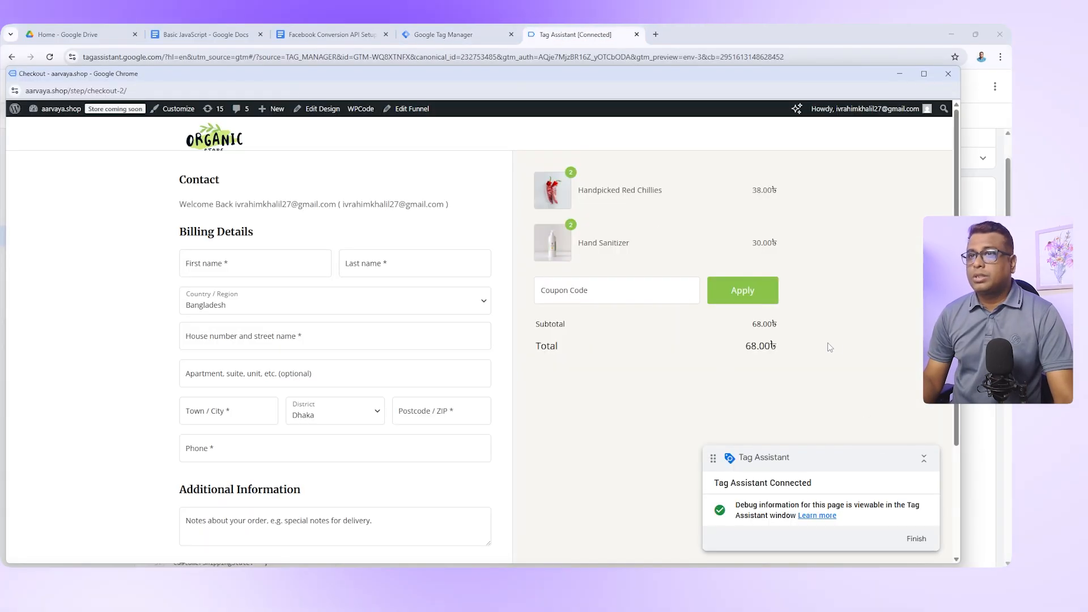
click(255, 264)
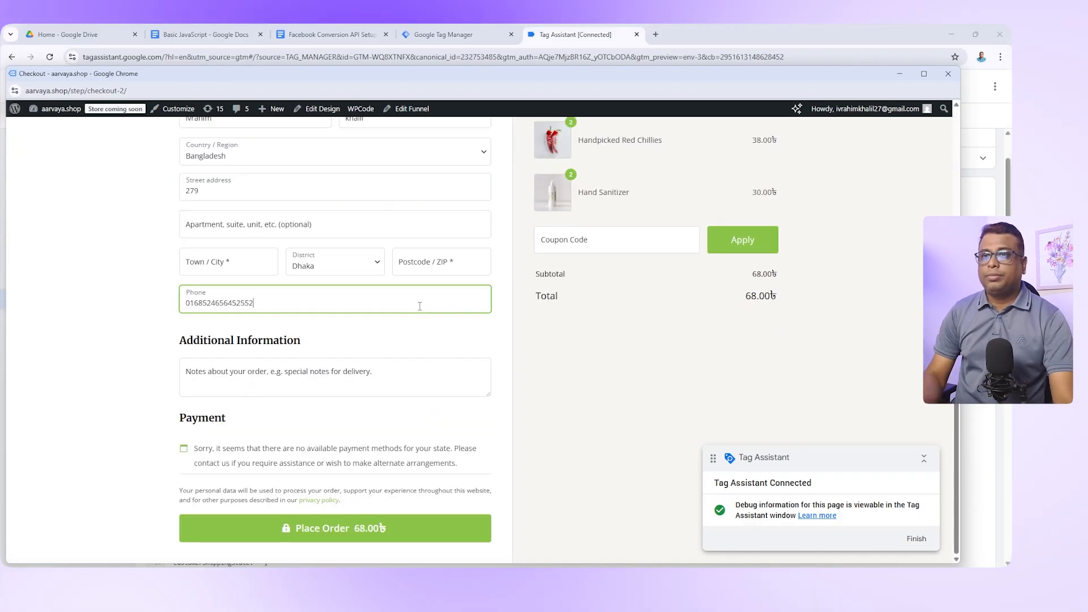
click(373, 393)
click(371, 528)
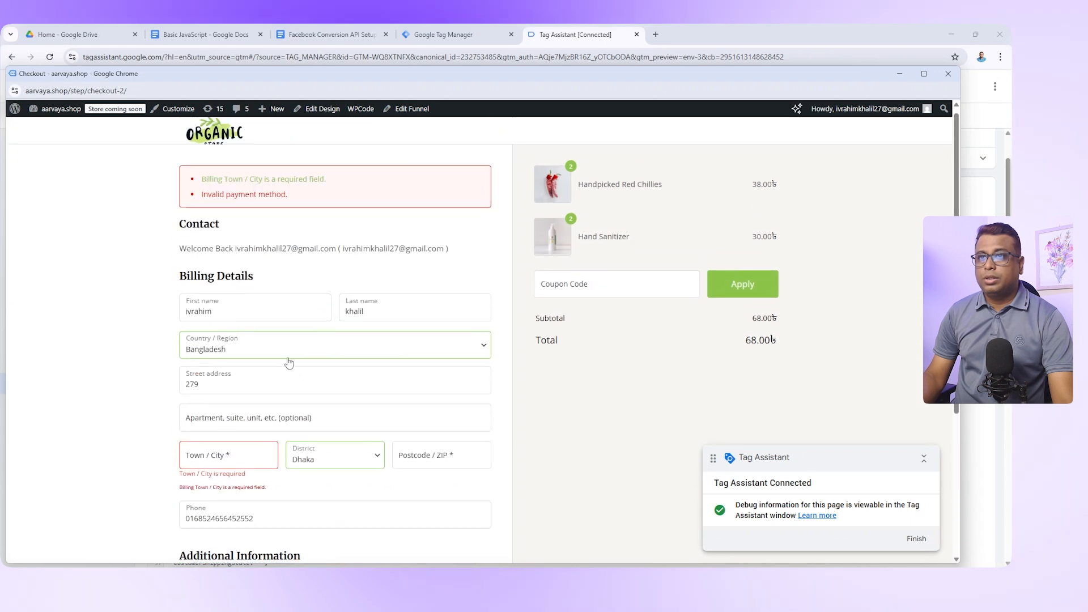
- Enter the missing town/city, try to place the order again, and check the payment section of the checkout form
scroll(306, 358, down, 4)
click(321, 527)
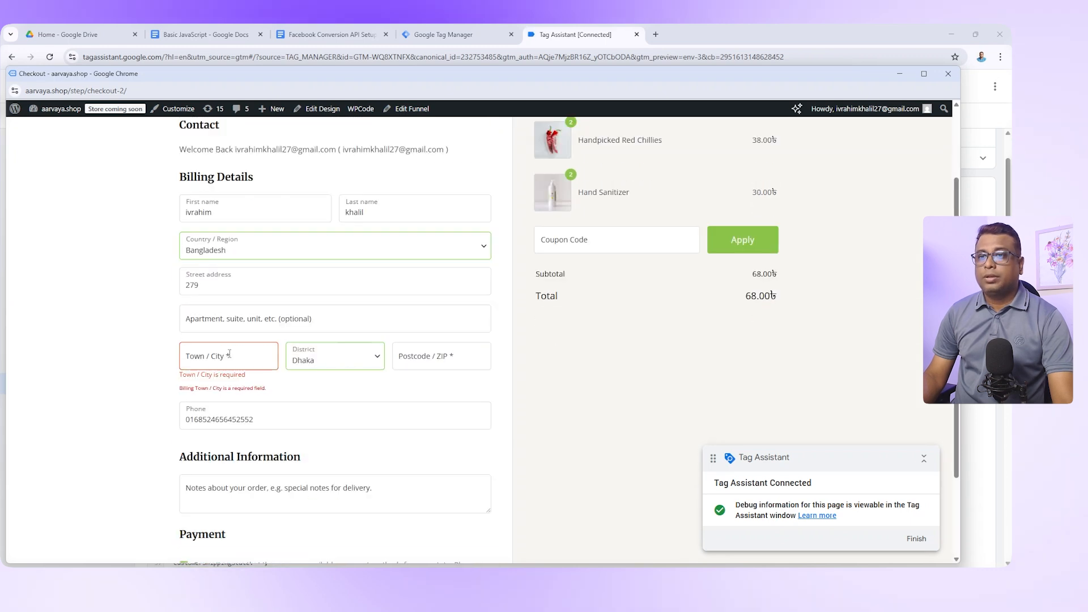
text(Dhaka)
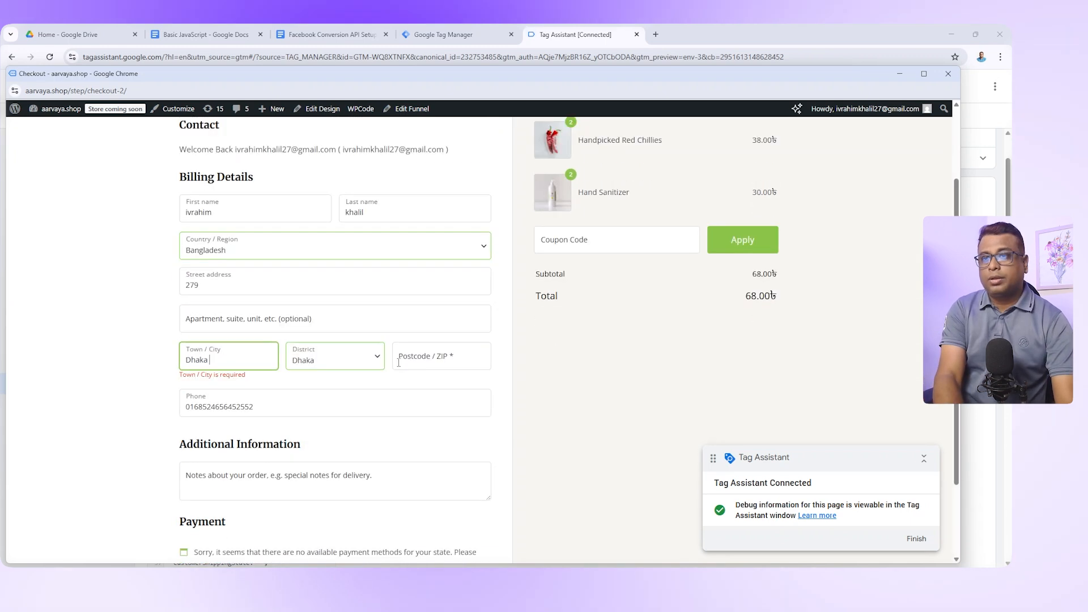
scroll(327, 403, down, 2)
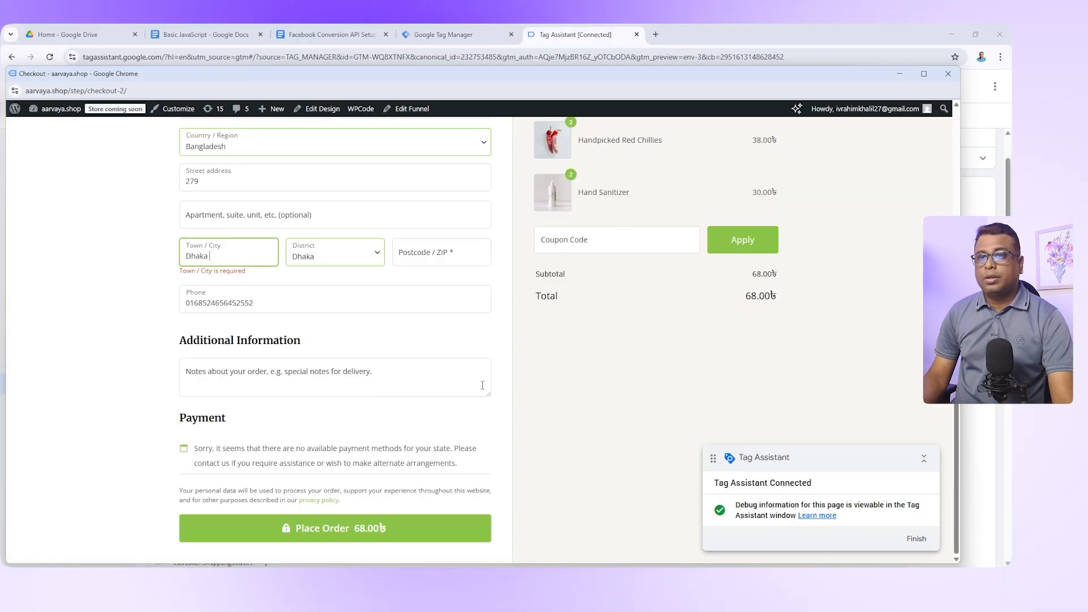
click(313, 528)
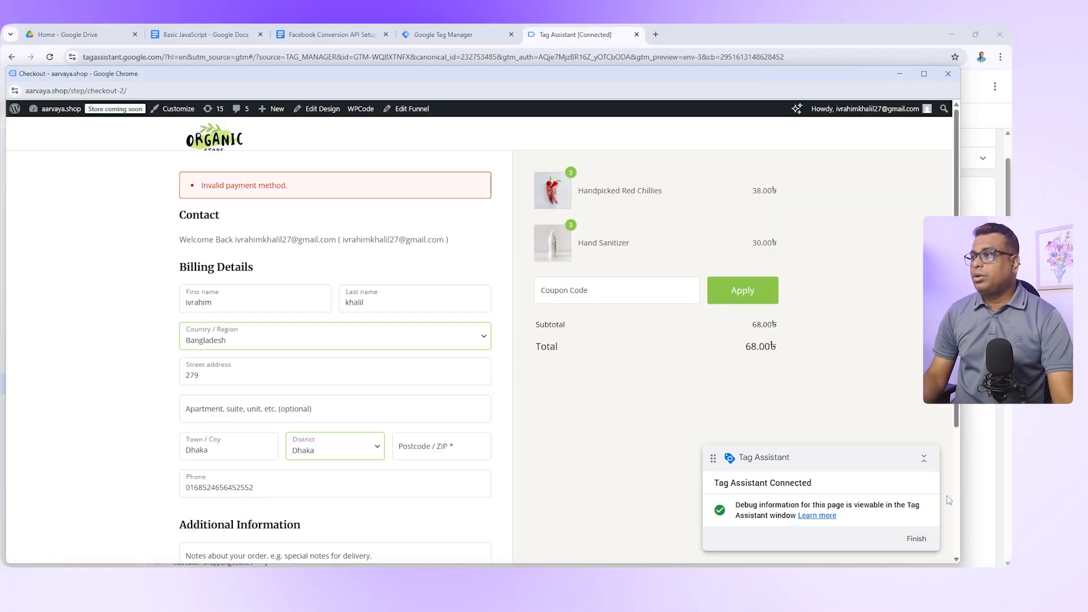
scroll(334, 340, down, 5)
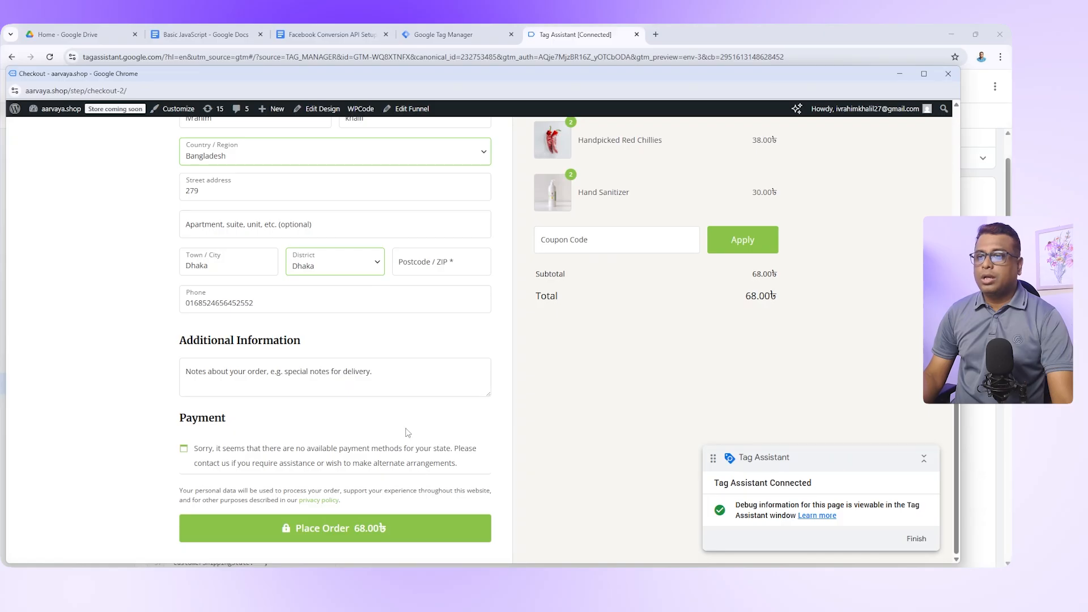
scroll(407, 431, up, 3)
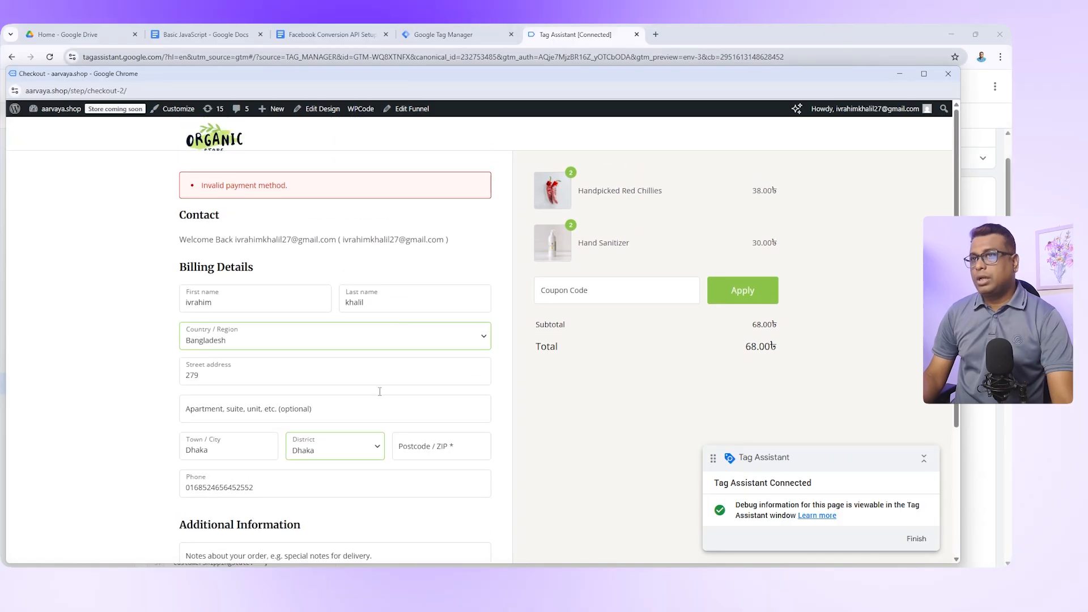
- In Google Tag Manager, create and save a Custom Event trigger named Purchase Trigger for the event purchase, assigned to the FB - Purchase tag
mouse_move(718, 518)
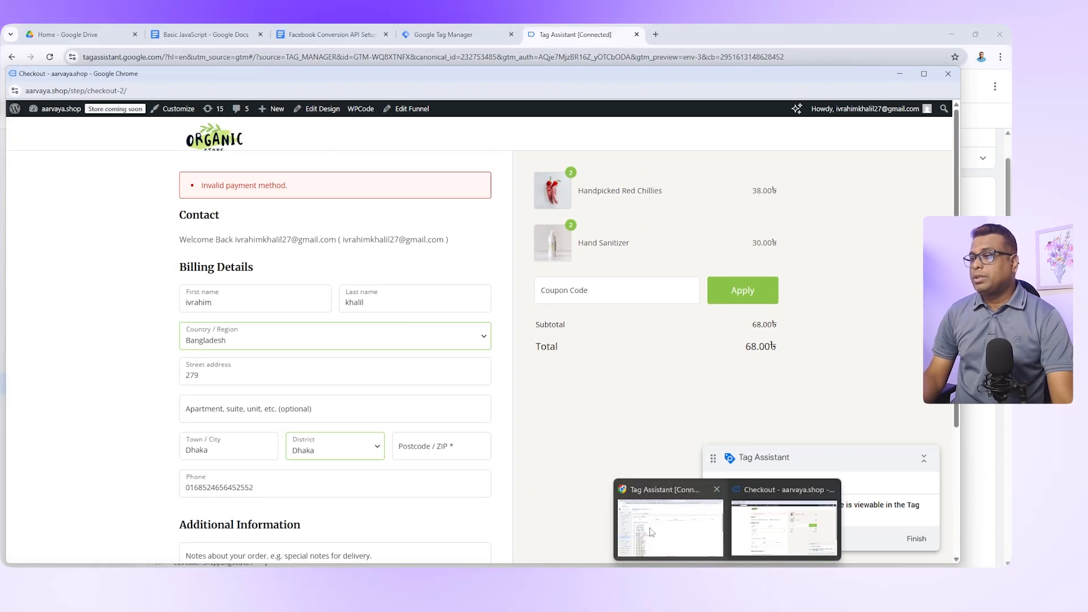
click(454, 33)
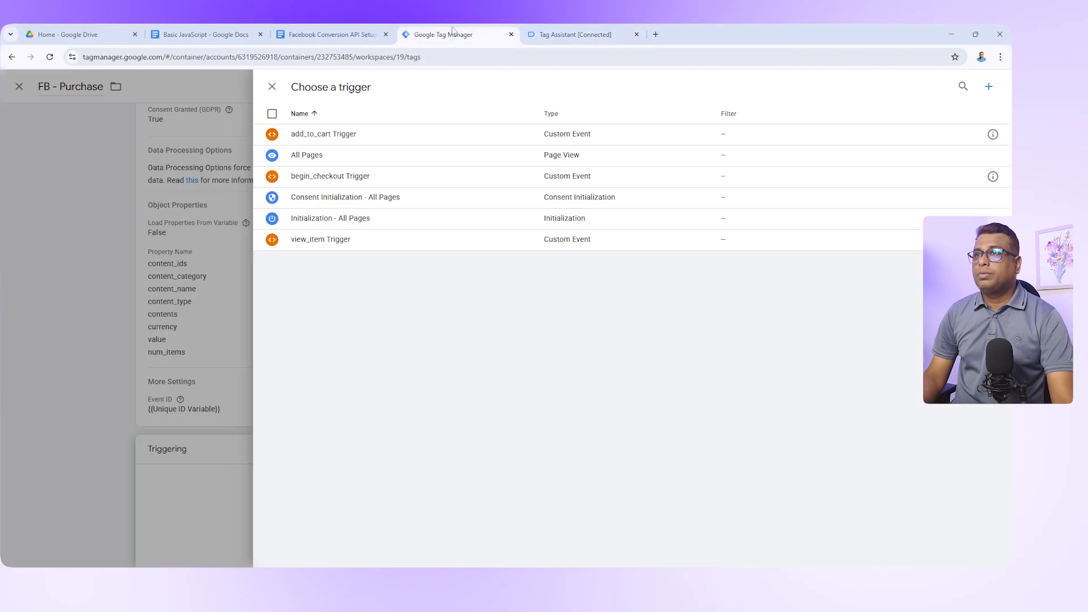
click(989, 88)
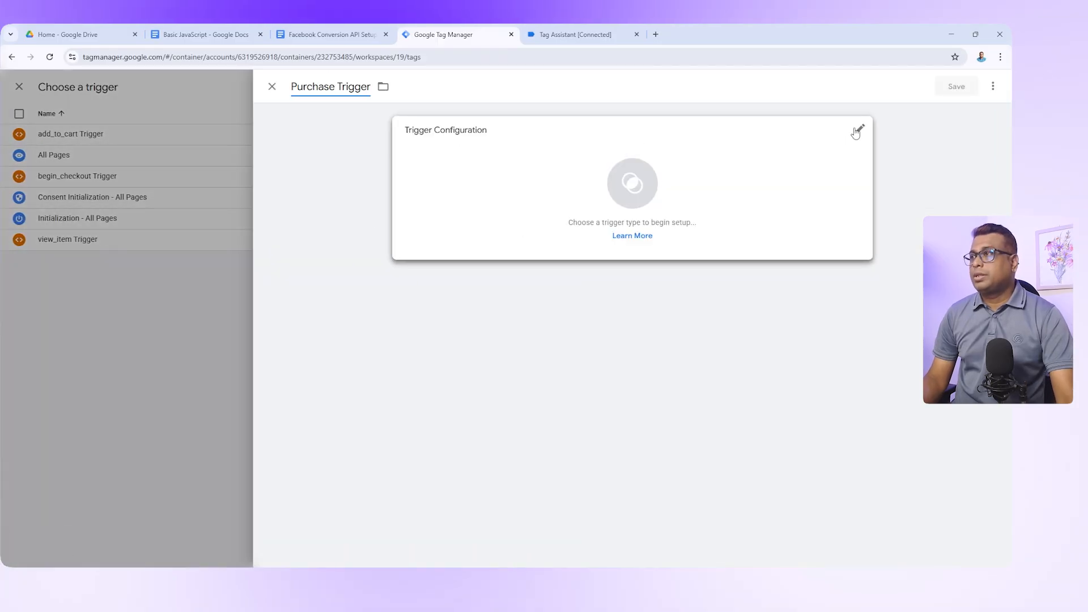
click(856, 133)
scroll(760, 491, down, 2)
click(737, 505)
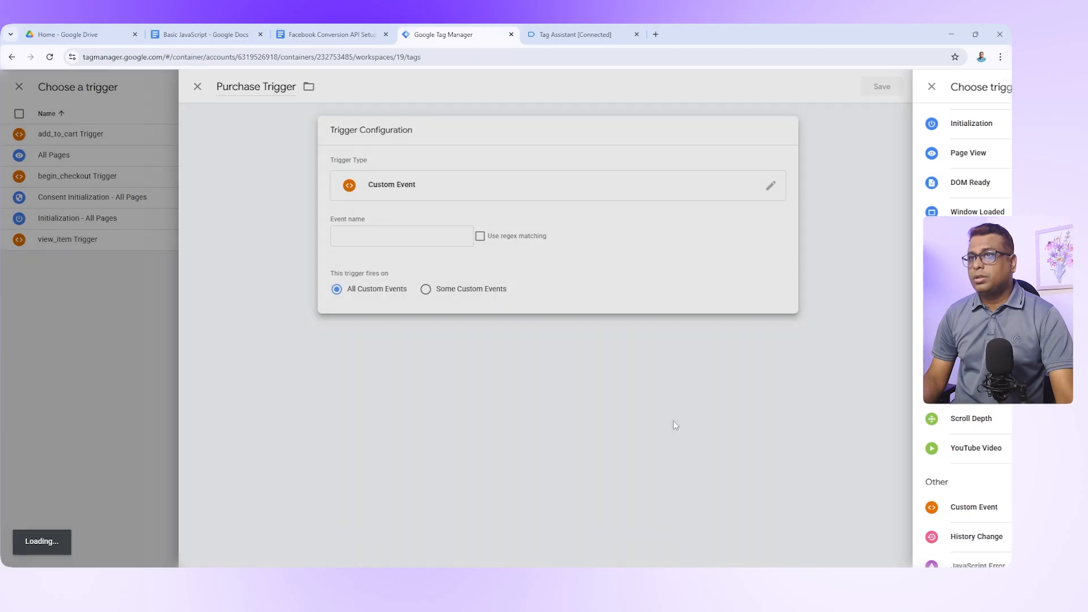
click(464, 234)
text(purchase)
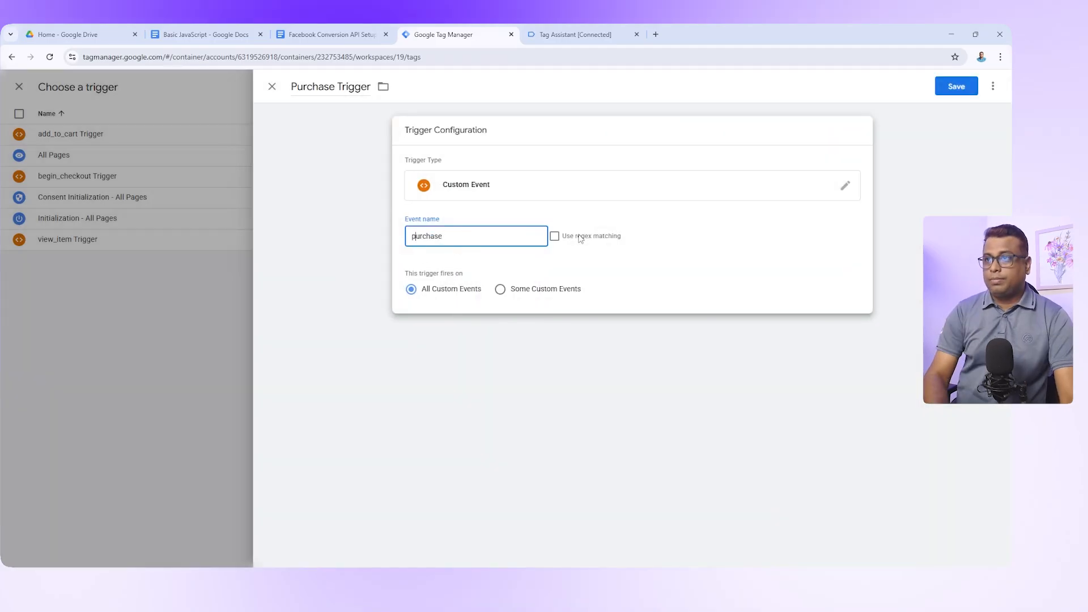
click(955, 86)
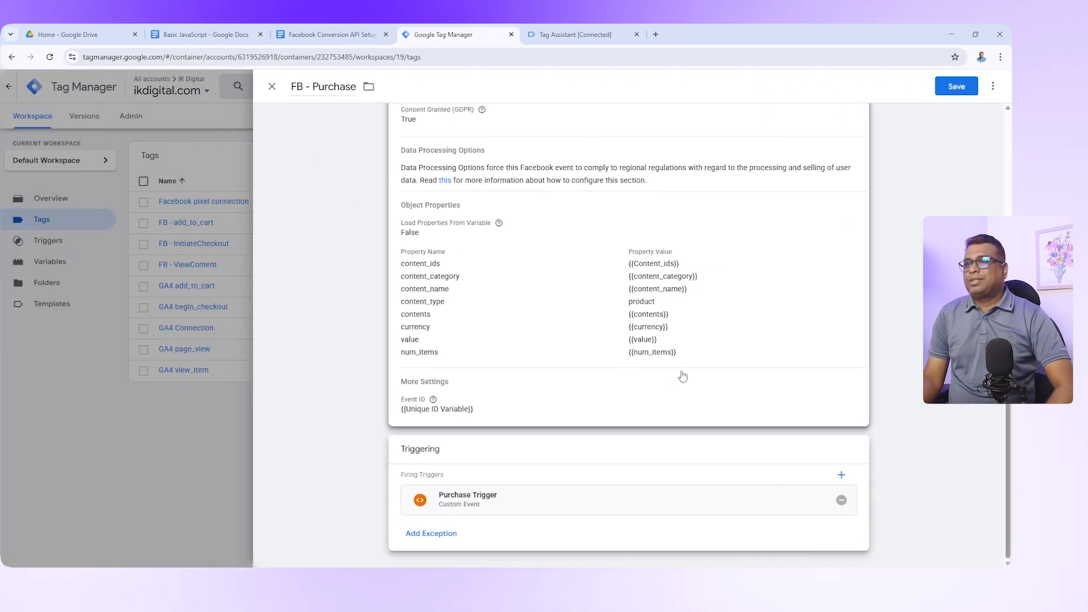
- Review the FB - Purchase tag's properties and trigger, and check the store checkout's recorded events in Tag Assistant
scroll(677, 365, up, 2)
scroll(622, 305, down, 2)
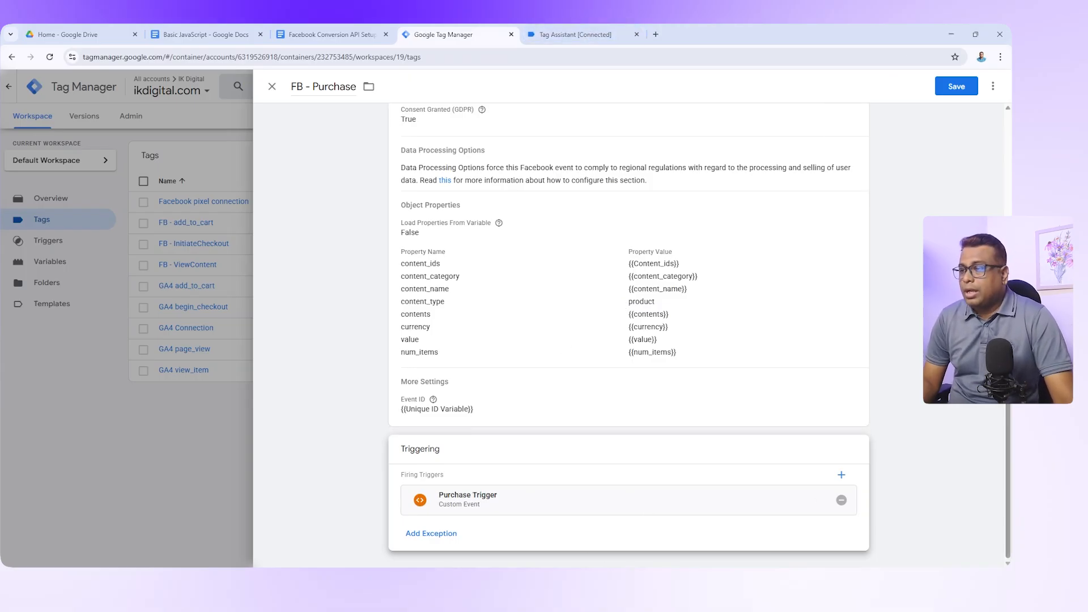
click(783, 524)
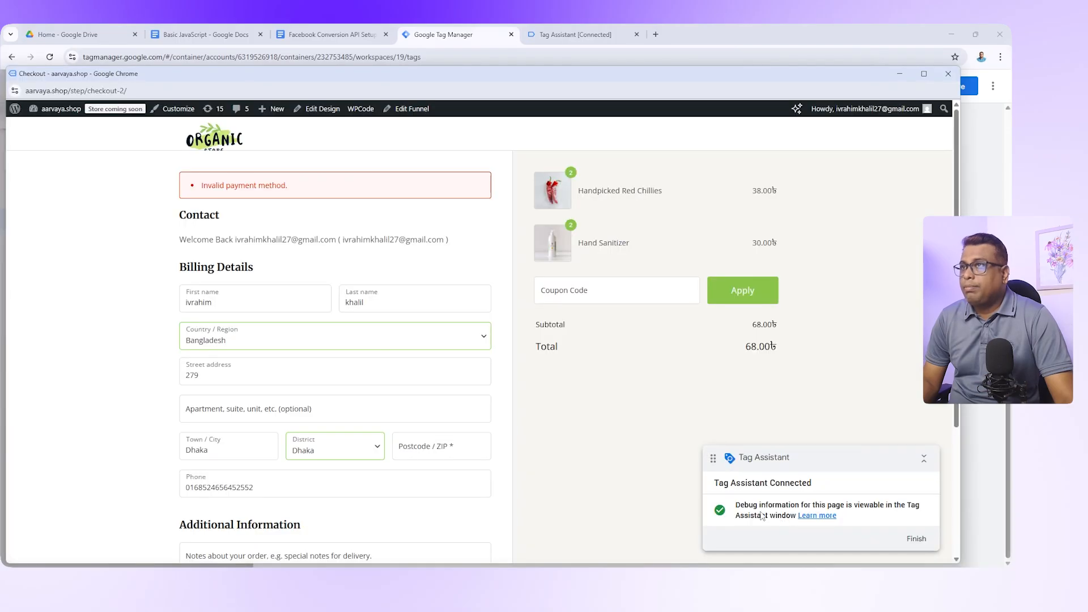
click(575, 34)
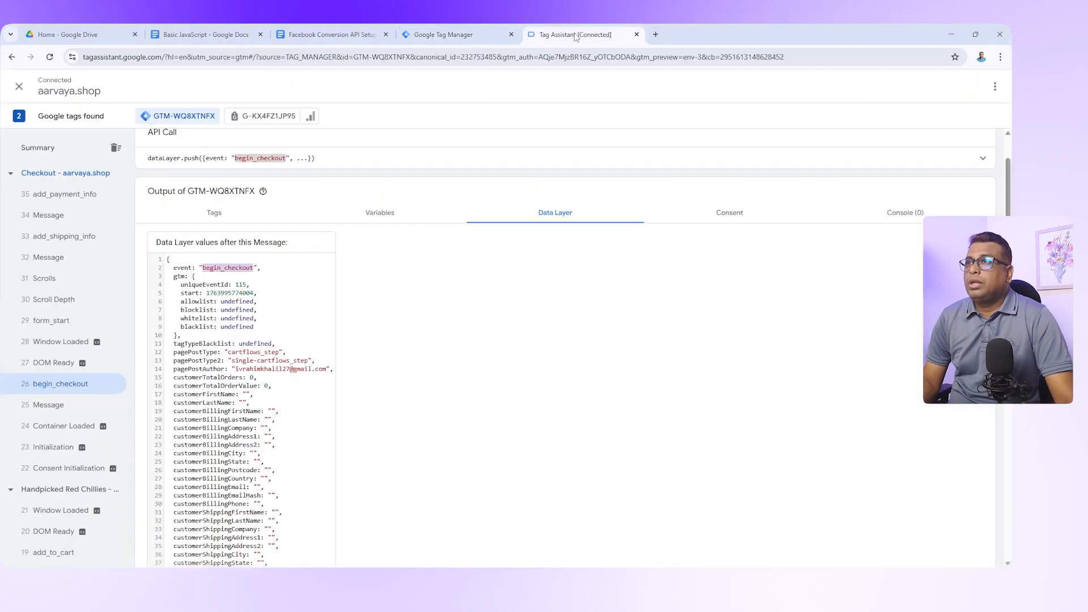
- Open the WooCommerce payment settings in the store's WordPress admin and show the offline payment methods
click(442, 35)
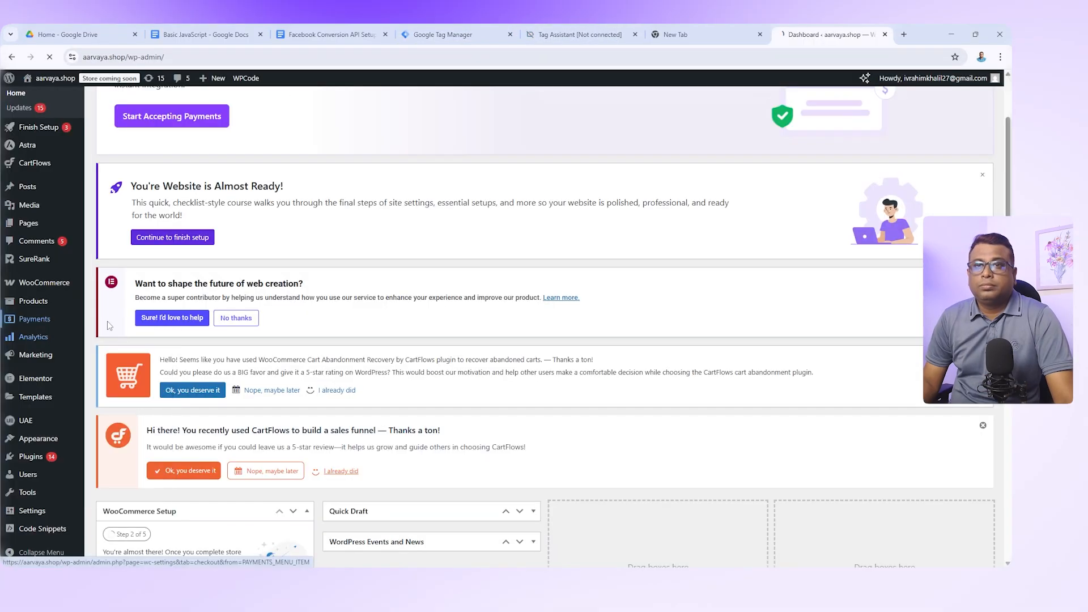
click(34, 306)
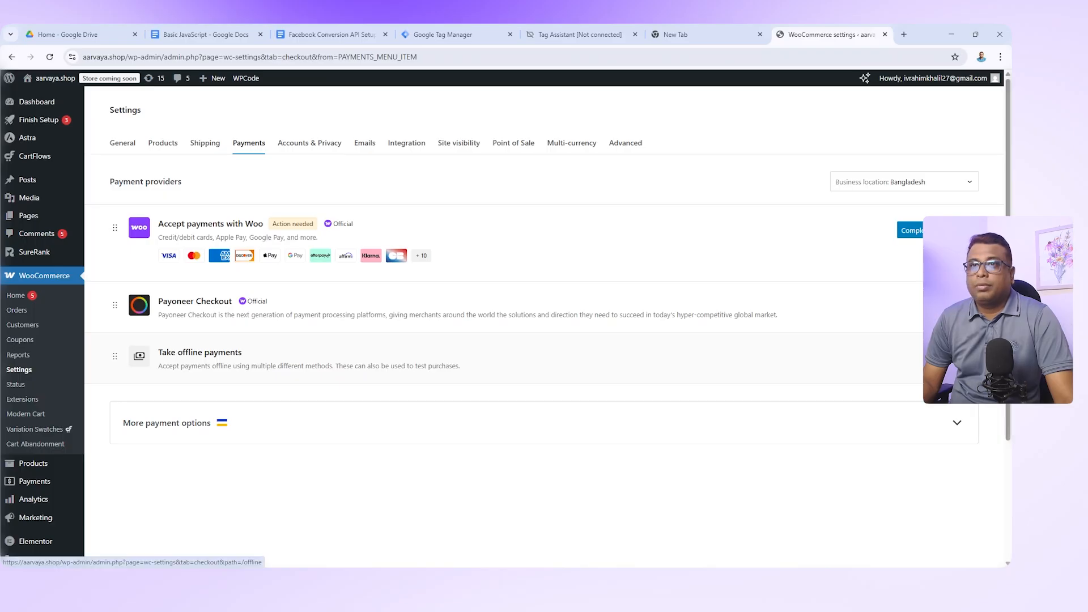
click(457, 378)
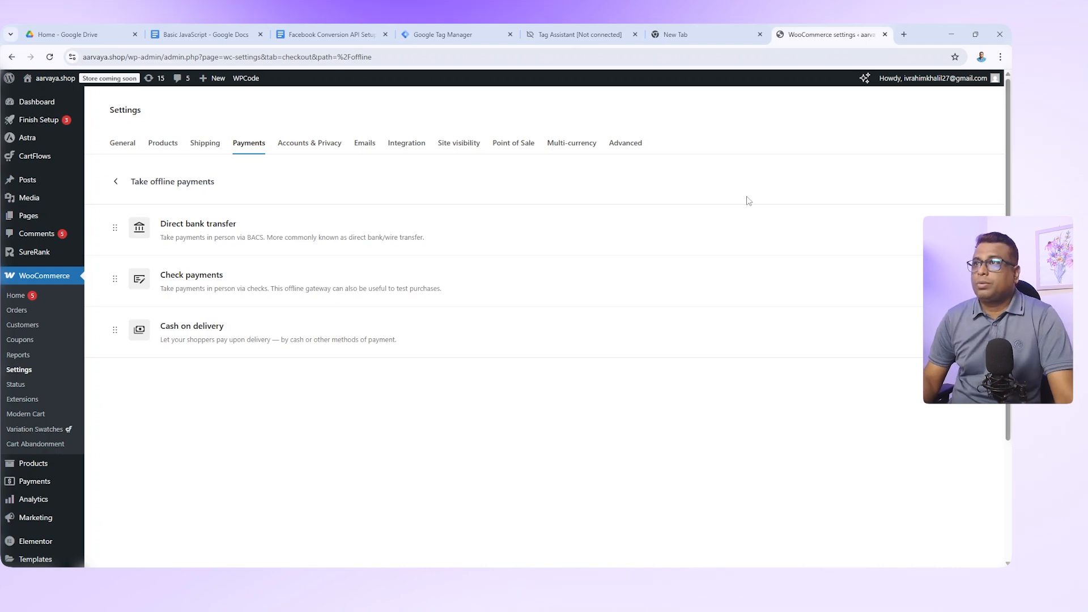
- Return to Google Tag Manager and save the FB - Purchase tag
click(573, 34)
click(452, 39)
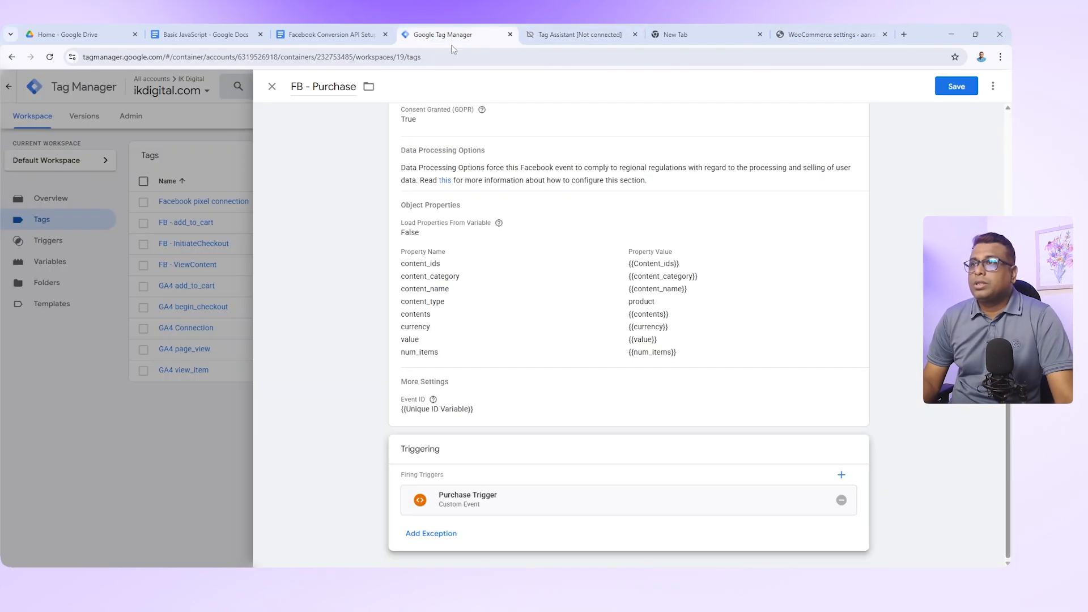
click(957, 87)
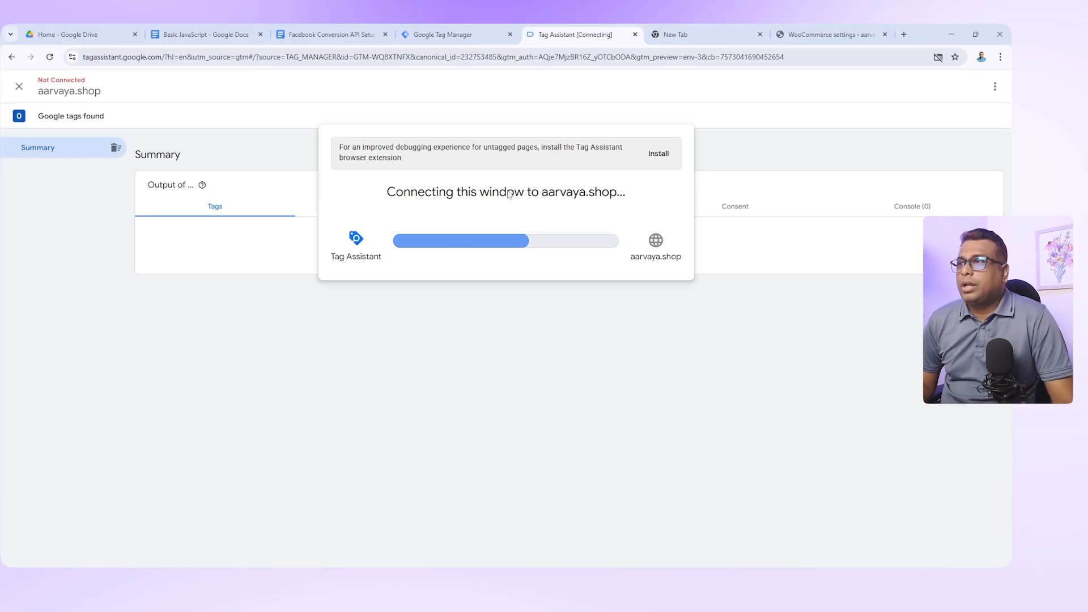
- Close the Tag Assistant session that is still connecting and go back to the container's tag list
click(479, 36)
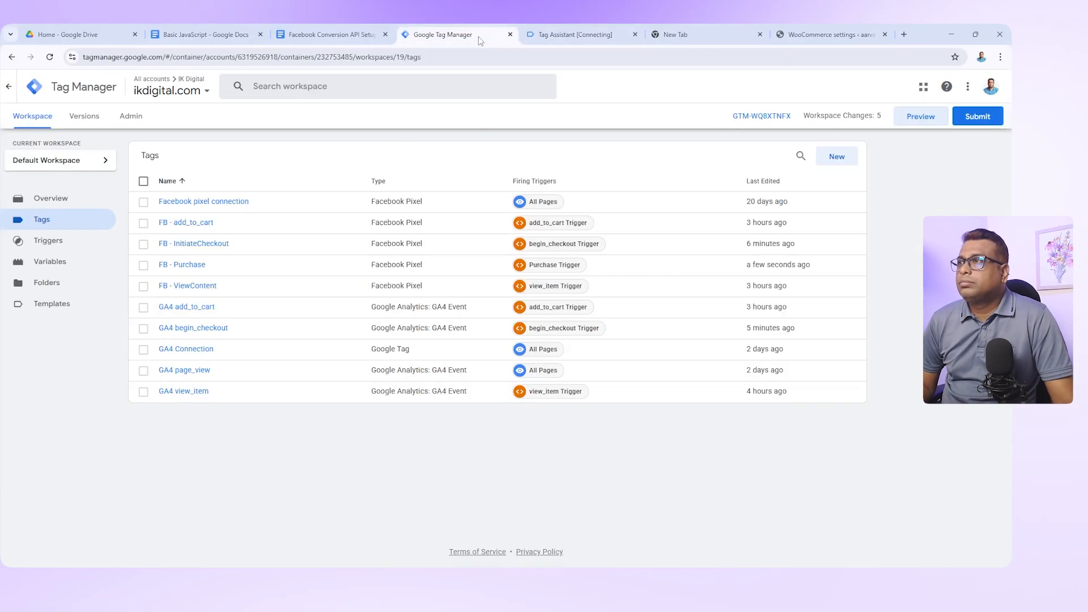
click(635, 35)
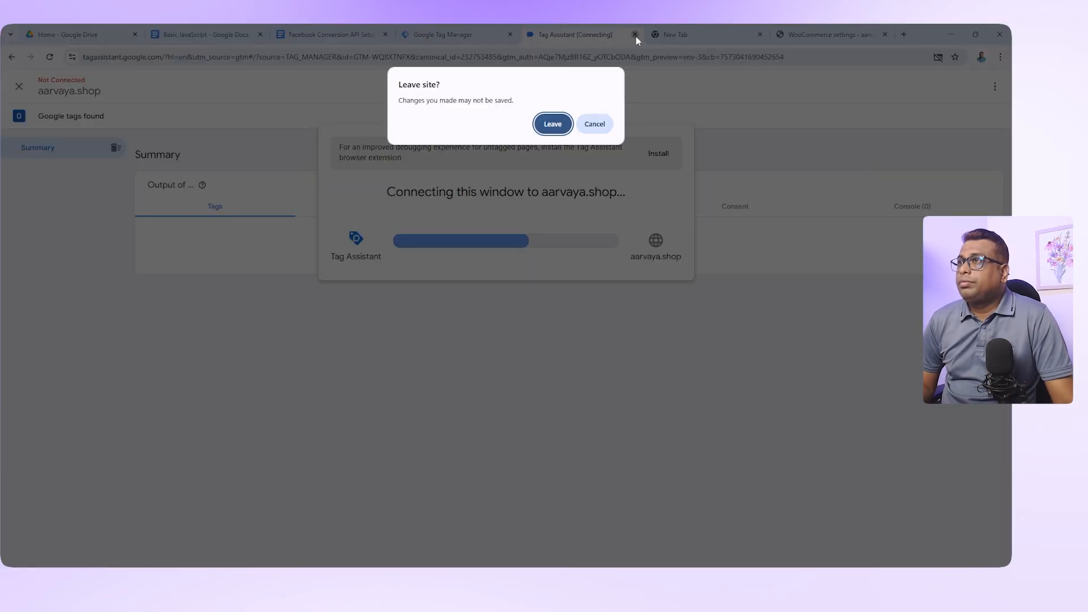
click(553, 124)
click(451, 33)
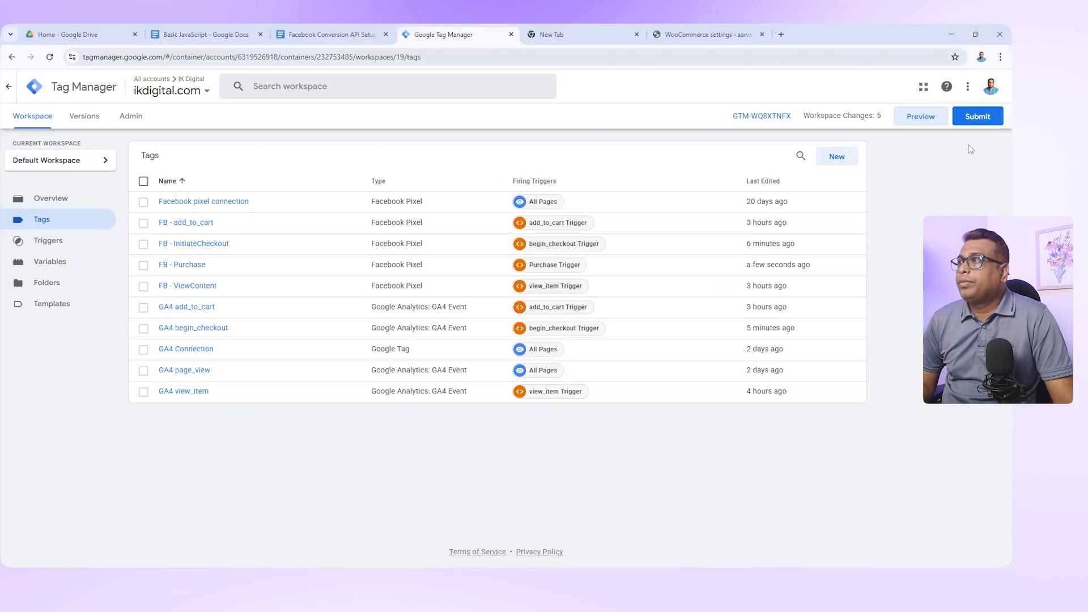
click(920, 117)
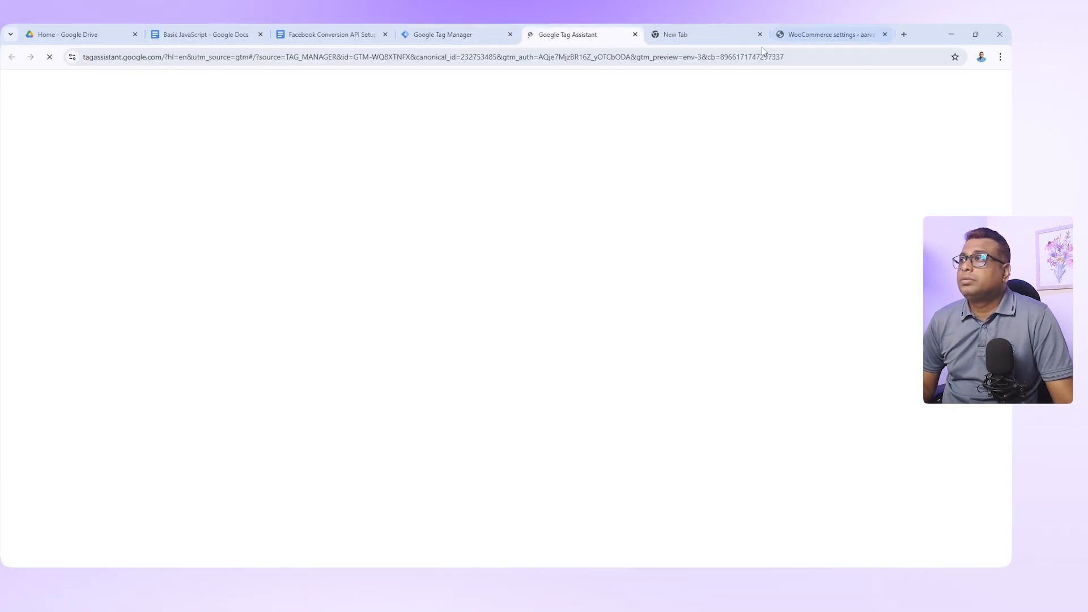
click(760, 34)
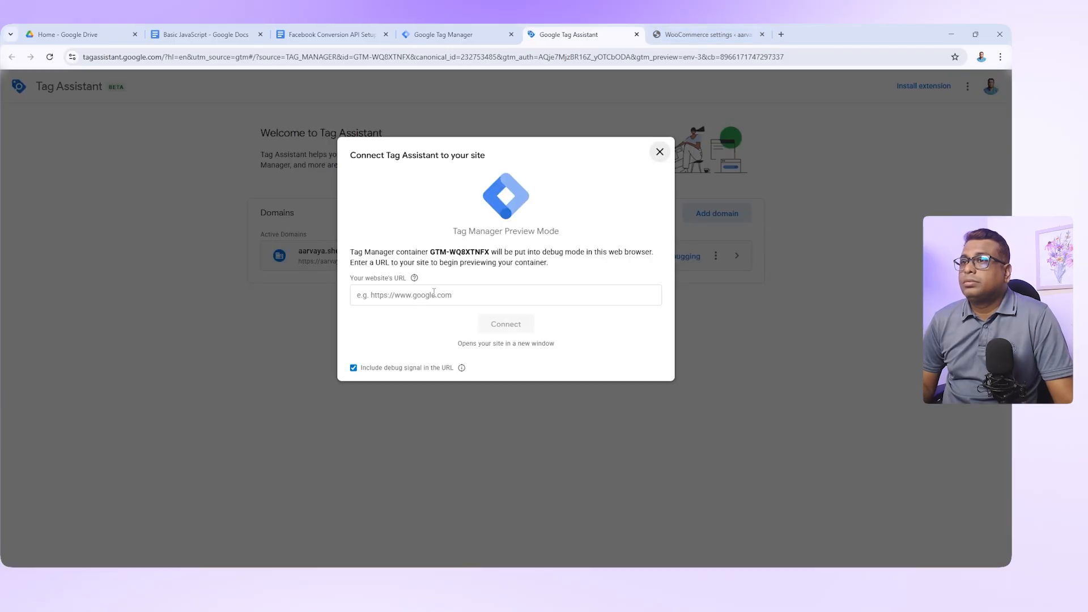
click(696, 31)
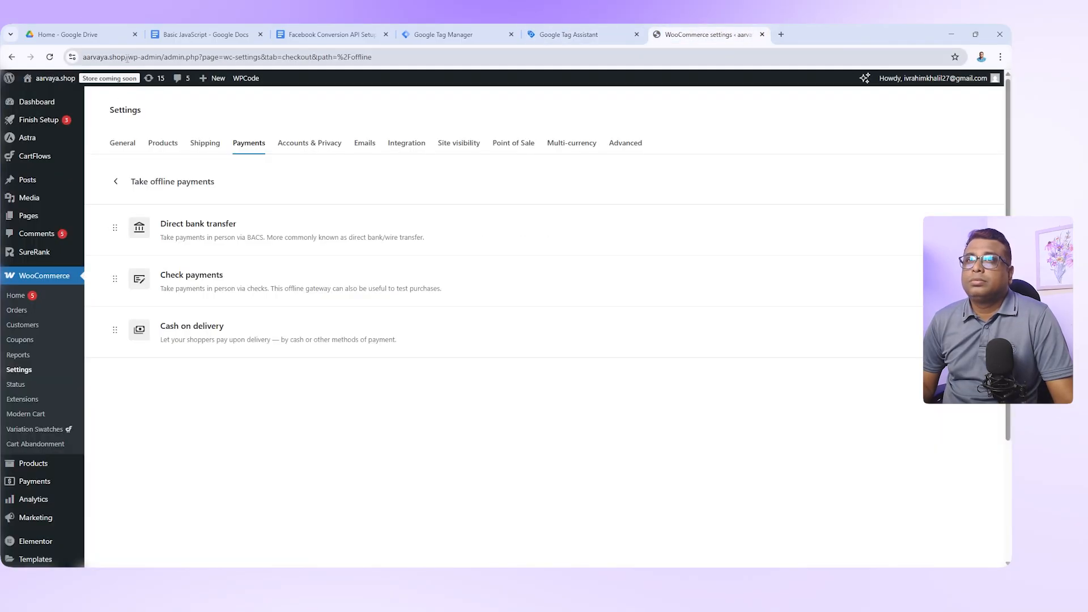
drag(127, 59, 83, 57)
key(ctrl+c)
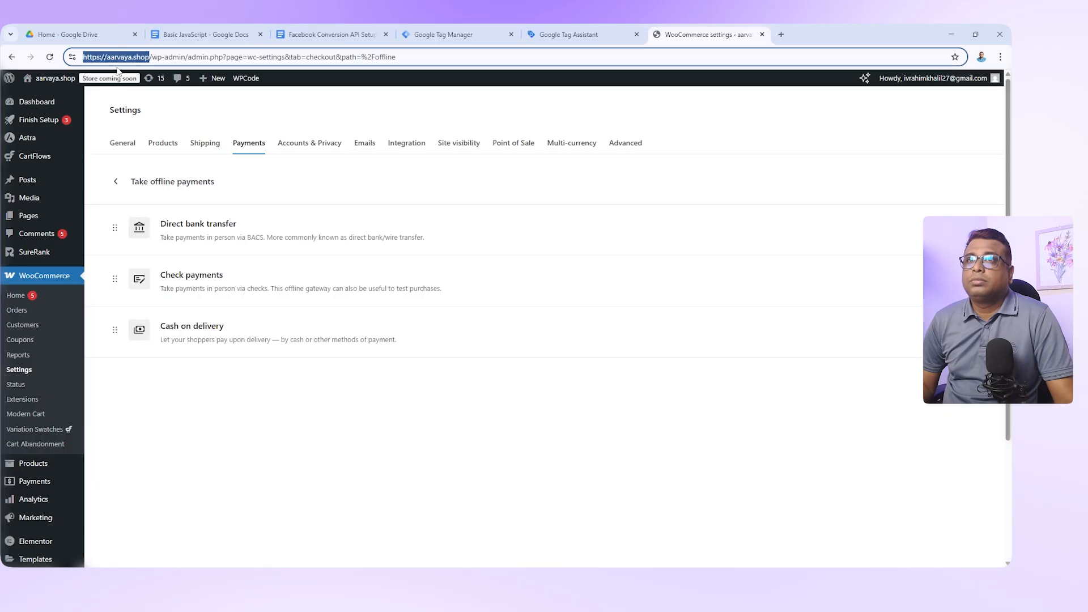
click(584, 33)
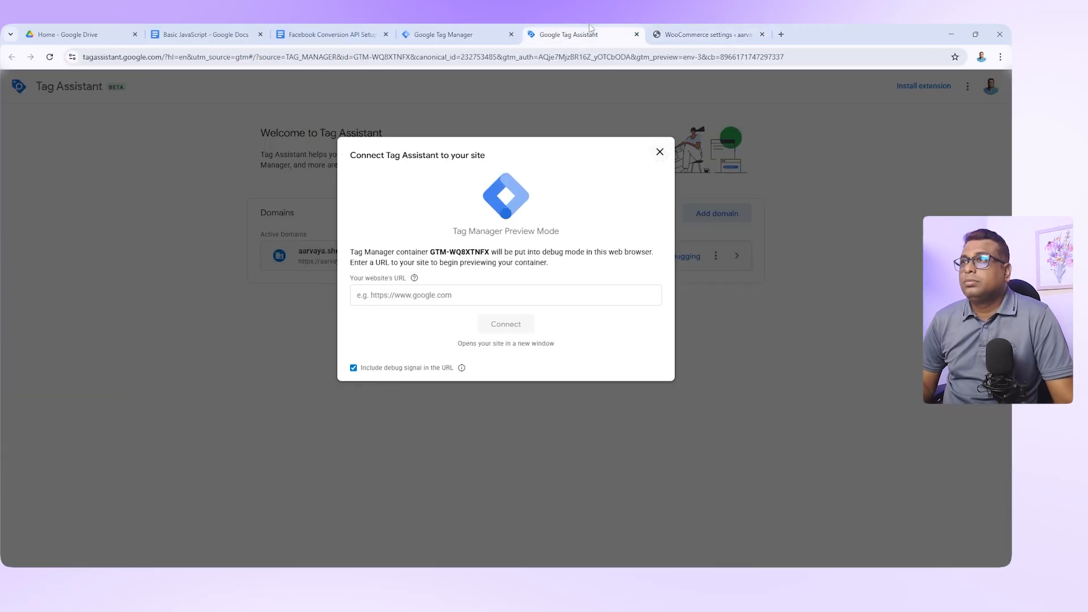
click(394, 289)
key(ctrl+v)
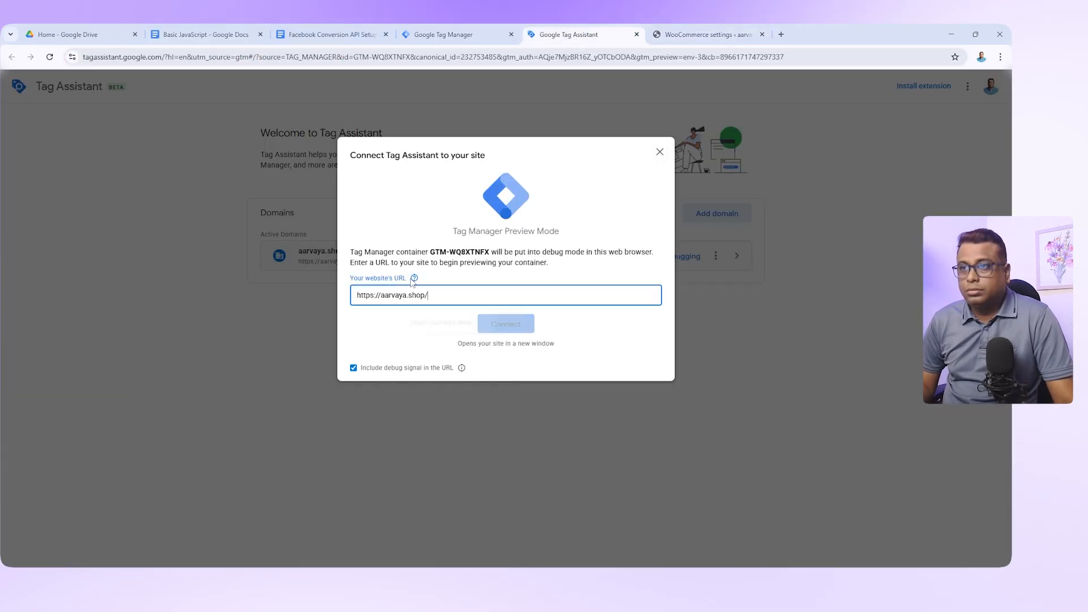
click(530, 328)
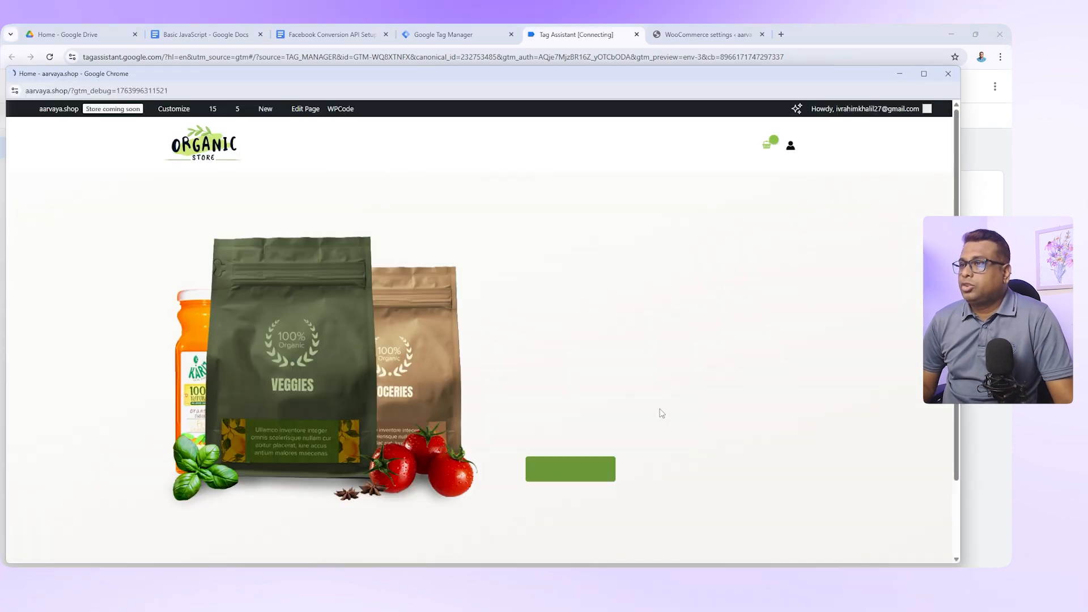
- Add the Hand Sanitizer product to the cart in the connected store window, proceed to checkout and place the cash-on-delivery test order
scroll(665, 409, down, 15)
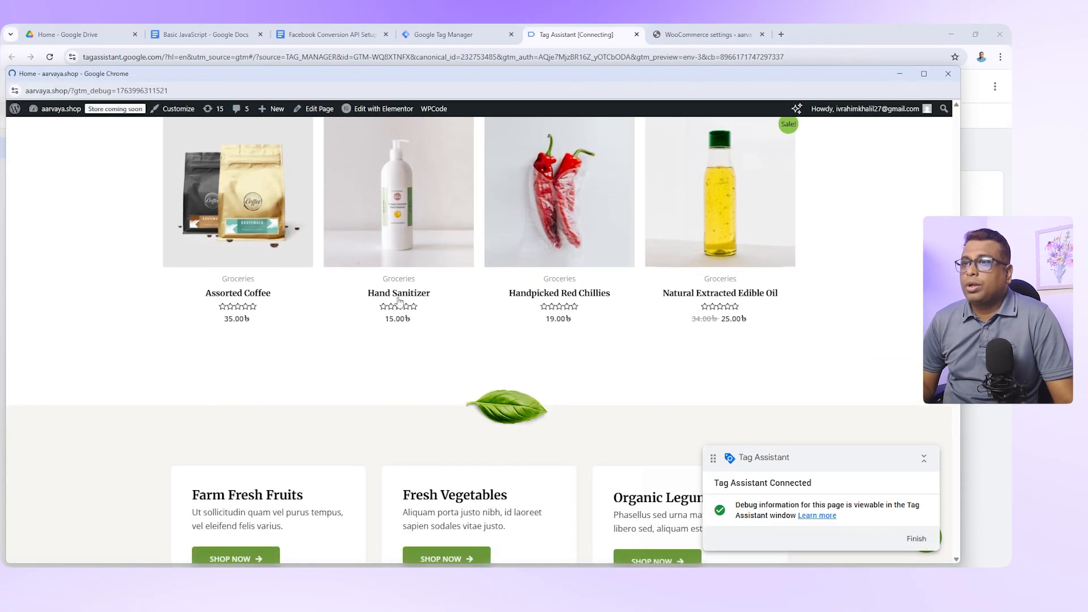
click(421, 295)
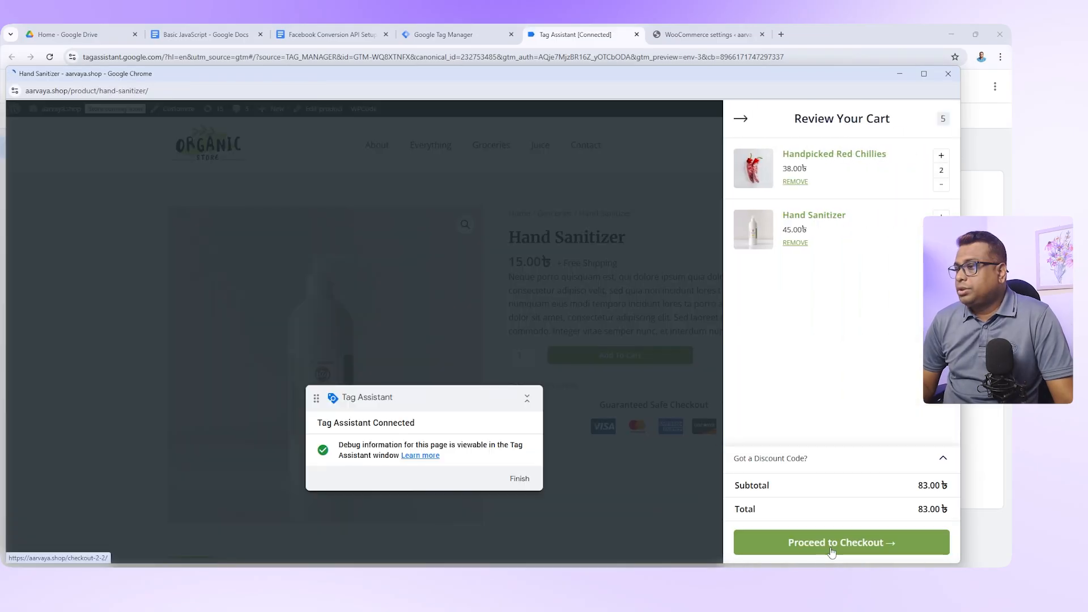
click(831, 552)
scroll(237, 434, down, 5)
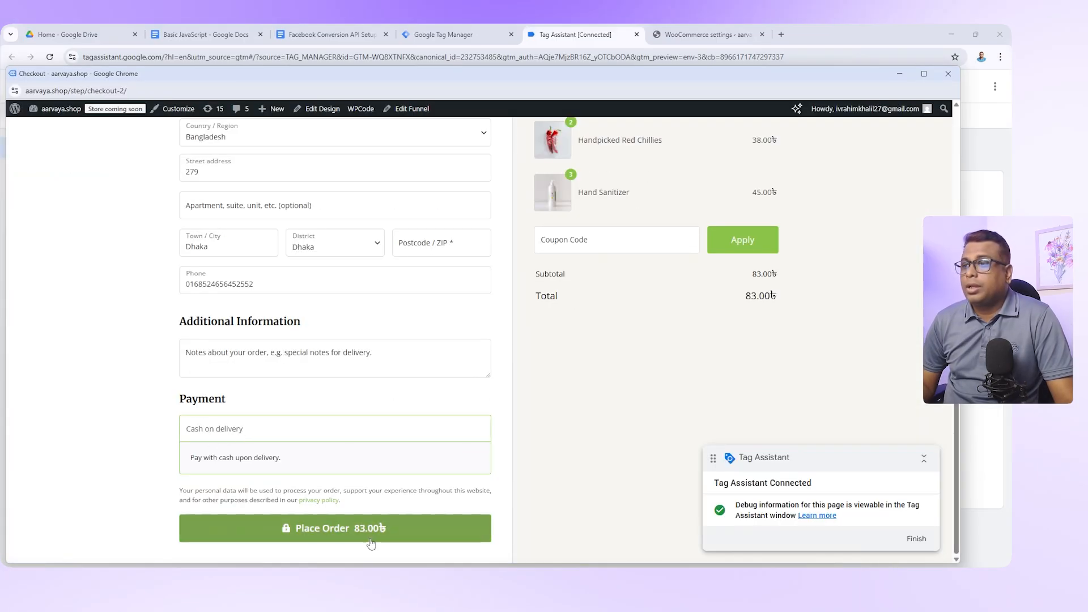
click(336, 530)
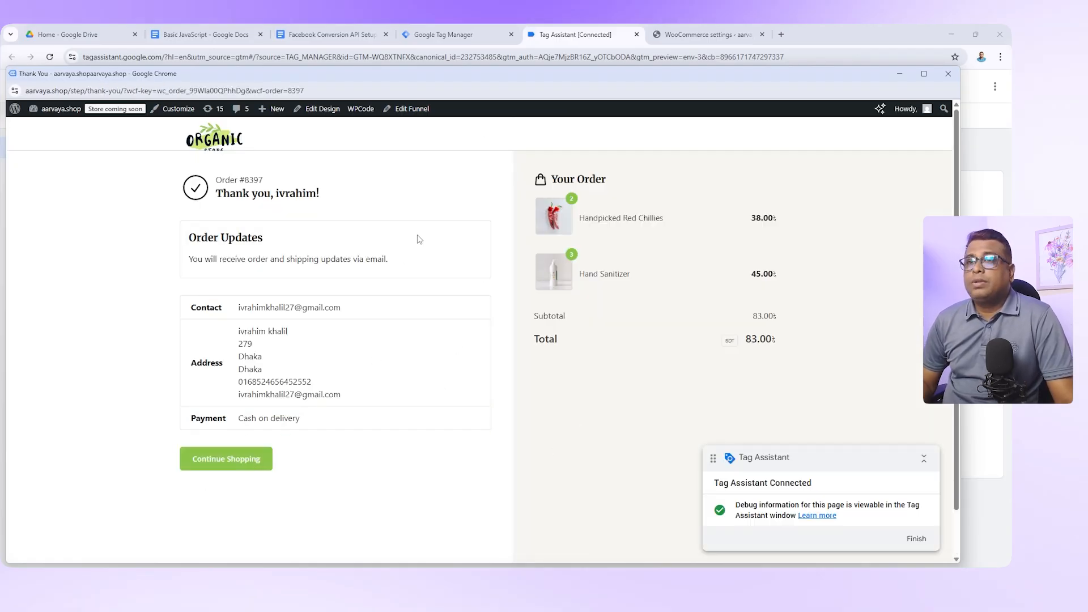
- Return to Tag Assistant and examine the purchase event's fired tags and the customer billing fields in its data layer
click(455, 30)
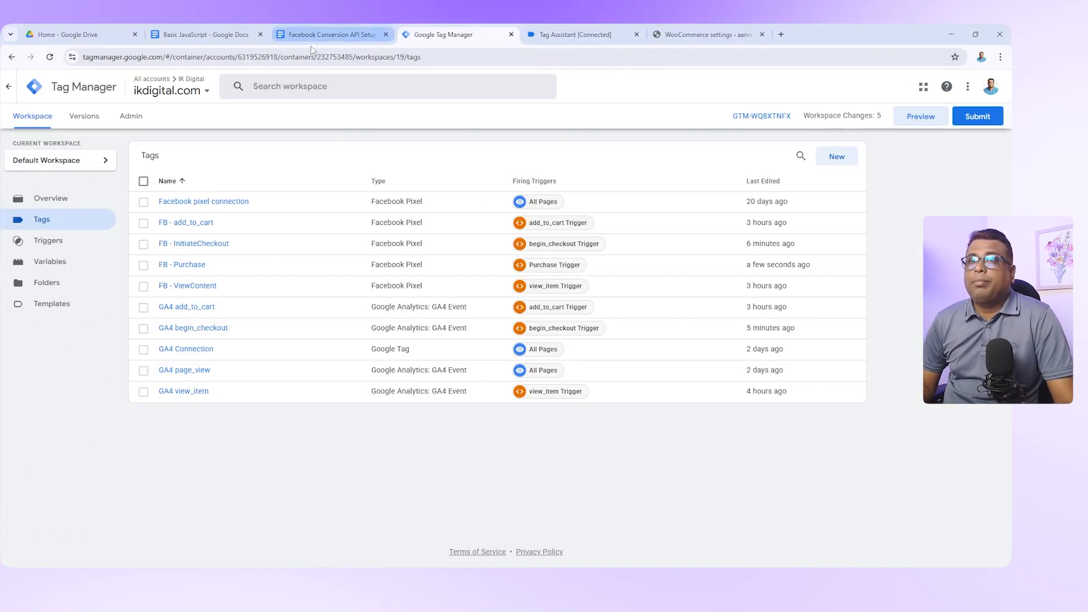
click(588, 25)
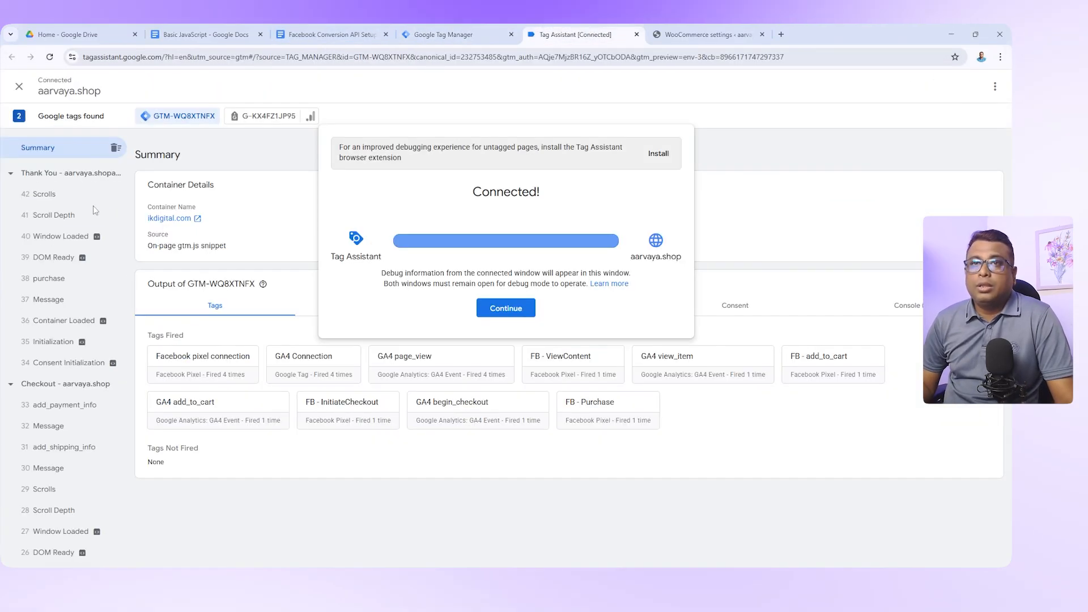
click(46, 280)
click(49, 282)
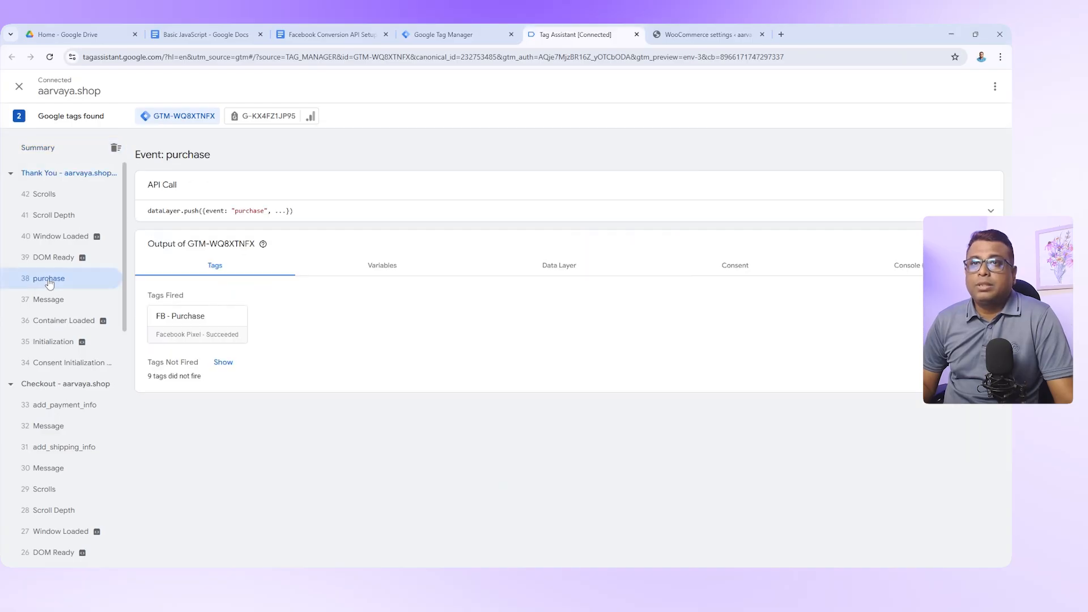
click(561, 268)
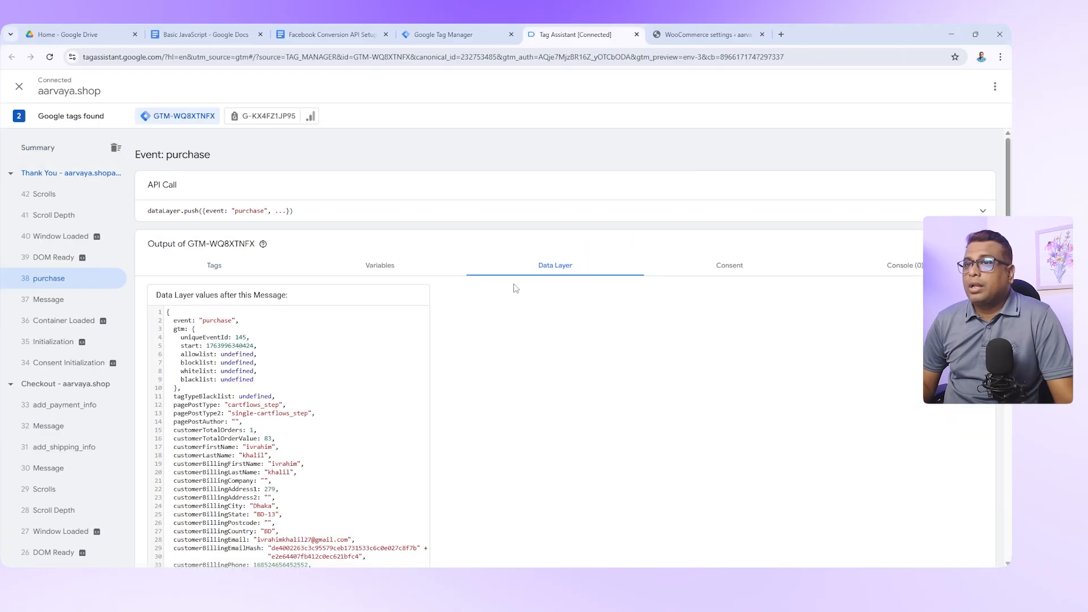
scroll(342, 361, down, 3)
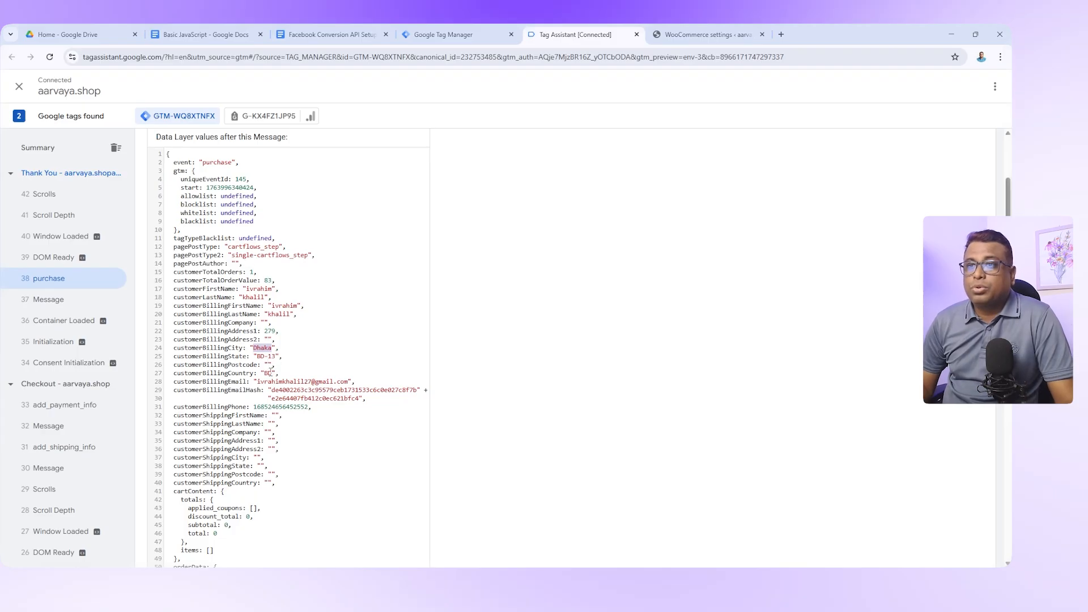
drag(263, 387, 294, 399)
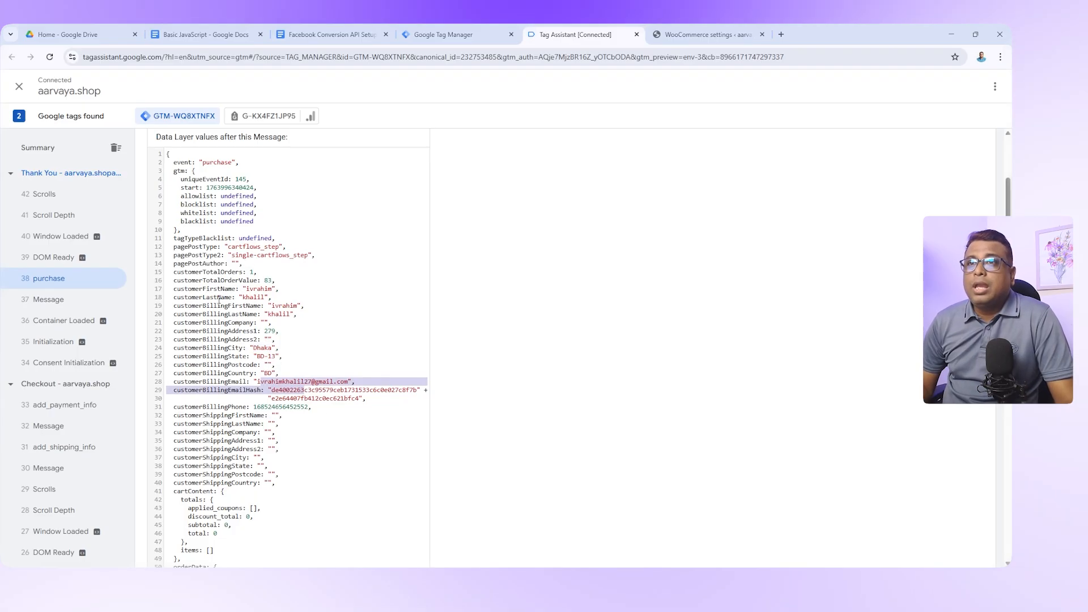
scroll(219, 300, up, 1)
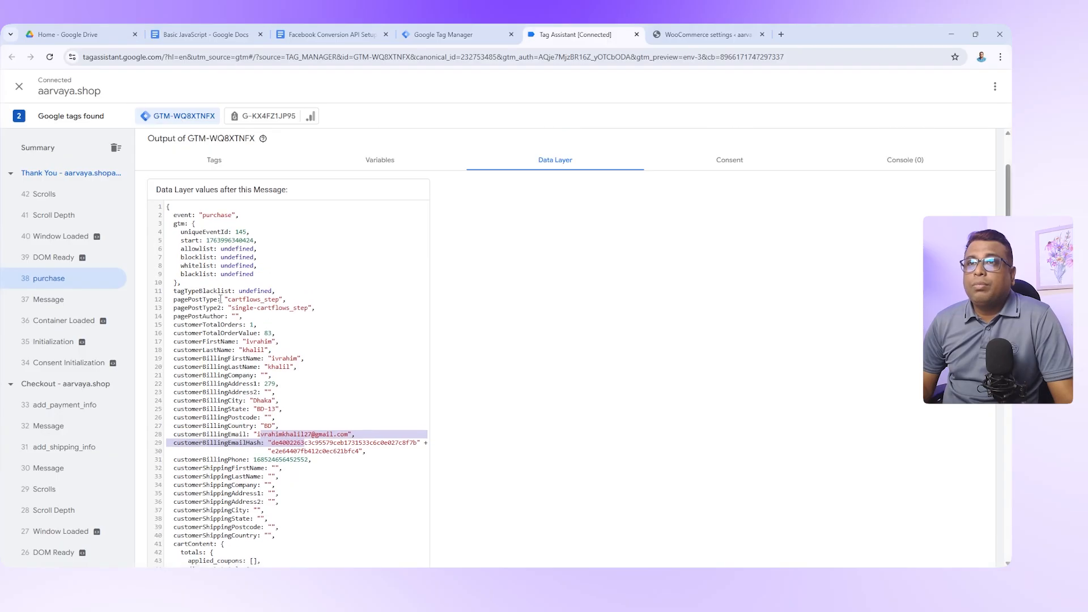
click(179, 232)
- Switch to the Facebook Conversion API Setup document and review the User-Data table's GA4 and FB parameters, values and value types
click(351, 29)
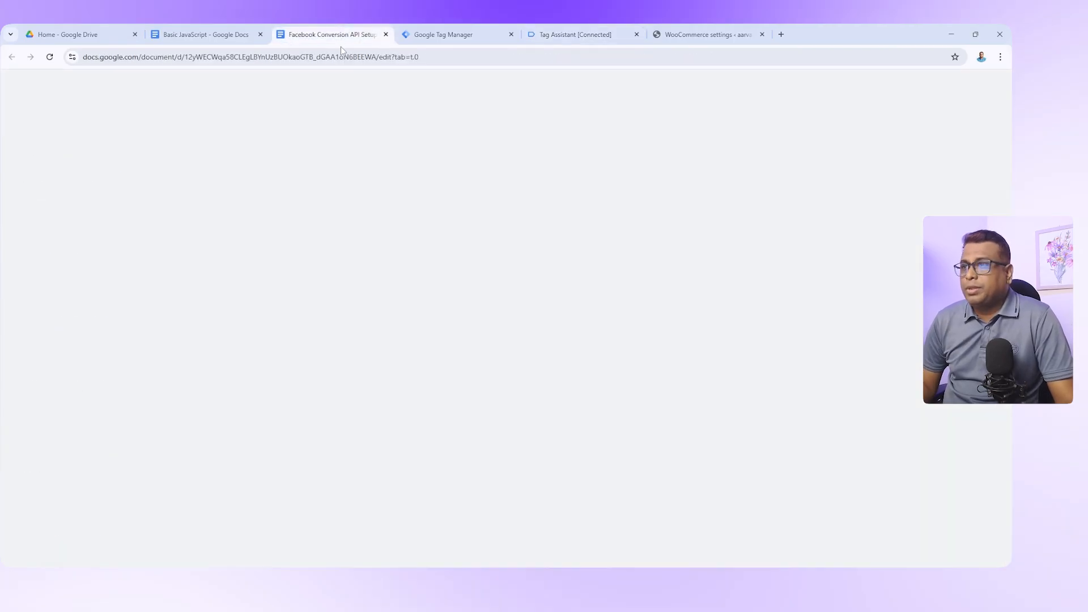
scroll(546, 358, up, 15)
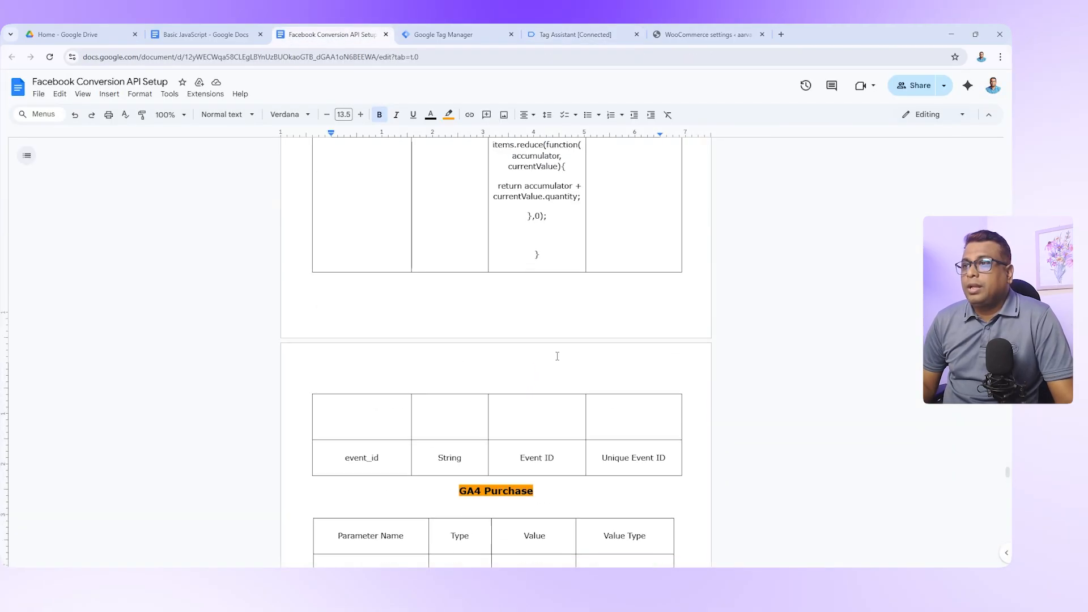
scroll(557, 356, down, 20)
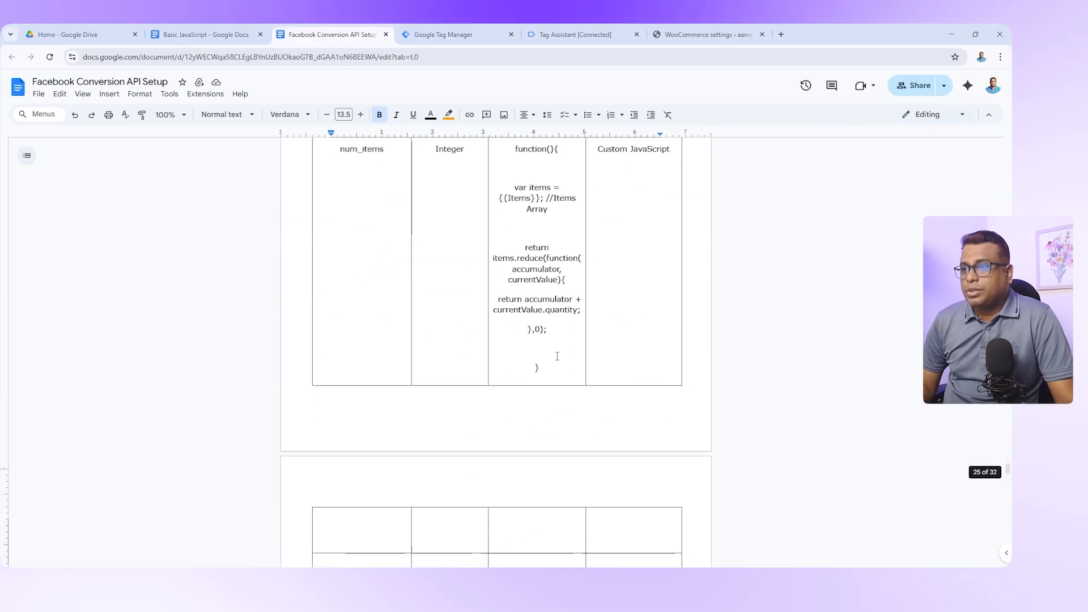
scroll(557, 356, down, 15)
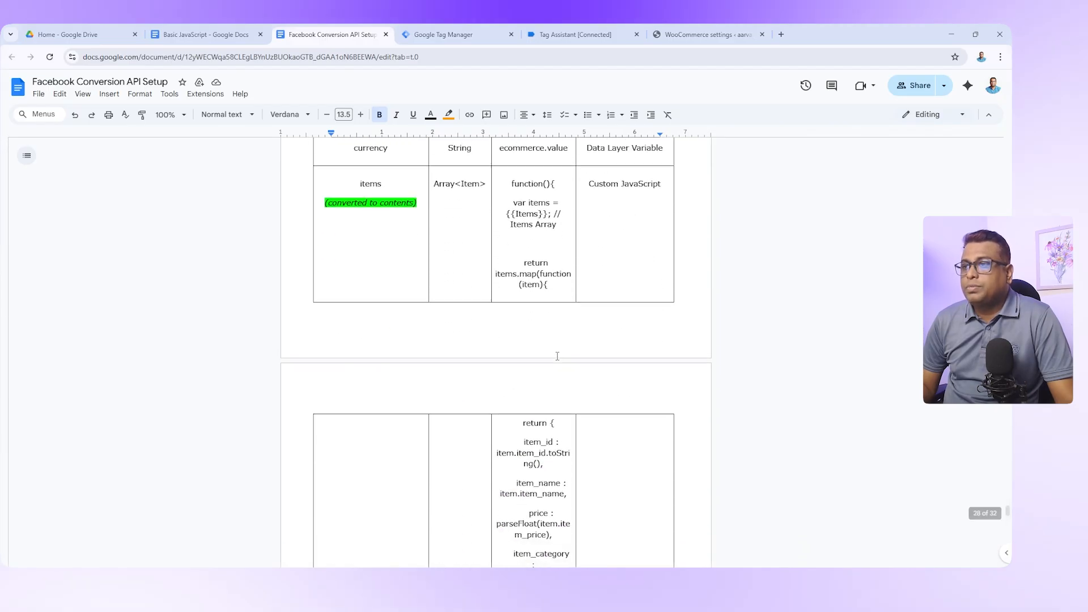
scroll(557, 356, down, 12)
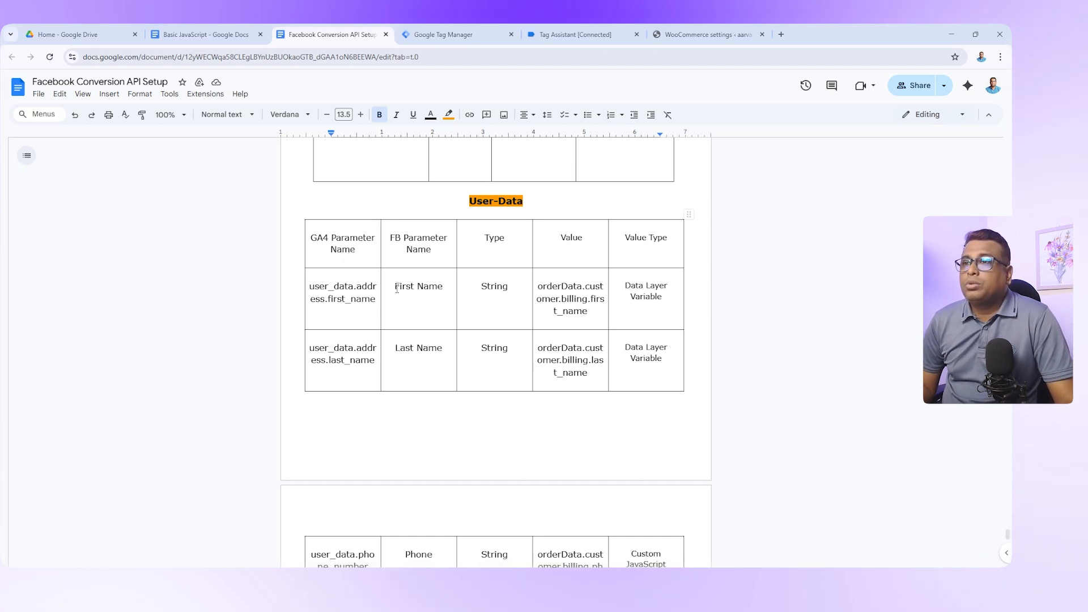
scroll(436, 291, down, 1)
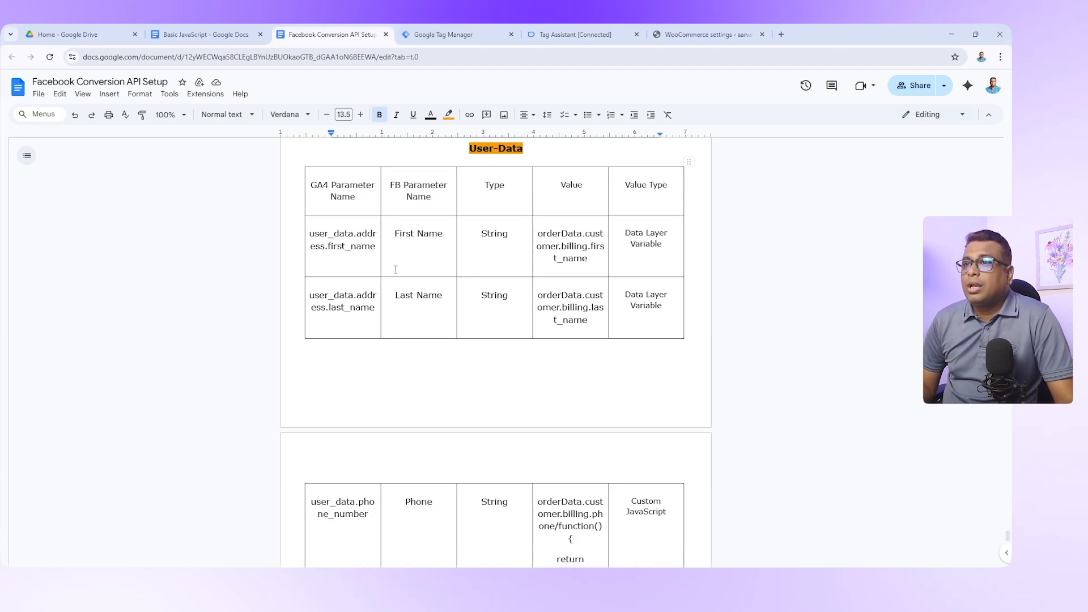
scroll(474, 312, down, 5)
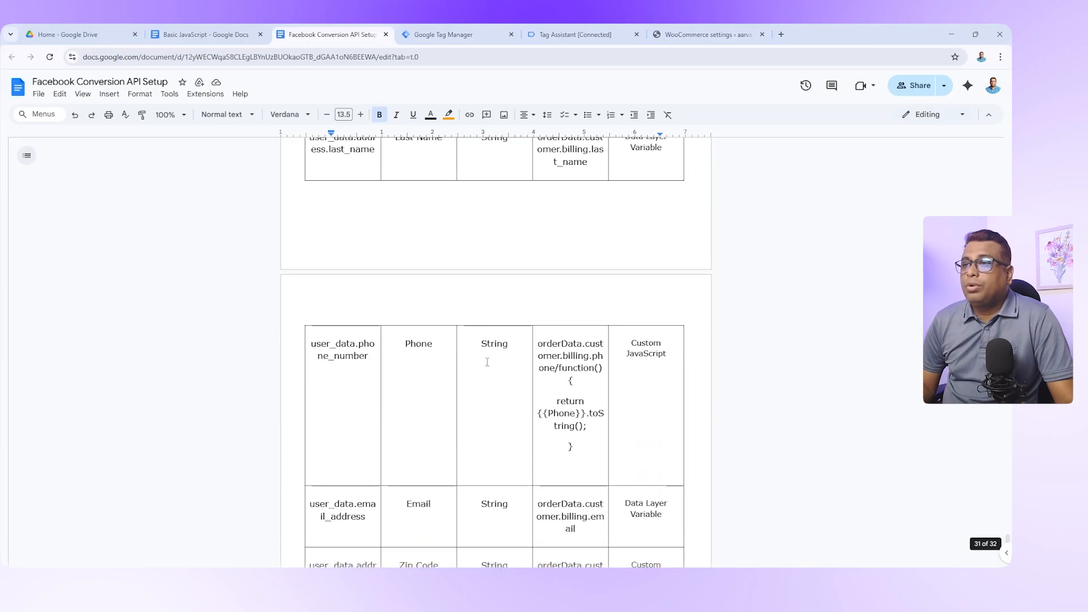
scroll(503, 405, down, 1)
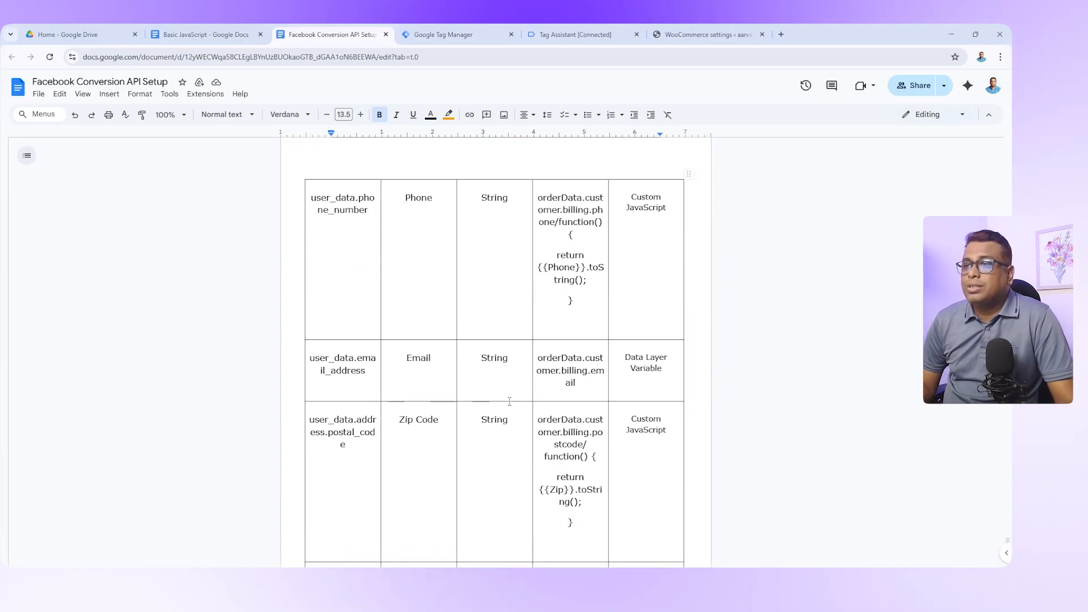
scroll(517, 410, down, 4)
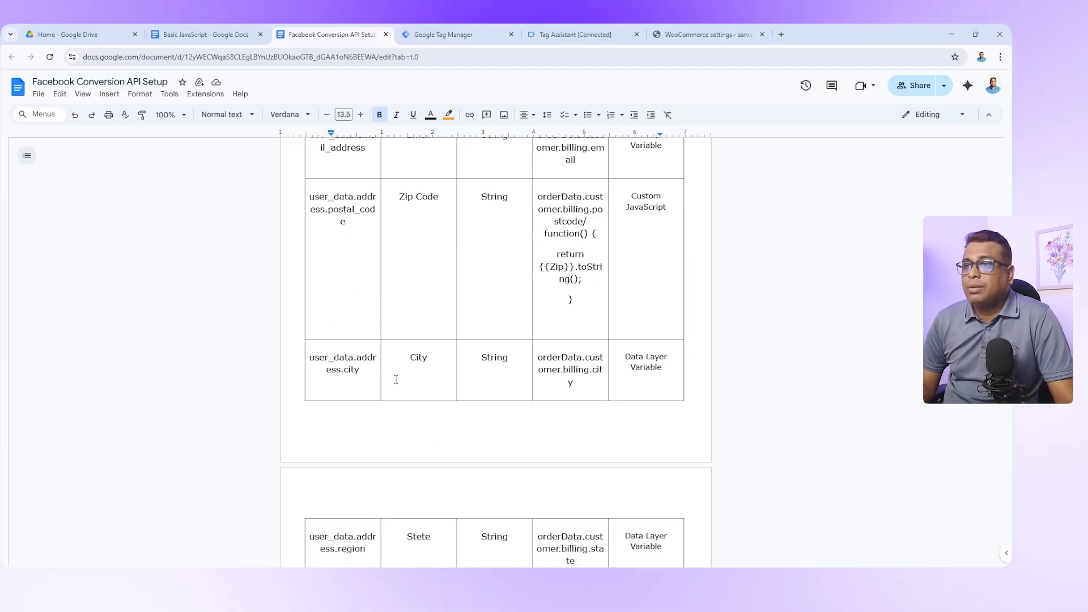
scroll(505, 369, down, 4)
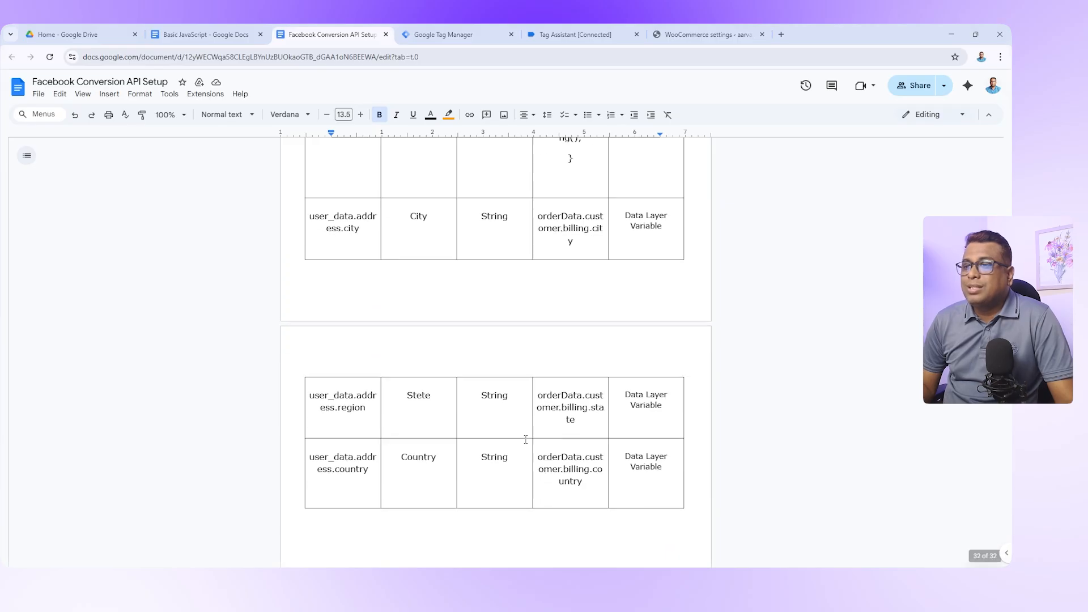
scroll(471, 389, down, 5)
scroll(491, 389, up, 18)
- Back in Tag Assistant, check the customer billing phone and total order value in the purchase event's data layer
click(574, 35)
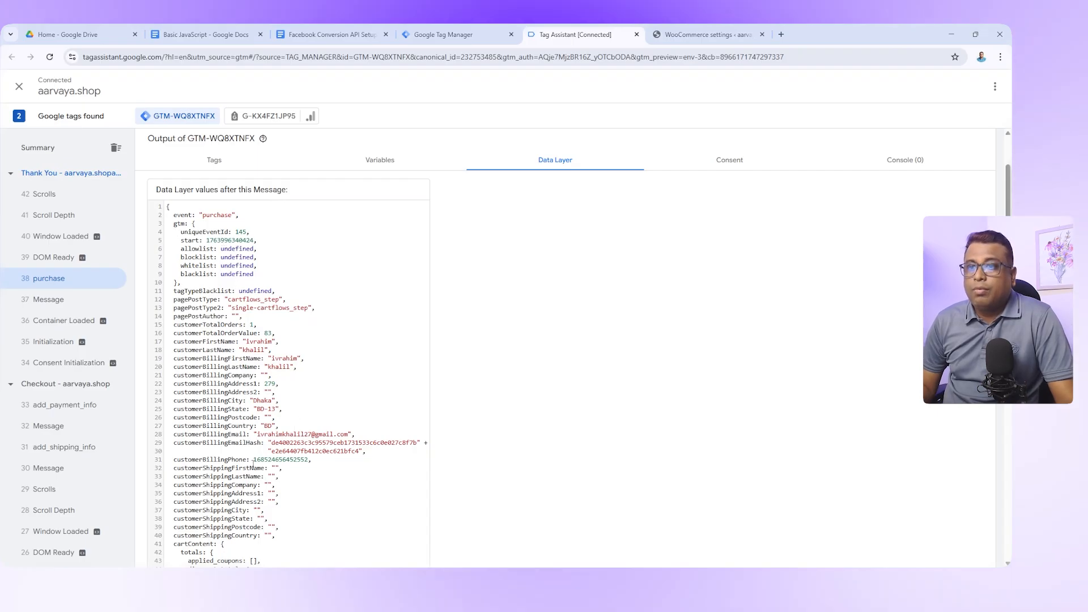
drag(255, 460, 309, 460)
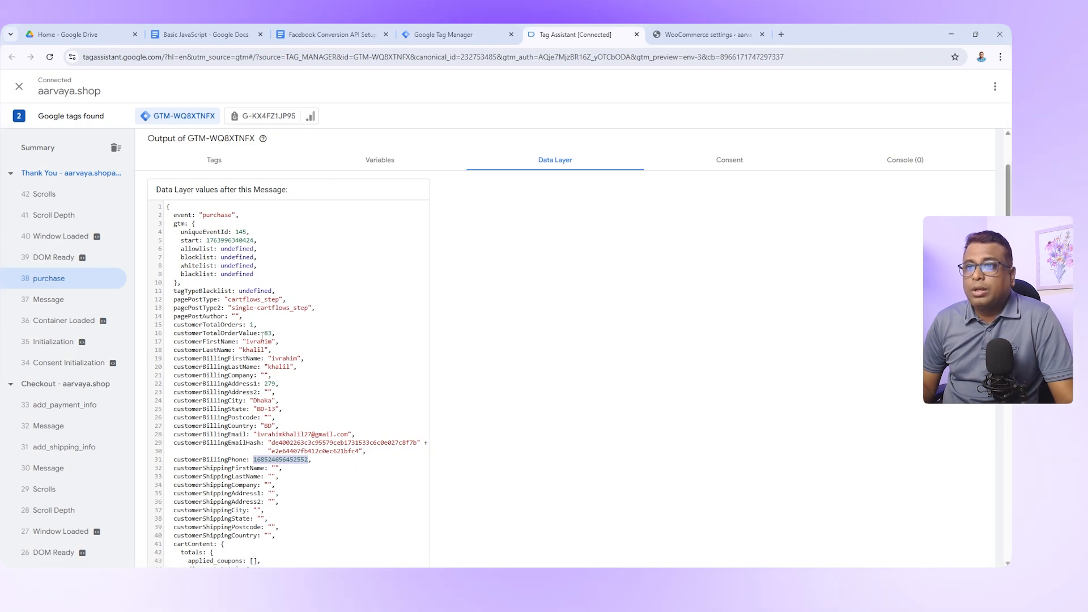
drag(262, 334, 269, 335)
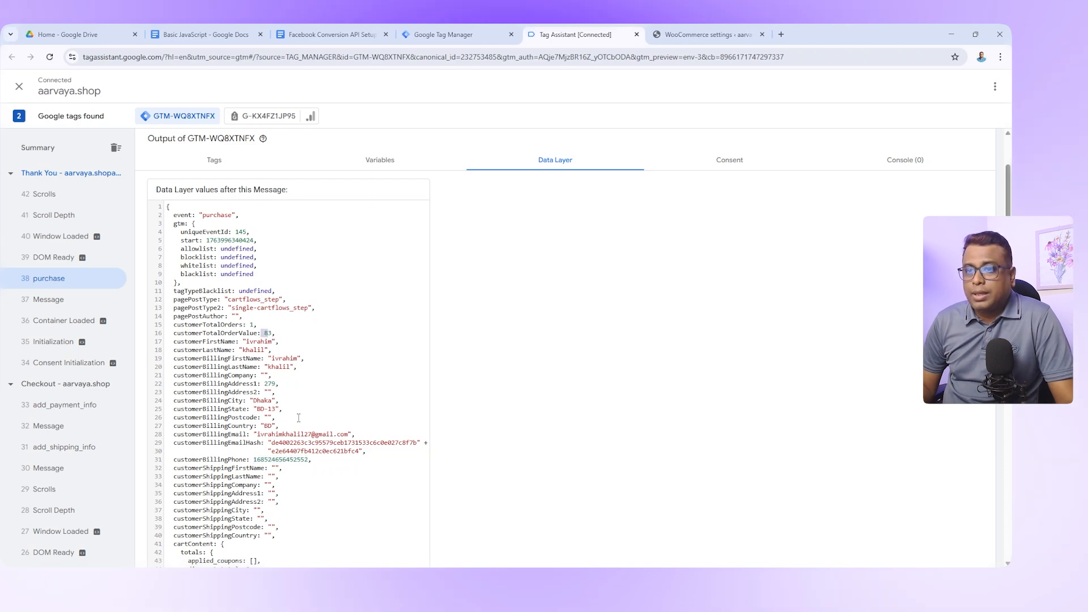
scroll(299, 417, down, 1)
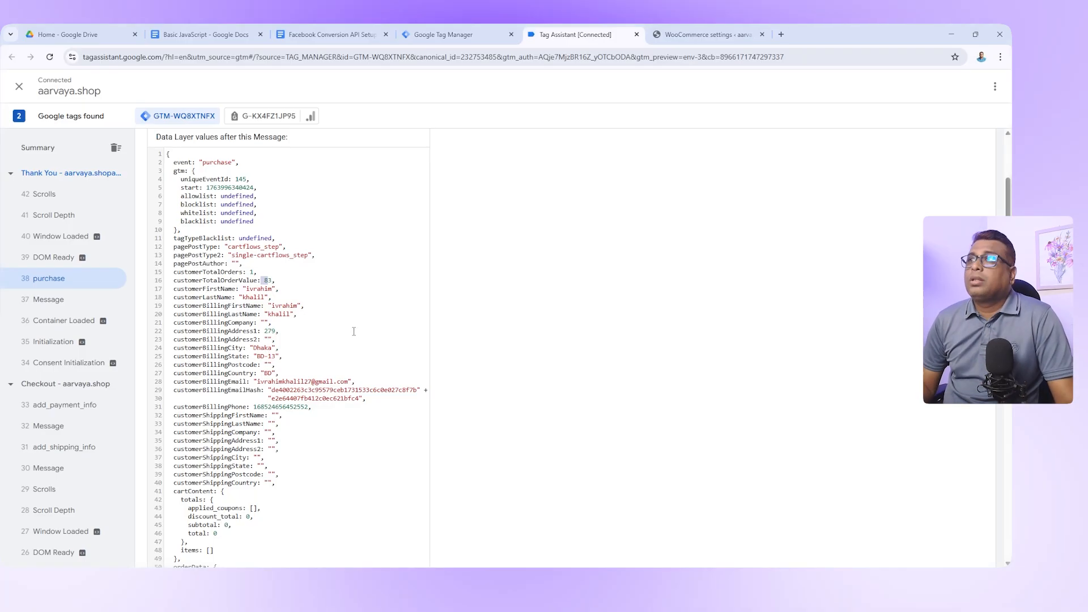
- Check the First Name row of the setup document's User-Data table, and go back to the purchase data layer in Tag Assistant
click(453, 36)
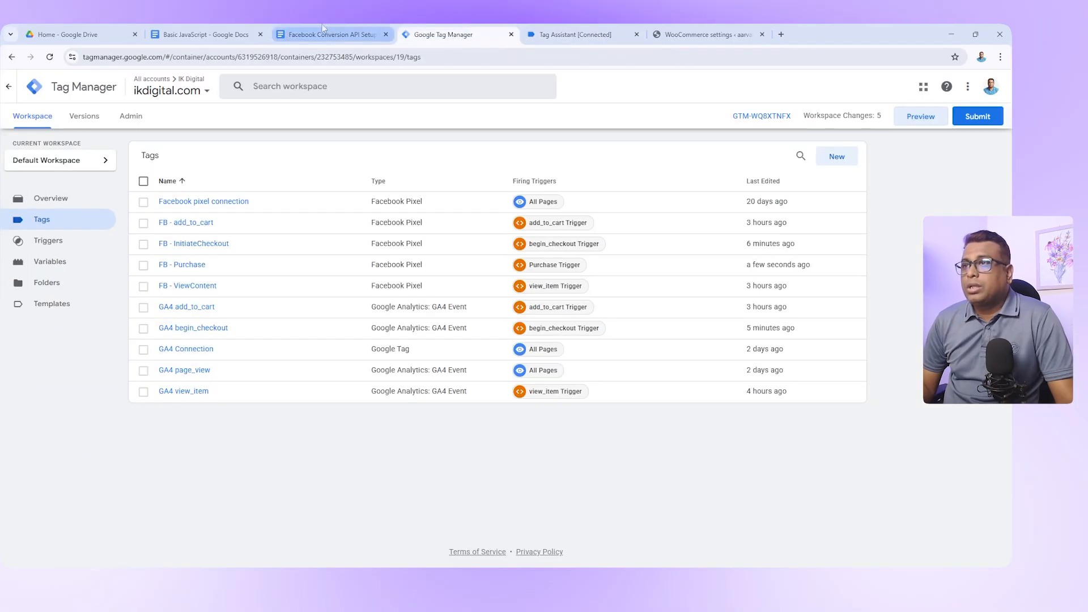
click(331, 36)
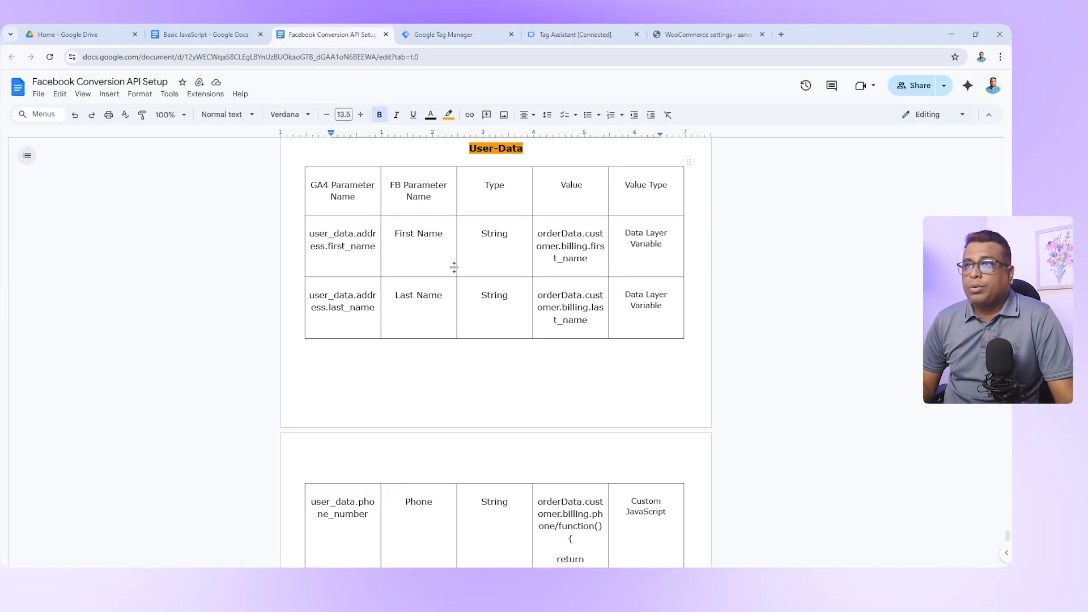
triple_click(403, 235)
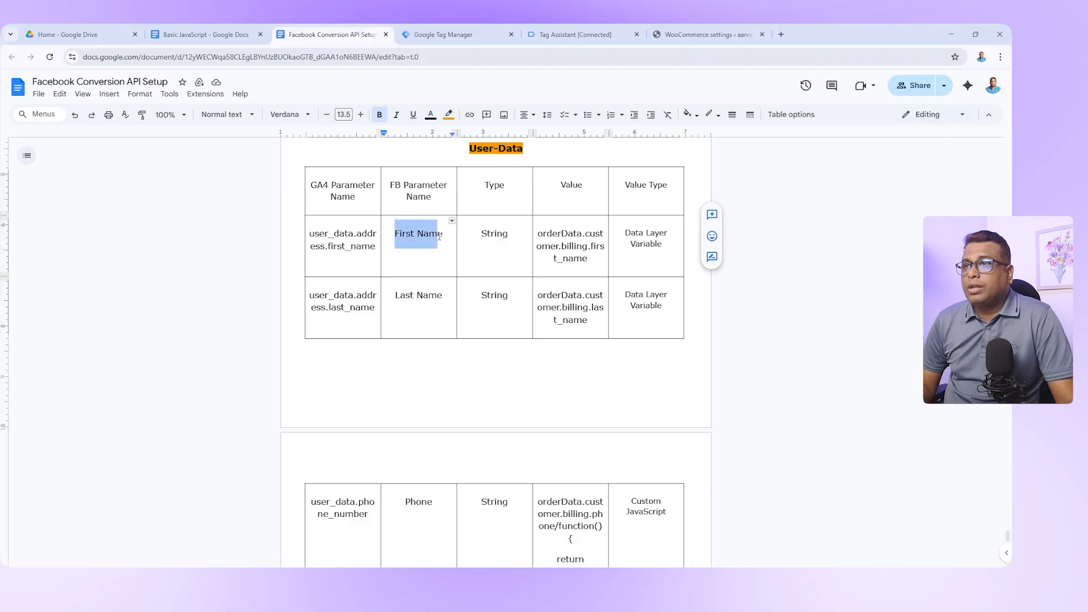
click(578, 34)
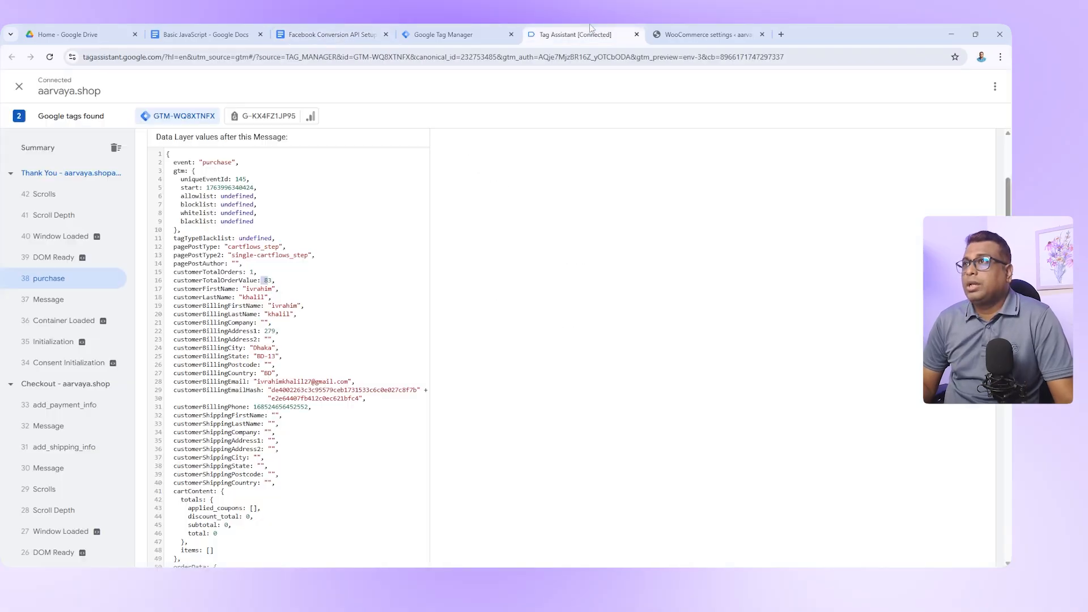
- In Google Tag Manager, open the FB - Purchase tag's configuration for editing and enable Advanced Matching, keeping Enhanced Ecommerce dataLayer Integration off
click(444, 34)
click(182, 264)
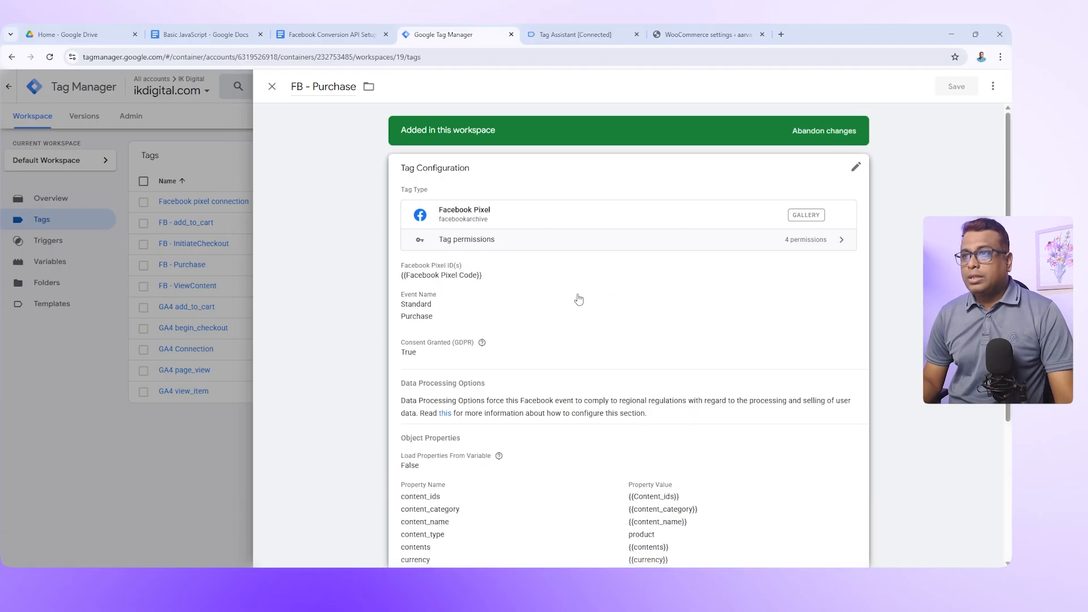
click(579, 298)
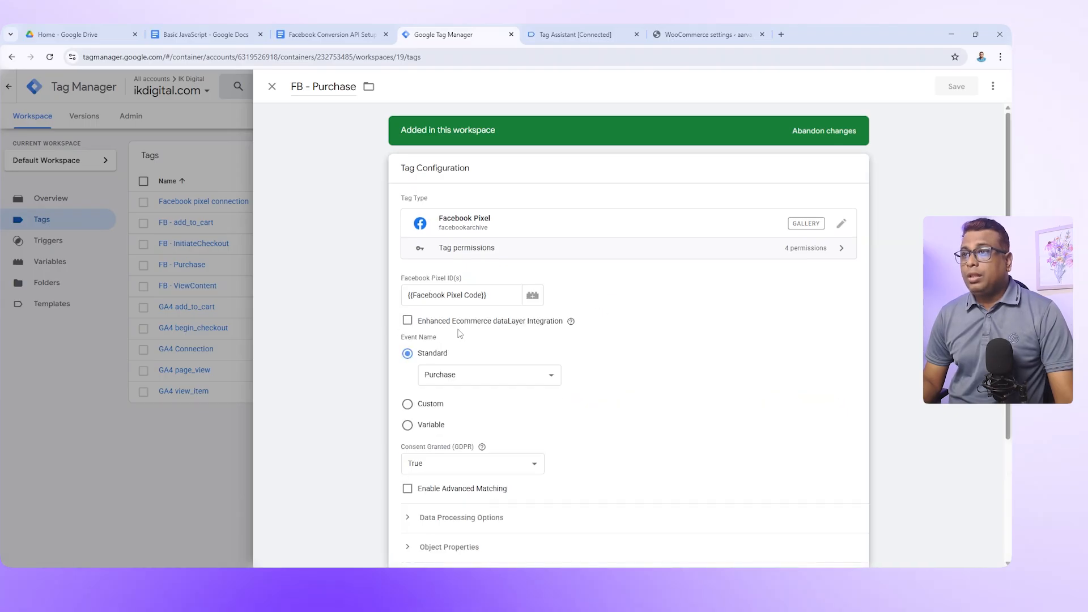
click(407, 322)
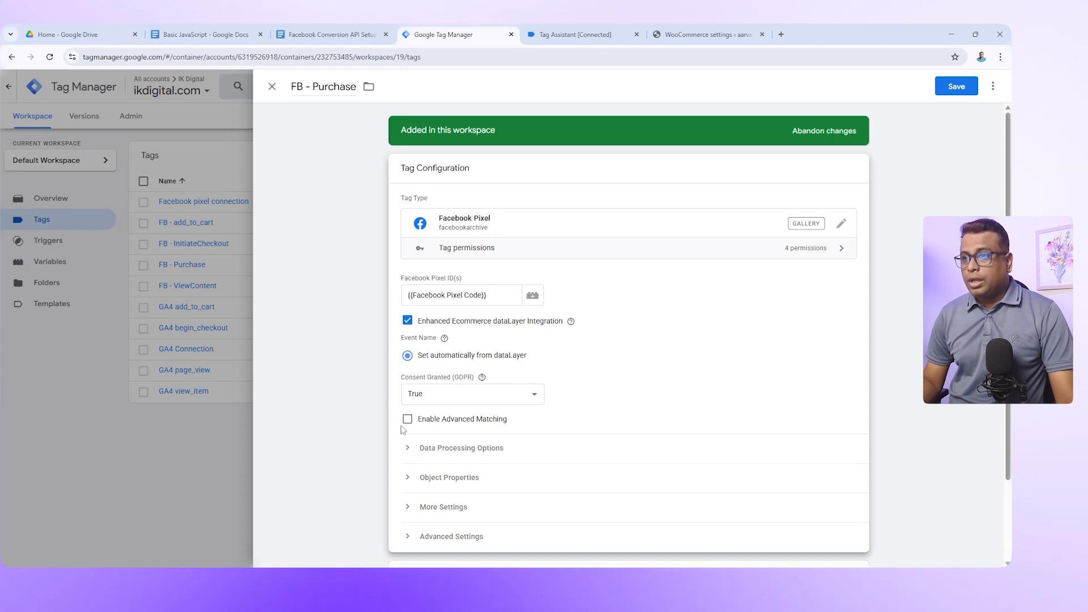
click(408, 421)
click(406, 321)
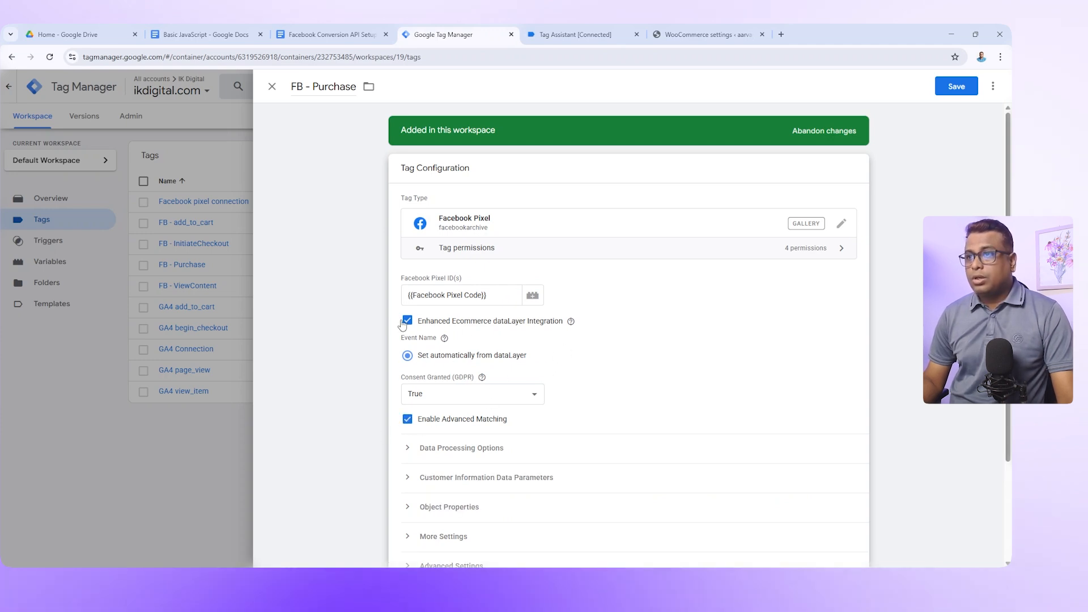
scroll(510, 422, down, 2)
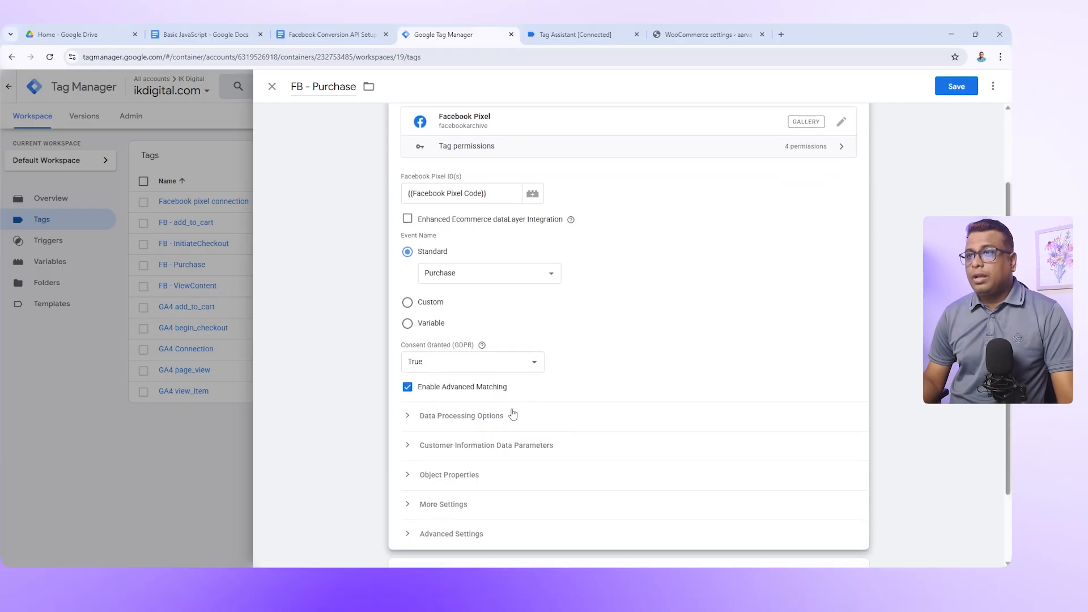
scroll(567, 391, down, 1)
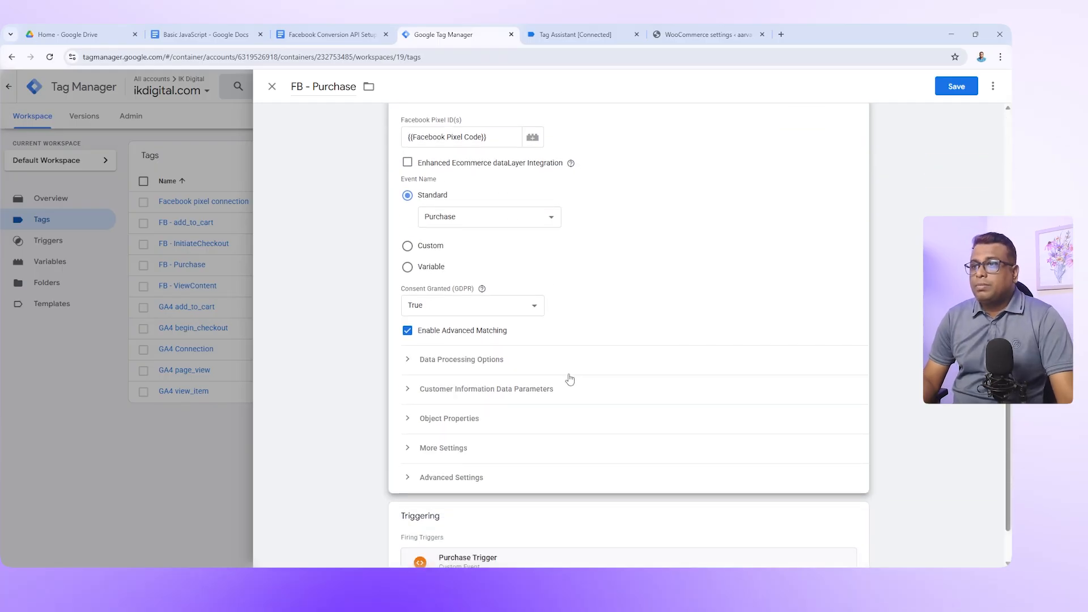
- Add six blank parameter rows under Customer Information Data Parameters in the FB - Purchase tag
click(440, 396)
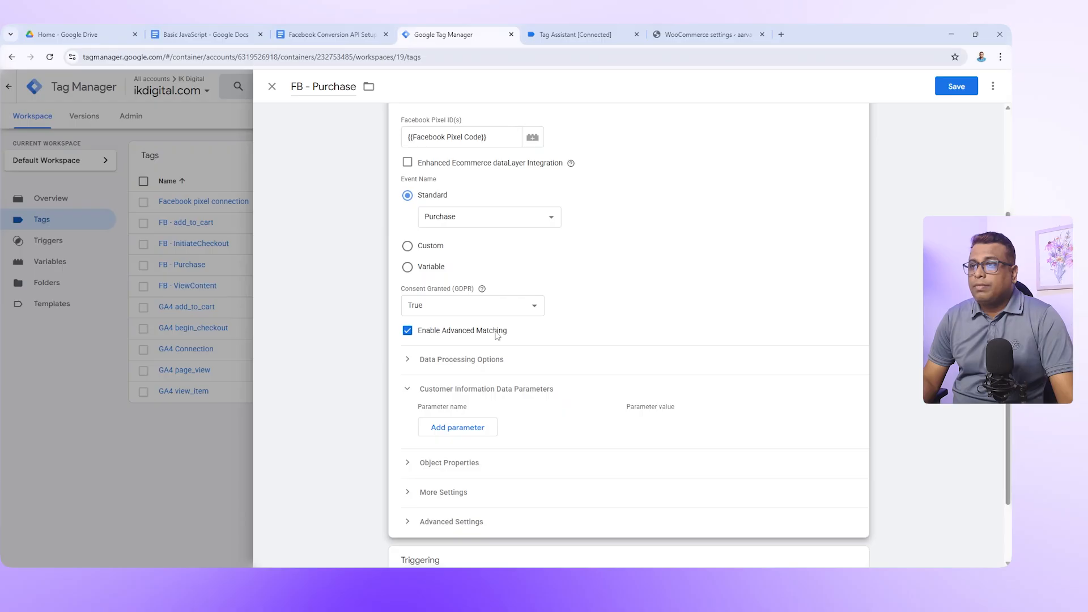
click(443, 432)
click(481, 453)
scroll(462, 431, down, 2)
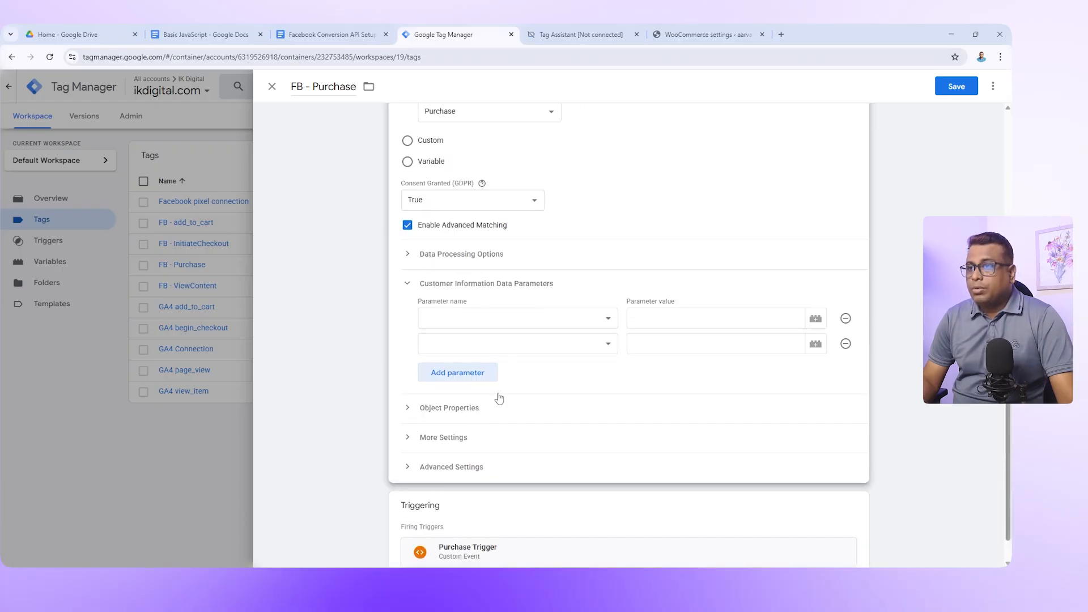
click(469, 379)
click(467, 404)
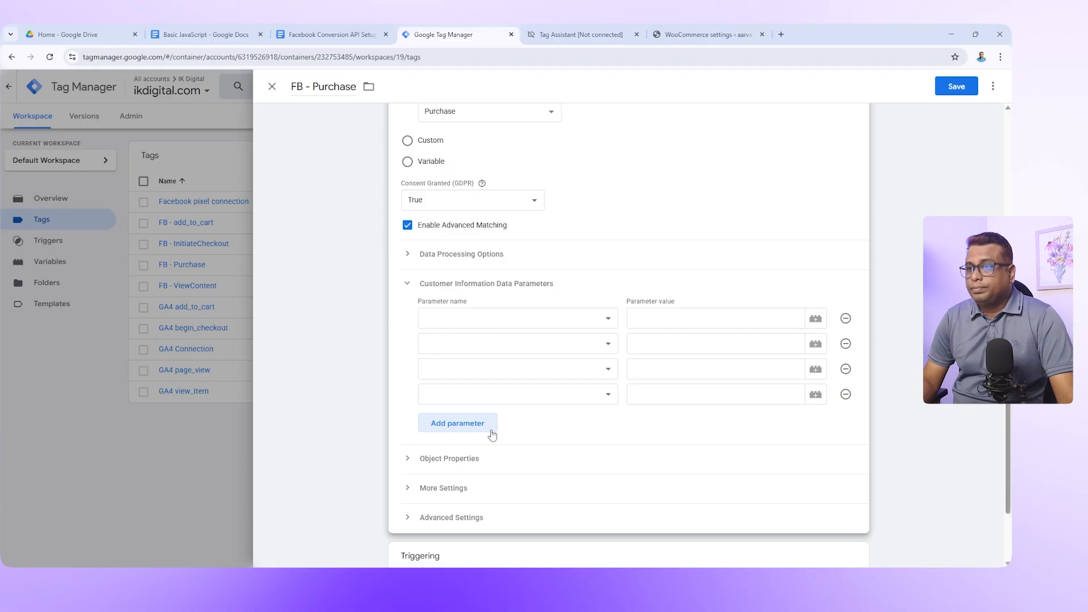
click(472, 431)
click(477, 451)
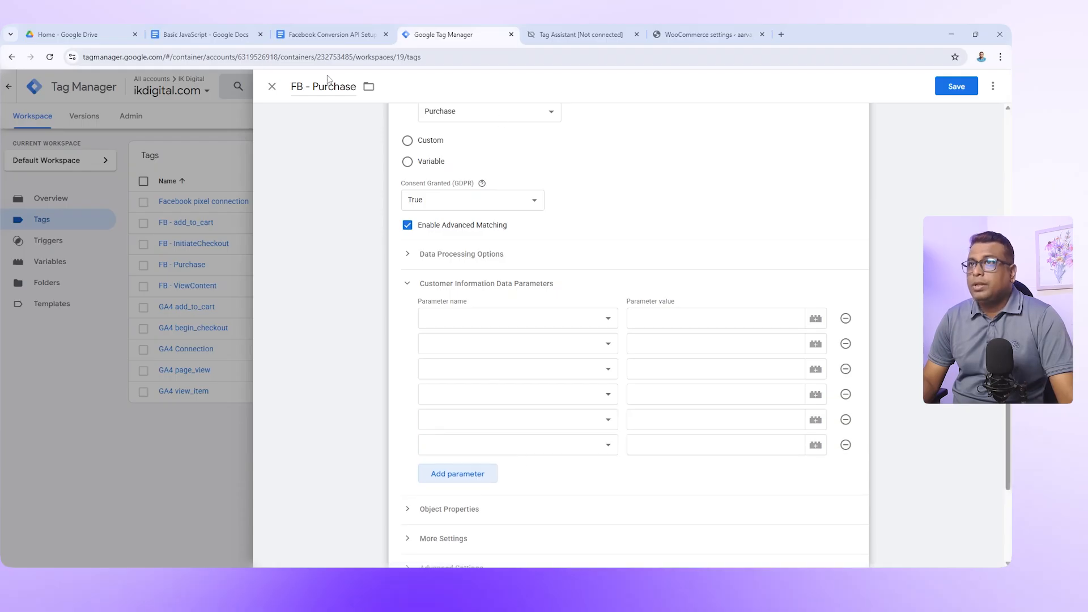
- Check the FB parameter names in the Facebook Conversion API Setup document, and set the first two parameter names to First Name and Last Name
click(321, 35)
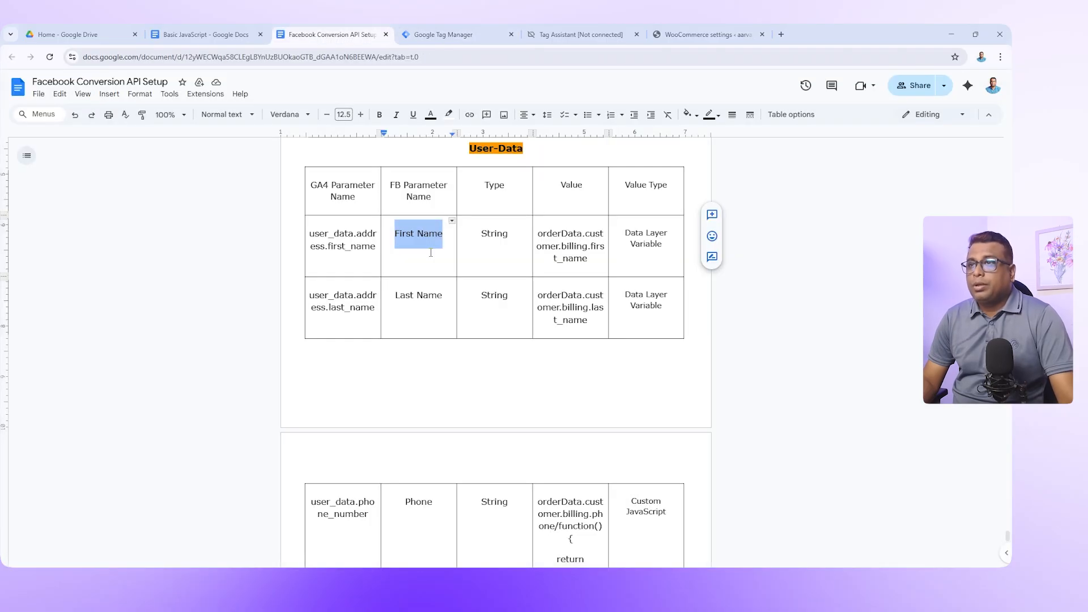
click(432, 31)
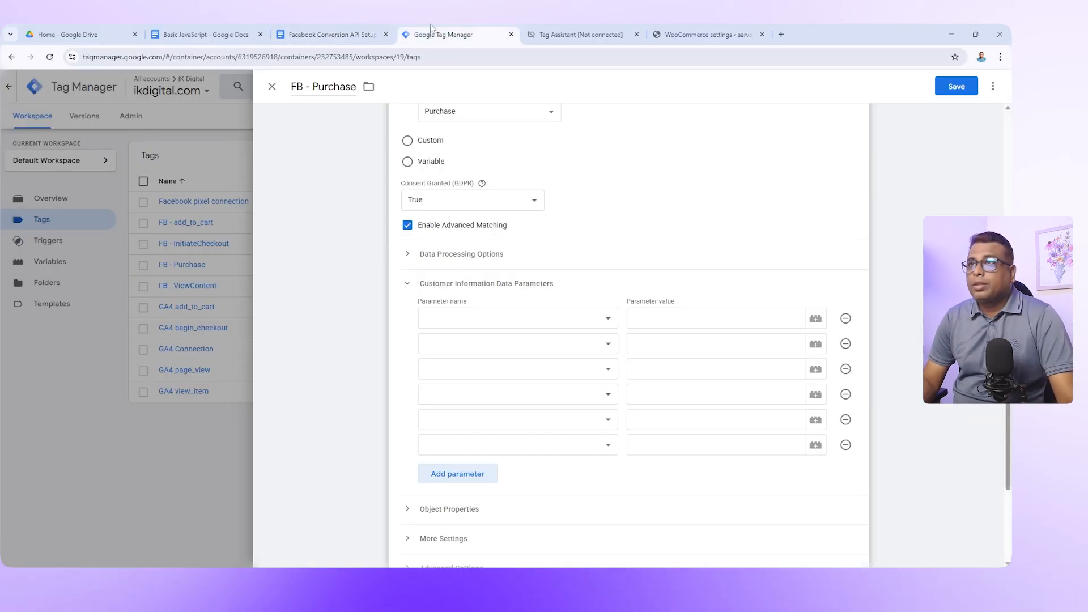
click(429, 320)
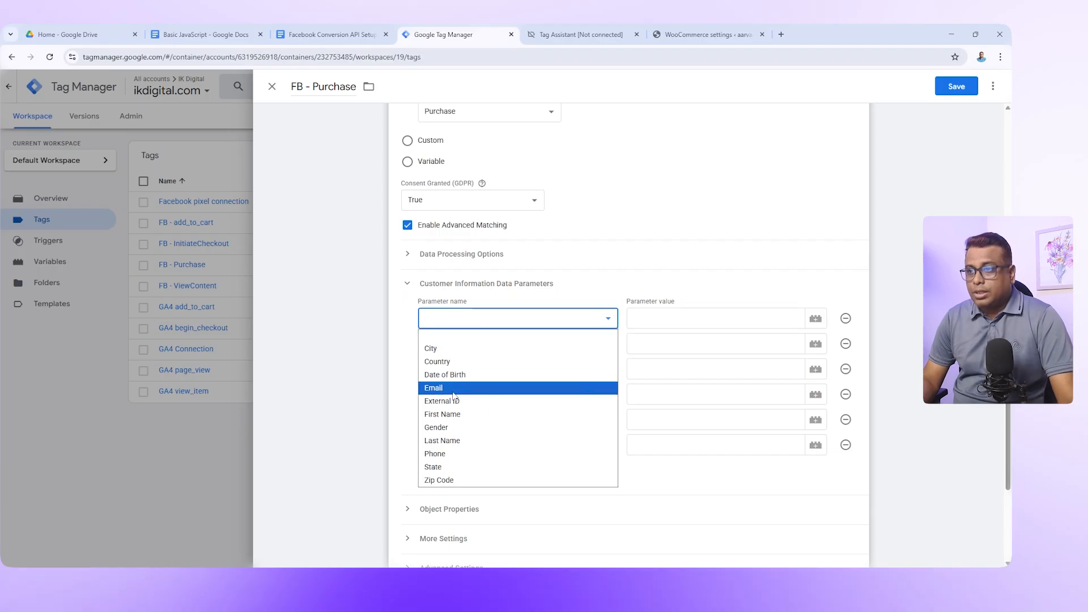
click(460, 414)
click(454, 343)
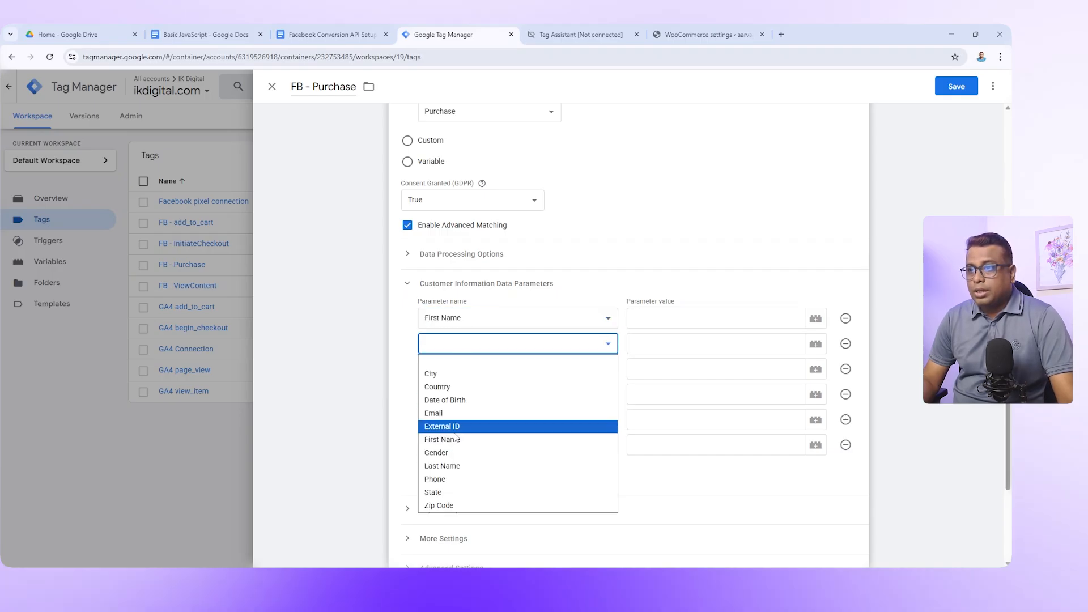
click(451, 466)
- Consult the setup document's User-Data table again, and set the third and fourth parameter names to Phone and Email
click(337, 34)
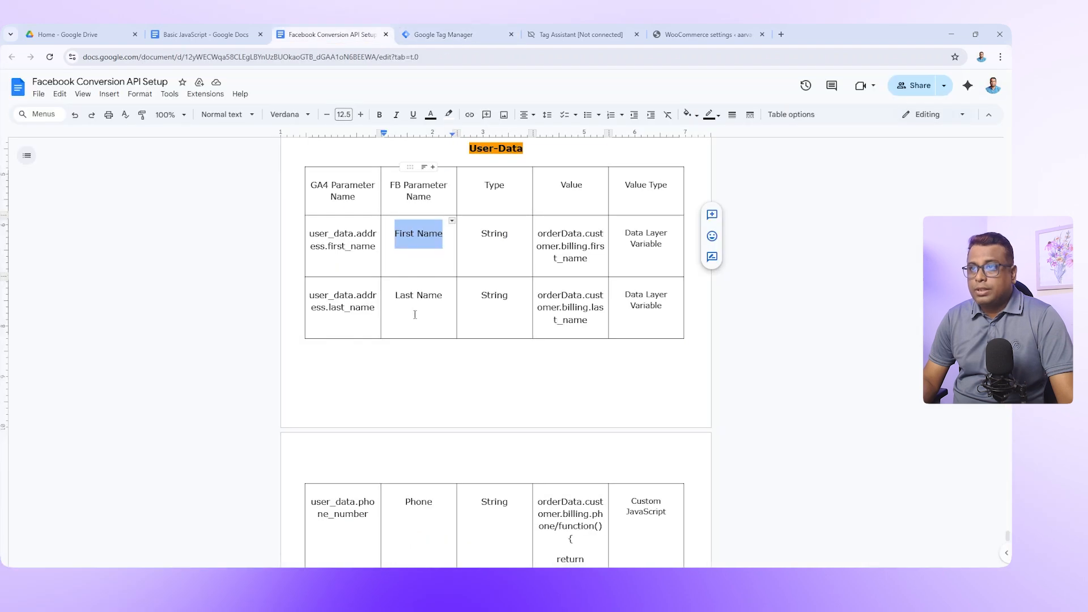
scroll(415, 314, down, 6)
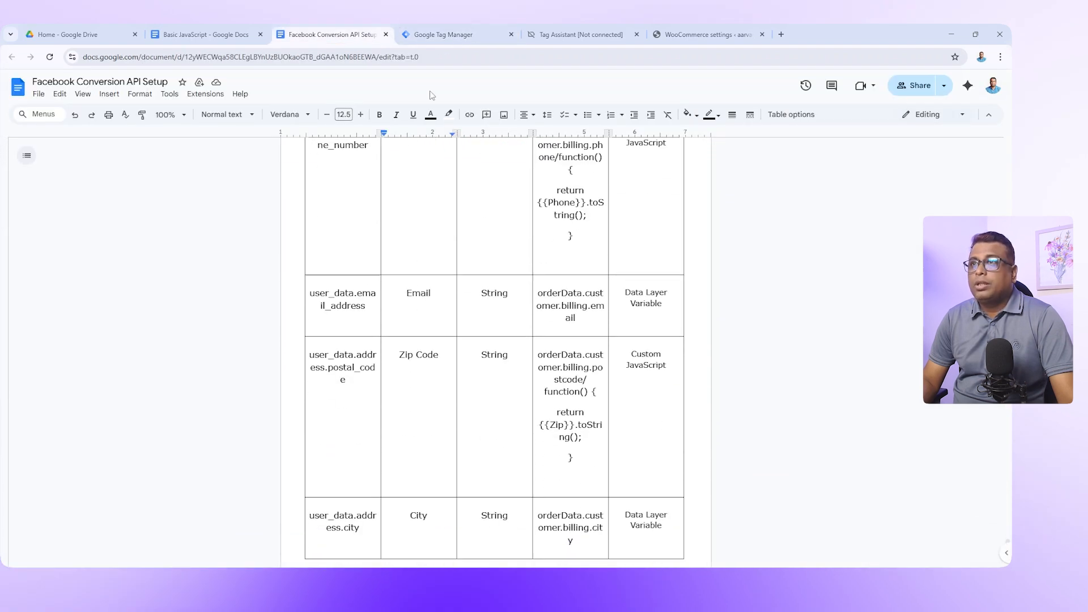
click(447, 35)
click(453, 372)
click(455, 489)
click(448, 395)
click(445, 462)
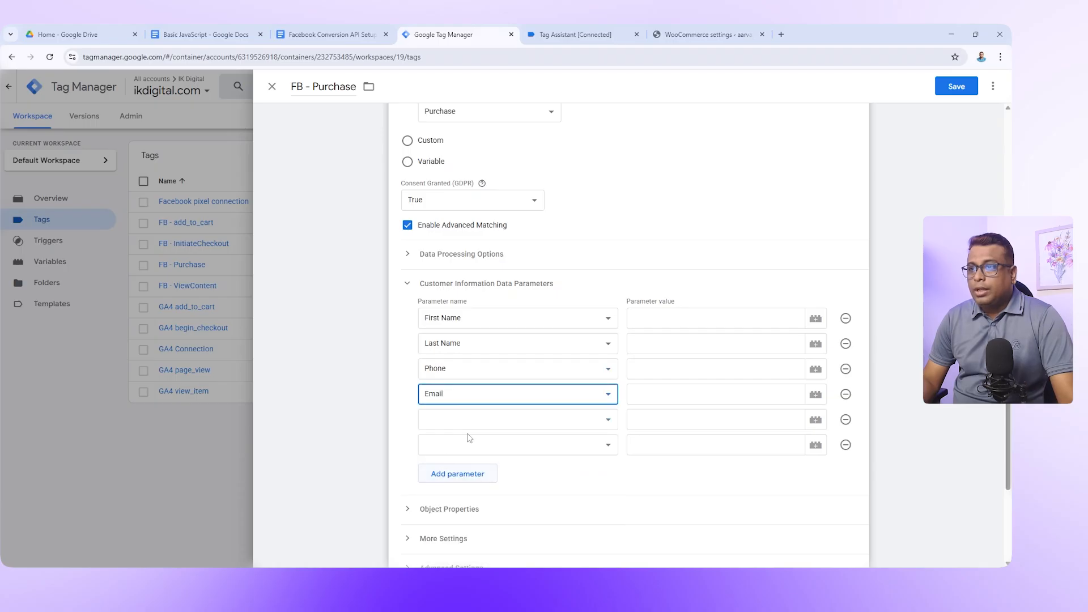
- Check the next User-Data rows in the setup document, and set the fifth and sixth parameter names to Zip Code and City
click(326, 34)
scroll(422, 310, down, 5)
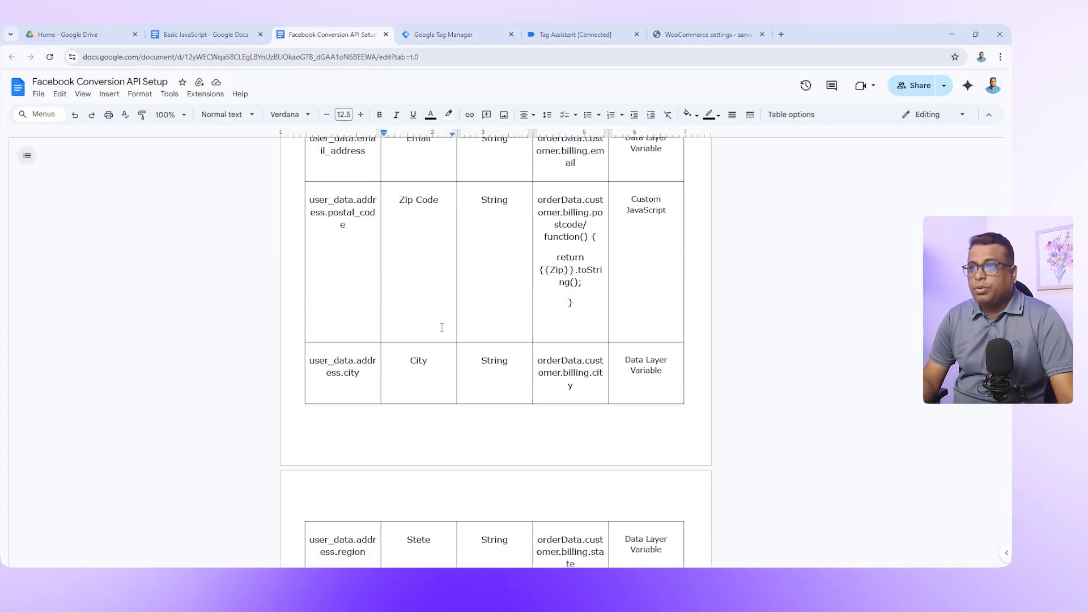
click(424, 31)
click(453, 419)
click(451, 404)
click(611, 448)
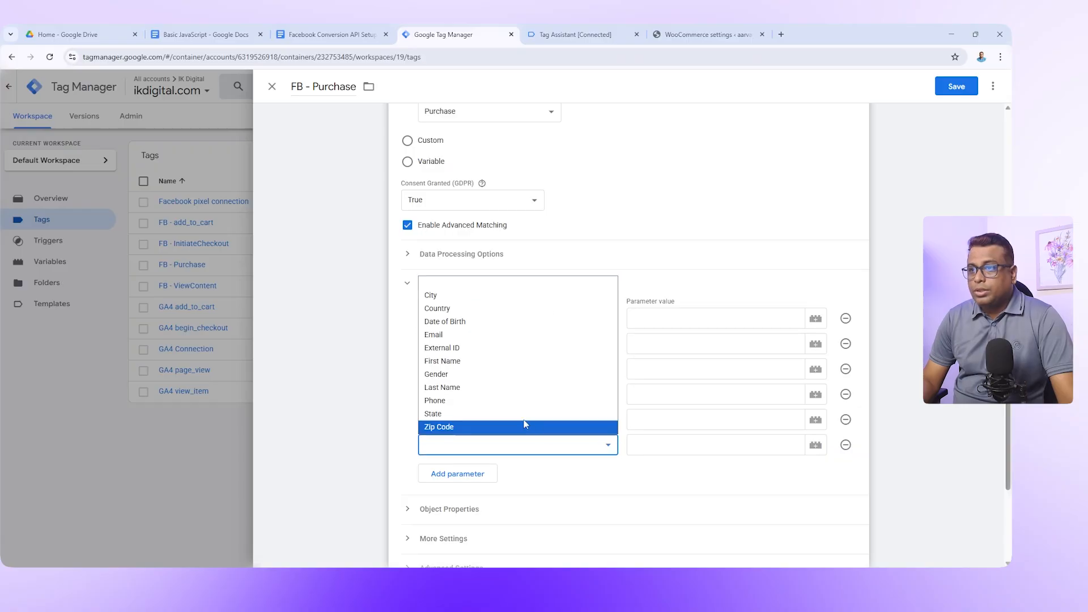
click(446, 296)
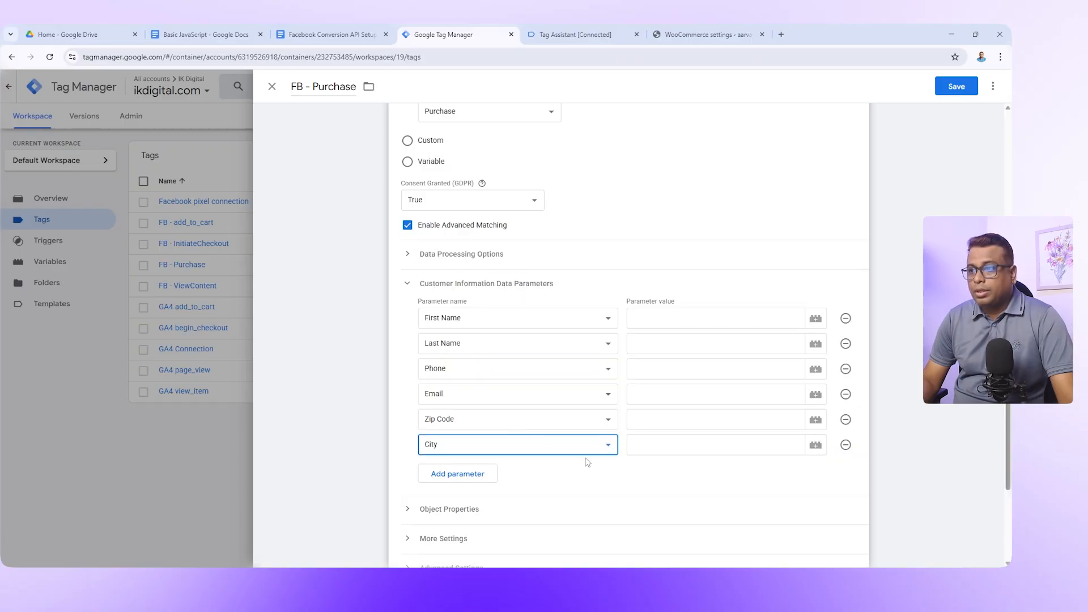
- Add two more customer information parameters to the FB - Purchase tag and name them State and Country
click(460, 473)
scroll(549, 432, down, 2)
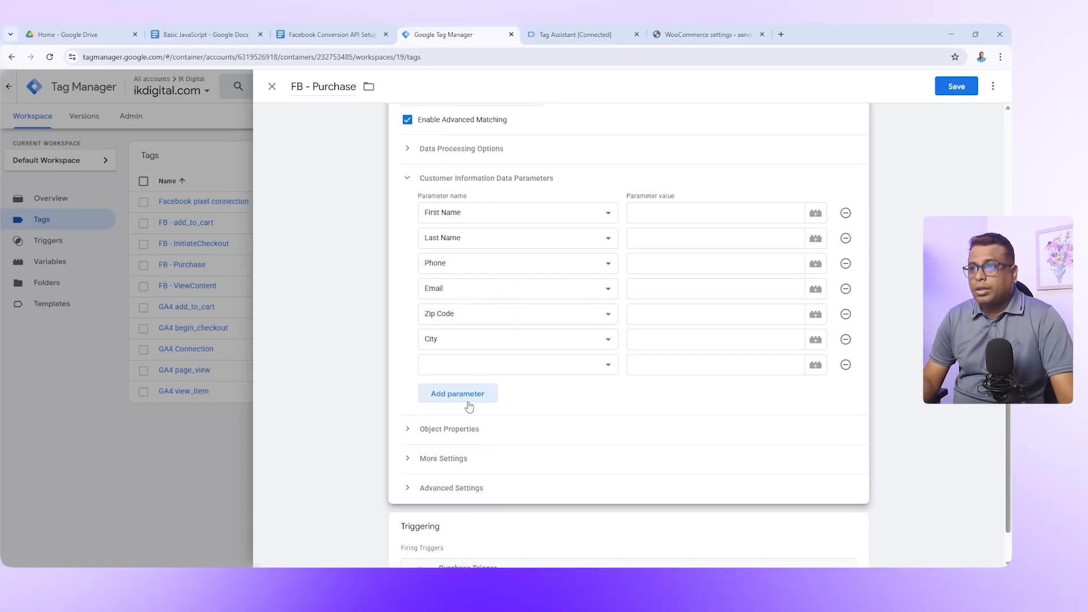
click(475, 393)
click(445, 362)
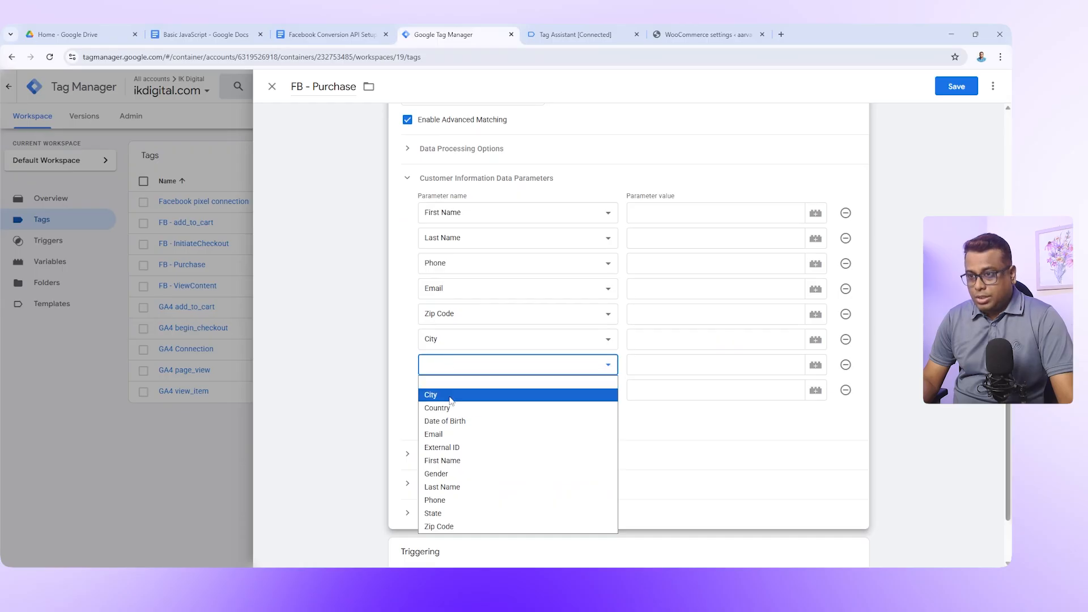
click(442, 513)
click(607, 393)
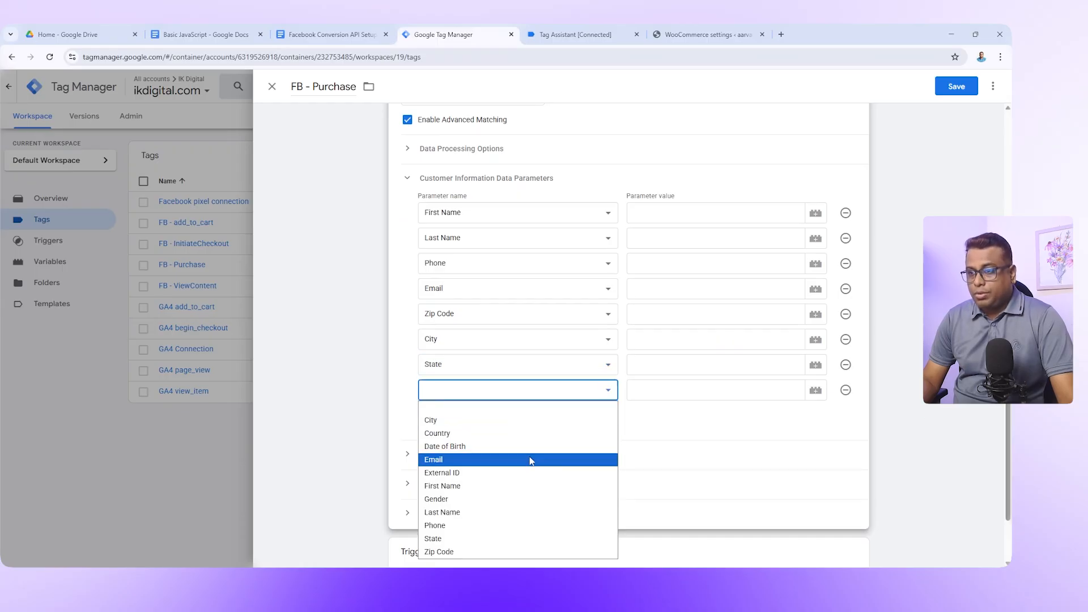
click(454, 433)
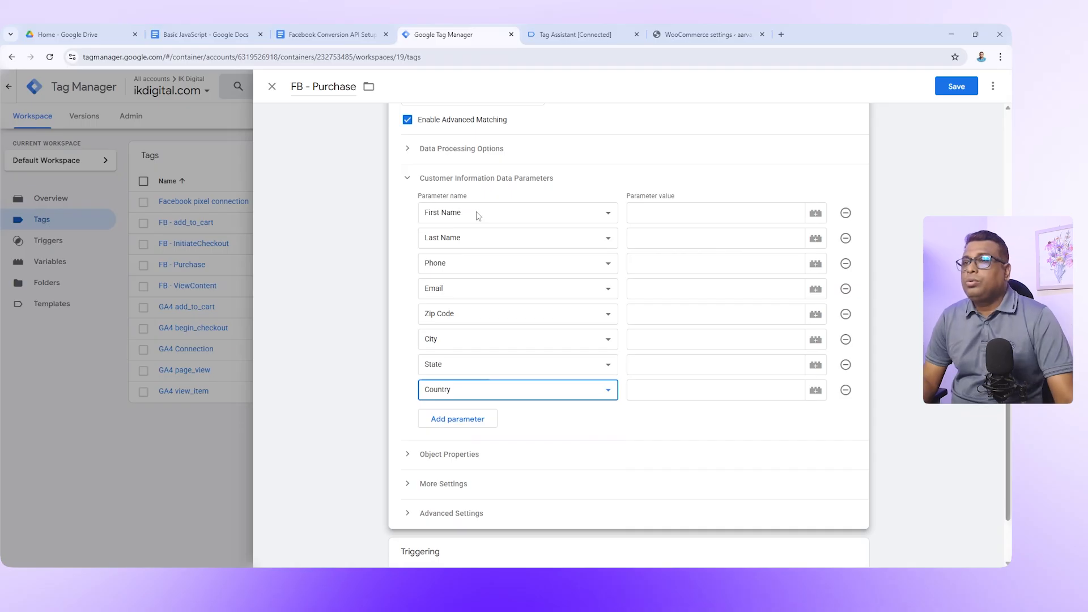
- Go to the First Name parameter's empty value, and look up the matching Value entry in the setup document's User-Data table
click(476, 178)
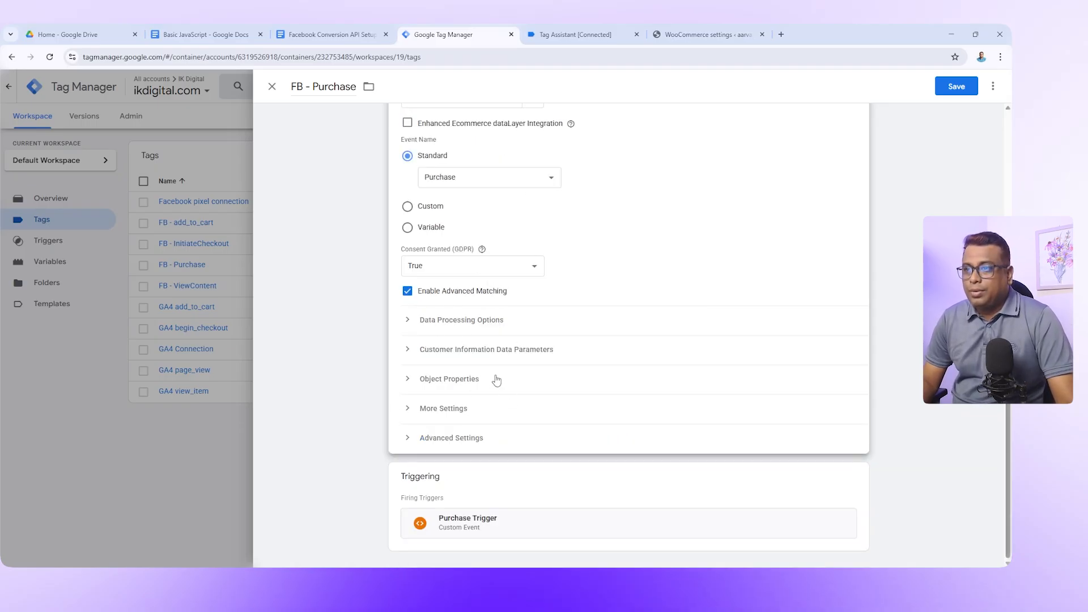
click(481, 353)
click(663, 343)
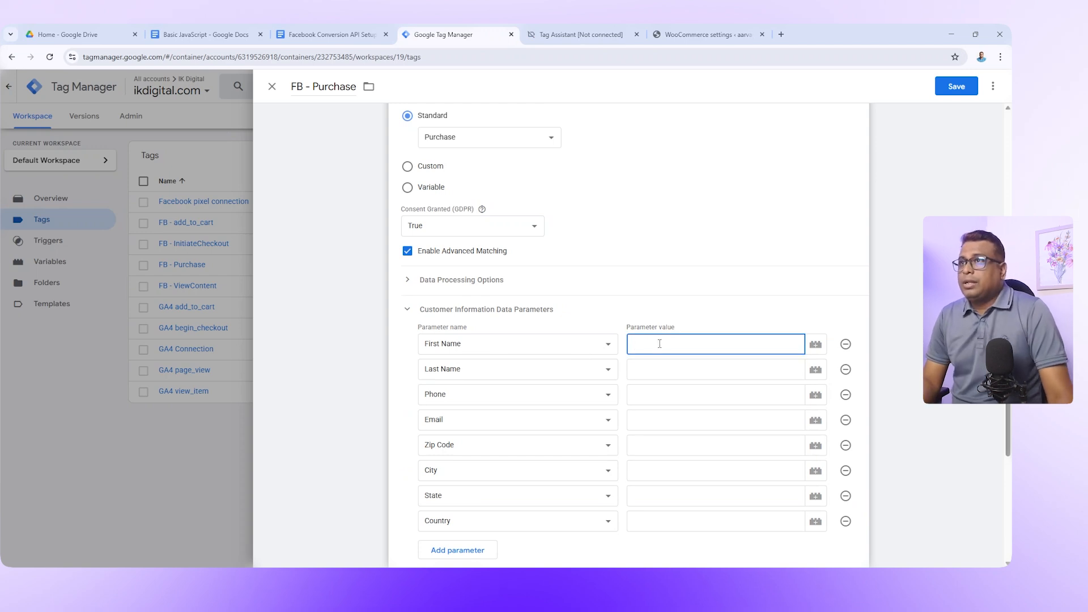
click(340, 33)
scroll(595, 363, up, 2)
scroll(567, 357, up, 10)
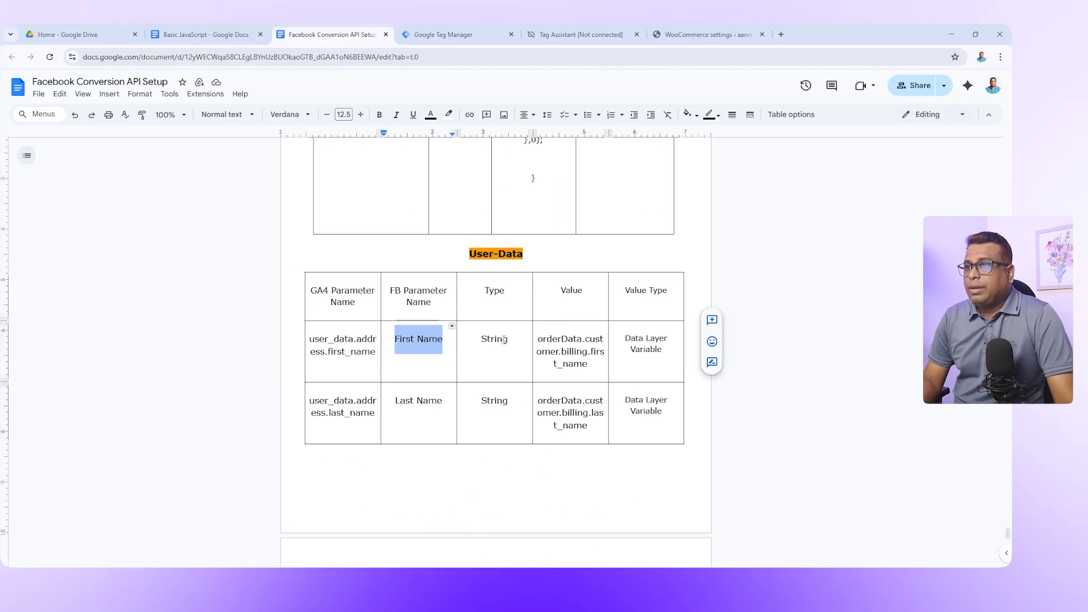
drag(543, 339, 582, 340)
click(584, 341)
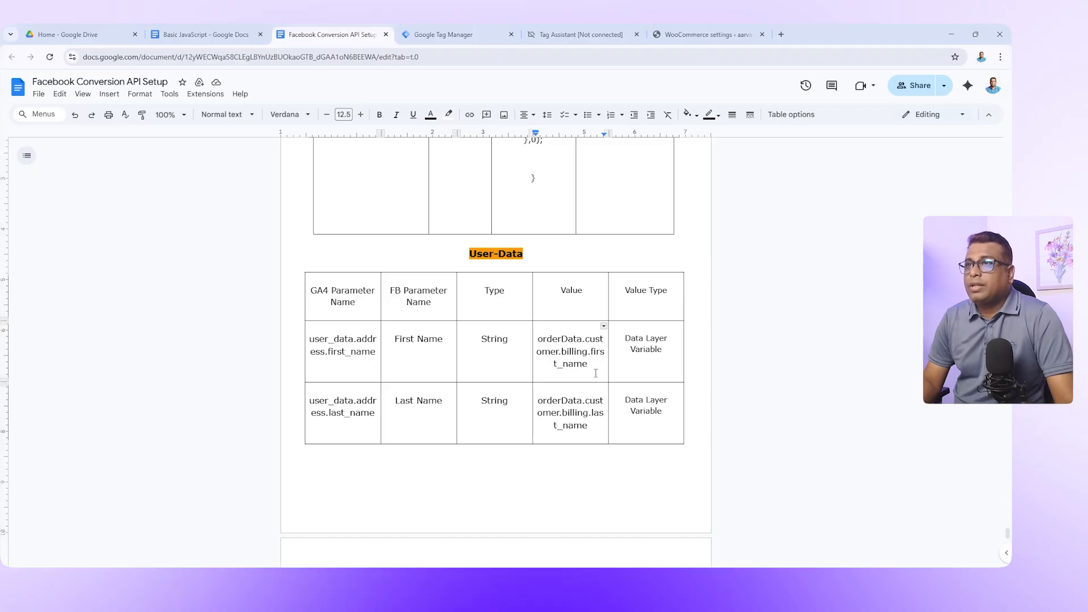
- Switch to Tag Assistant and locate the orderData object in the purchase event's data layer
click(447, 33)
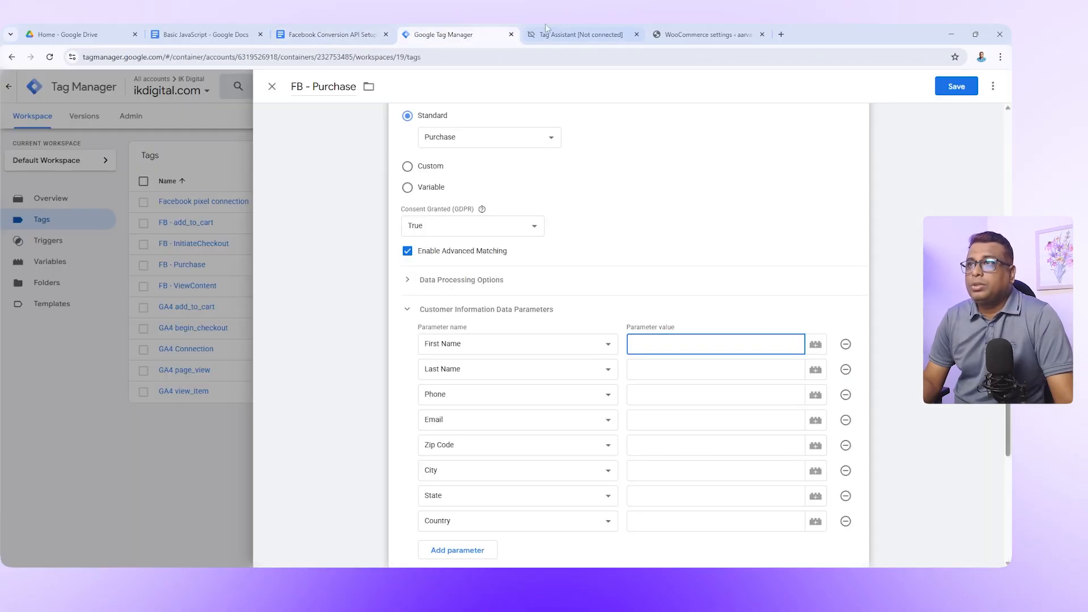
click(573, 35)
scroll(263, 323, down, 5)
scroll(264, 323, down, 3)
drag(174, 305, 207, 304)
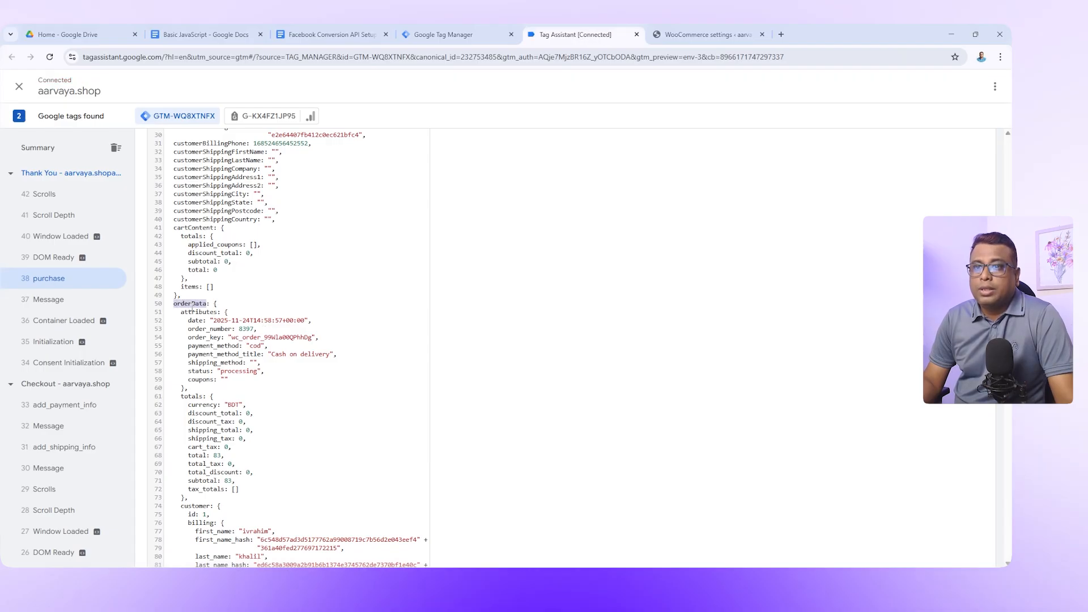
- Start the First Name parameter value of the FB - Purchase tag with orderData.customer., taking the keys from the purchase event's data layer in Tag Assistant
scroll(208, 306, down, 3)
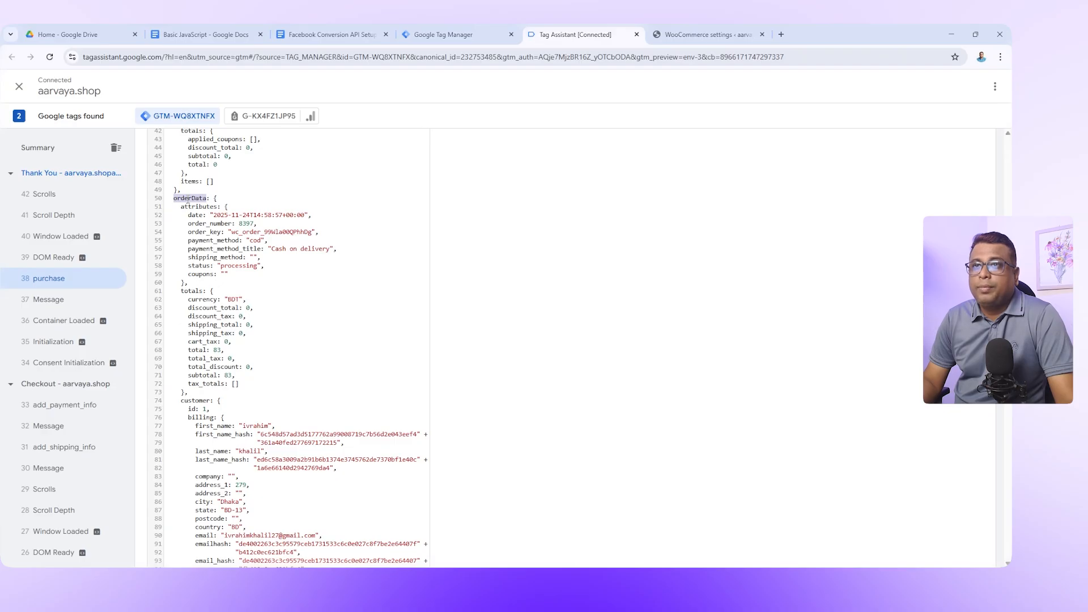
click(339, 31)
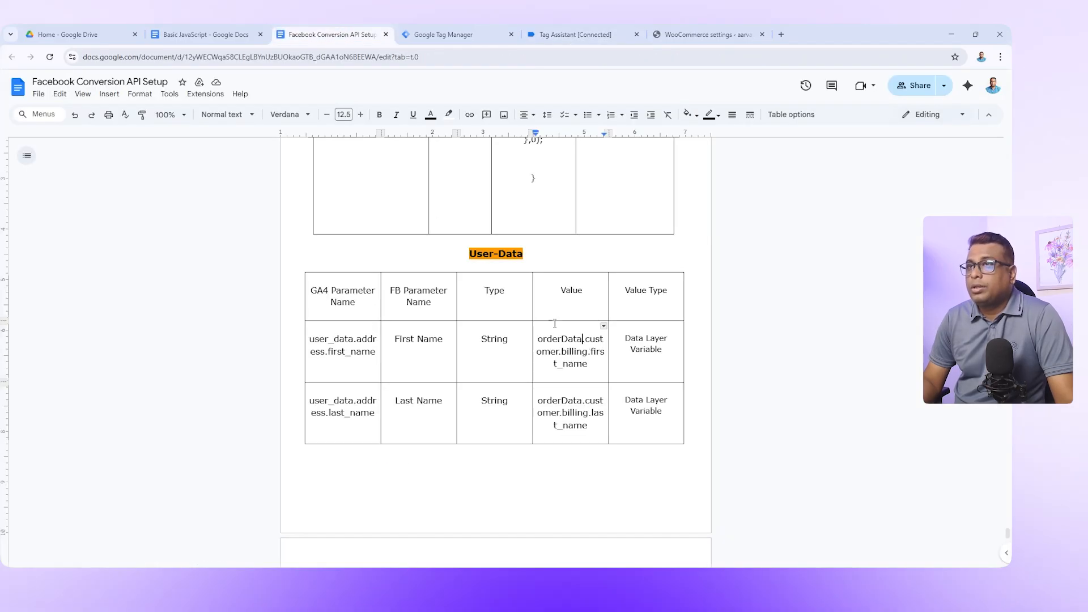
click(437, 31)
click(547, 31)
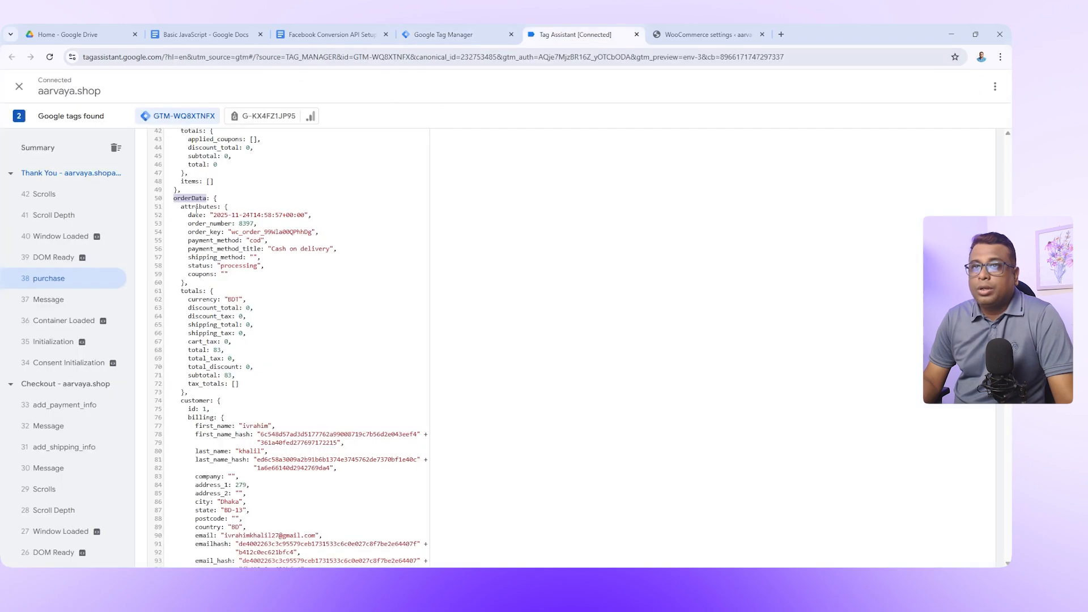
drag(180, 403, 206, 419)
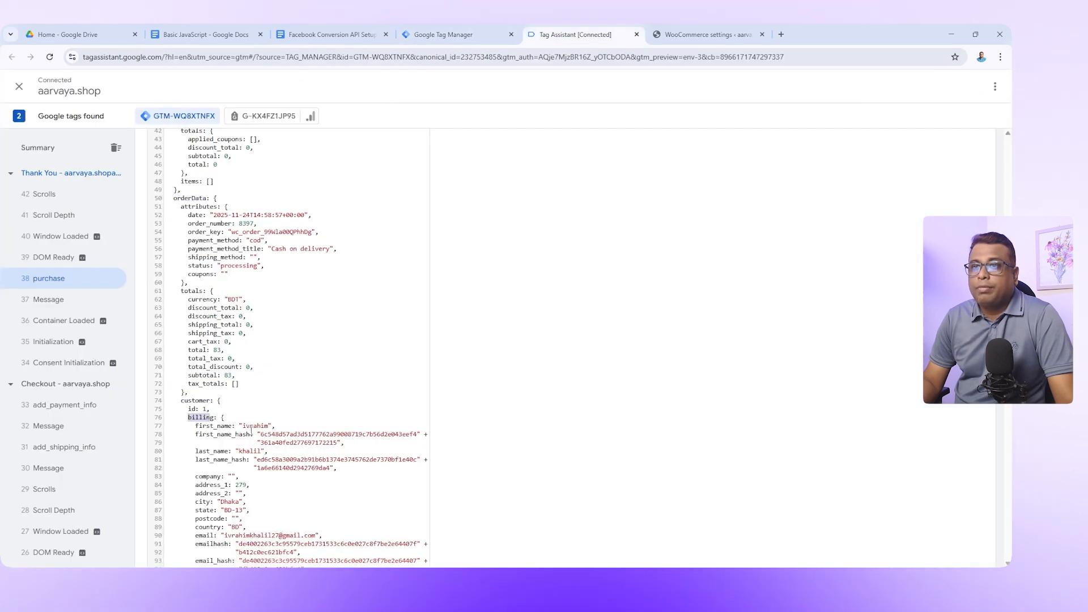
drag(173, 198, 207, 200)
key(ctrl+c)
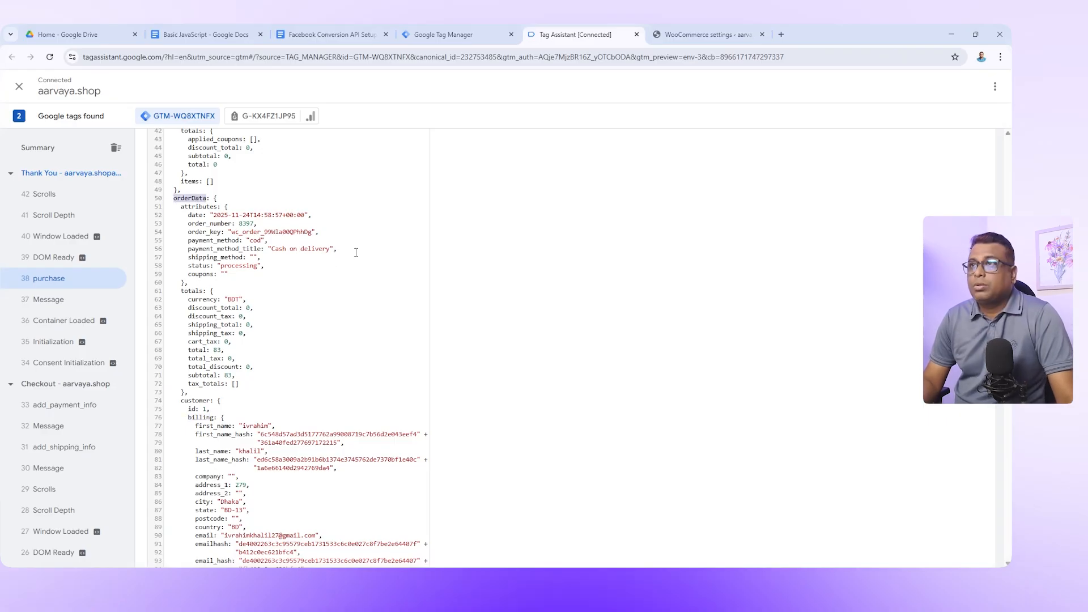
click(448, 34)
key(ctrl+v)
text(.)
click(575, 35)
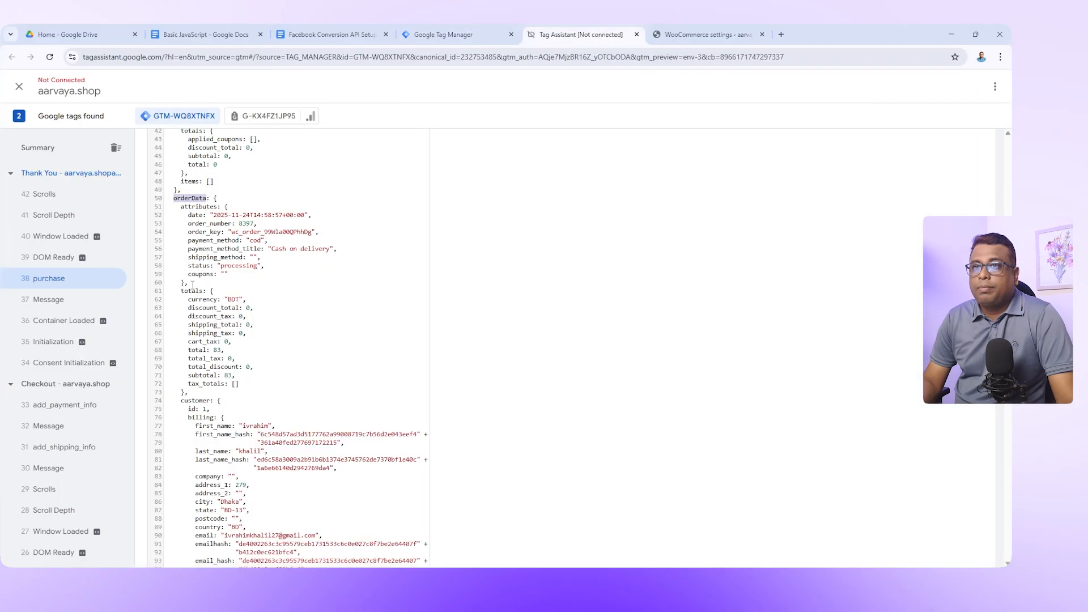
drag(181, 400, 211, 401)
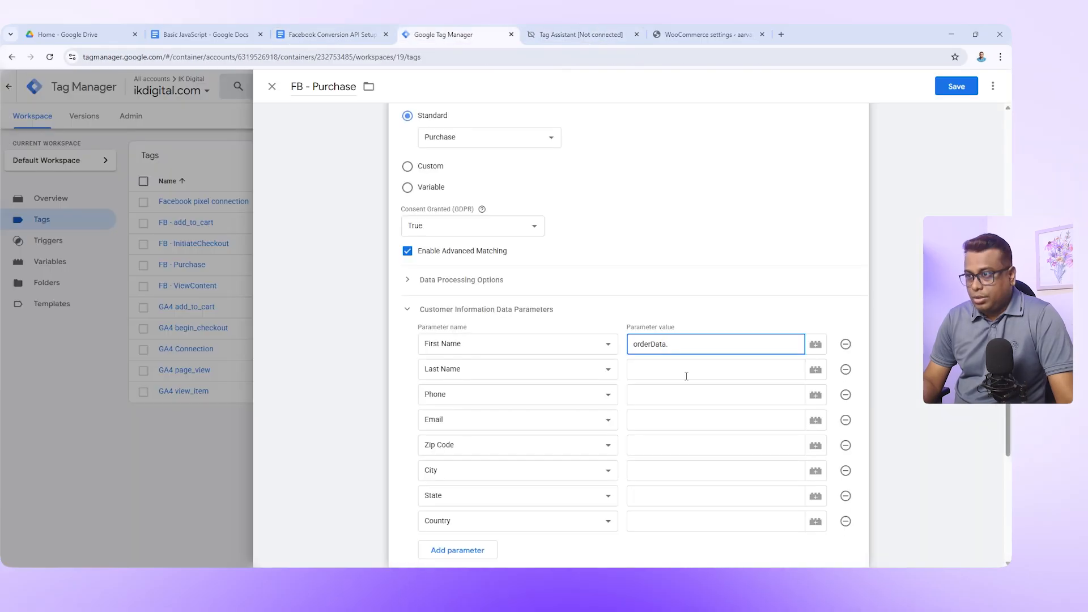
text(customer.)
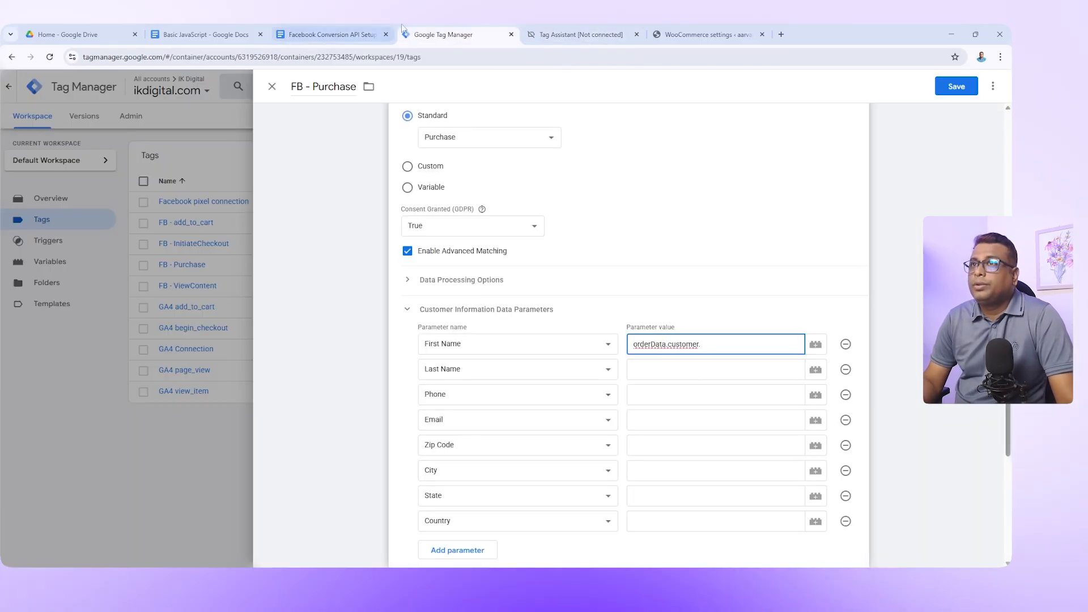
- Append billing.first_name to the First Name parameter value, copying both keys from the purchase event's data layer
key(ctrl+Tab)
double_click(201, 417)
key(ctrl+c)
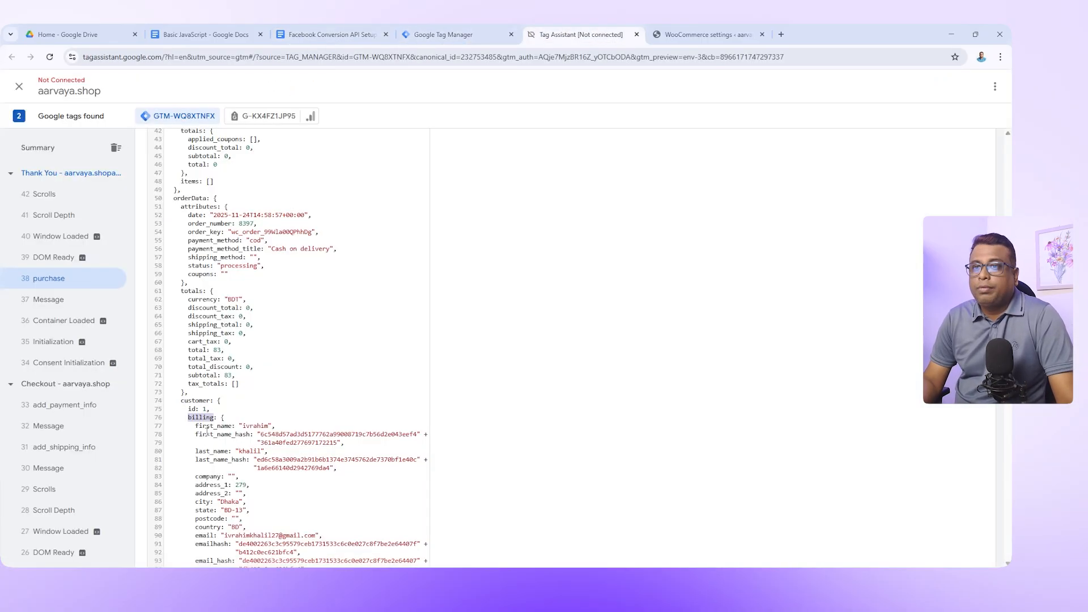
key(ctrl+shift+Tab)
key(ctrl+v)
text(.)
click(598, 27)
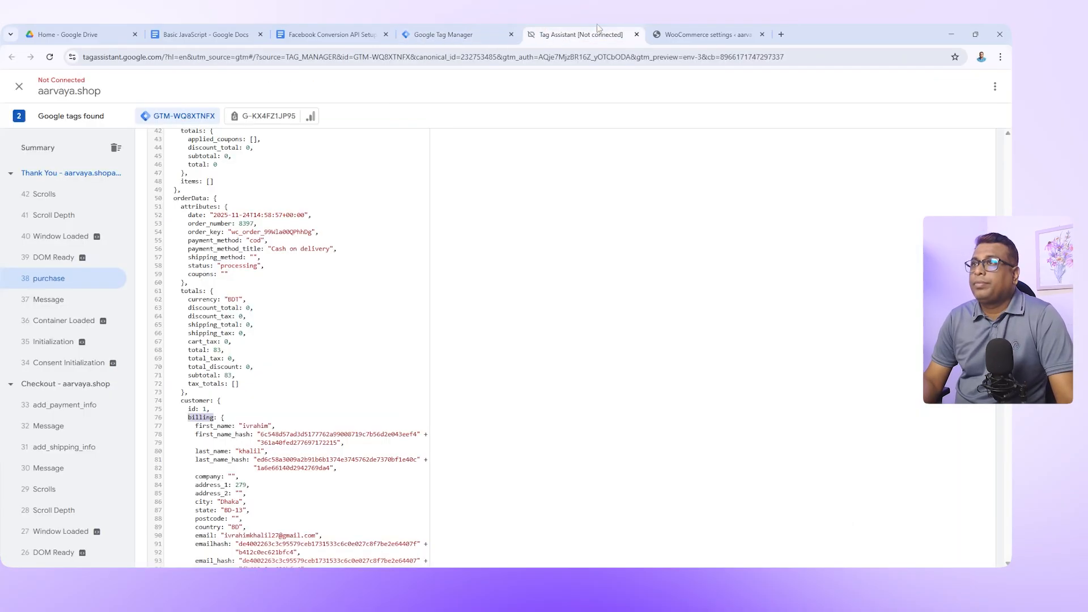
drag(226, 426, 232, 426)
key(ctrl+c)
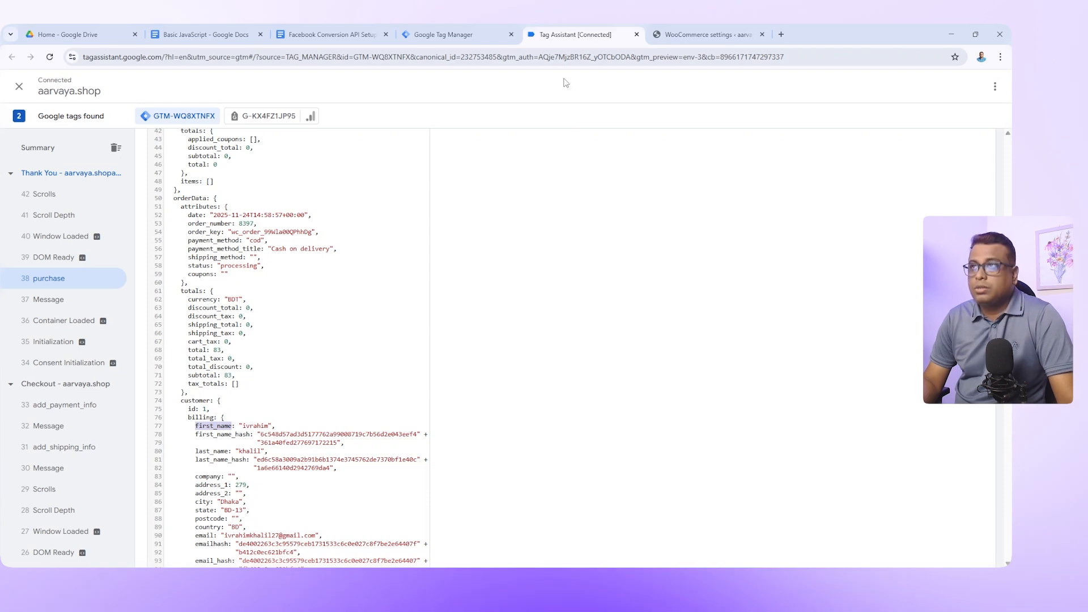
click(448, 35)
key(ctrl+v)
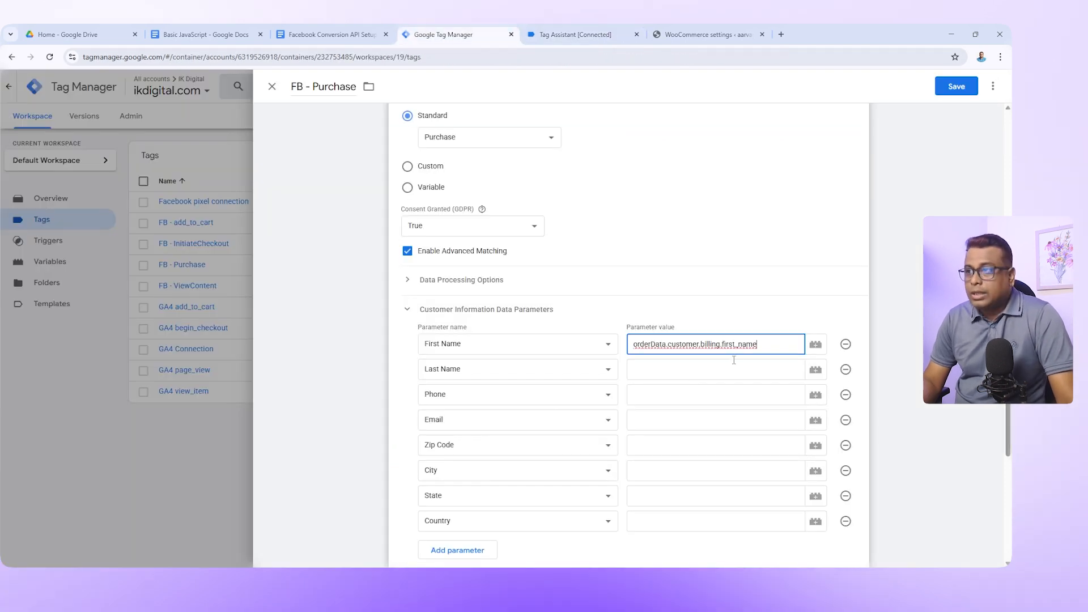
- Check the first-name and last-name data layer paths in the User-Data table of the Facebook Conversion API Setup document
click(326, 35)
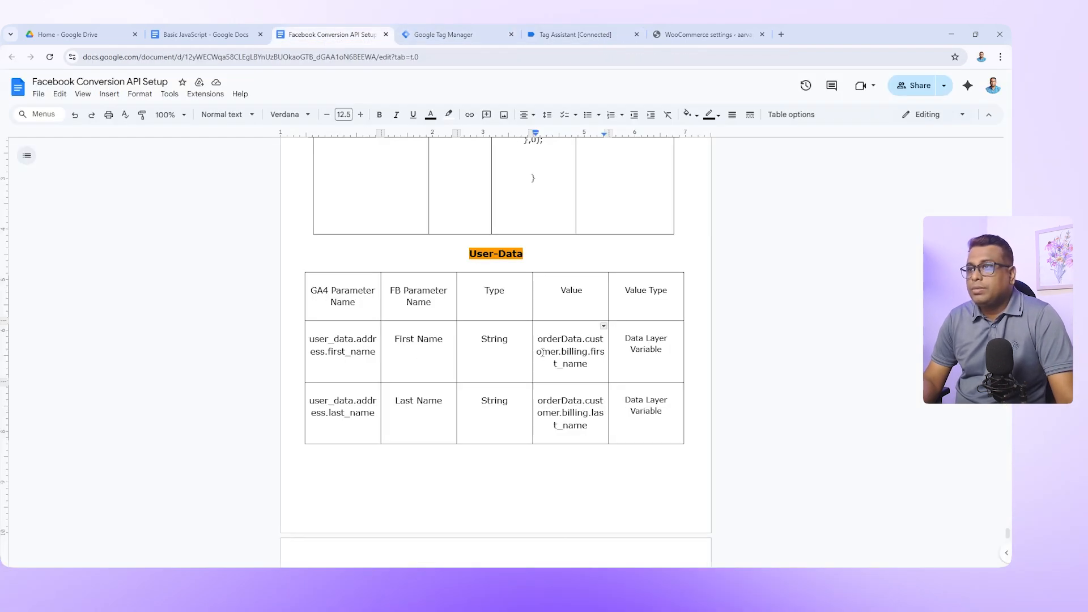
drag(540, 344, 590, 366)
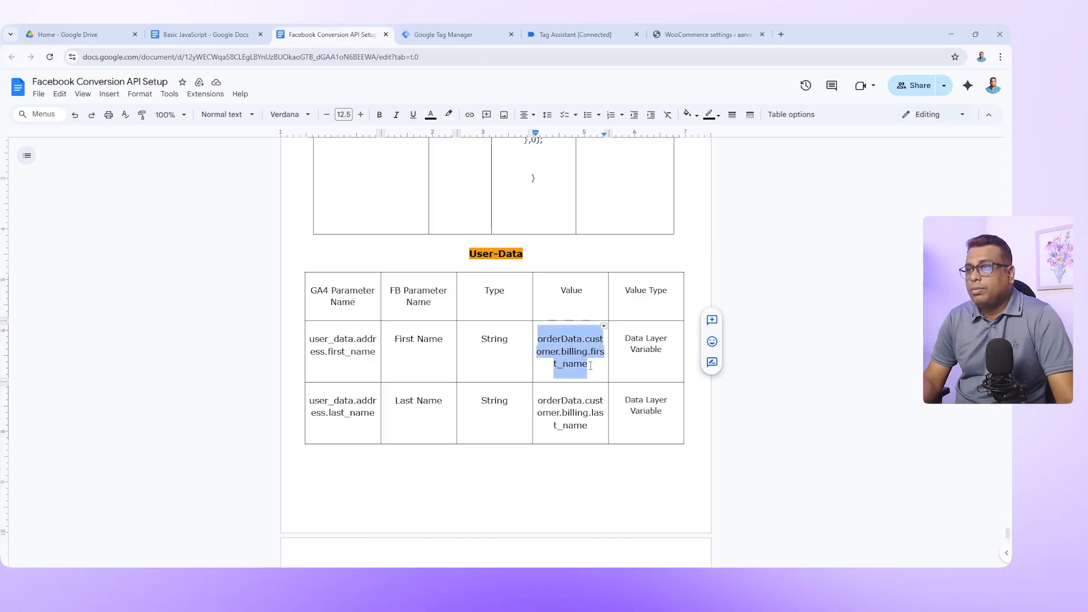
click(590, 36)
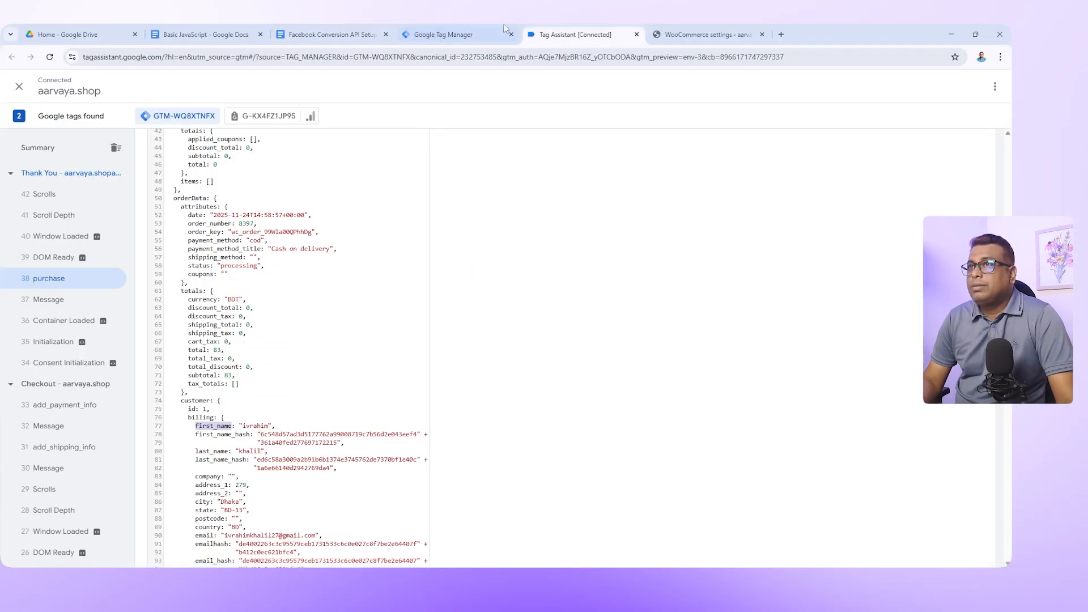
click(333, 31)
drag(541, 404, 589, 426)
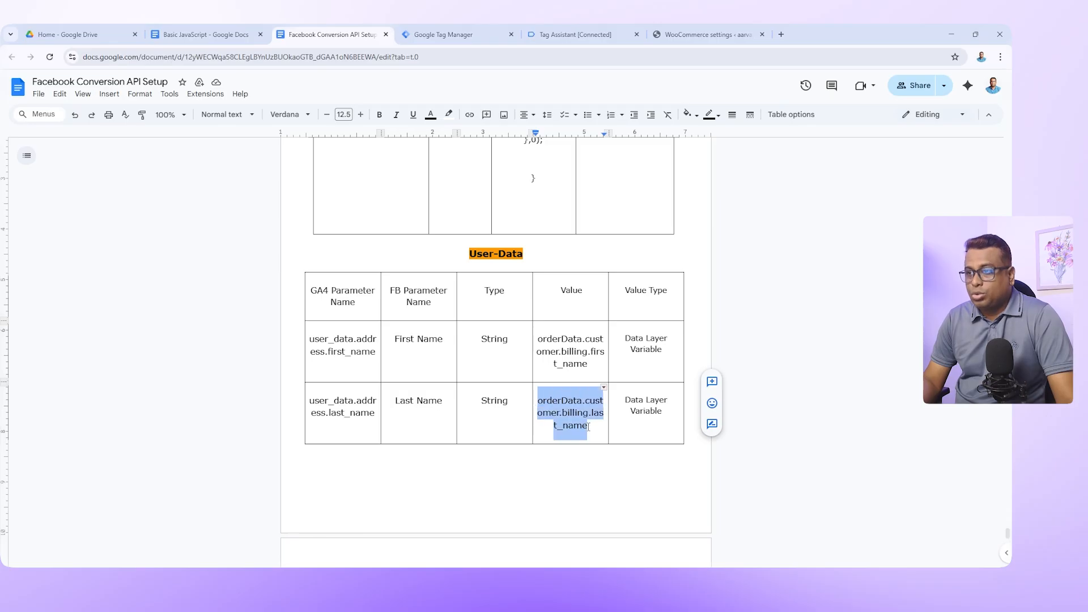
click(574, 34)
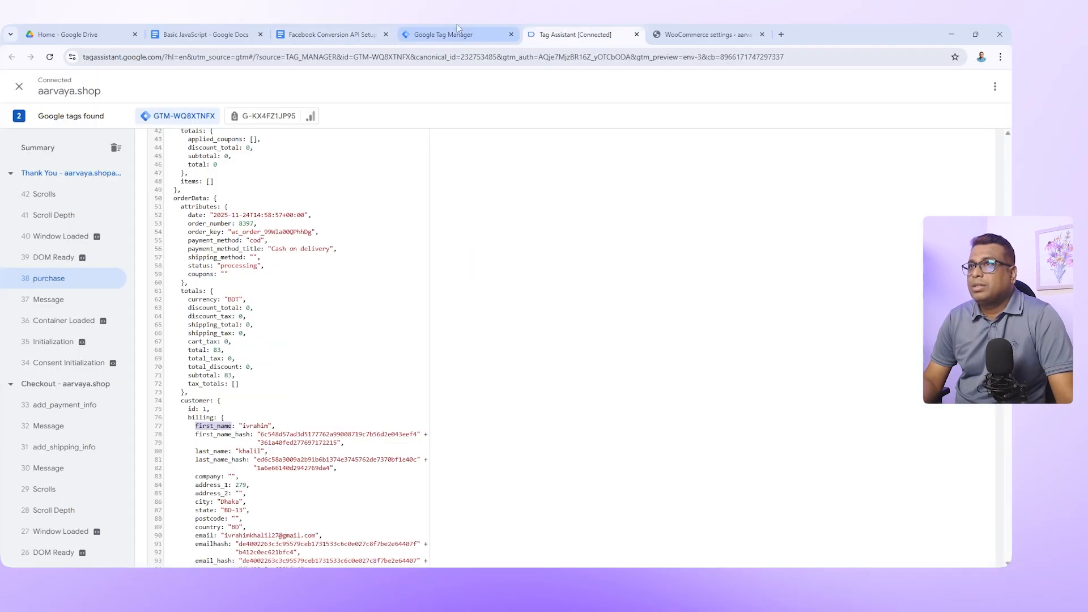
- In Google Tag Manager, remove the plain-text path from the First Name parameter and start a new Data Layer Variable for it
click(457, 33)
drag(757, 345, 646, 349)
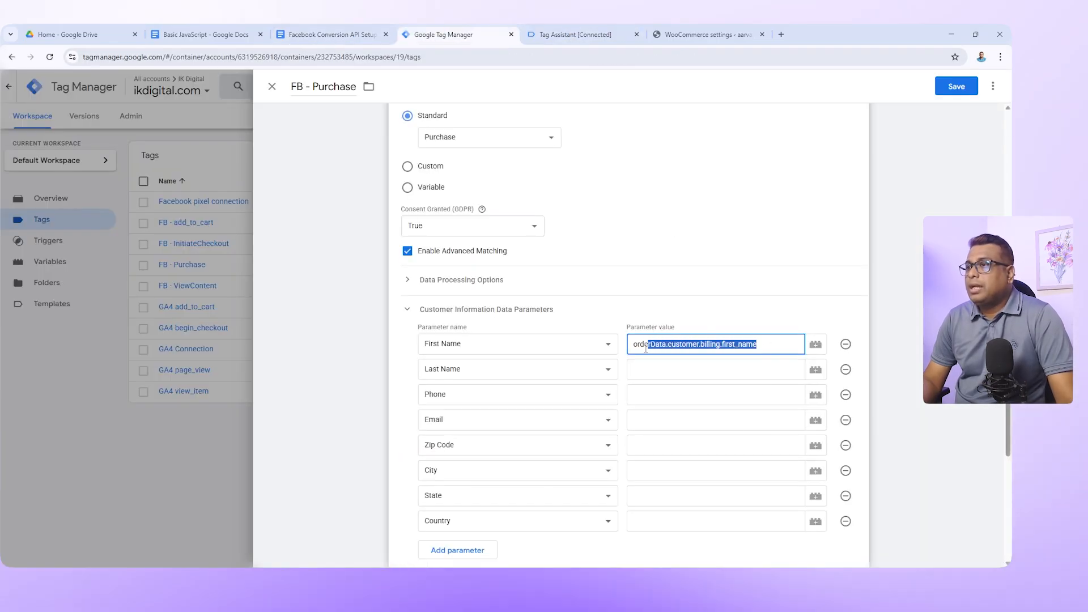
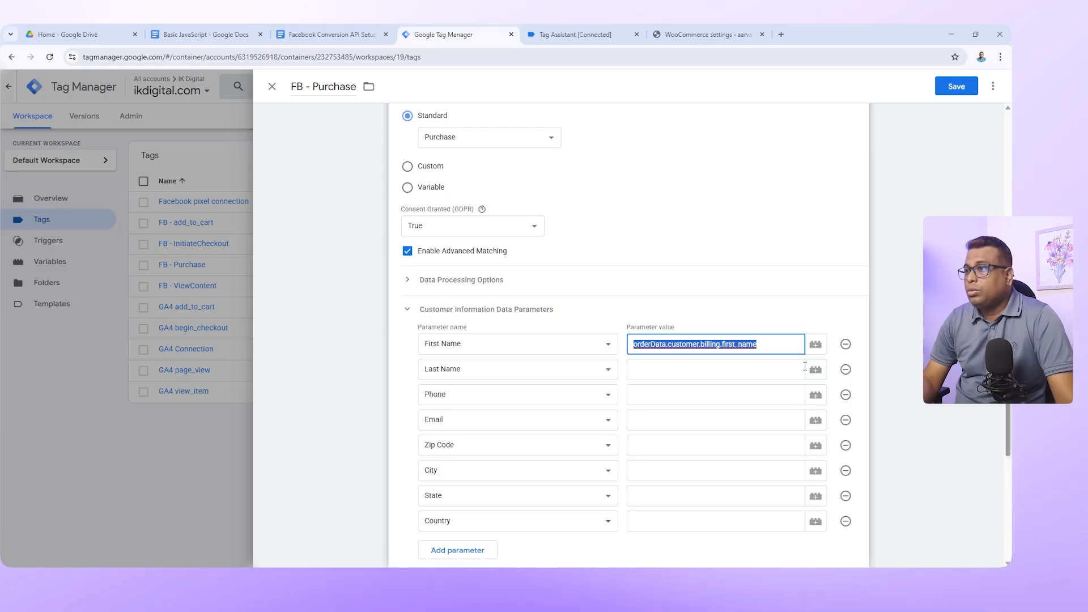
key(BackSpace)
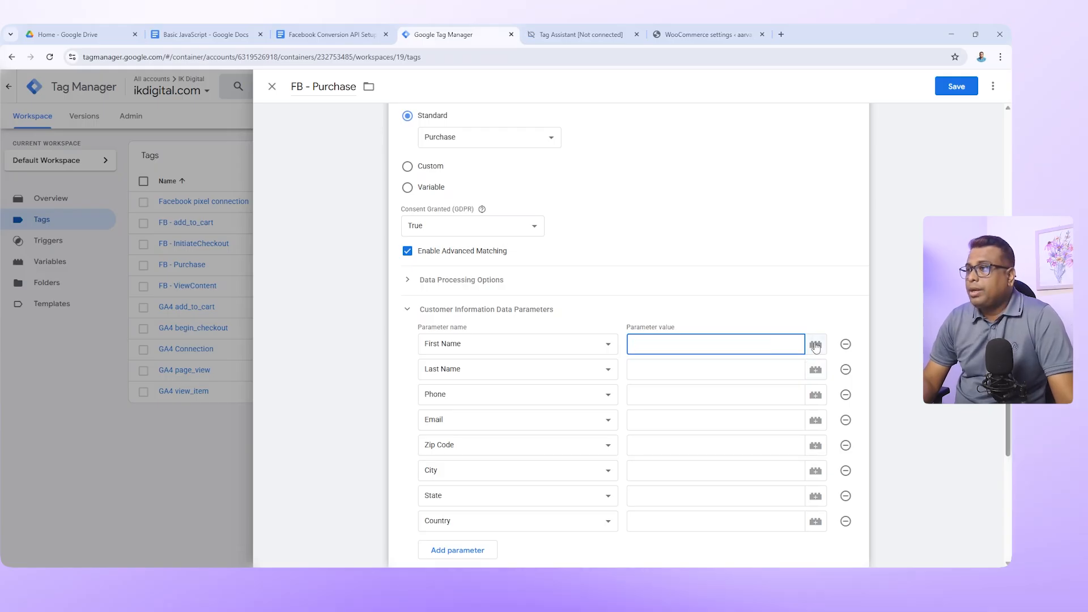
click(816, 344)
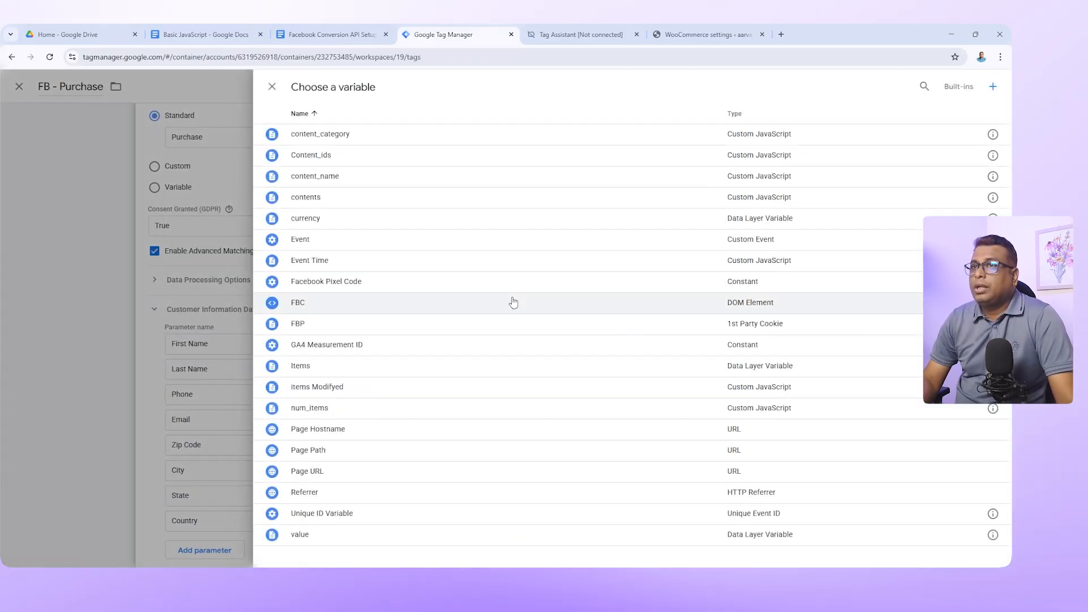
click(993, 89)
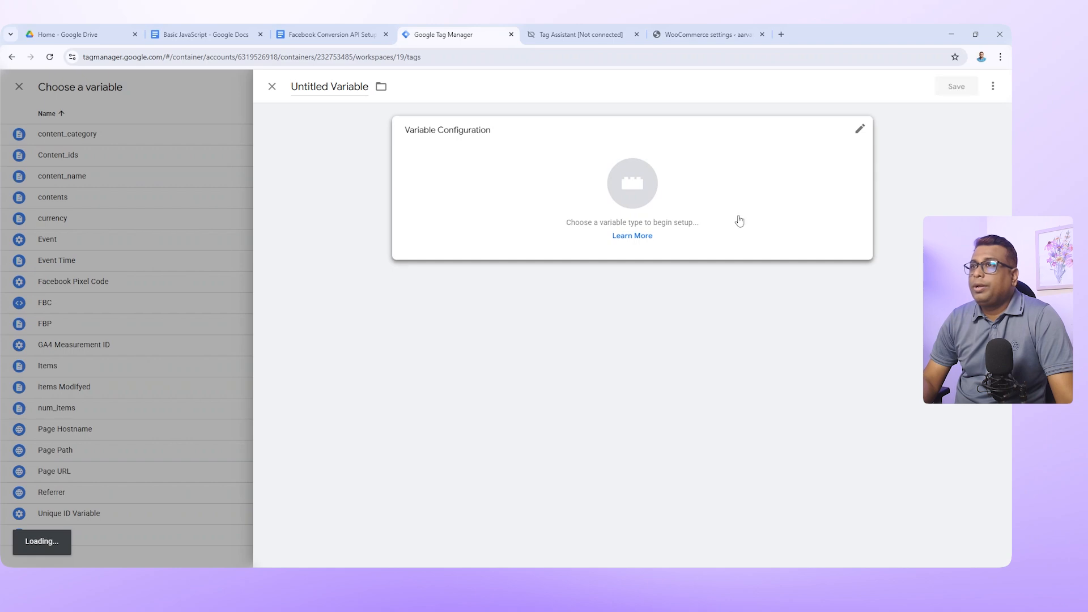
click(858, 128)
scroll(845, 423, down, 2)
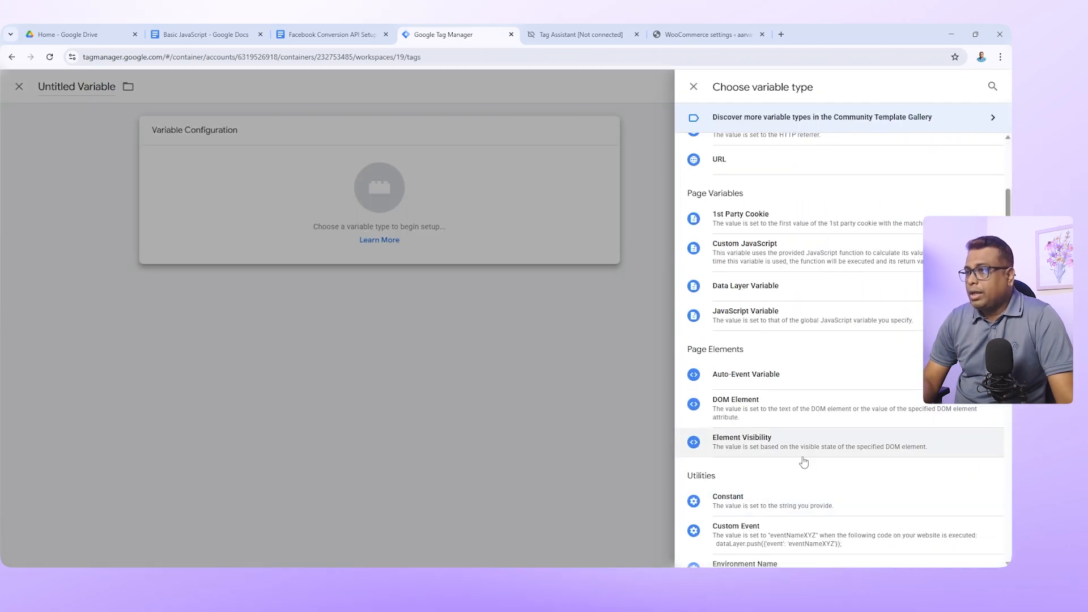
click(772, 288)
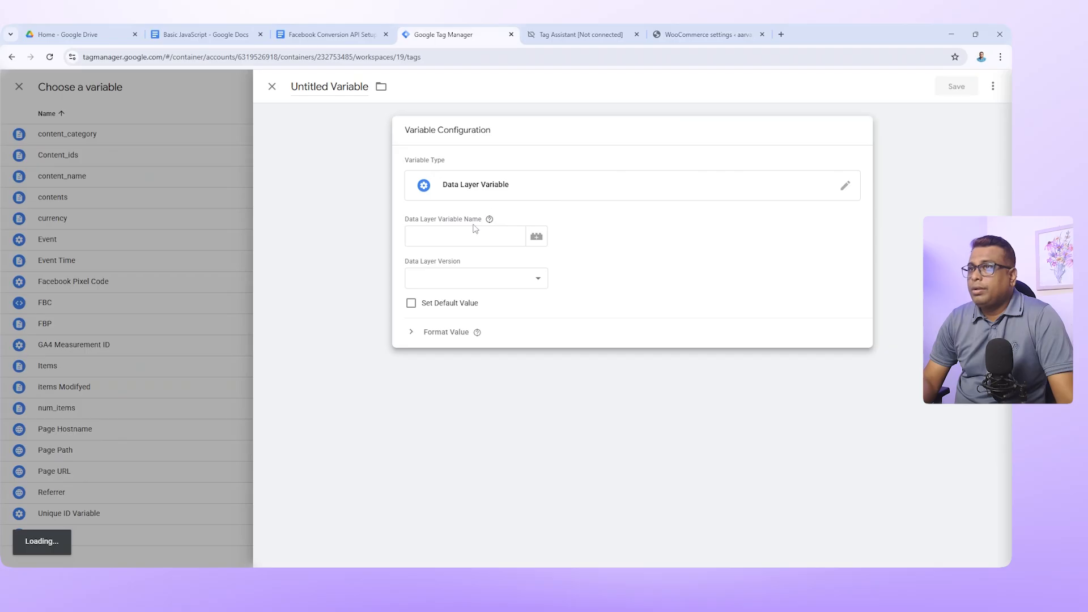
- Set the Data Layer Variable Name to orderData.customer.billing.first_name, title the variable first_name and save it
click(446, 232)
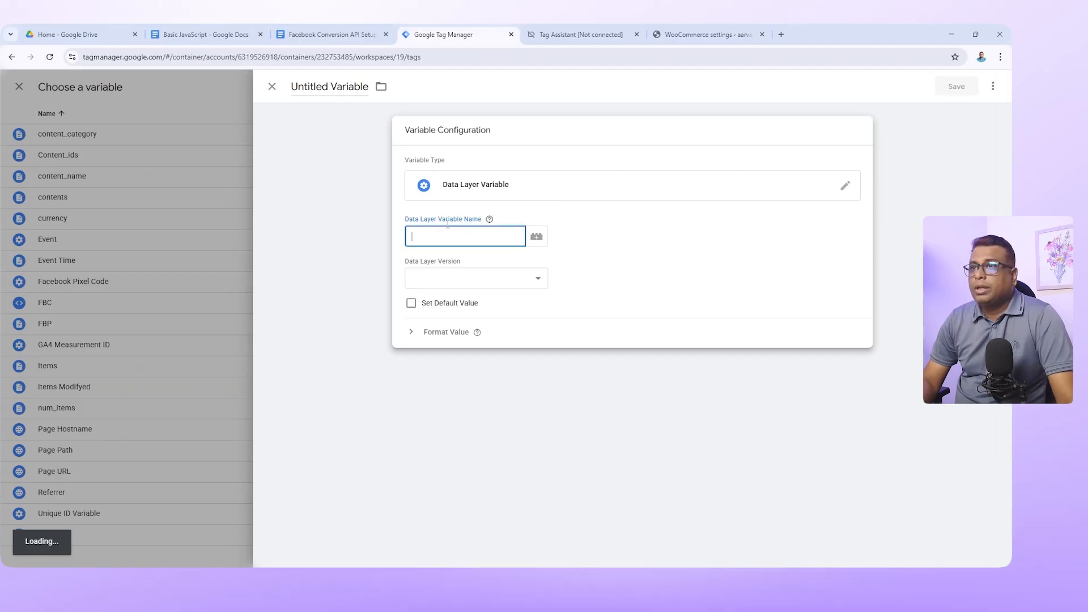
click(428, 236)
text(orderData.customer.billing.first_name)
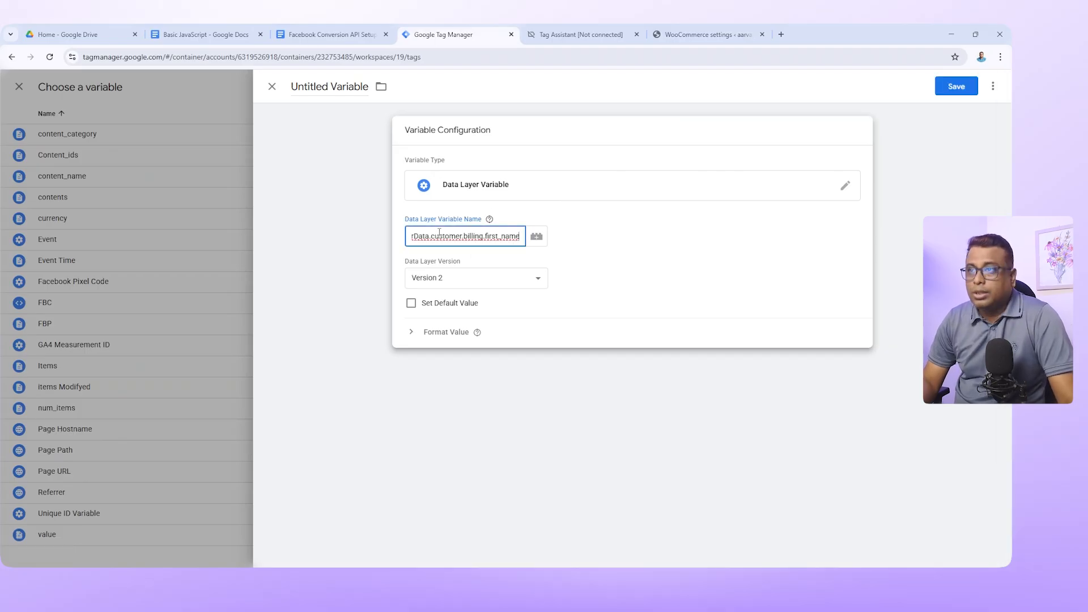
double_click(486, 236)
key(ctrl+c)
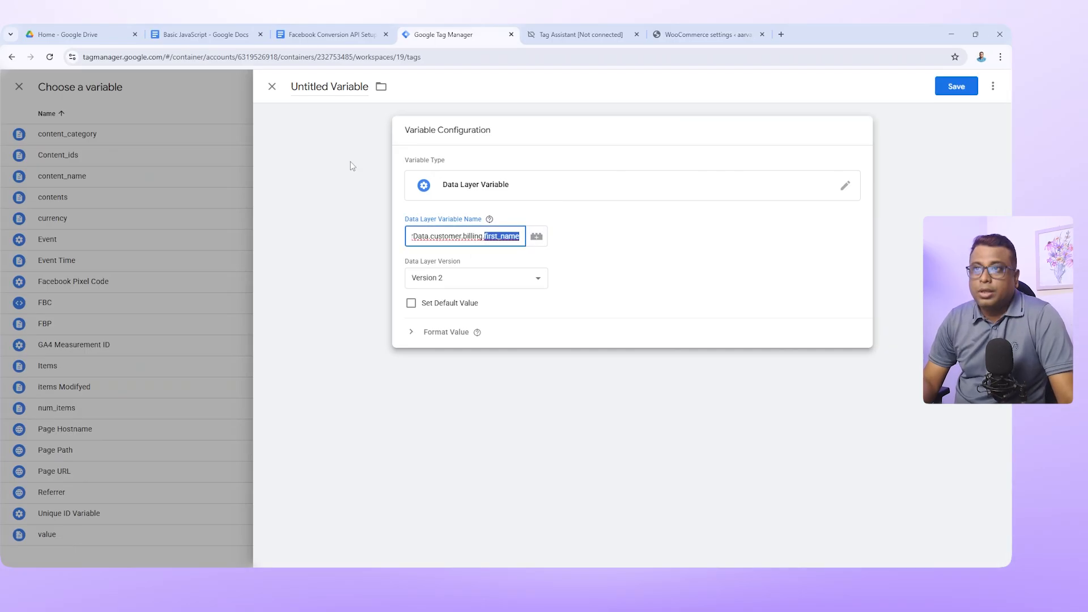
click(489, 218)
click(336, 87)
key(ctrl+a)
key(ctrl+v)
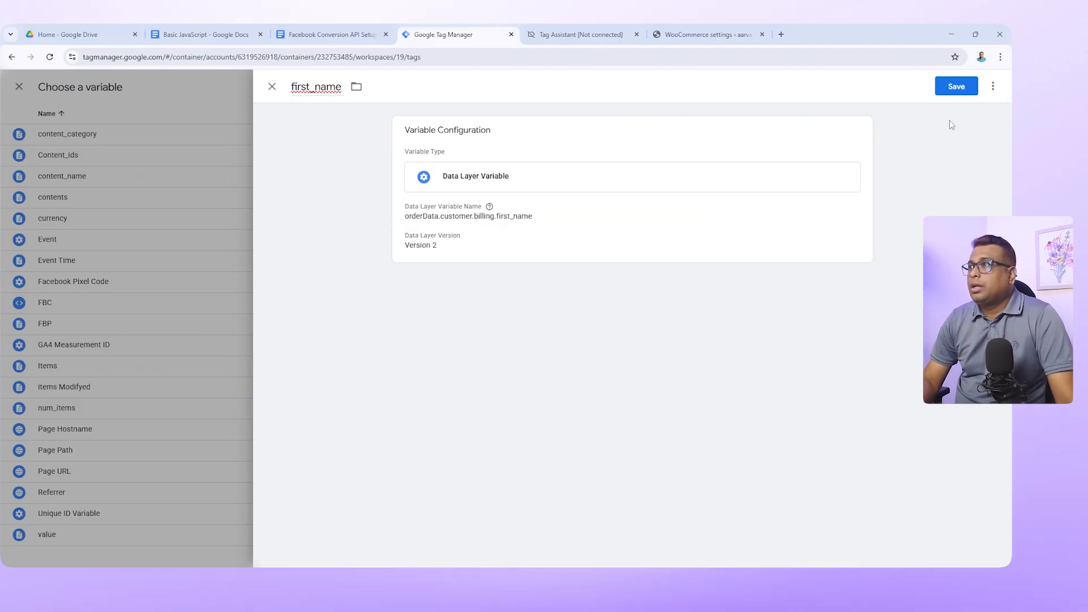
click(957, 86)
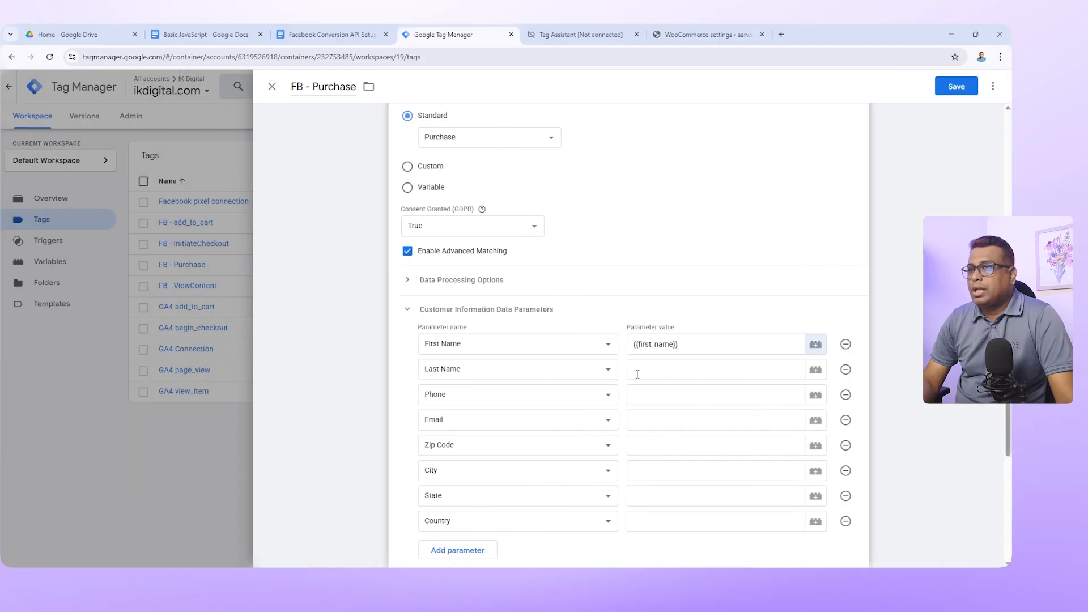
- Create a Data Layer Variable for the Last Name parameter using the document's path orderData.customer.billing.last_name
click(332, 34)
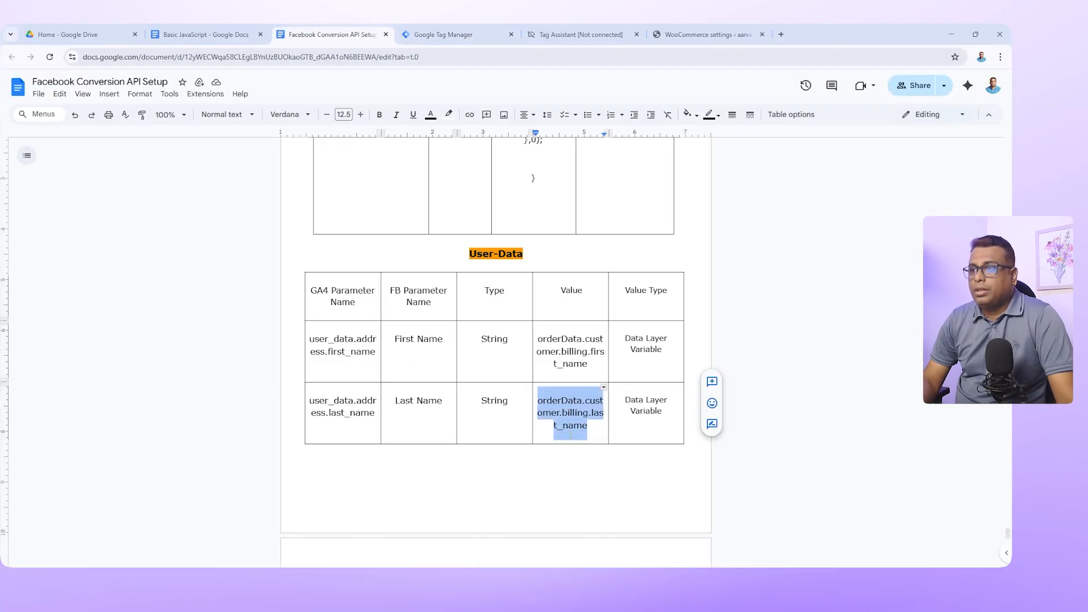
click(430, 31)
click(813, 376)
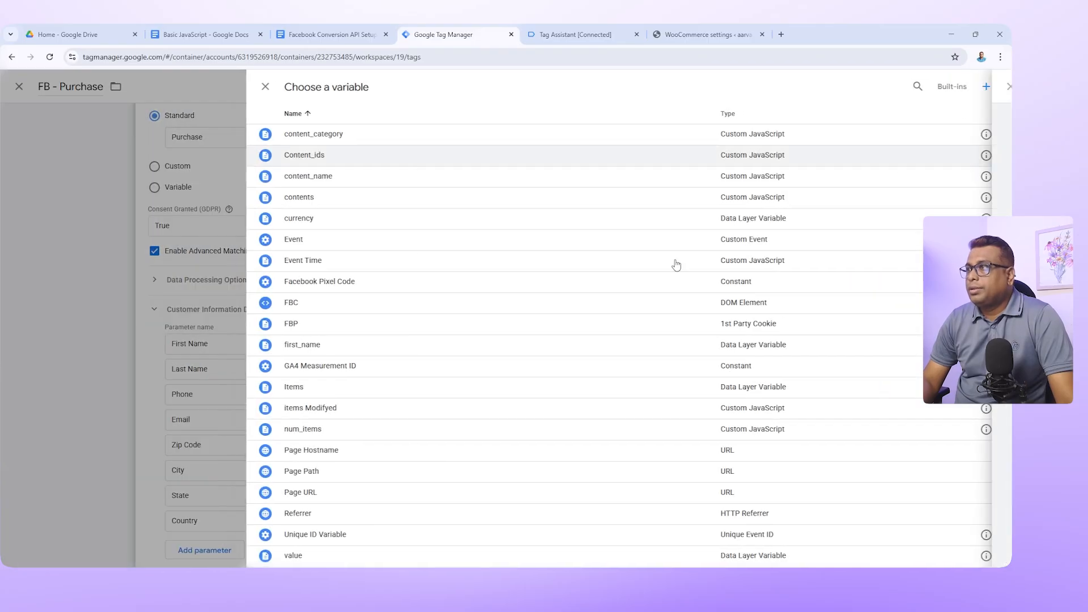
click(993, 86)
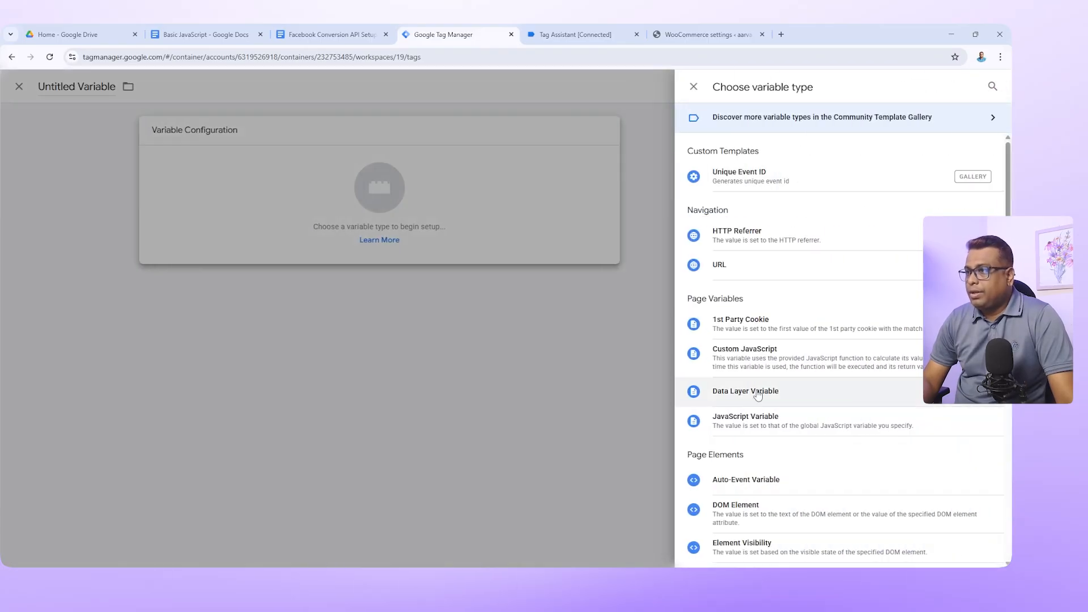
click(757, 392)
click(443, 237)
text(rData.customer.billing.last_name)
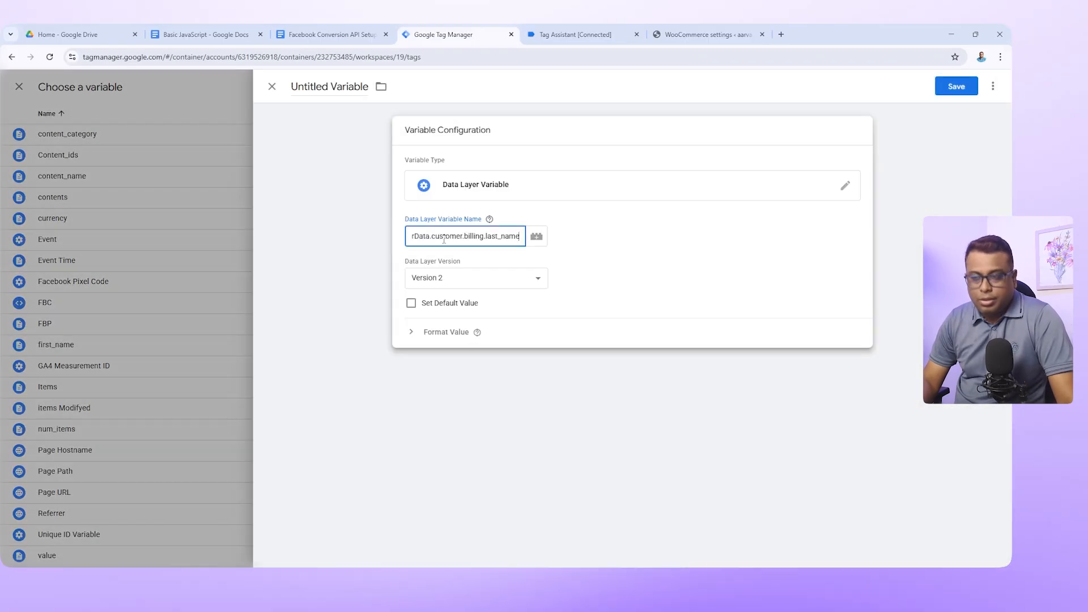
- Title the new variable last_name and save it as the Last Name parameter's value
drag(496, 236, 519, 236)
key(ctrl+c)
click(384, 113)
click(329, 86)
key(ctrl+v)
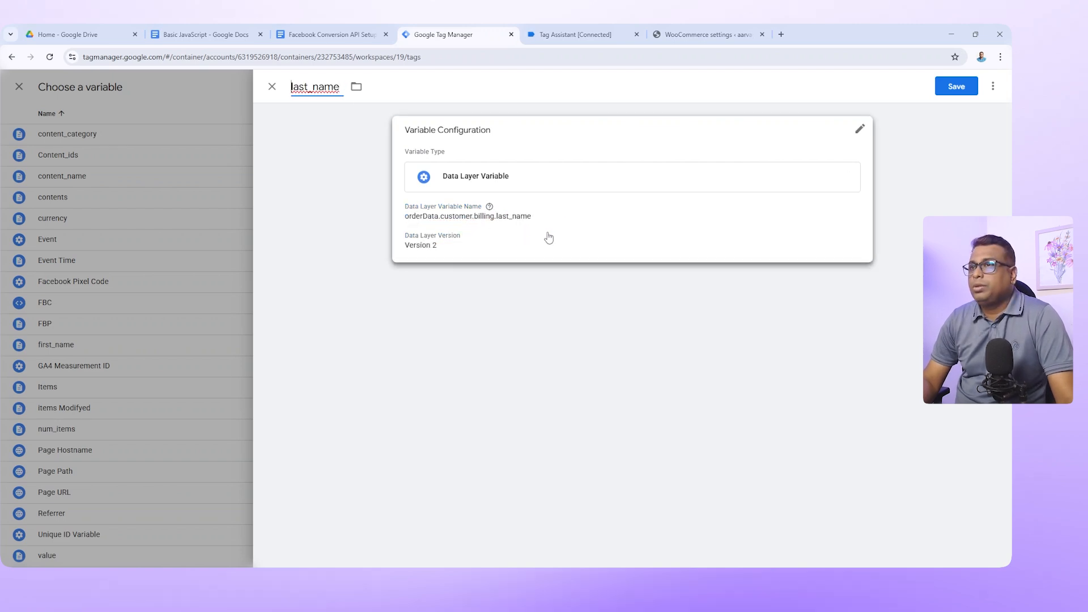
click(949, 93)
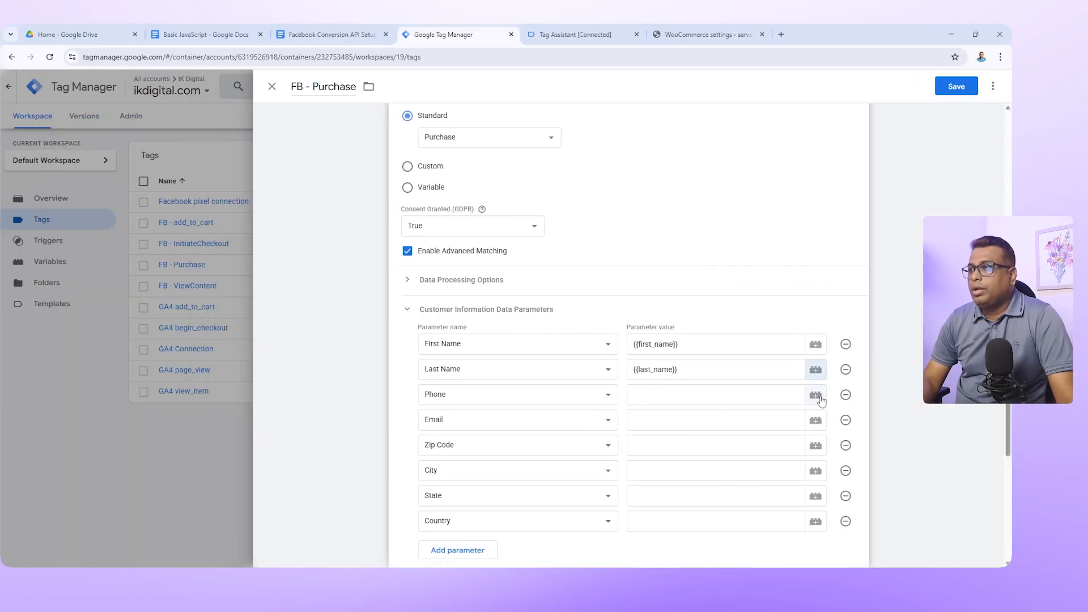
- Copy the name Phone from the Facebook Conversion API Setup document and open the Phone parameter's variable choice in Google Tag Manager
click(213, 33)
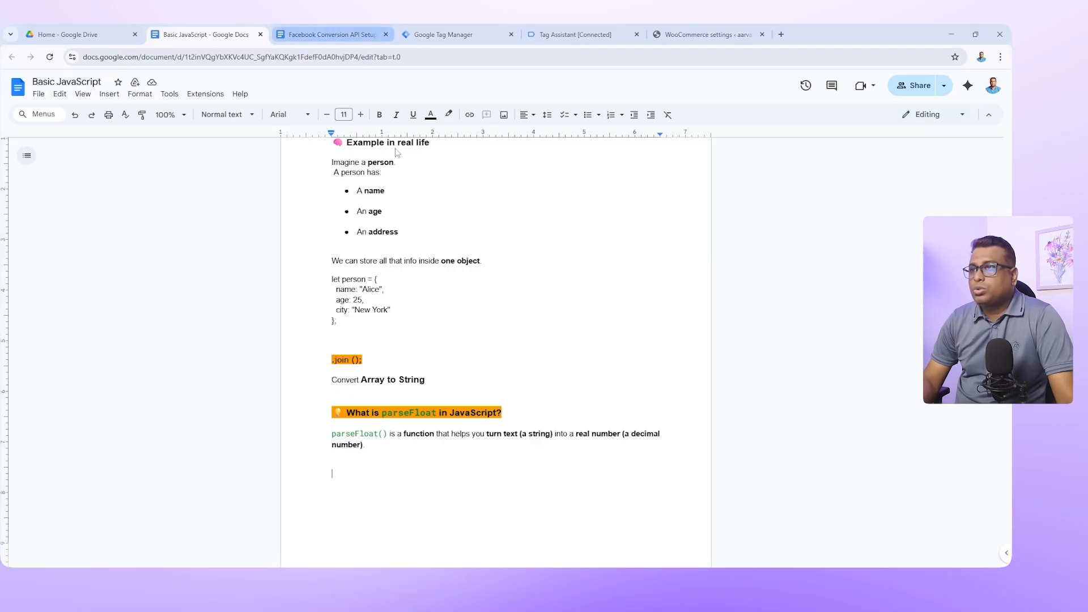
click(335, 31)
scroll(632, 408, down, 5)
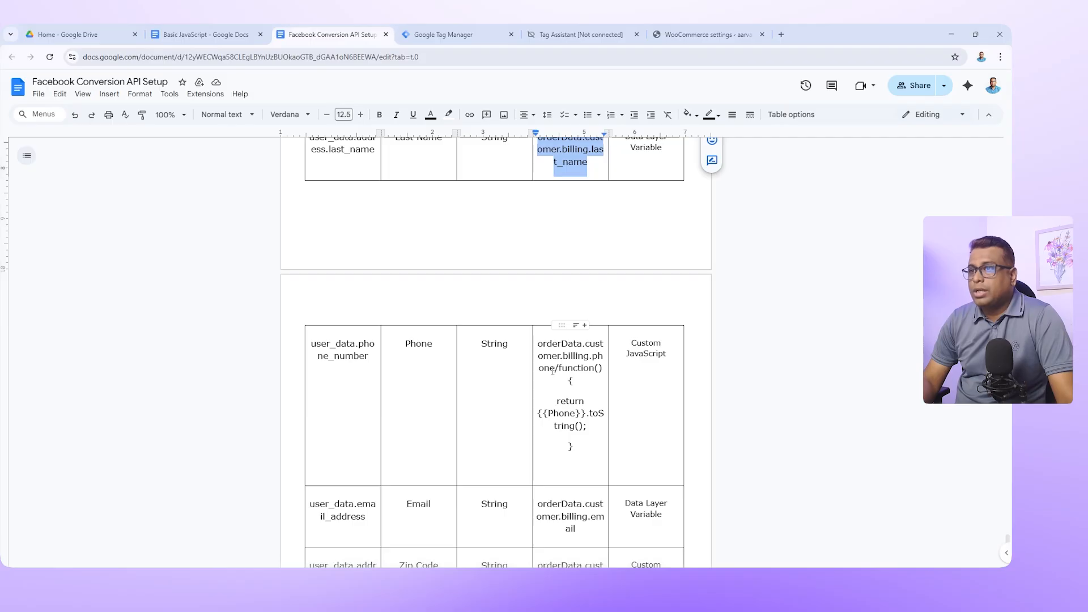
double_click(417, 342)
click(443, 31)
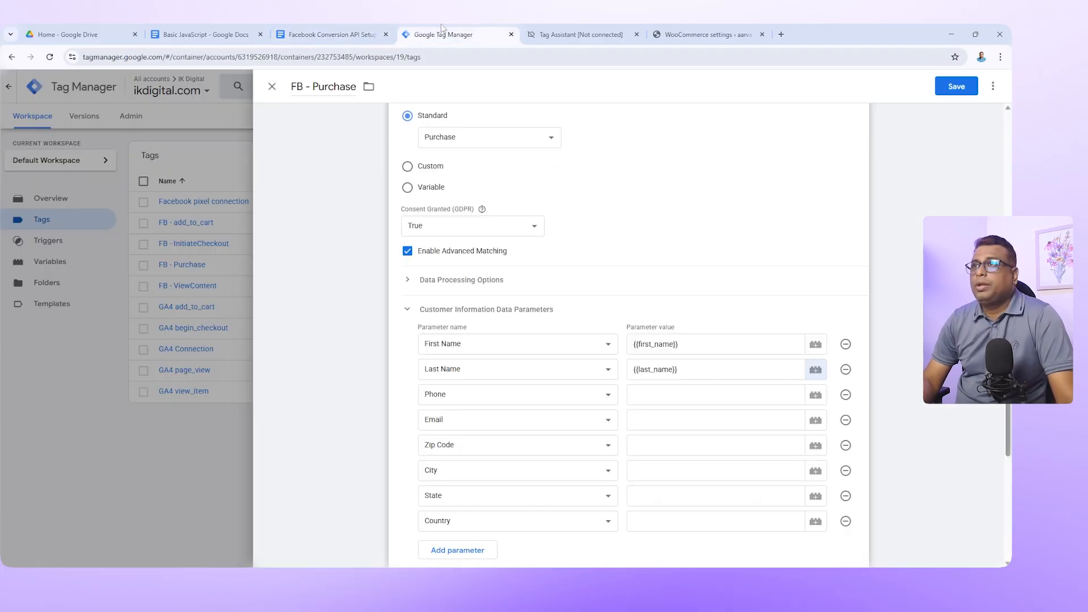
click(815, 397)
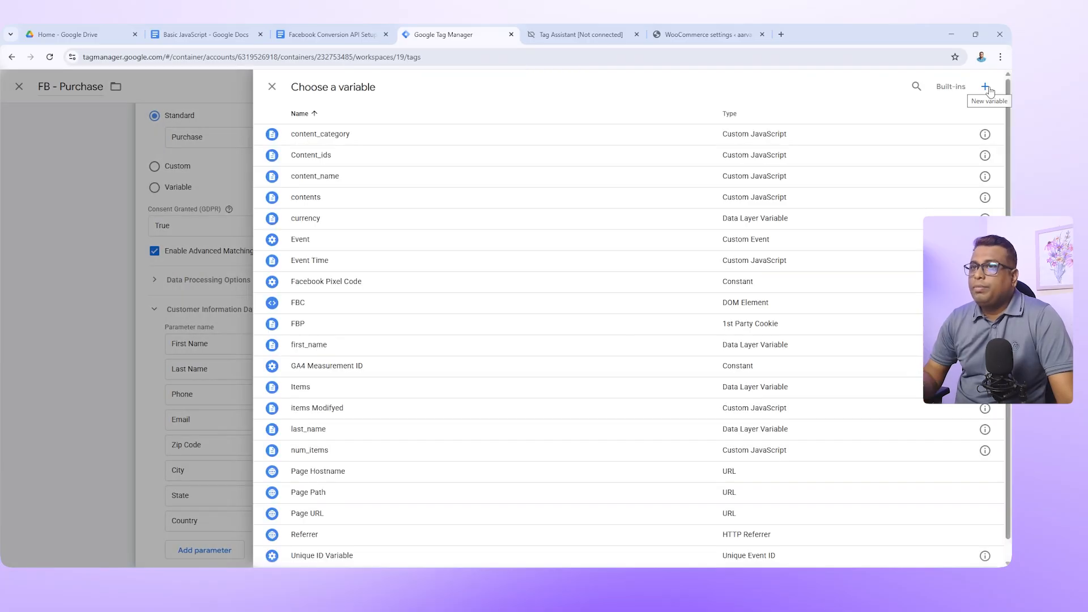
- Examine the billing phone field in Tag Assistant's purchase orderData and the phone type required by the setup document
click(580, 31)
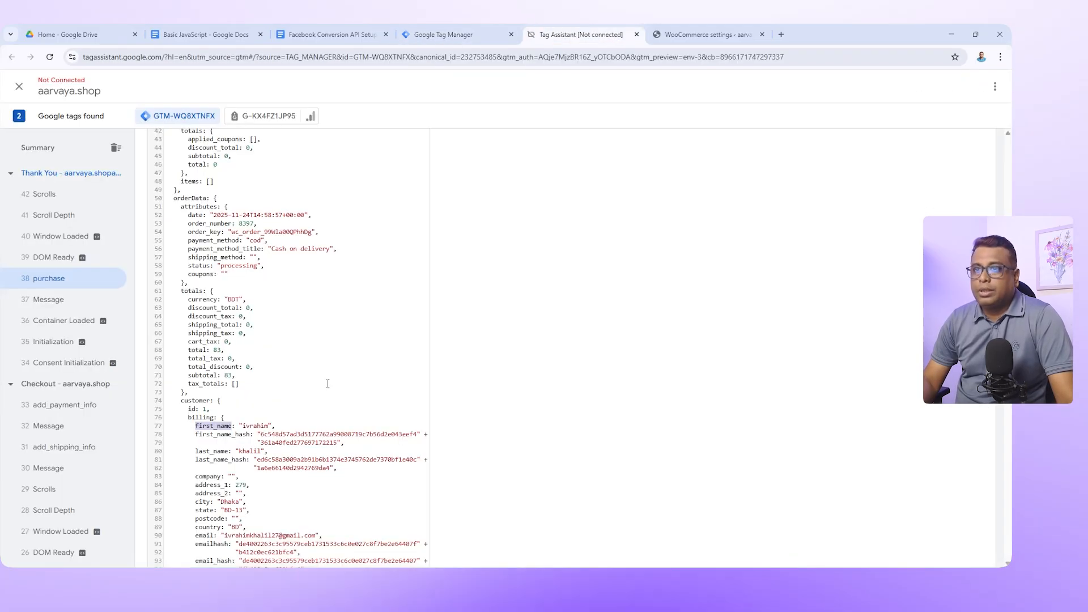
scroll(302, 449, down, 2)
scroll(252, 465, down, 2)
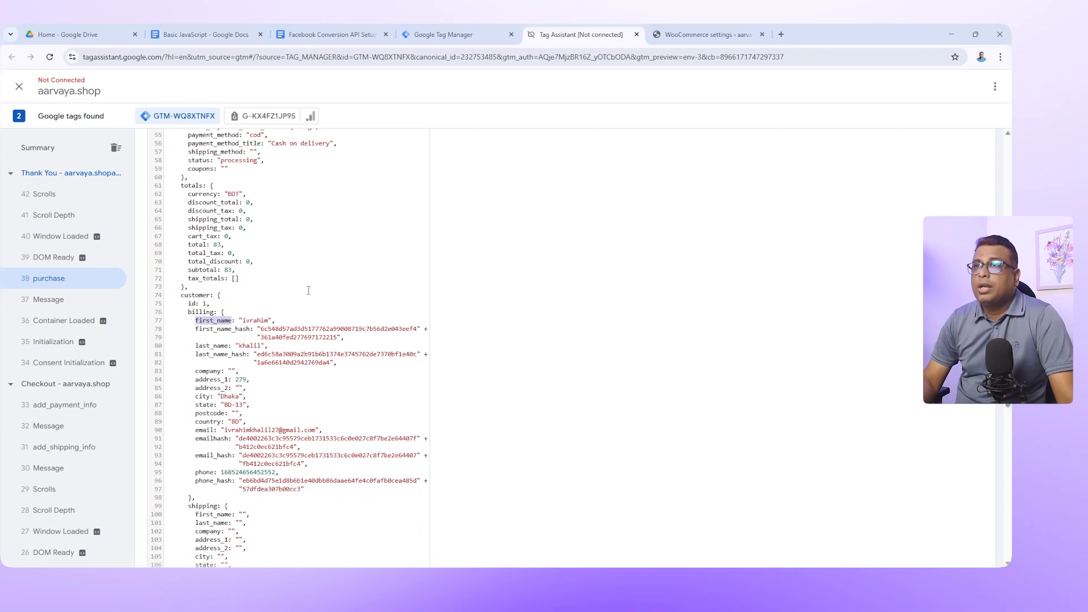
click(317, 35)
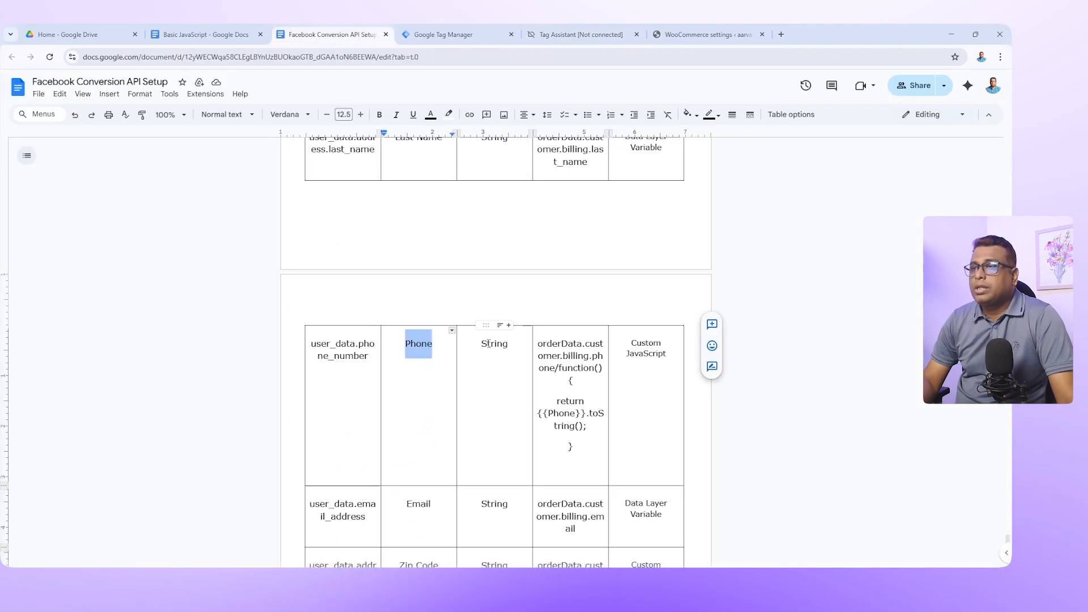
click(558, 25)
click(470, 25)
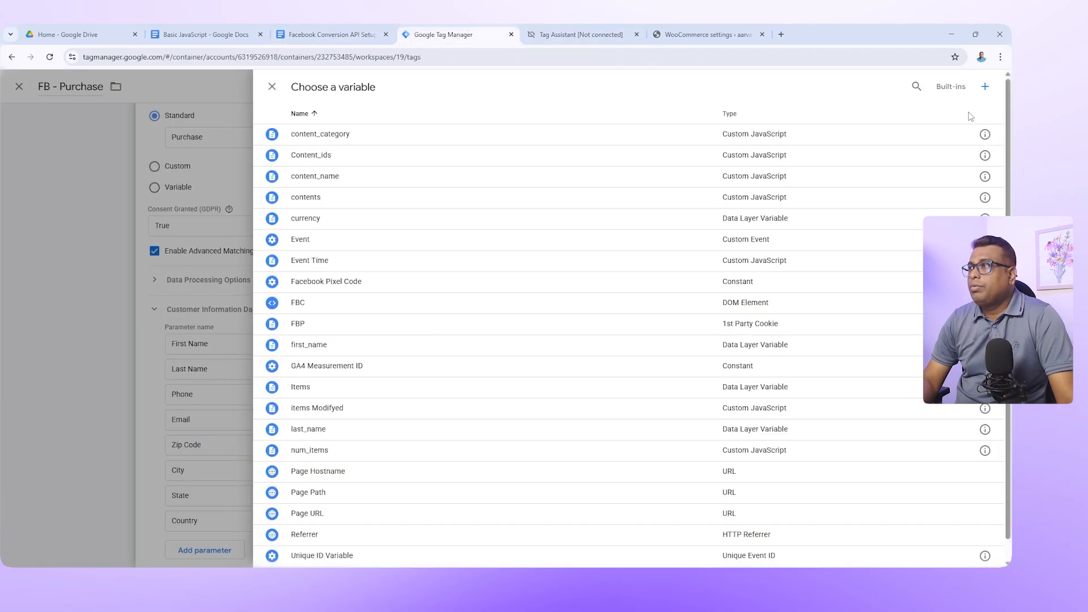
- Create a new Data Layer Variable for the Phone parameter and title it Phone
click(985, 86)
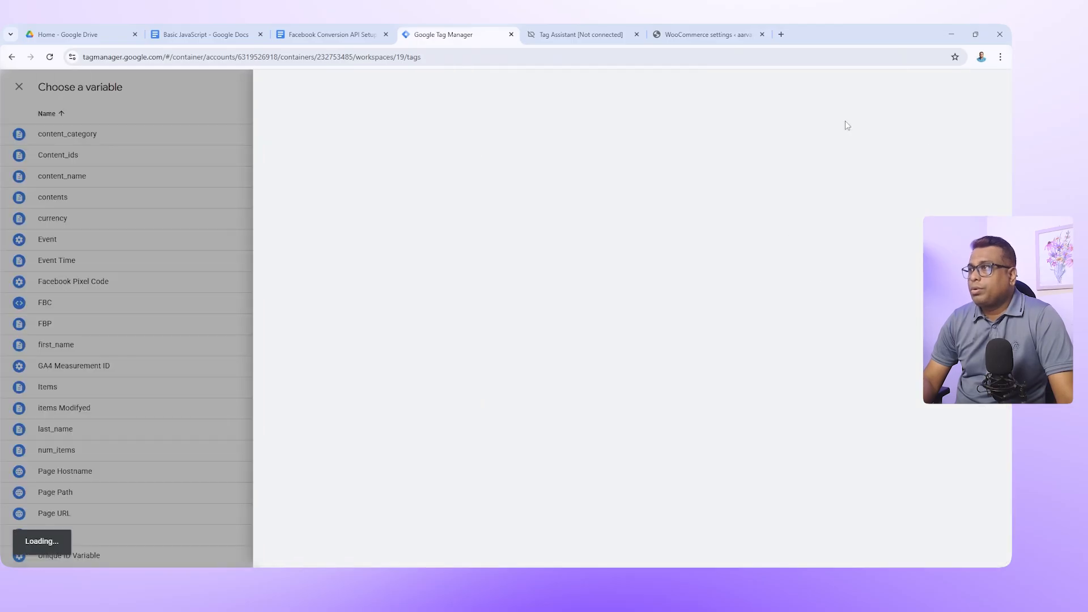
click(854, 132)
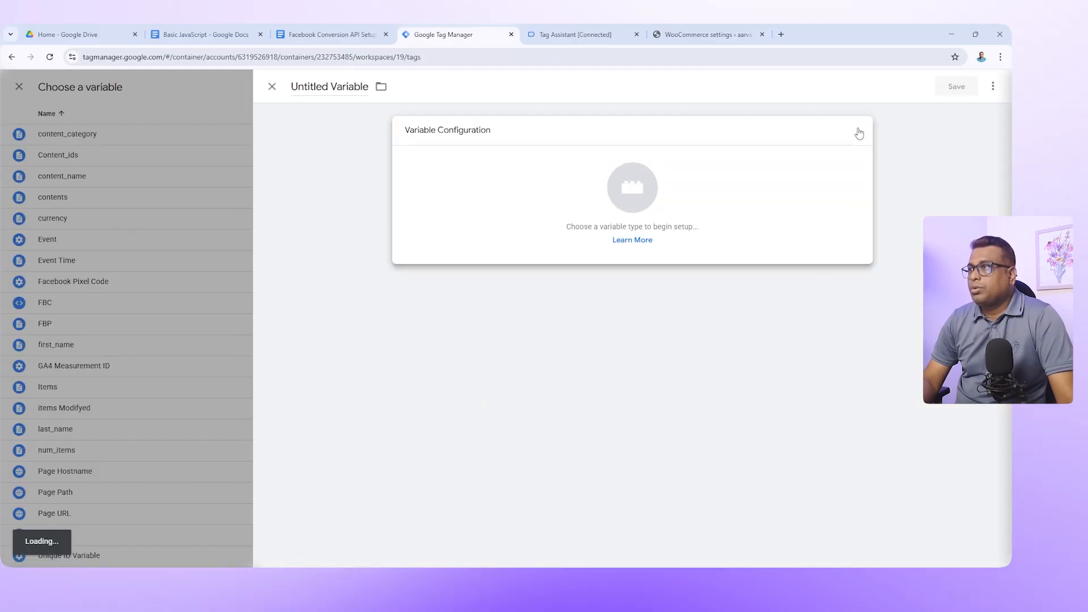
click(771, 402)
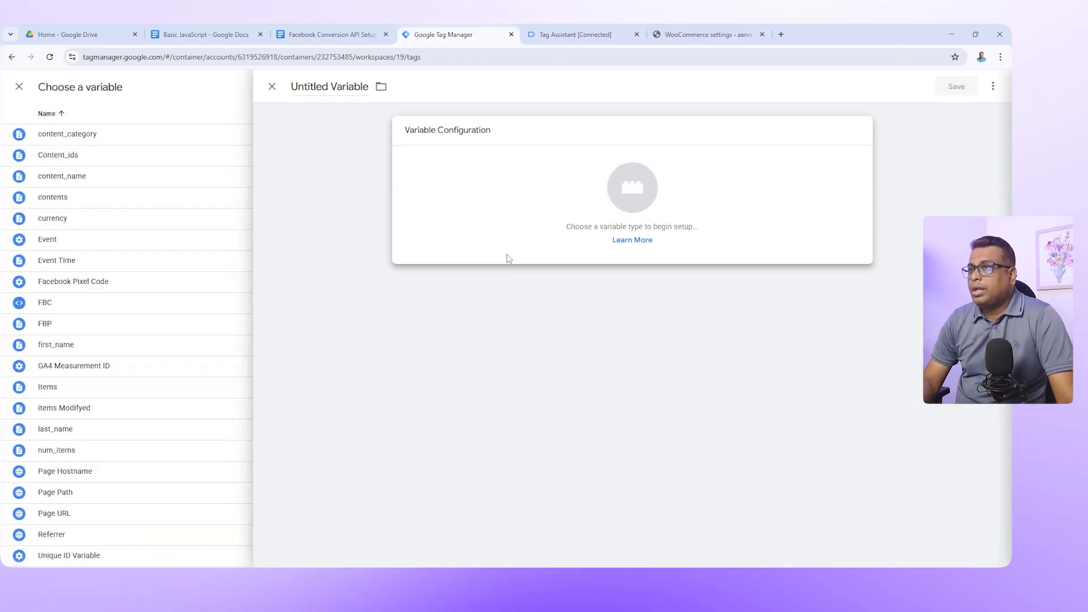
key(ctrl+v)
key(ctrl+a)
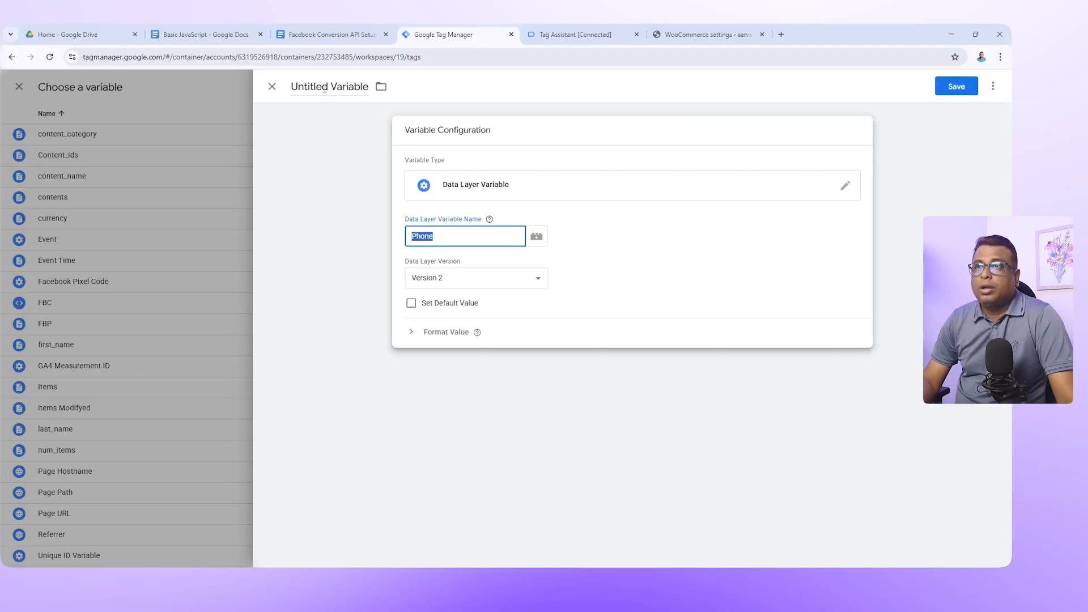
click(325, 88)
key(ctrl+a)
key(ctrl+v)
- Set the Data Layer Variable Name to the document's path orderData.customer.billing.phone and save the variable as the Phone parameter's value
click(201, 34)
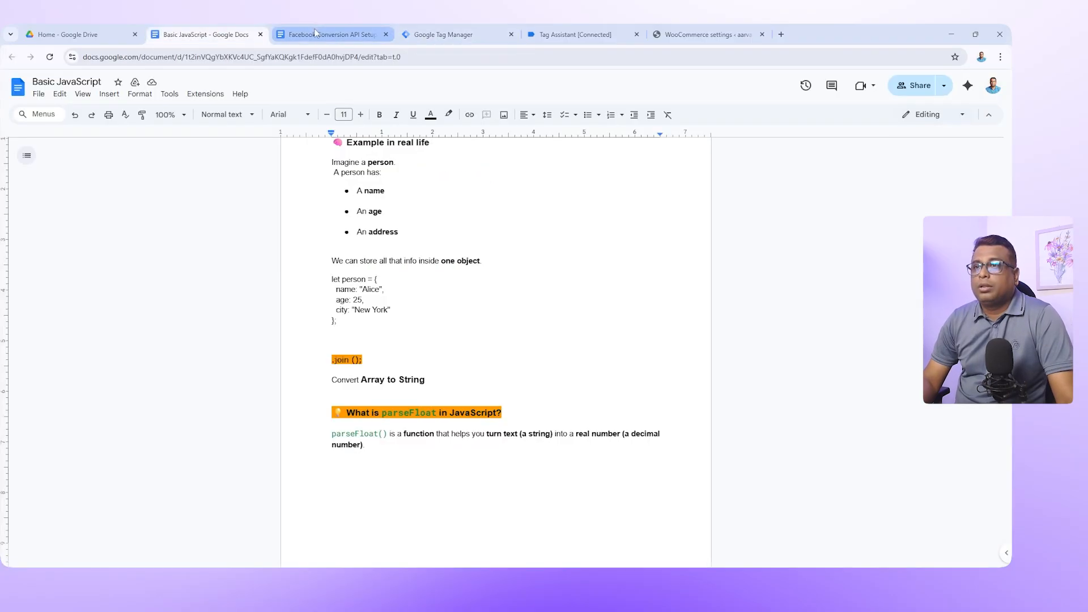
click(316, 34)
drag(554, 372, 537, 343)
key(ctrl+Tab)
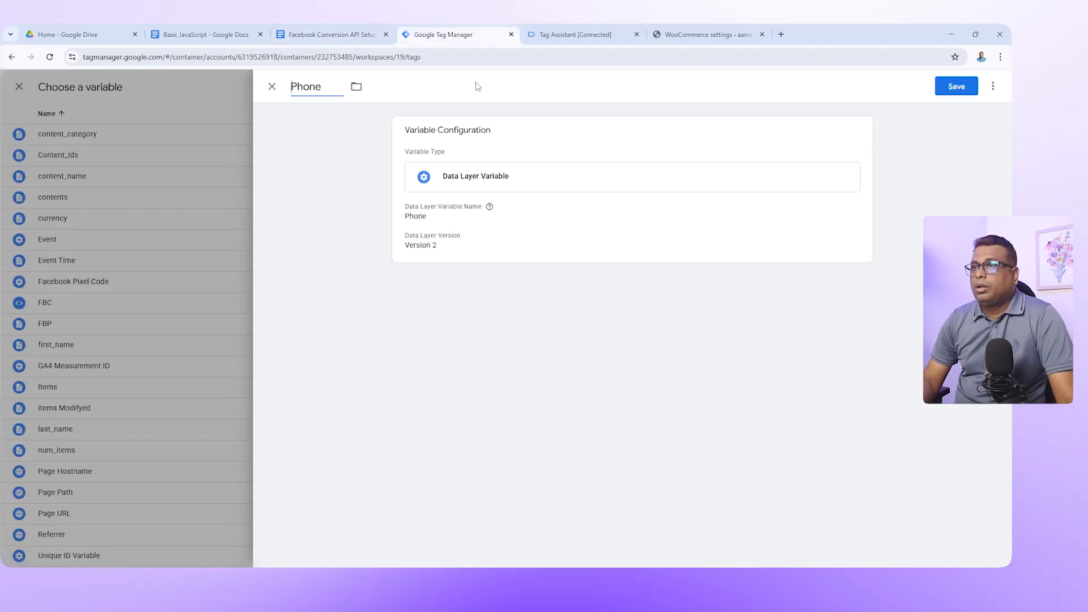
click(468, 213)
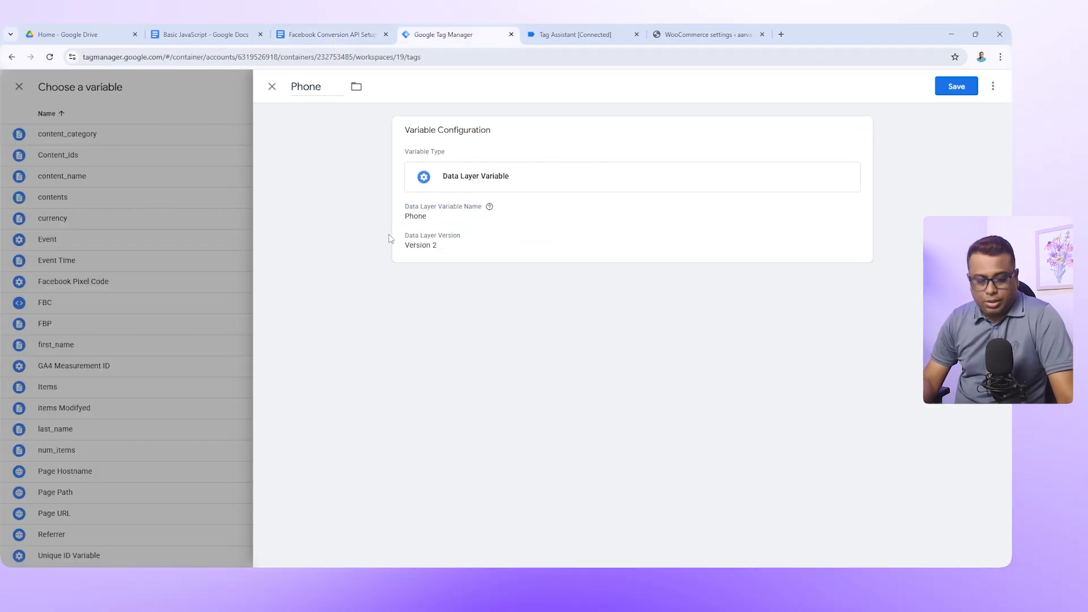
click(466, 222)
double_click(453, 237)
key(ctrl+v)
click(957, 91)
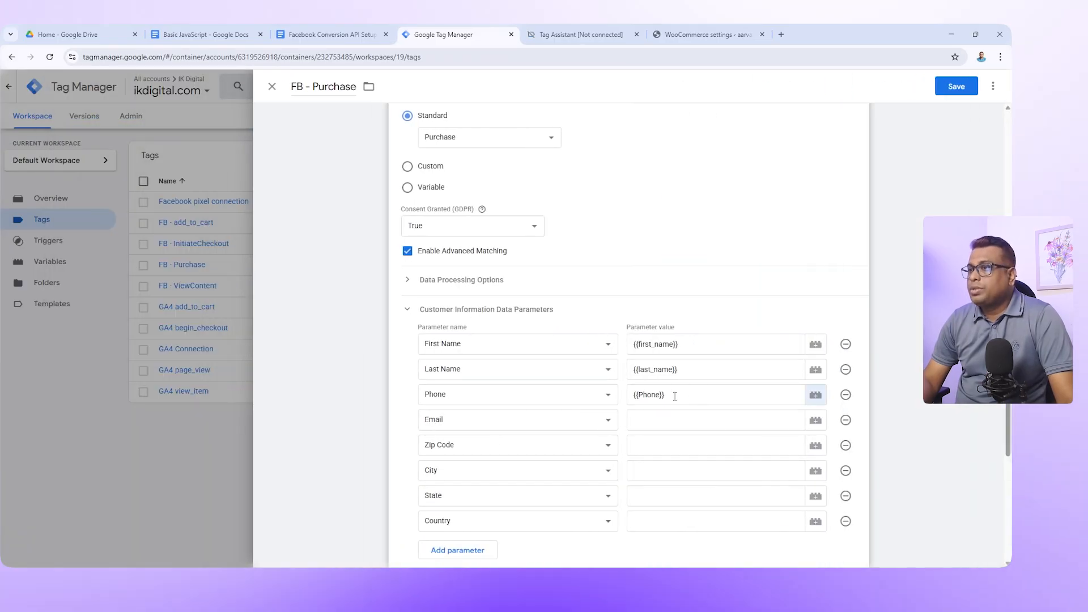
- Create a Custom JavaScript variable for the Phone parameter, using the setup document's function that returns {{Phone}}.toString()
click(694, 399)
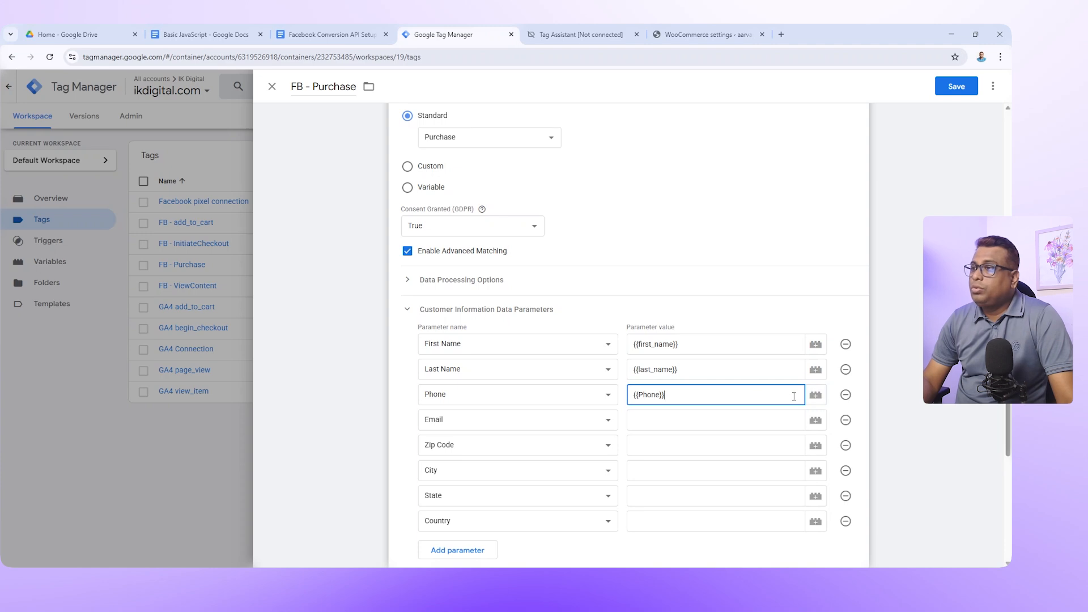
click(815, 400)
click(985, 90)
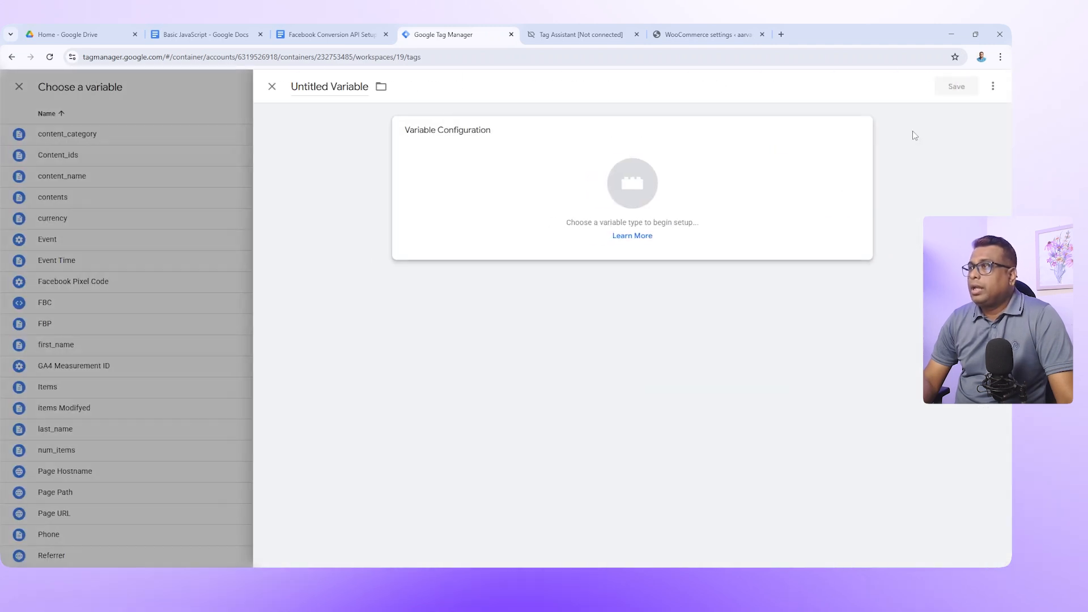
click(860, 132)
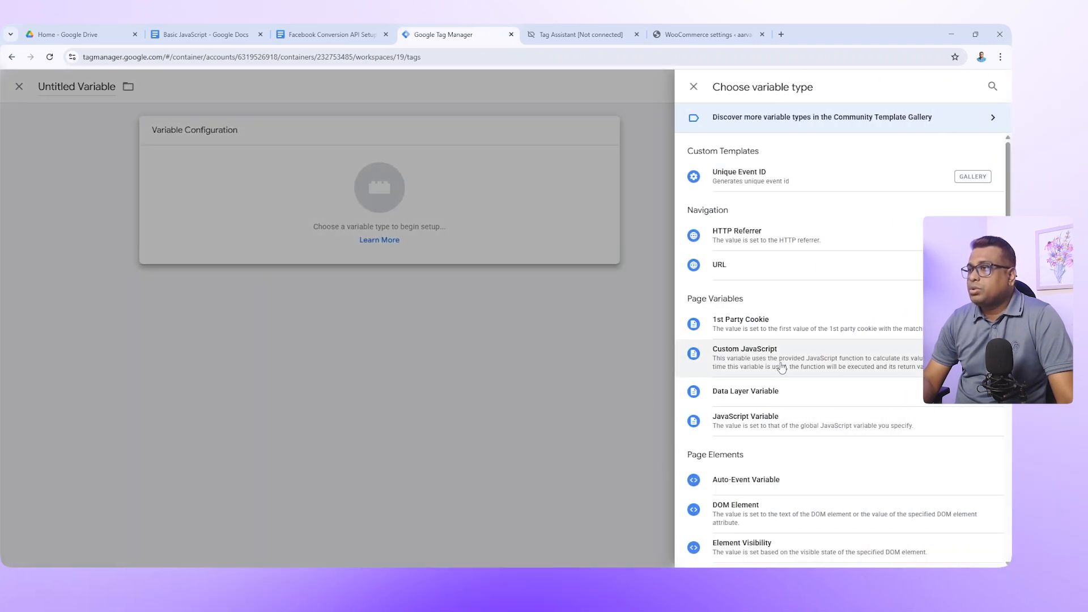
click(766, 369)
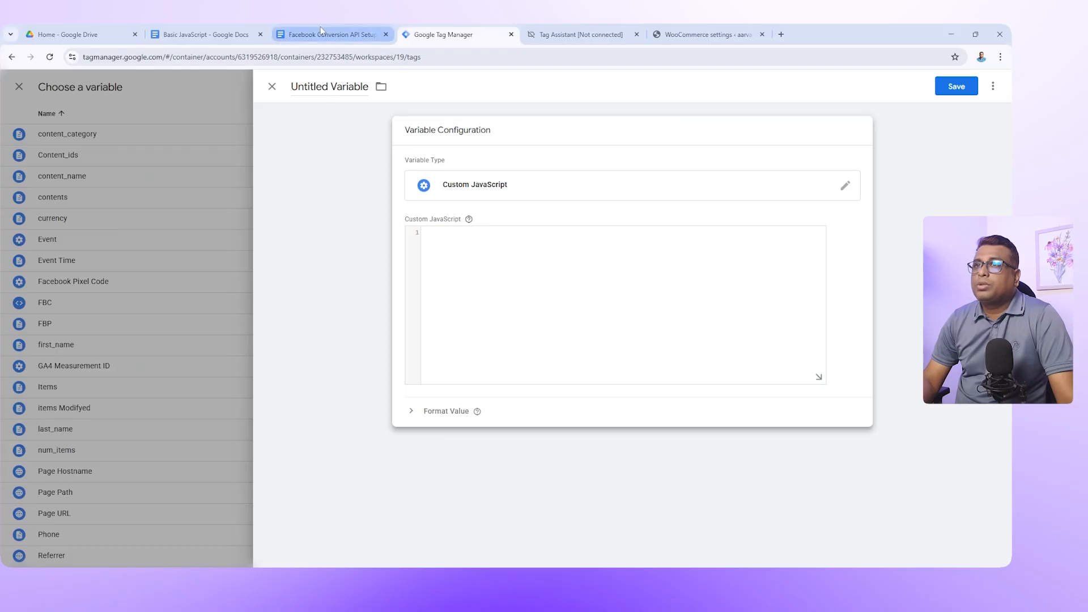
click(342, 37)
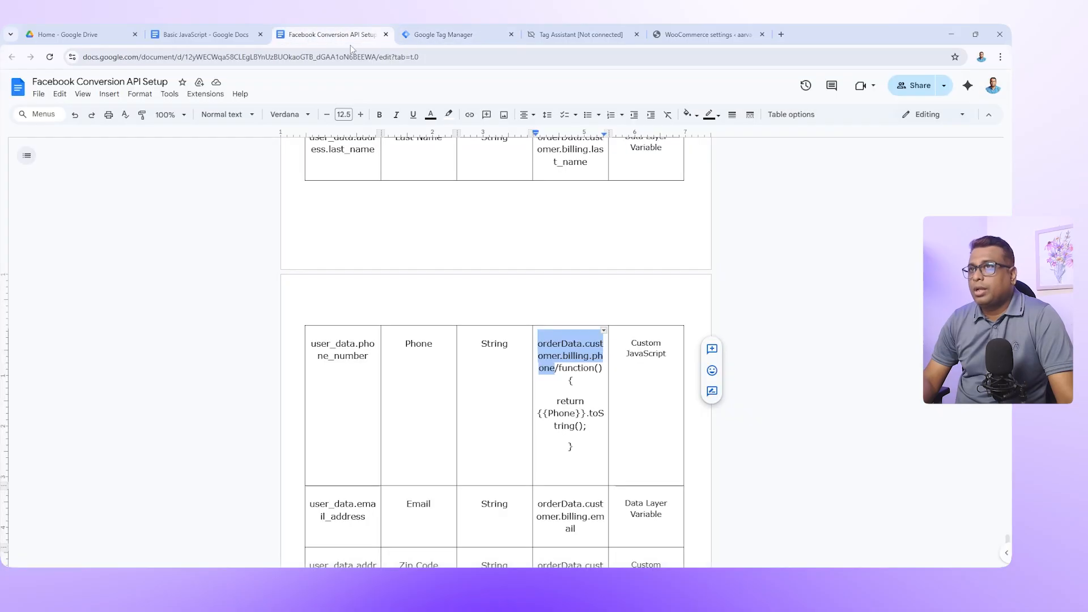
click(576, 401)
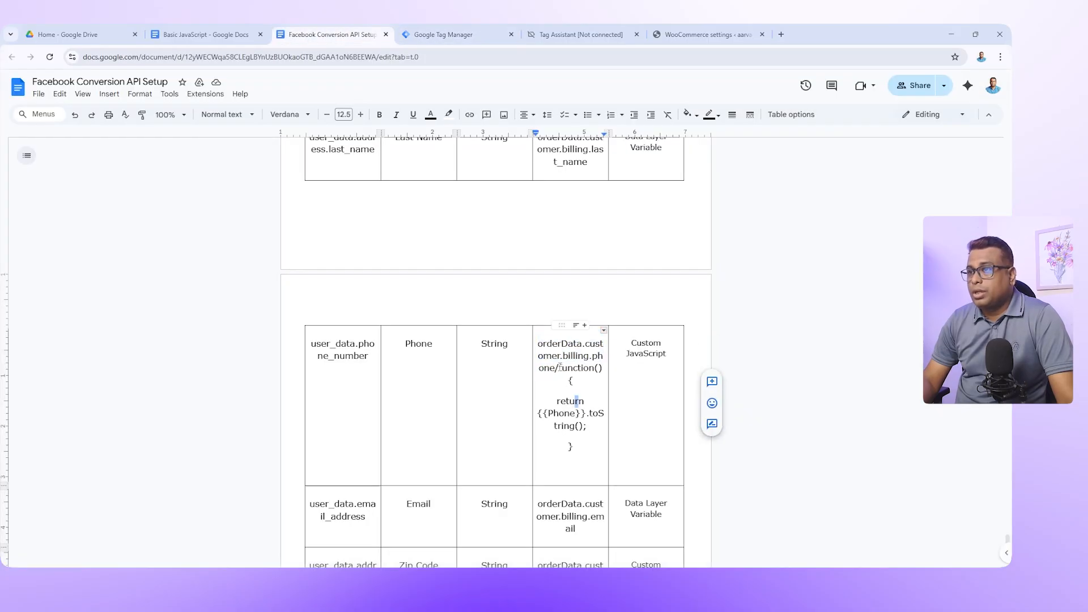
drag(560, 367, 573, 456)
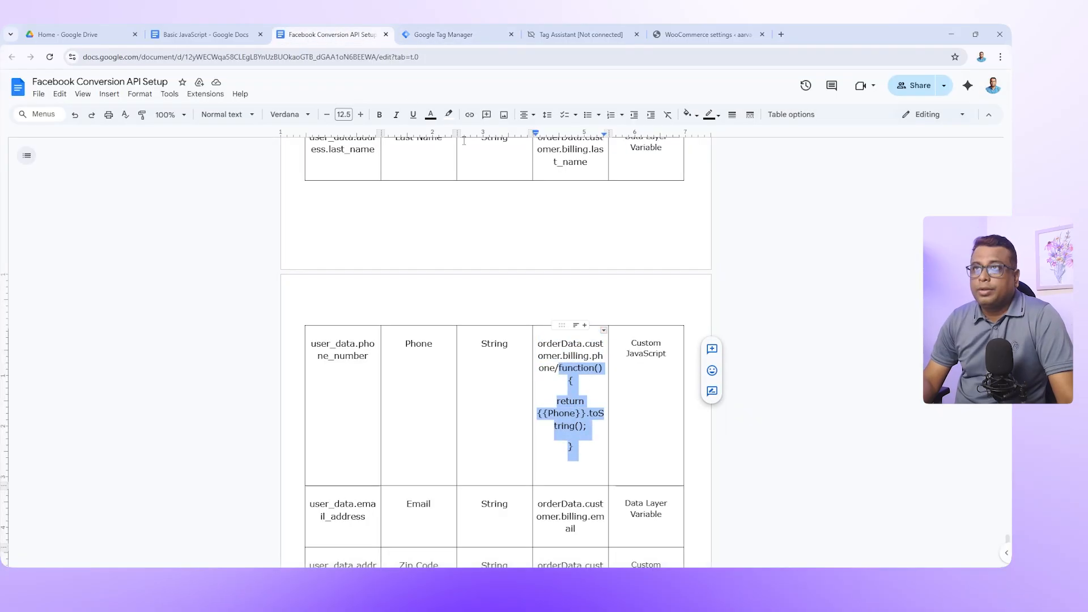
click(441, 30)
key(ctrl+v)
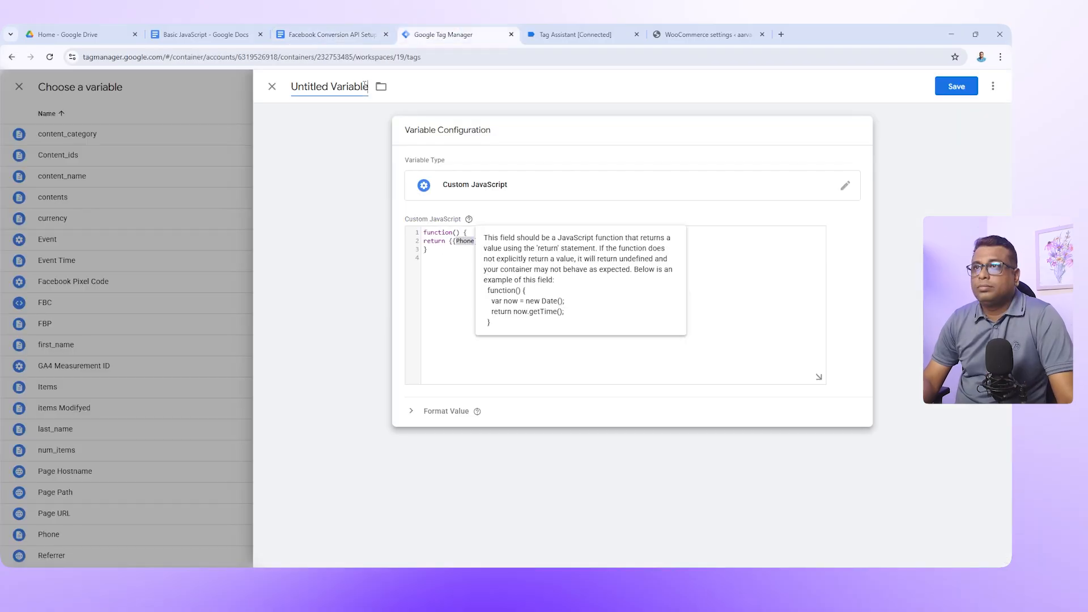
- Title the Custom JavaScript variable PhonetoString, matching the document's String type, and save it into the Phone parameter
drag(369, 86, 300, 86)
text(Phone)
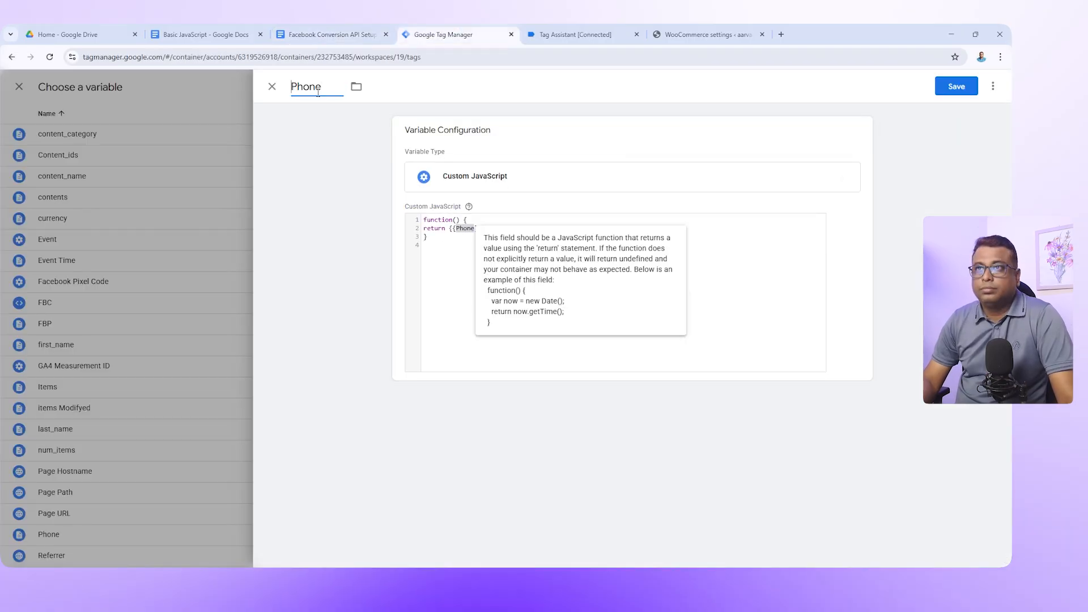
text(tracking)
click(218, 35)
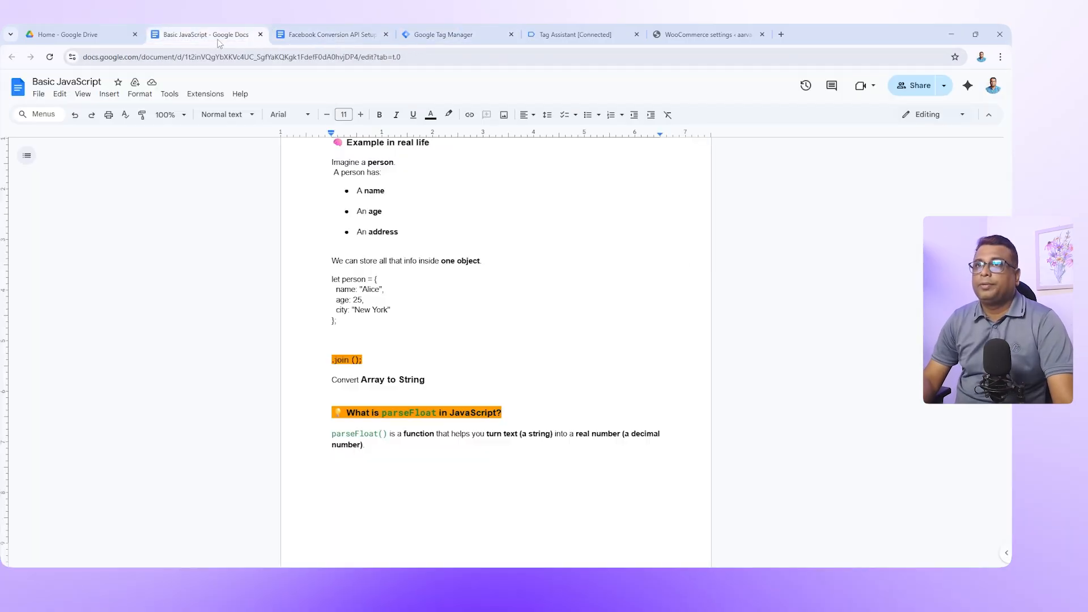
click(345, 35)
double_click(494, 343)
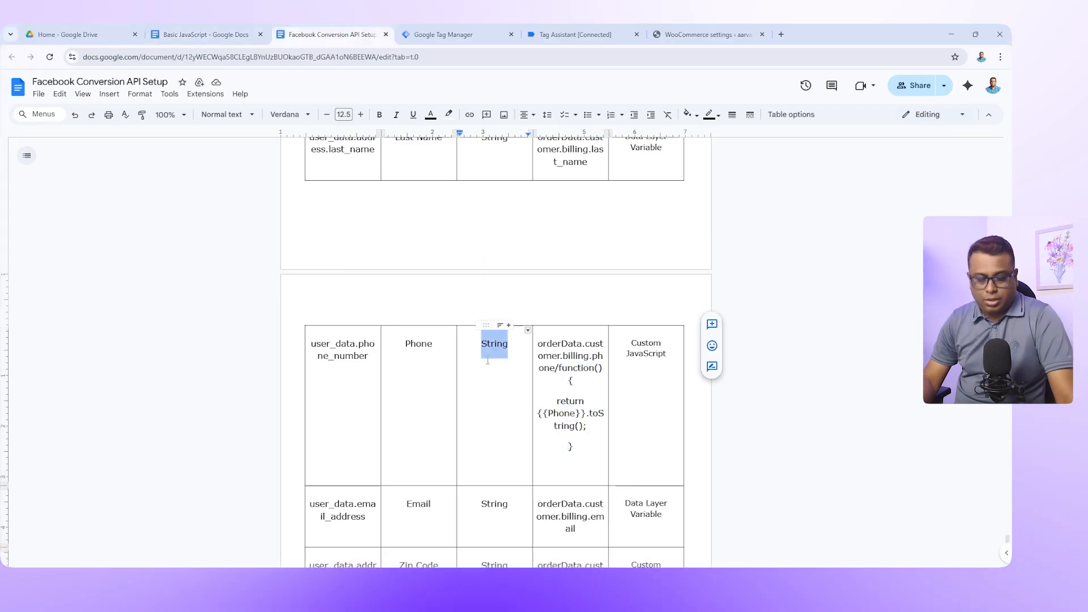
click(463, 27)
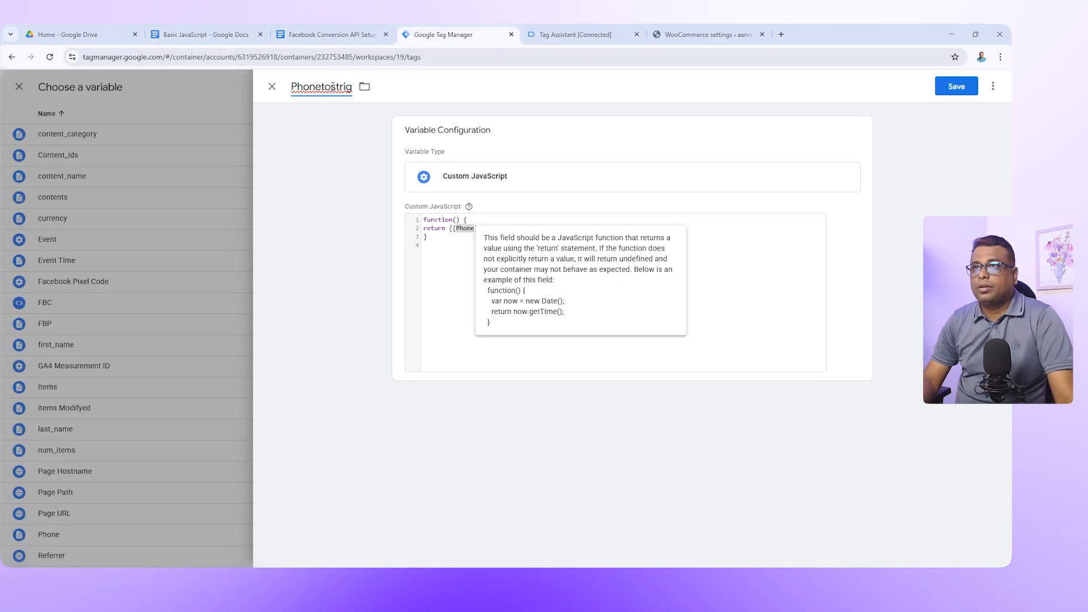
drag(349, 86, 359, 86)
text(String();)
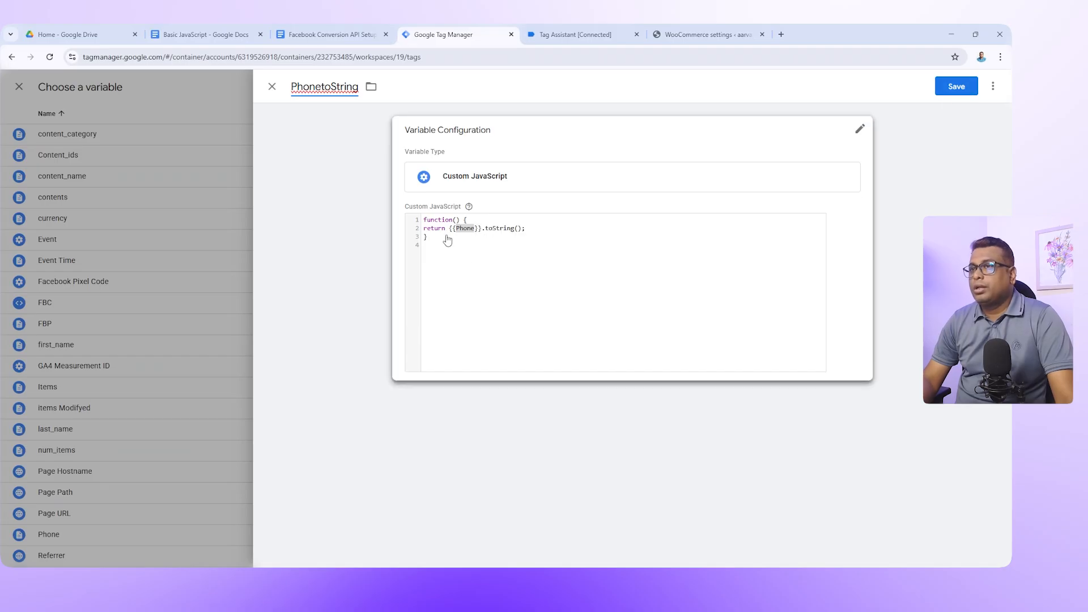
click(956, 86)
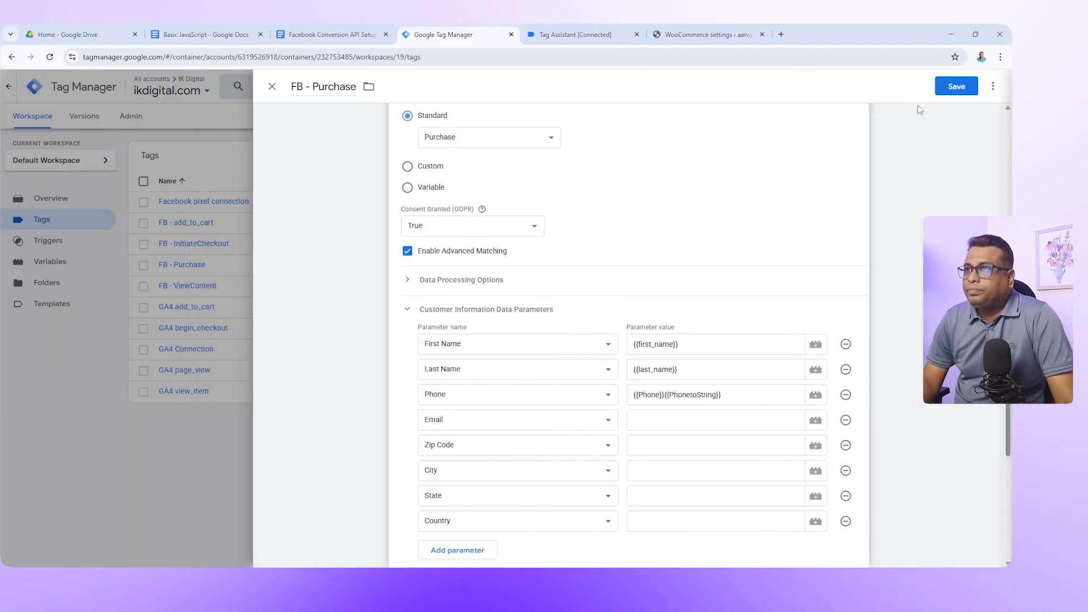
- Remove {{Phone}} from the Phone parameter's value, keeping only {{PhonetoString}}
click(669, 396)
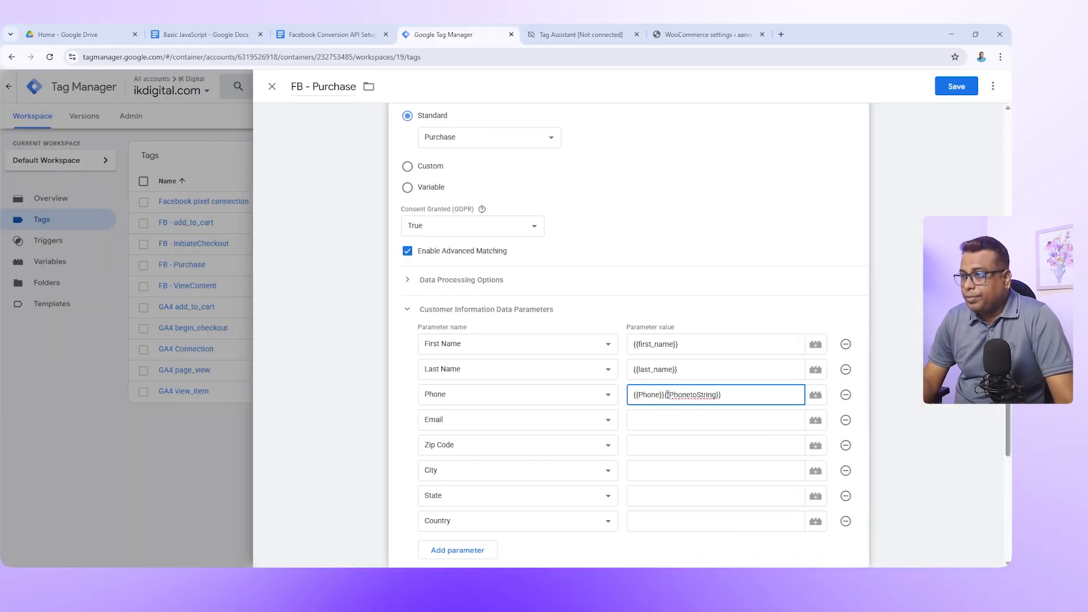
key(BackSpace)
key(BackSpace)
key(BackSpace)
key(BackSpace)
key(BackSpace)
key(BackSpace)
key(BackSpace)
key(BackSpace)
key(BackSpace)
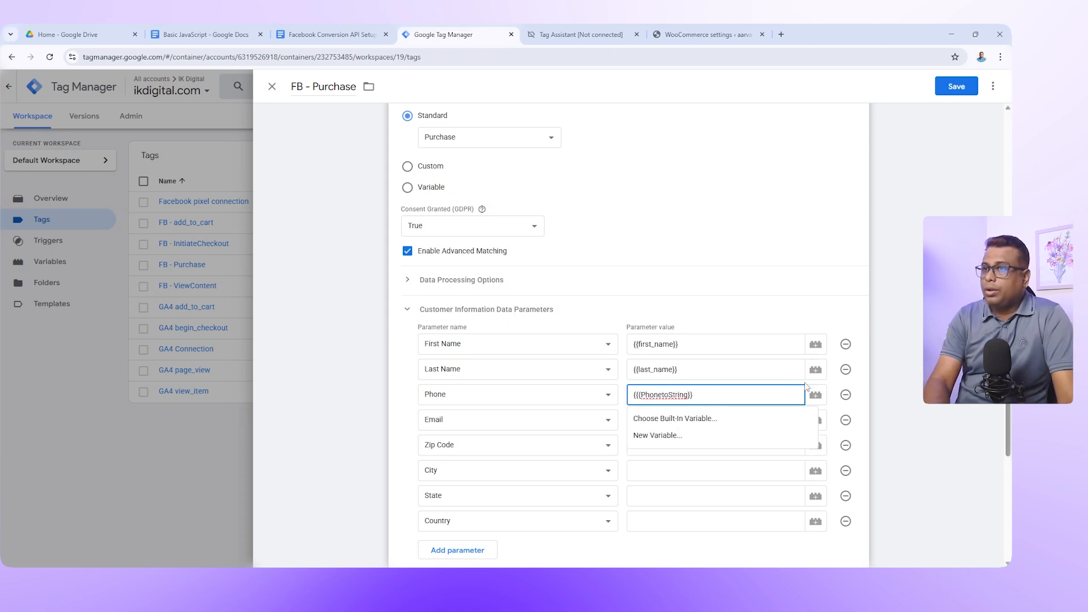
click(800, 420)
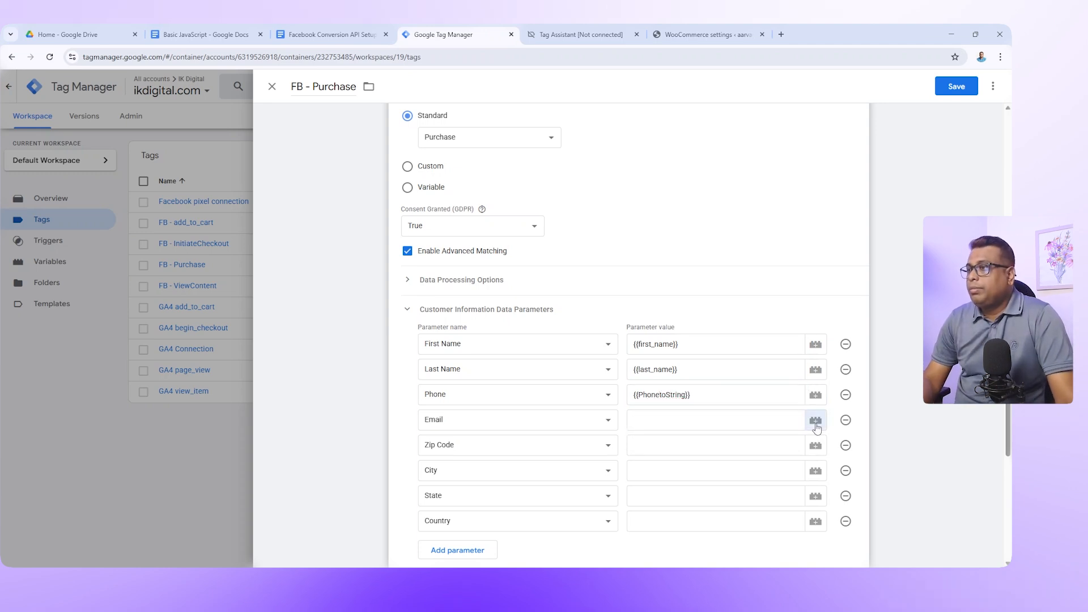
- Create a Data Layer Variable for the Email parameter, using the setup document's path orderData.customer.billing.email as its Data Layer Variable Name
click(816, 420)
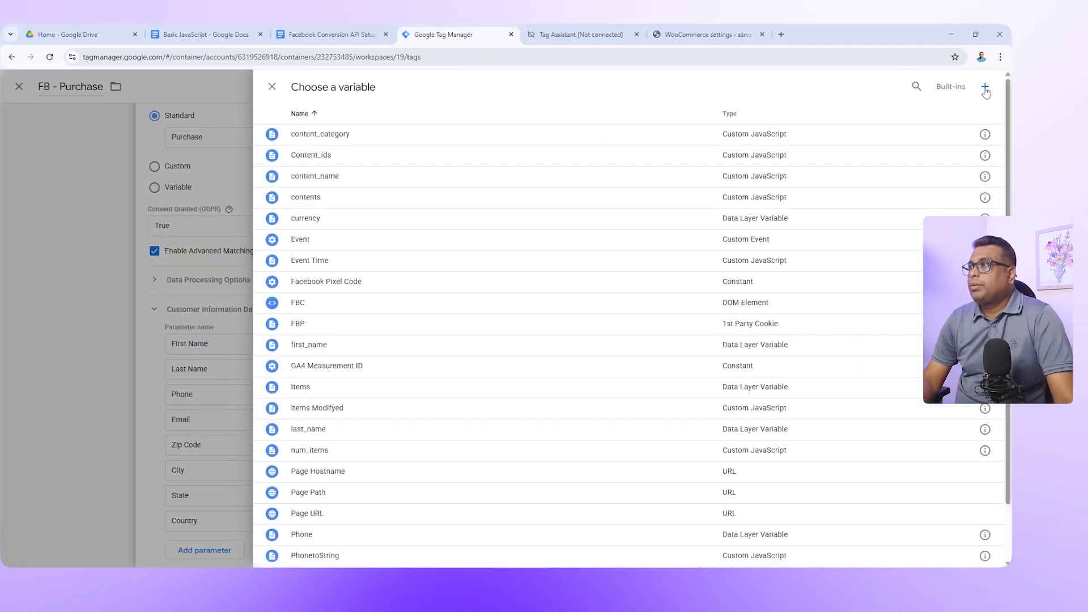
click(985, 89)
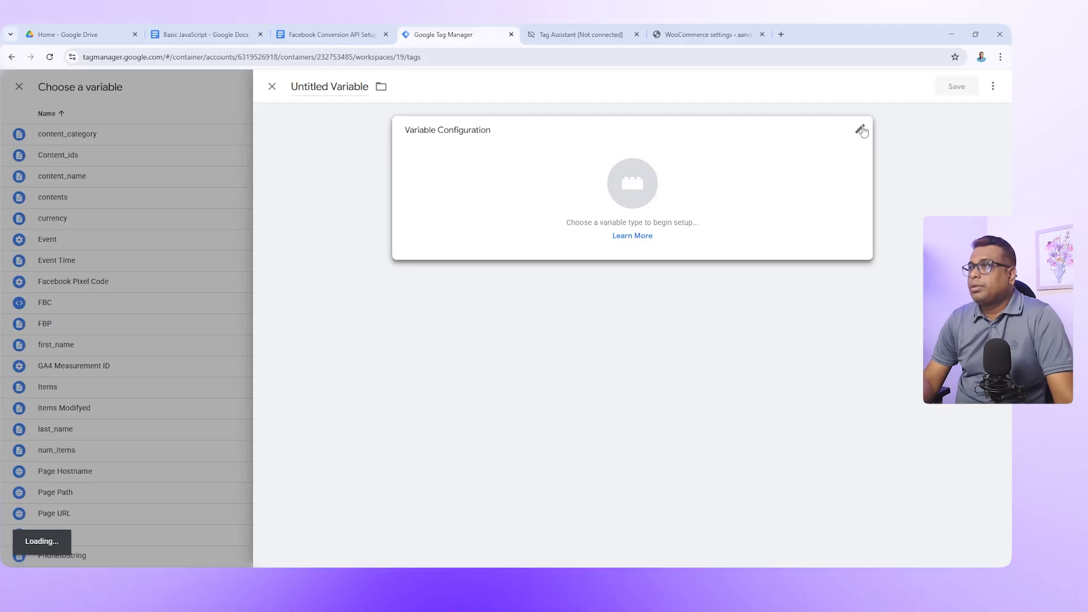
click(861, 131)
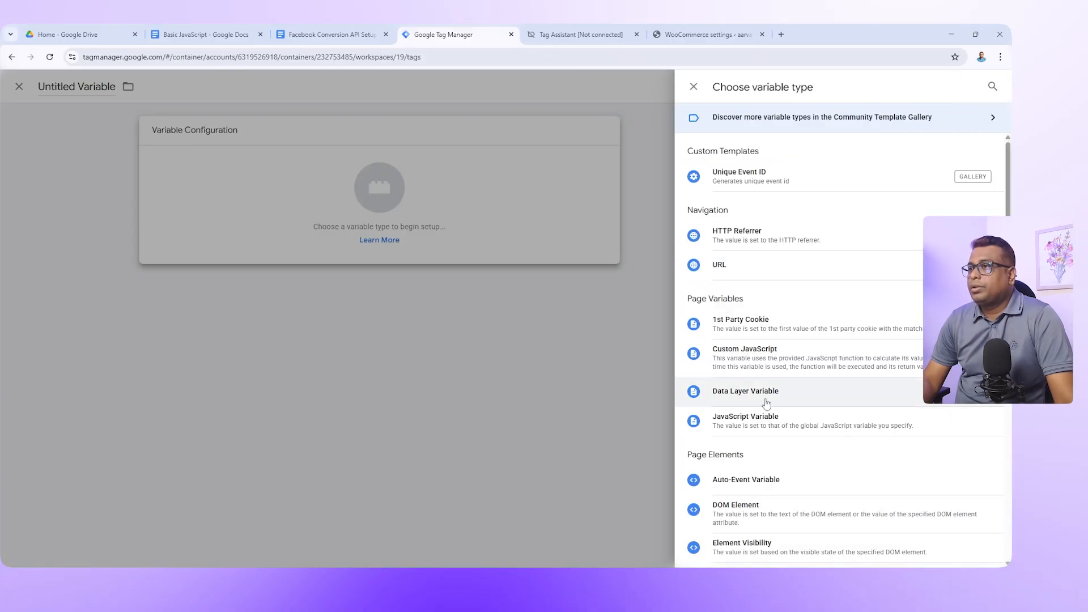
click(452, 102)
click(332, 35)
scroll(590, 491, down, 1)
drag(541, 456, 582, 476)
key(ctrl+c)
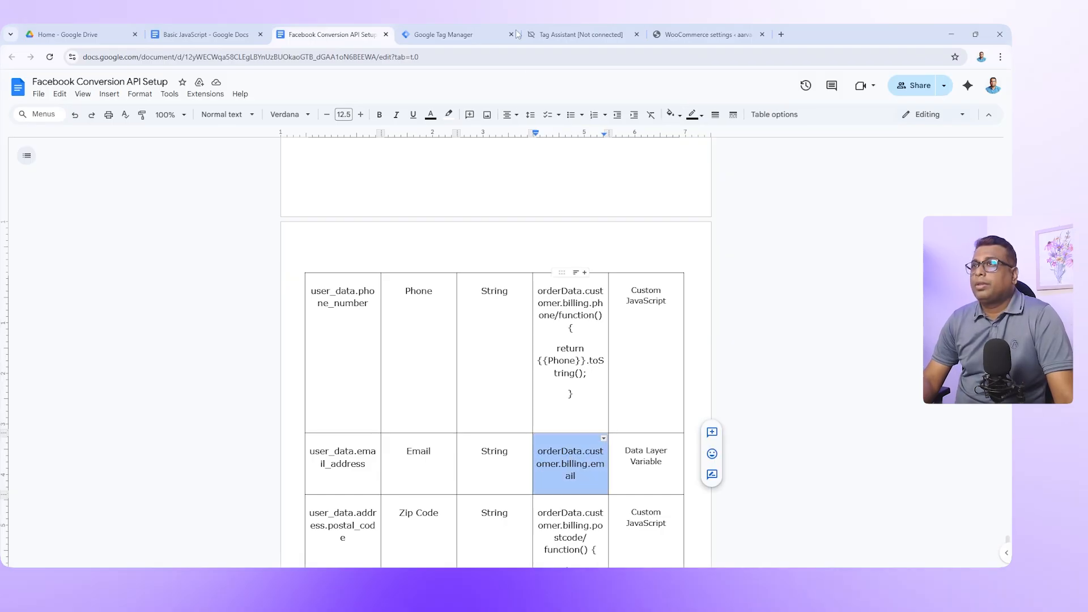
click(499, 35)
click(434, 236)
key(ctrl+v)
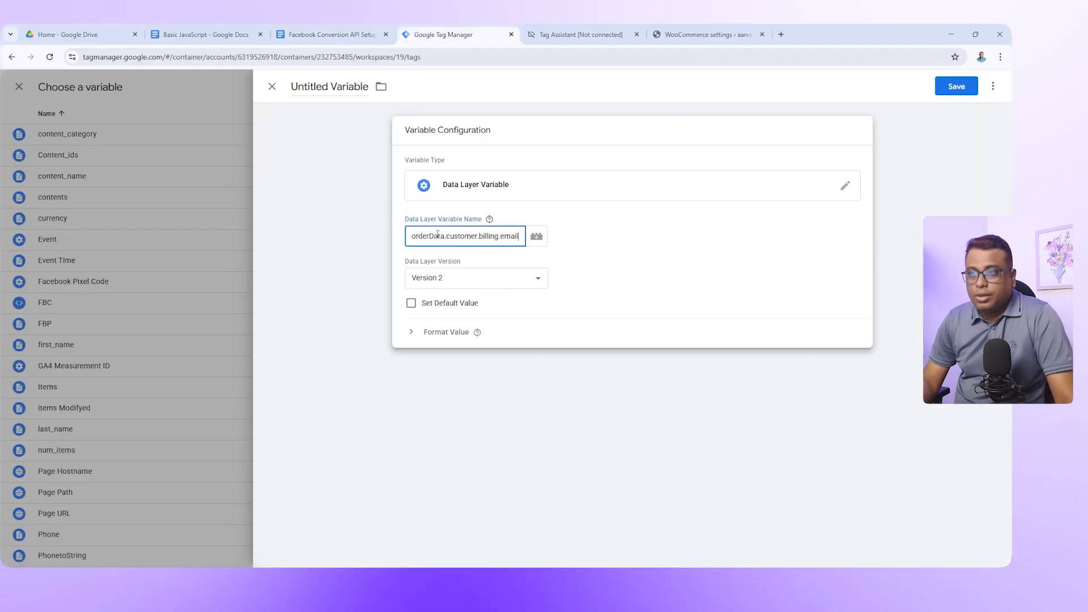
- Title the variable email, matching the end of its data layer path, and save it as the Email parameter's value
double_click(508, 236)
key(ctrl+c)
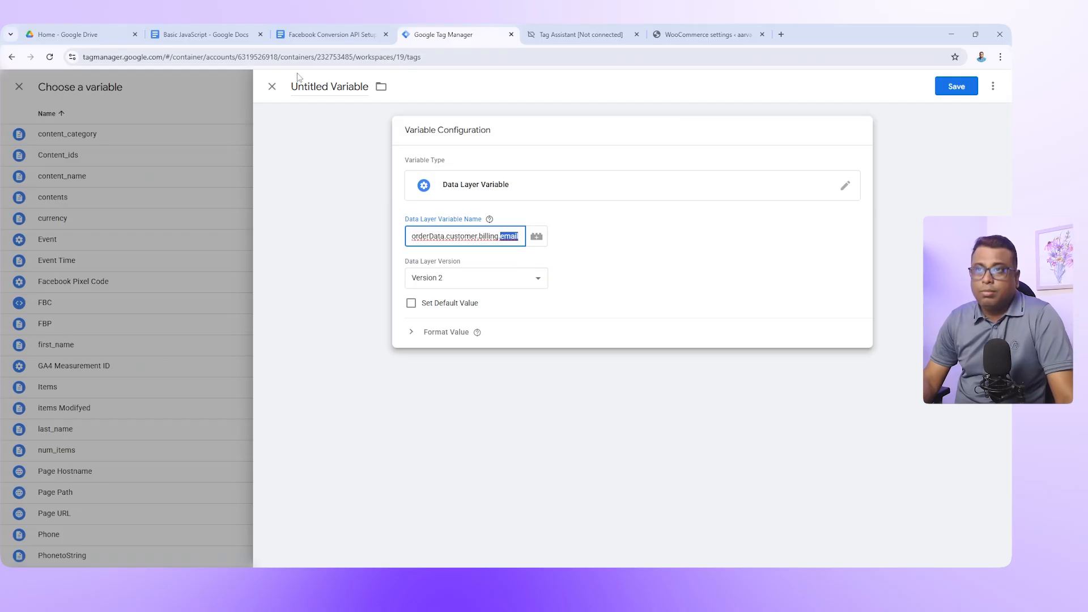
click(352, 87)
key(ctrl+a)
key(ctrl+v)
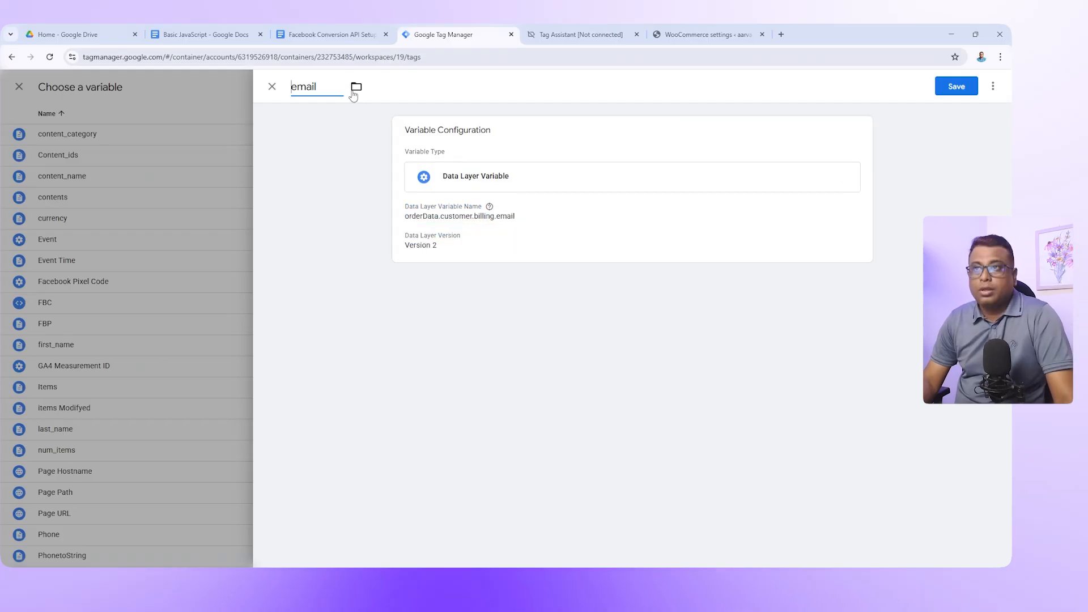
click(957, 86)
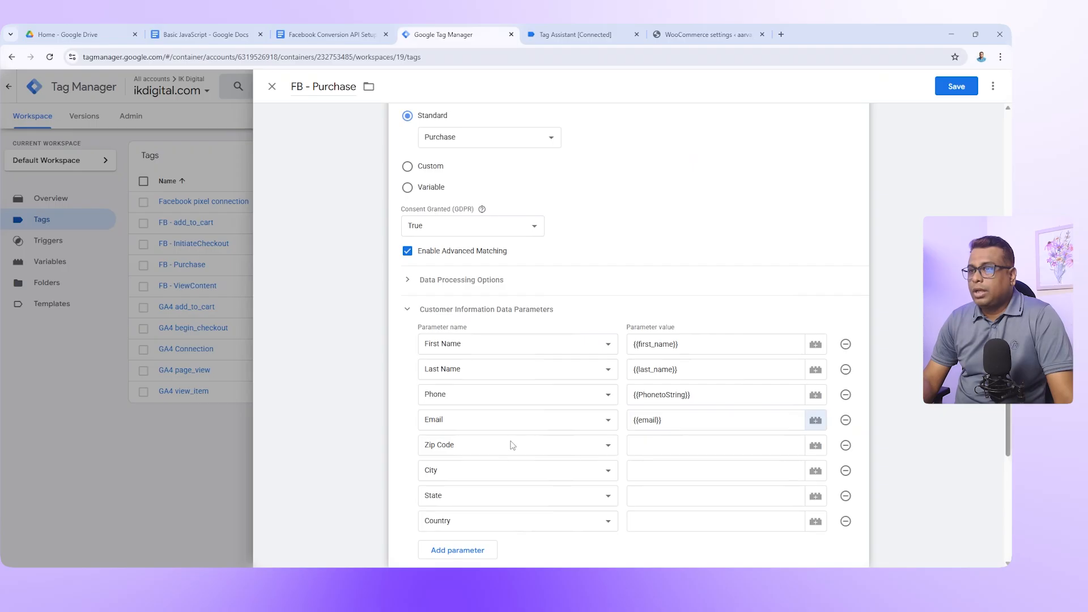
- Create a Data Layer Variable for the Zip Code parameter, using the setup document's path orderData.customer.billing.postcode as its Data Layer Variable Name
click(658, 450)
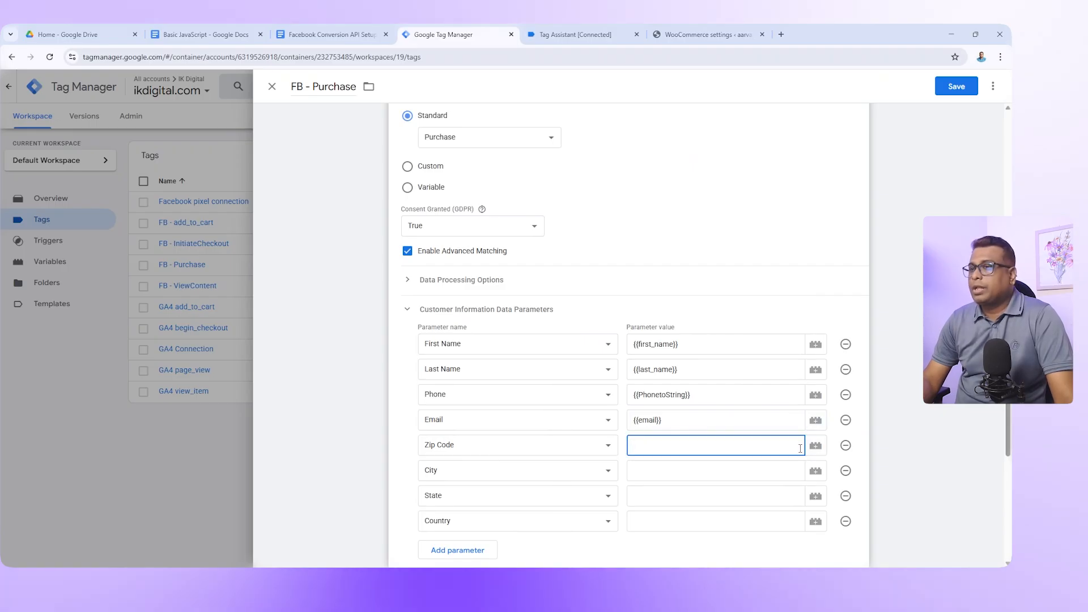
click(332, 33)
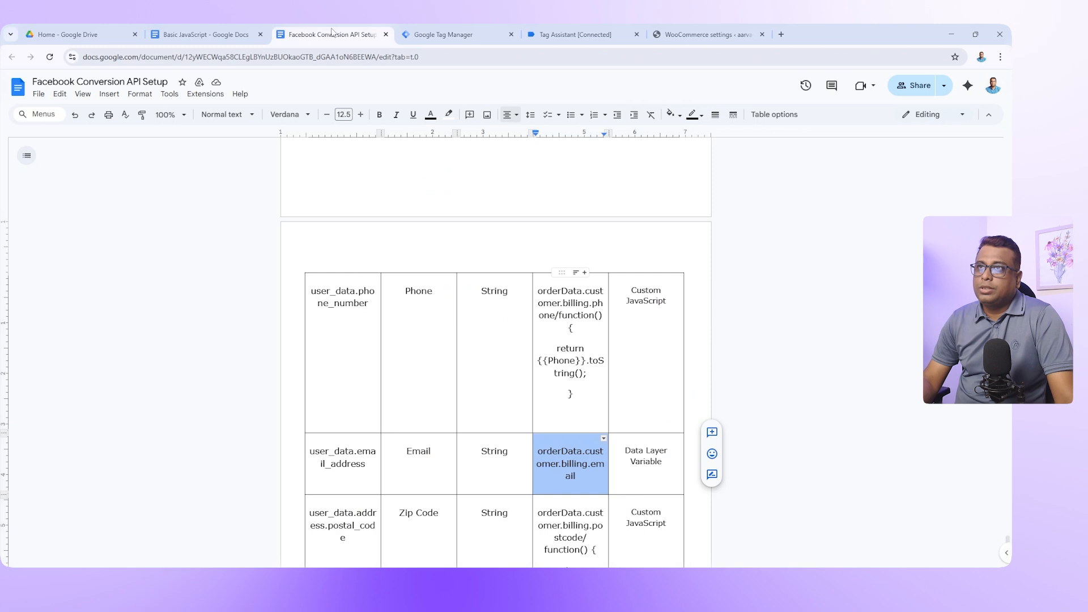
scroll(438, 306, down, 3)
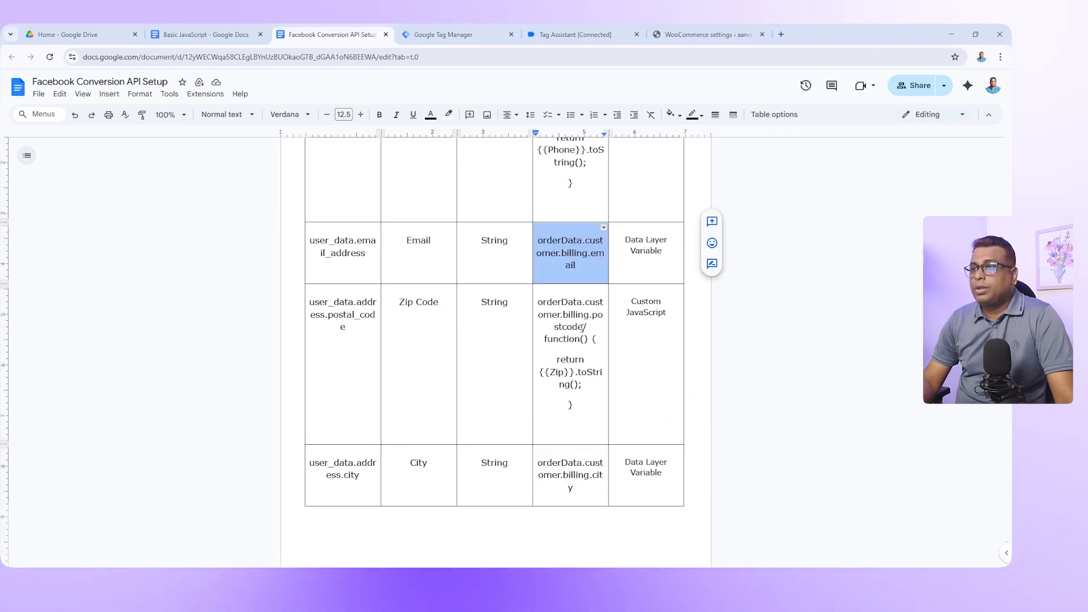
drag(583, 327, 556, 302)
key(ctrl+c)
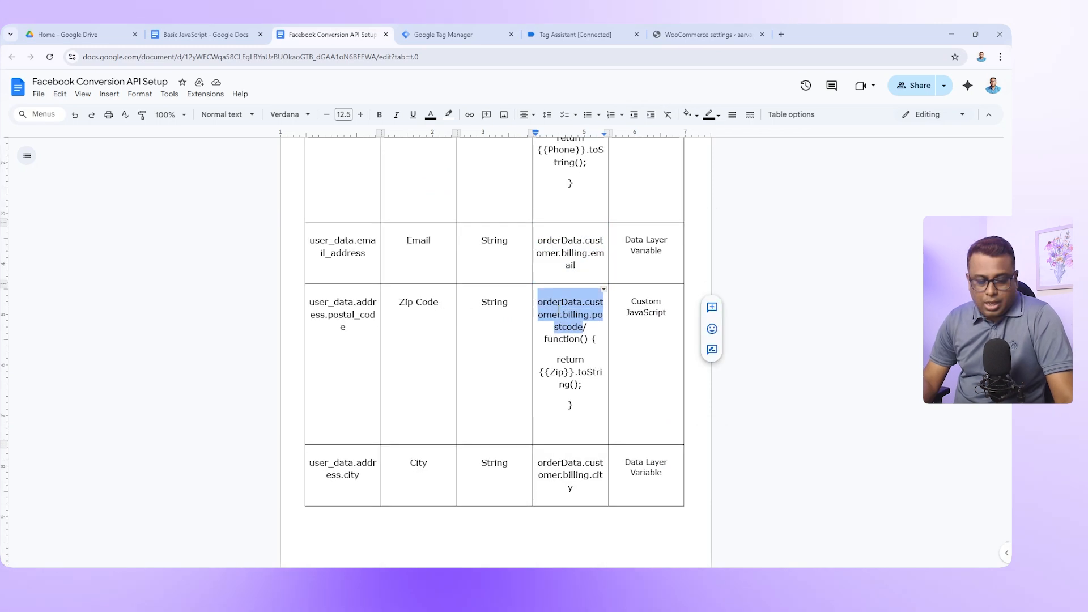
click(472, 29)
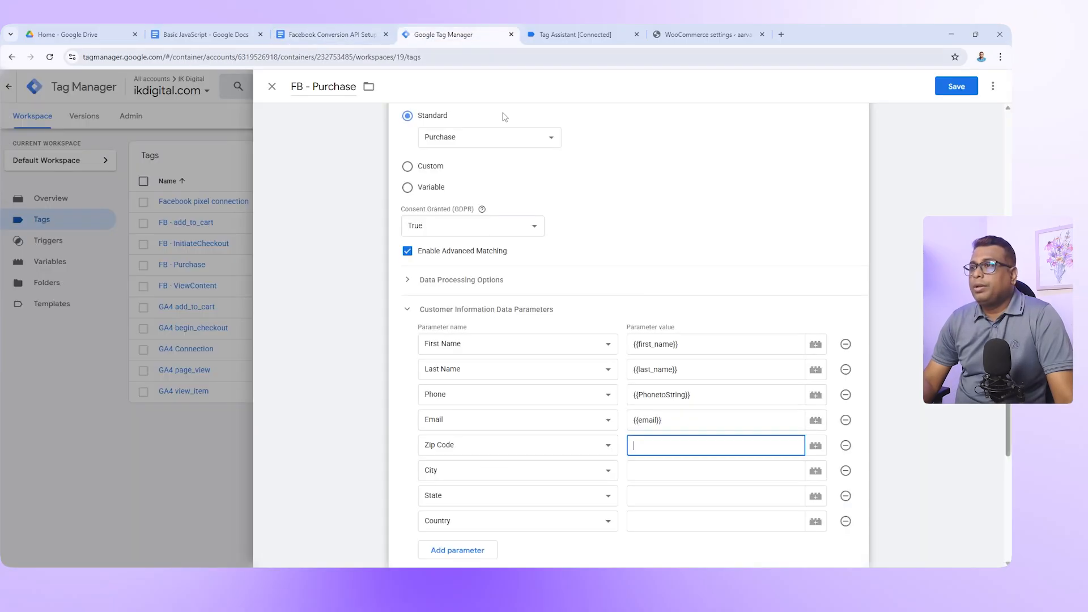
click(814, 446)
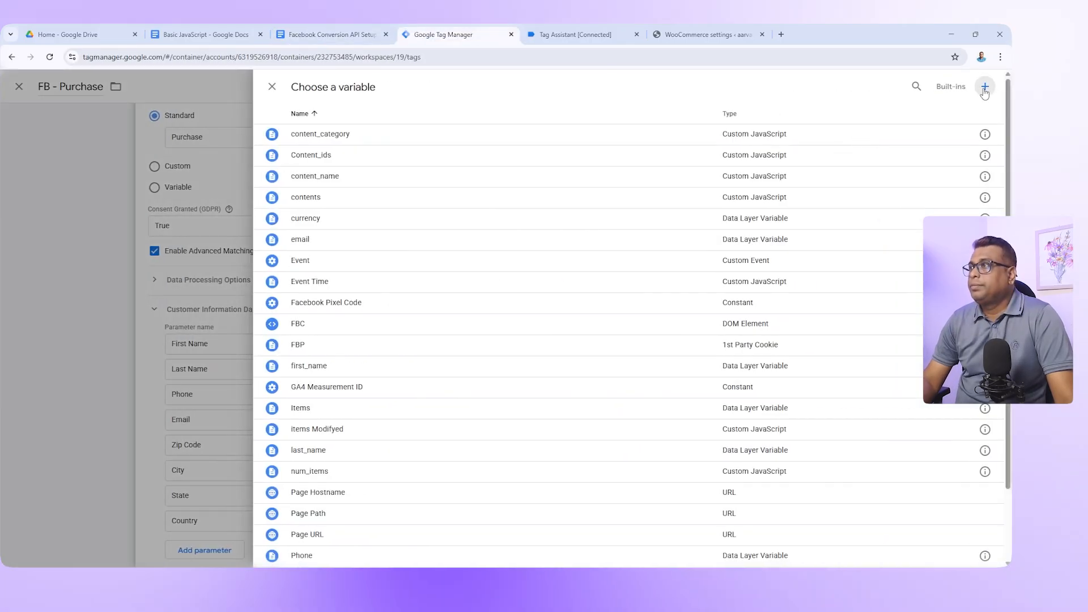
click(984, 86)
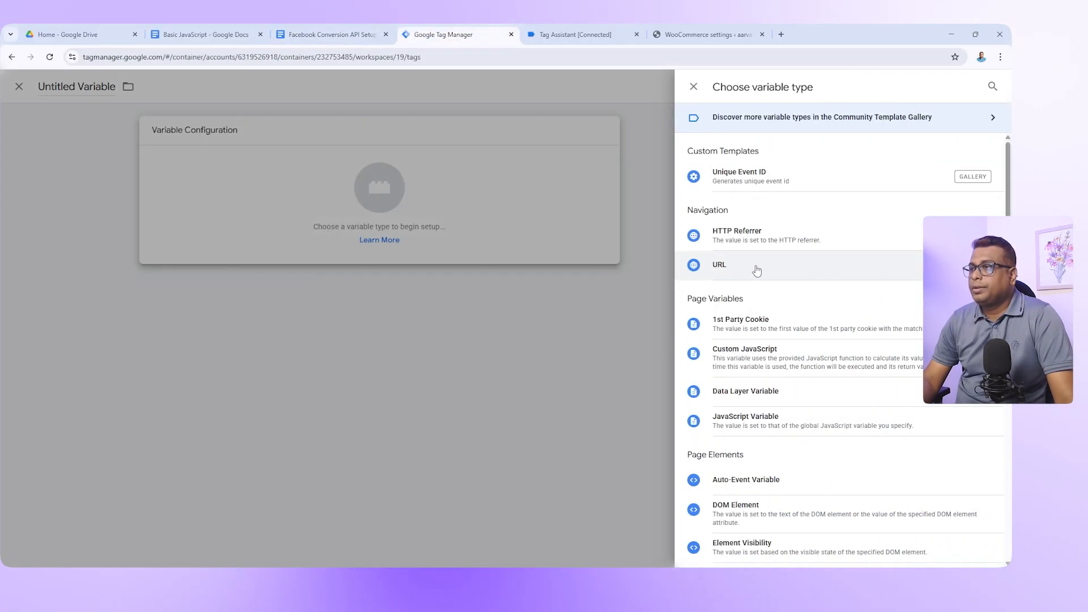
click(762, 396)
key(ctrl+v)
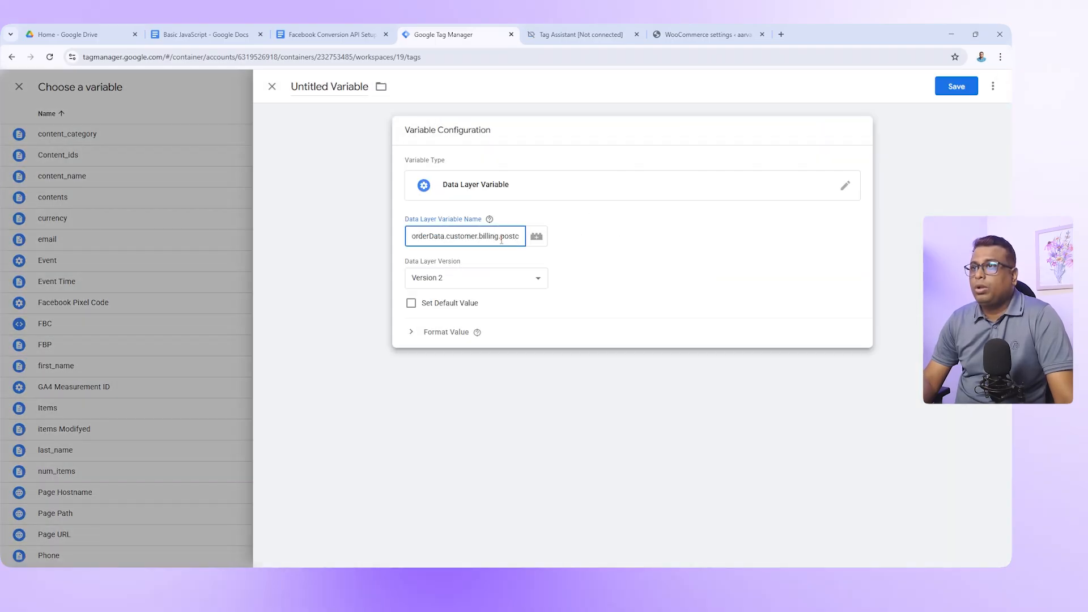
- Title the variable Zip, check it against the name in the setup document's function, and save it as the Zip Code parameter's value
drag(509, 239, 528, 242)
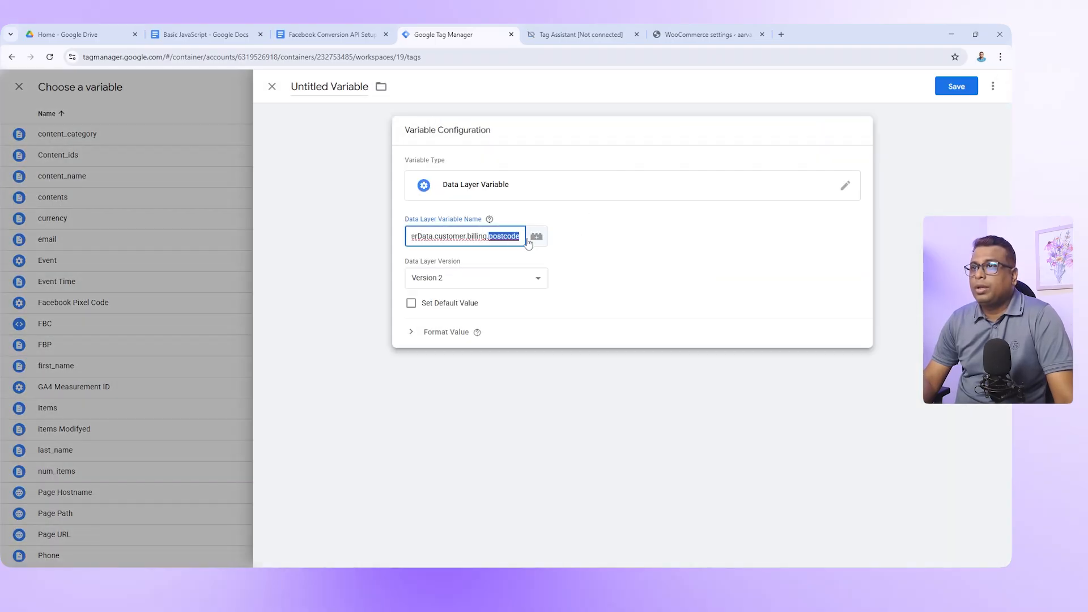
click(360, 85)
drag(367, 85, 290, 86)
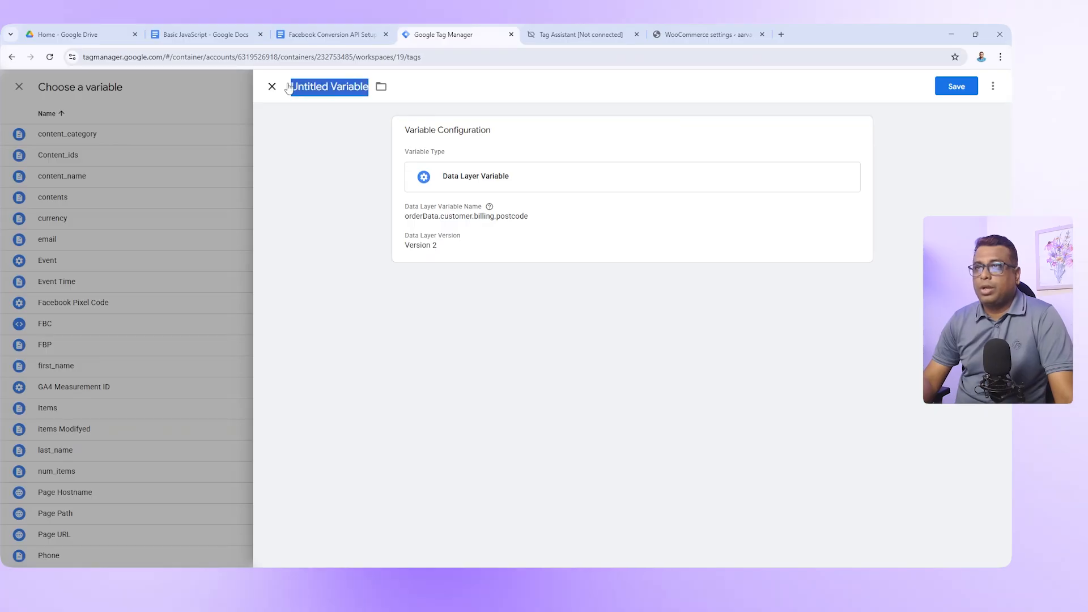
text(Zip)
click(317, 34)
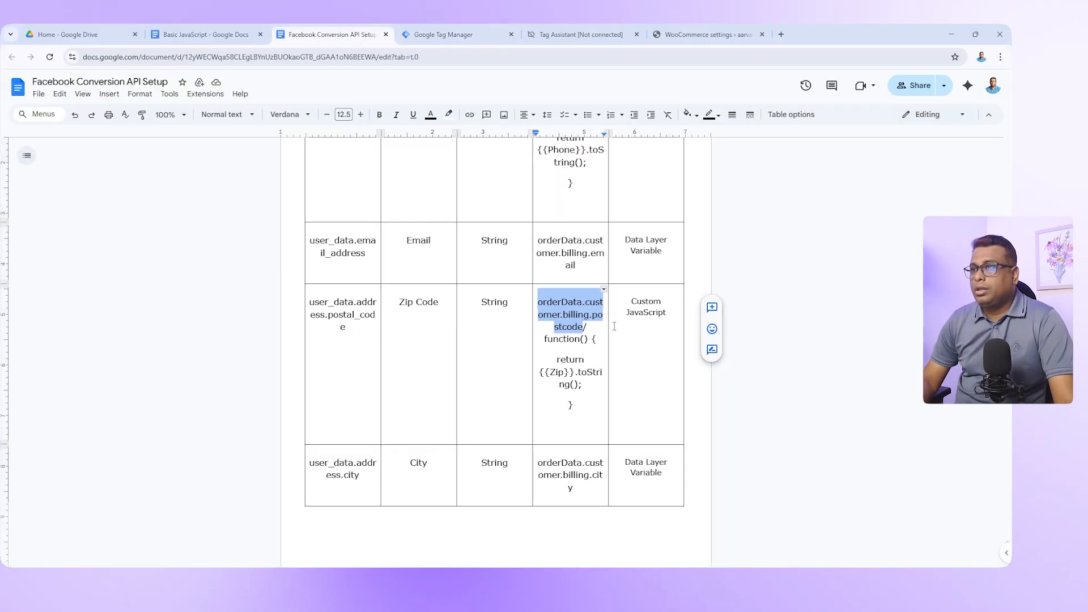
double_click(557, 373)
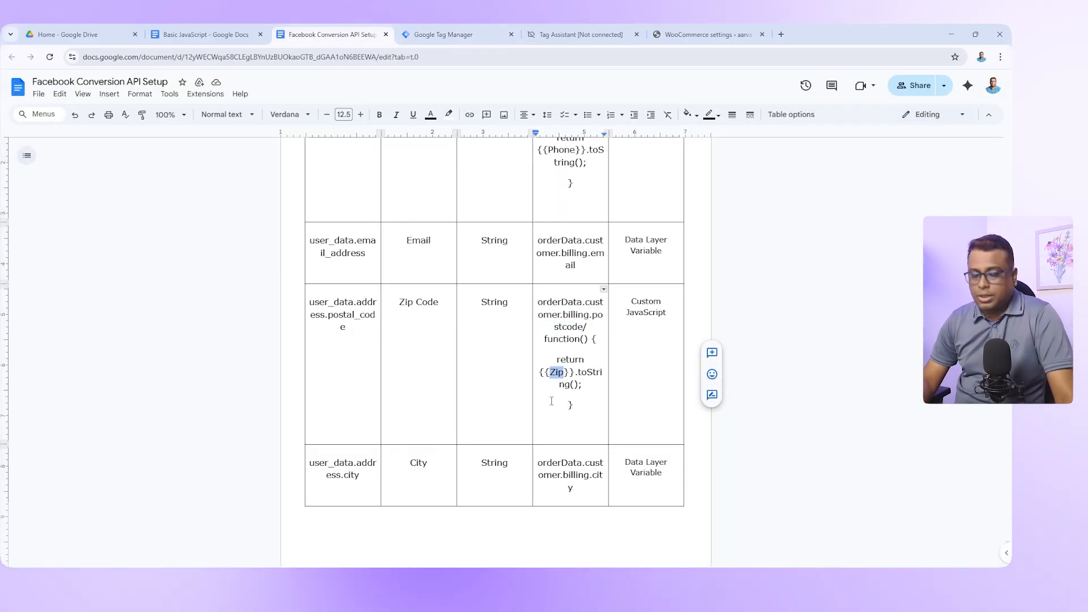
click(440, 33)
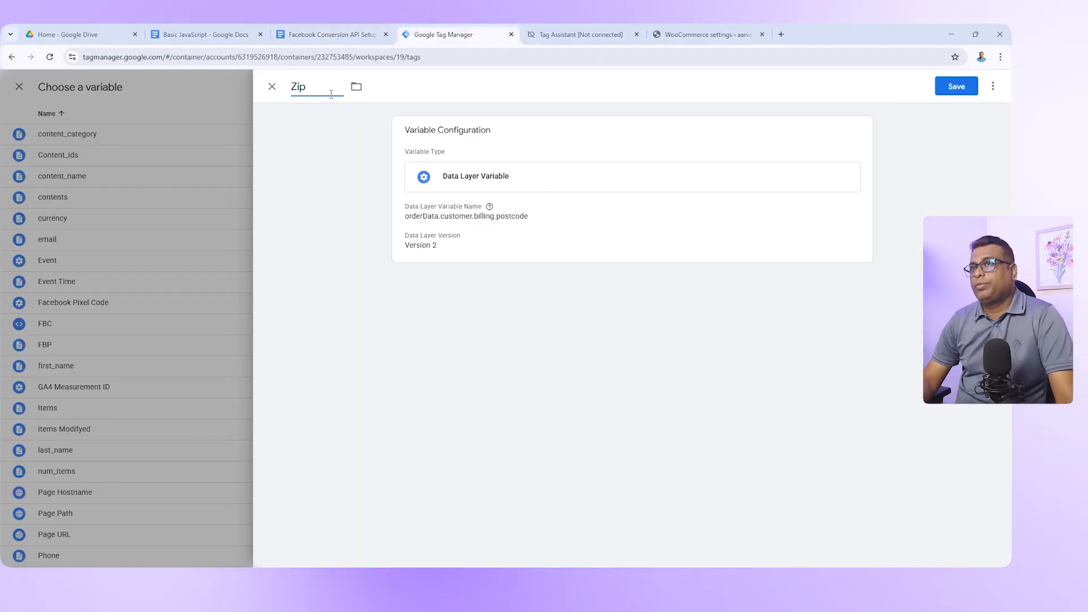
click(965, 90)
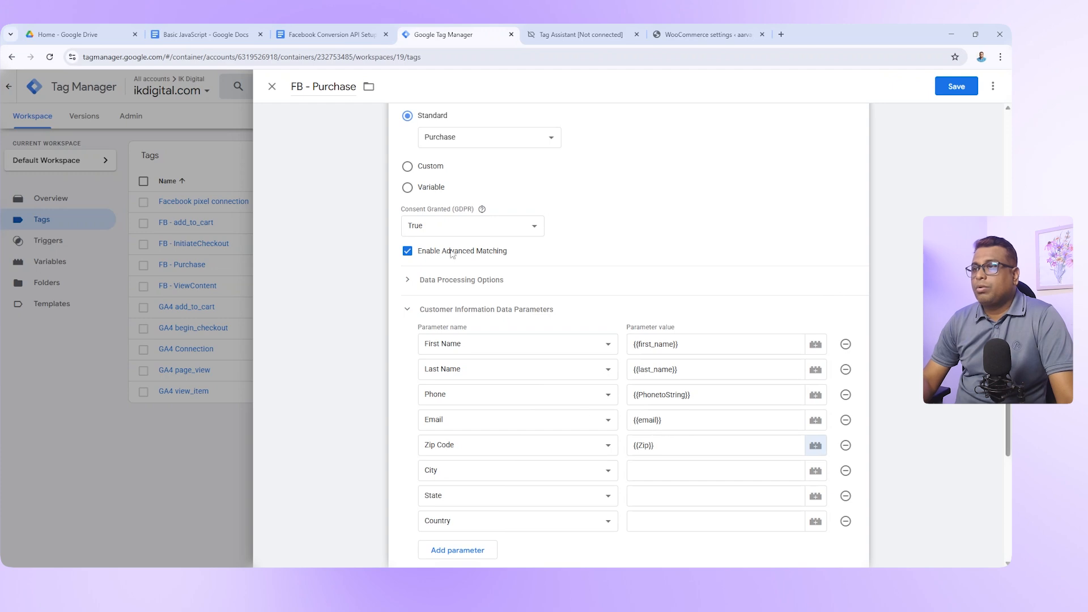
- Create a Custom JavaScript variable for the Zip Code parameter, using the setup document's function that returns {{Zip}}.toString()
click(815, 448)
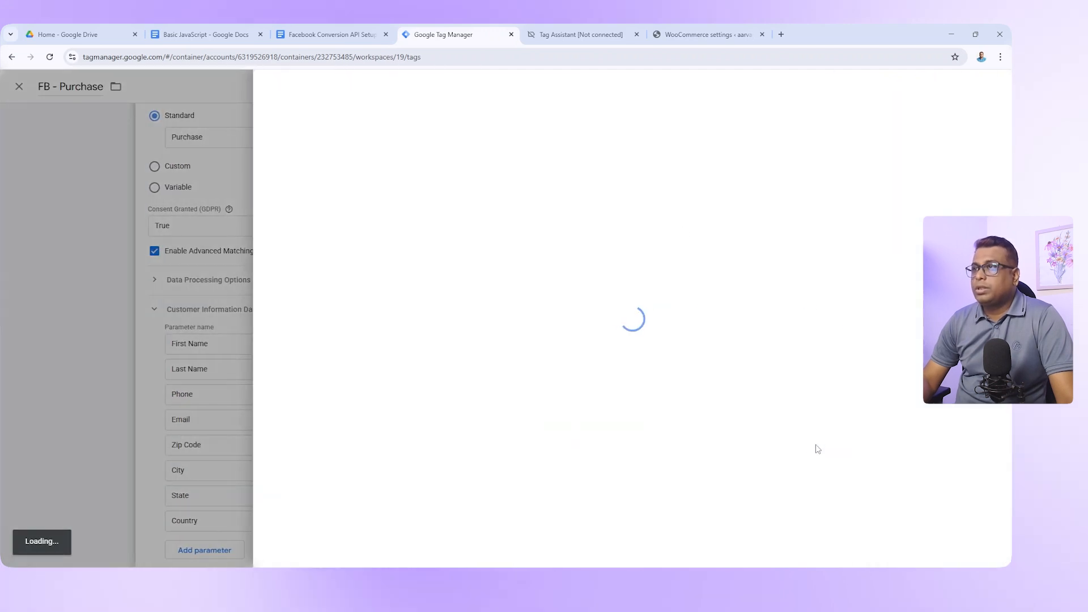
click(984, 89)
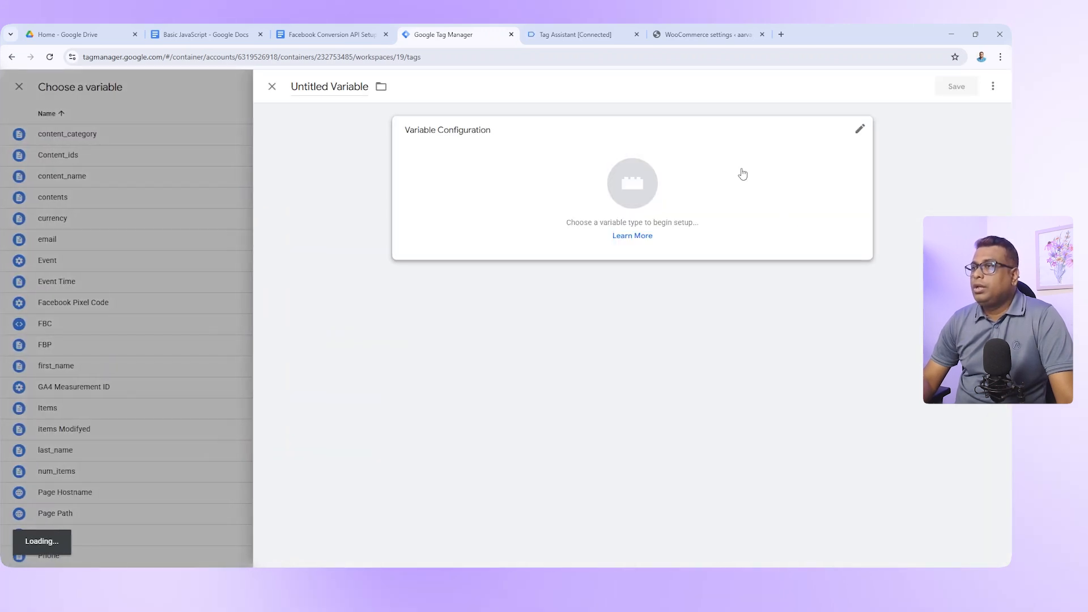
click(858, 130)
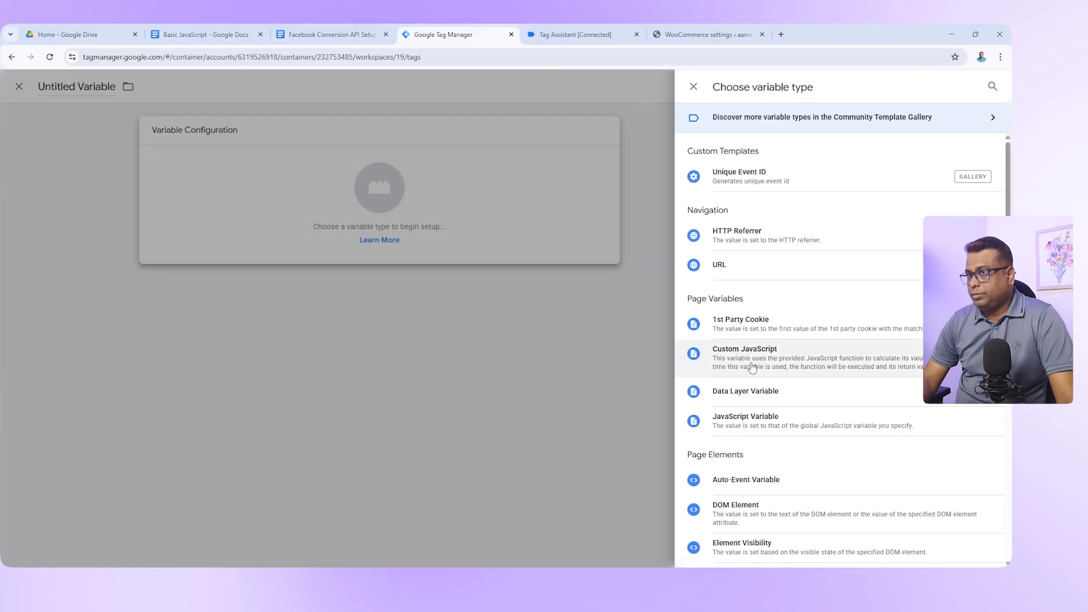
click(746, 363)
click(325, 25)
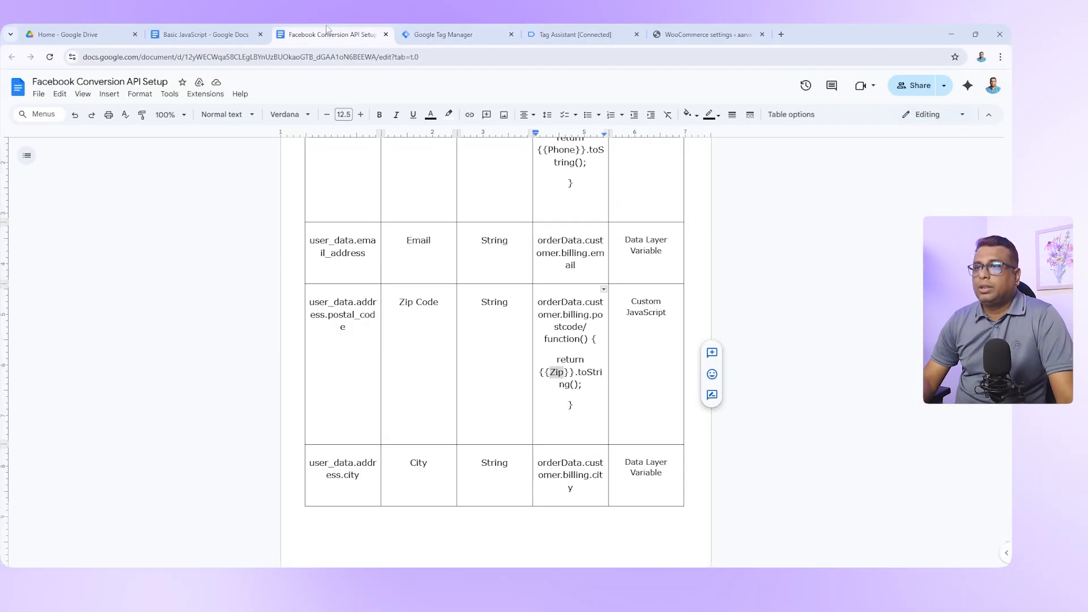
click(588, 341)
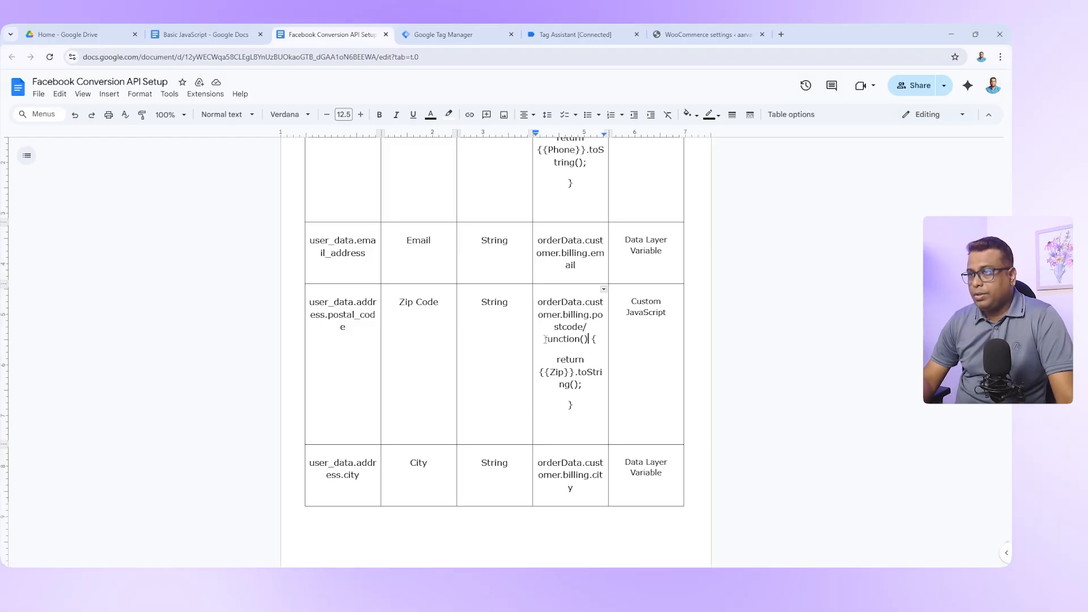
drag(550, 342, 578, 405)
key(ctrl+c)
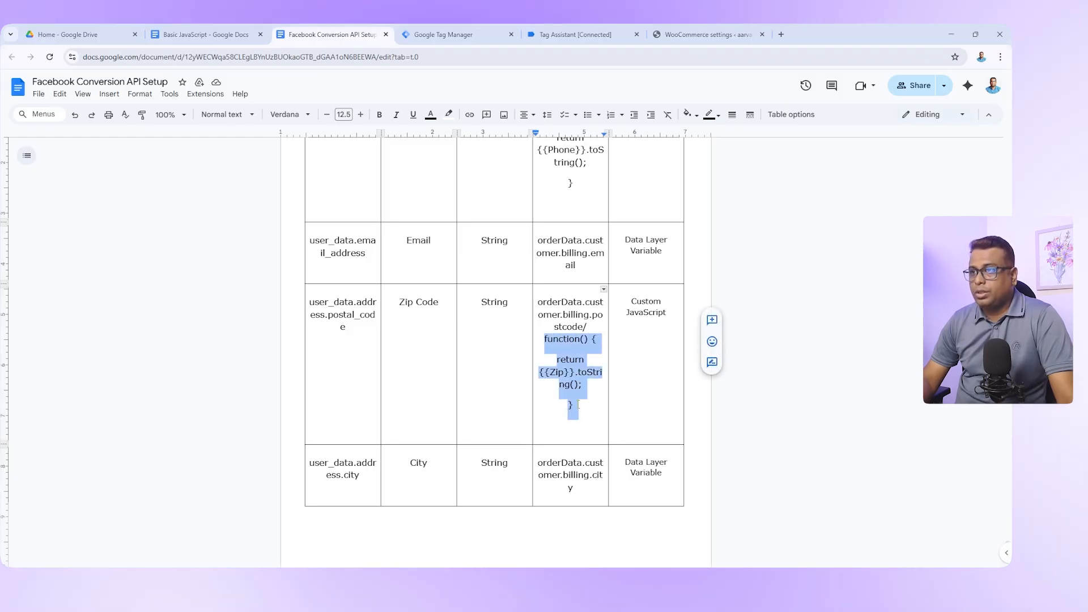
click(584, 28)
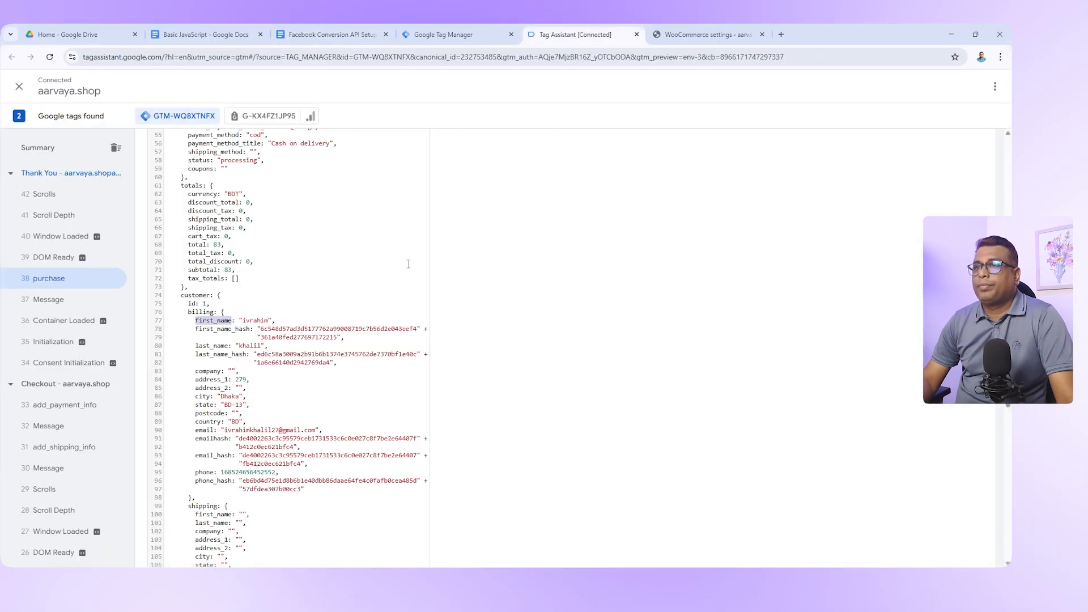
click(426, 35)
key(ctrl+v)
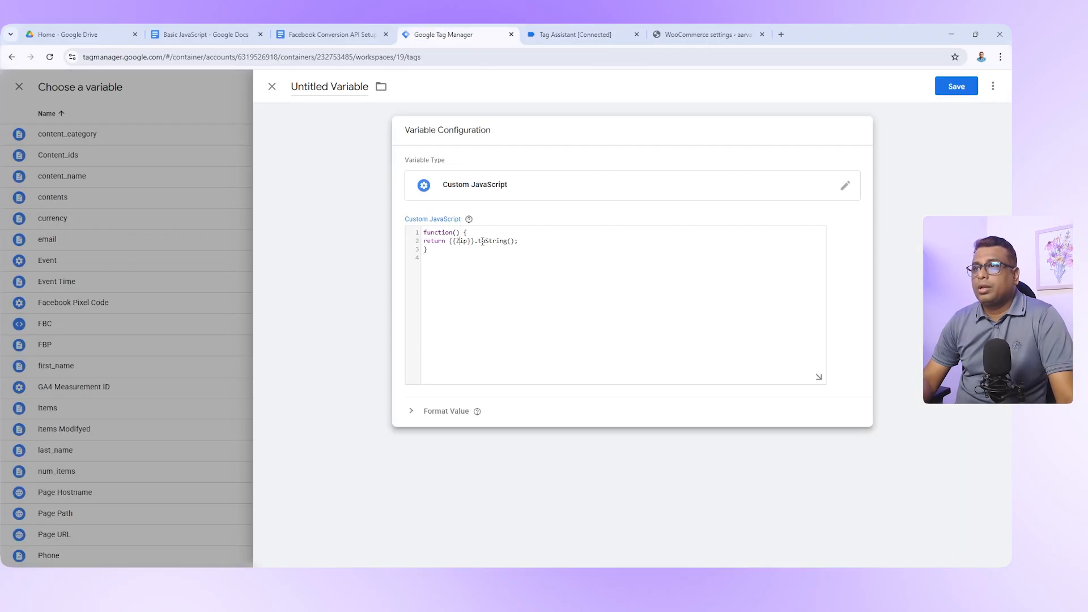
- Save the Custom JavaScript variable as ZiptoString and keep only {{ZiptoString}} as the Zip Code parameter's value
drag(485, 241, 508, 241)
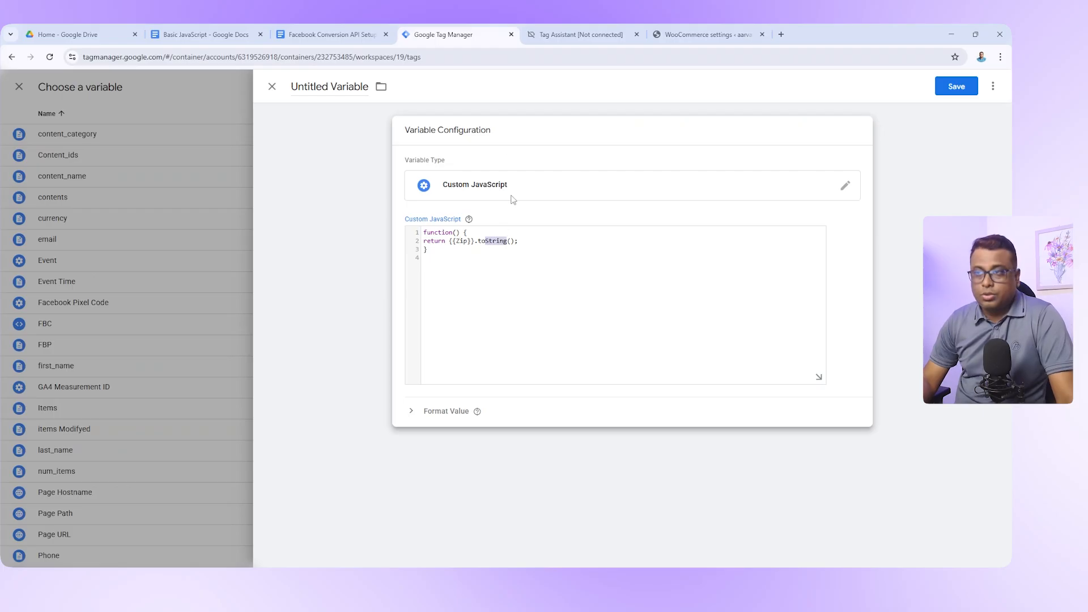
click(328, 86)
key(BackSpace)
text(ZiptoString)
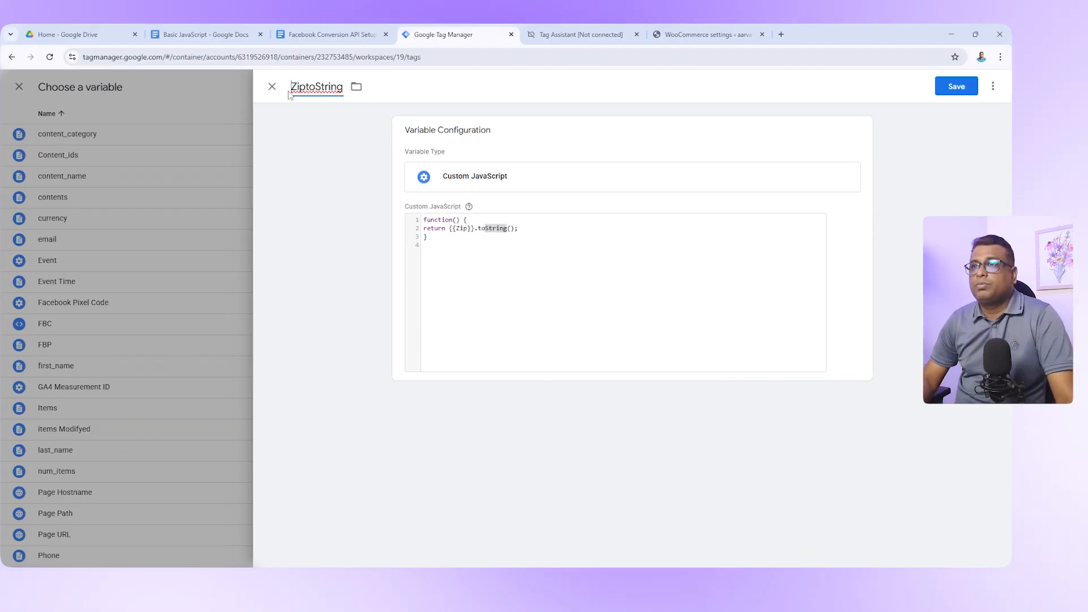
click(953, 87)
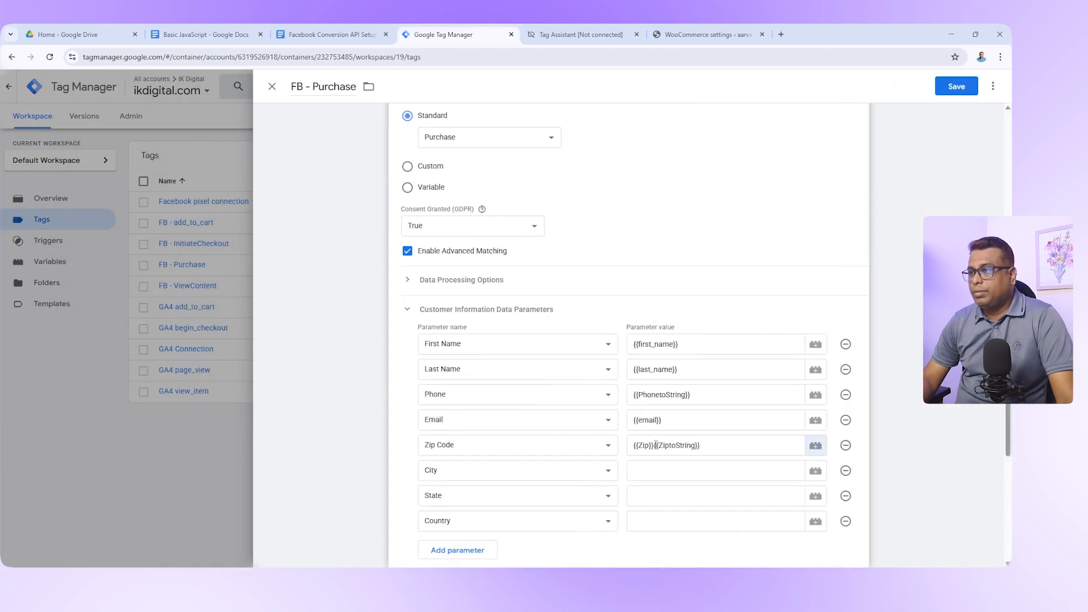
drag(656, 445, 632, 444)
key(BackSpace)
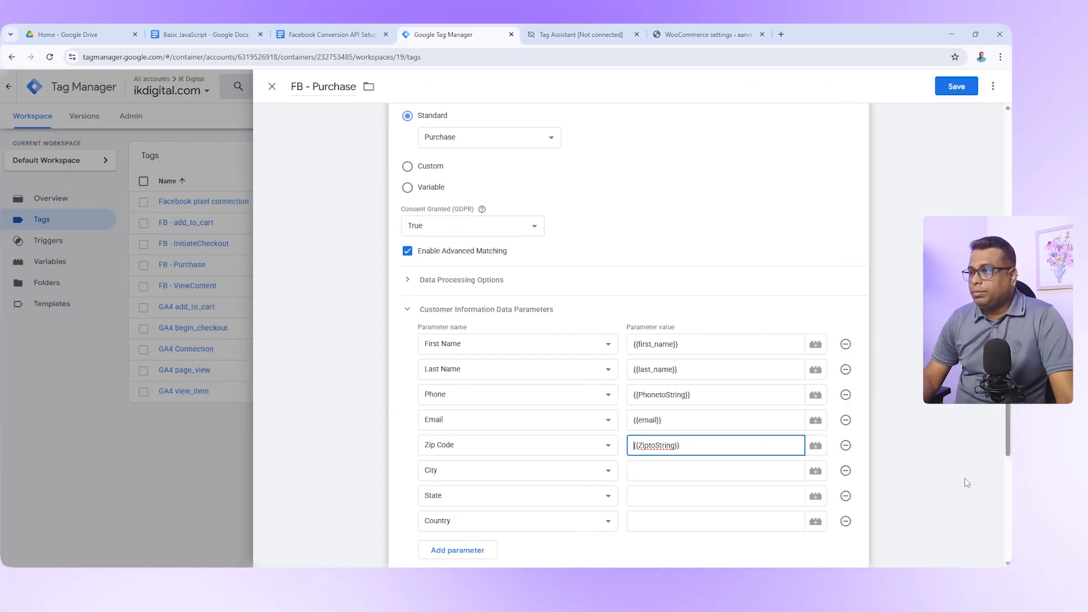
- Create a Data Layer Variable for the City parameter, using the setup document's path orderData.customer.billing.city as its Data Layer Variable Name
click(702, 474)
click(815, 471)
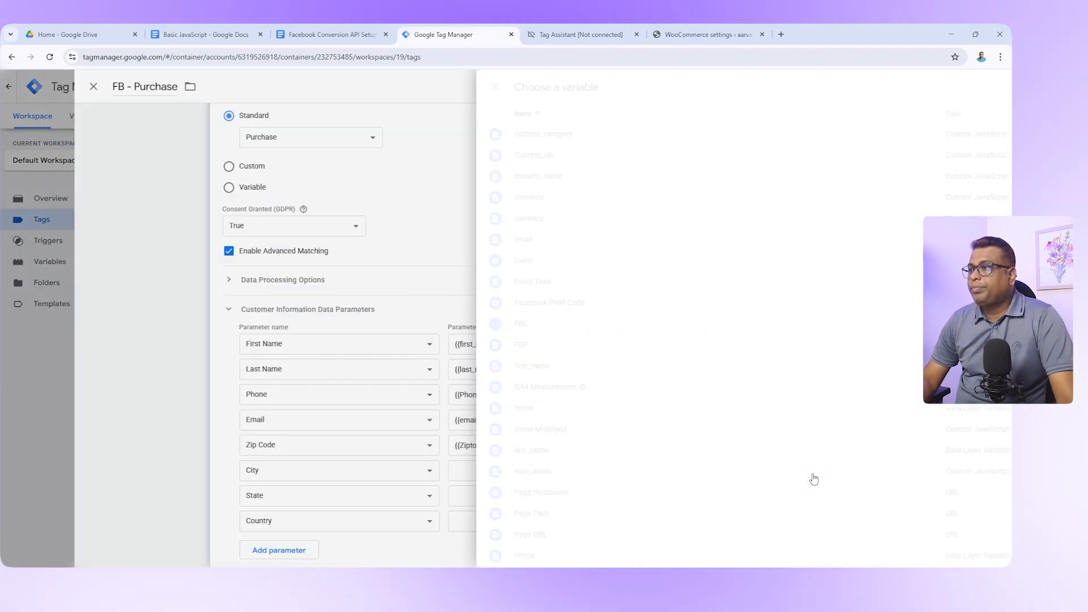
click(967, 90)
click(328, 34)
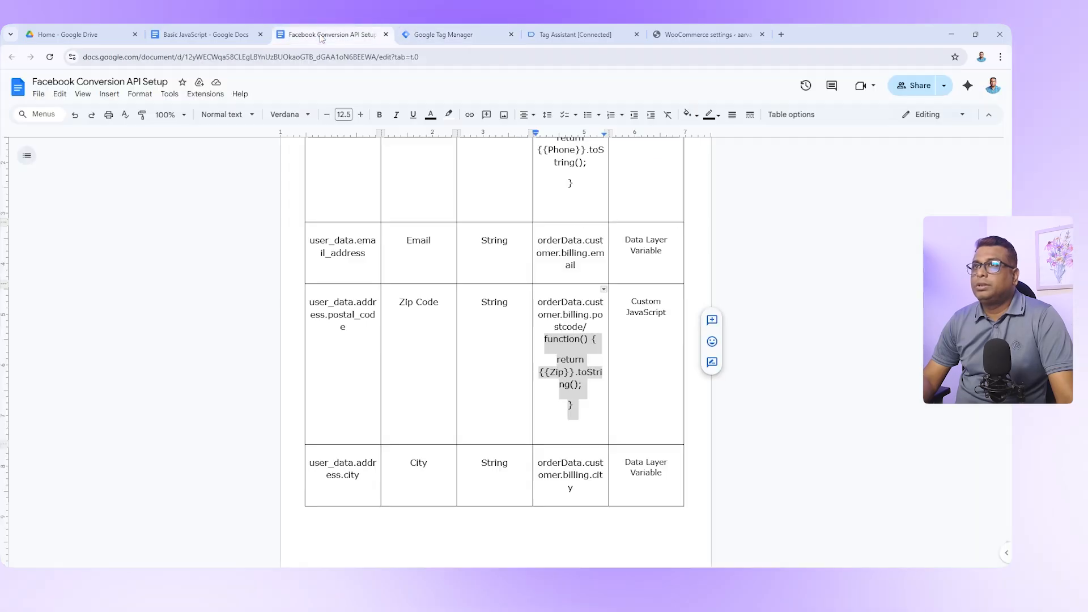
click(544, 463)
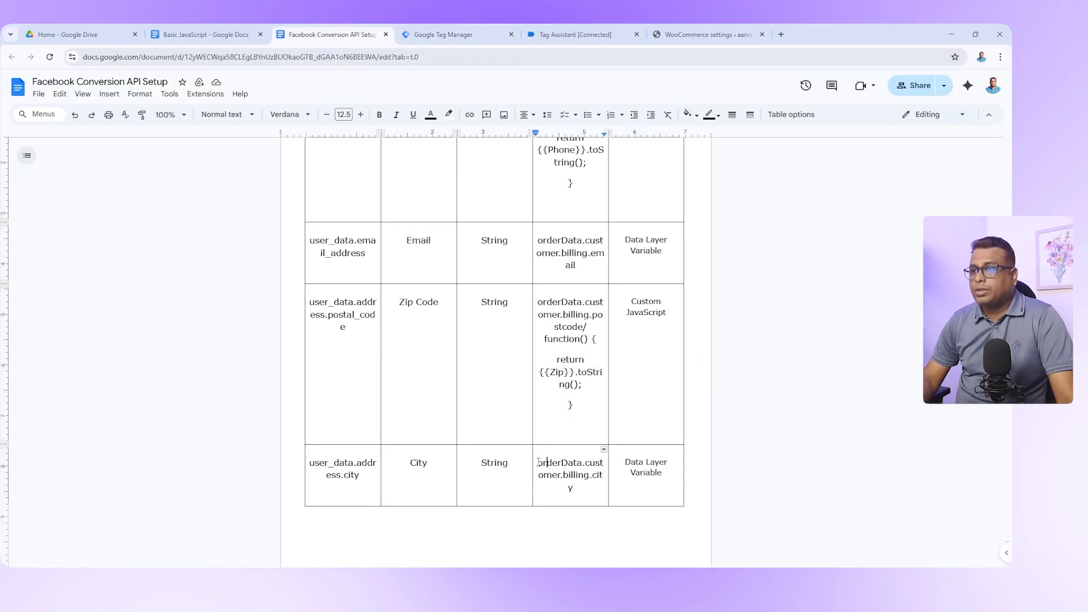
drag(553, 470, 576, 490)
key(ctrl+c)
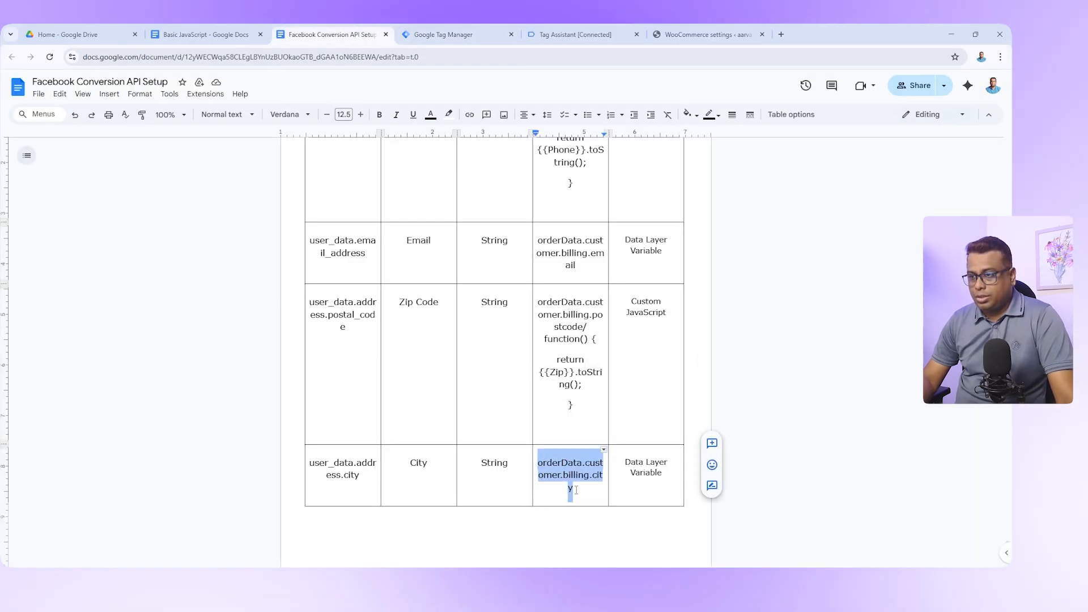
click(606, 30)
click(713, 36)
click(421, 36)
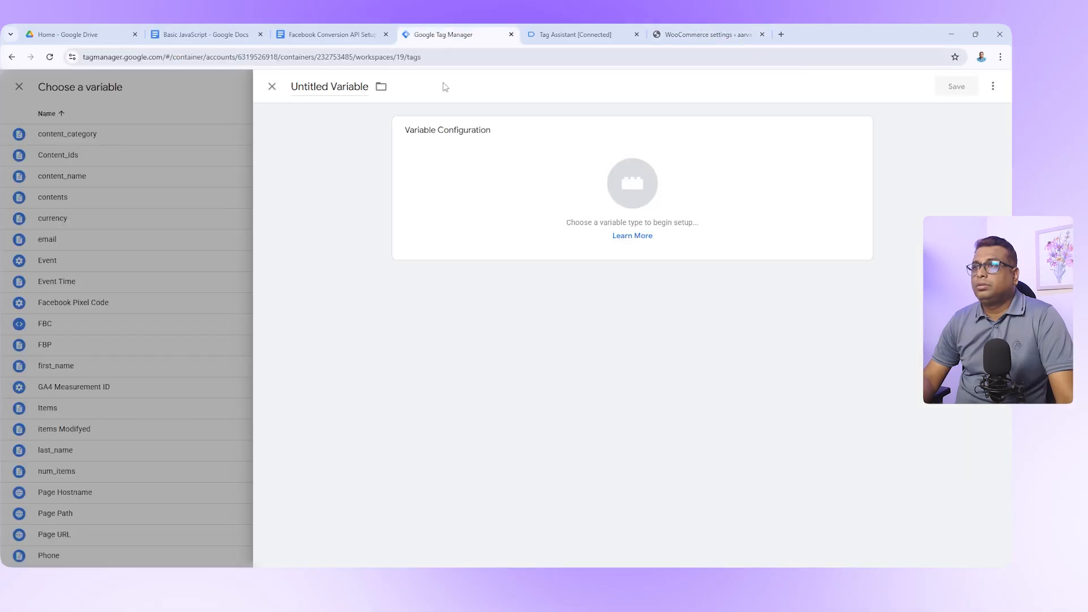
click(859, 132)
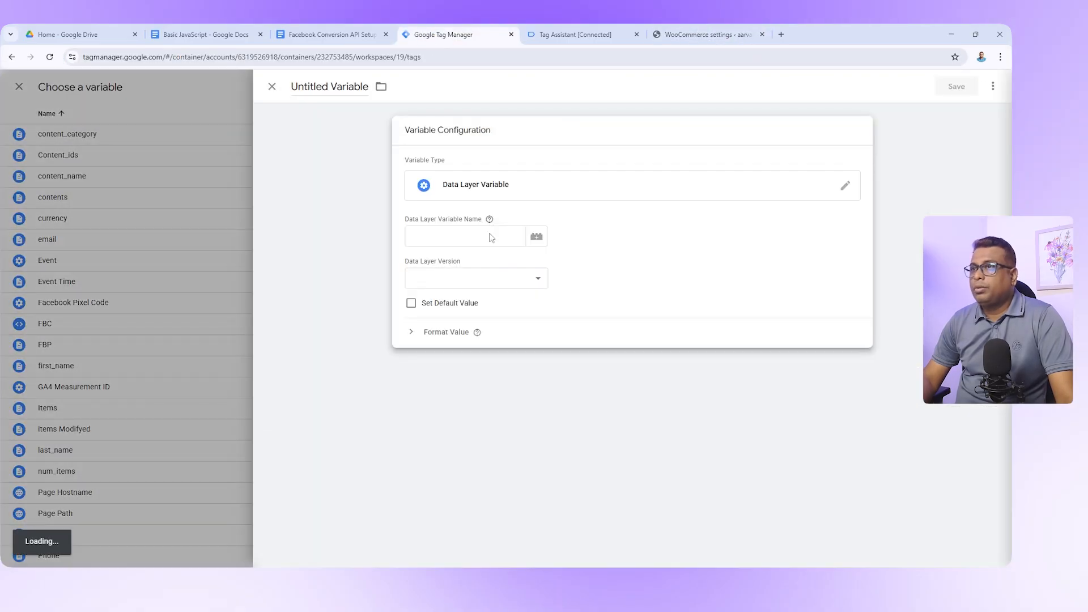
click(437, 236)
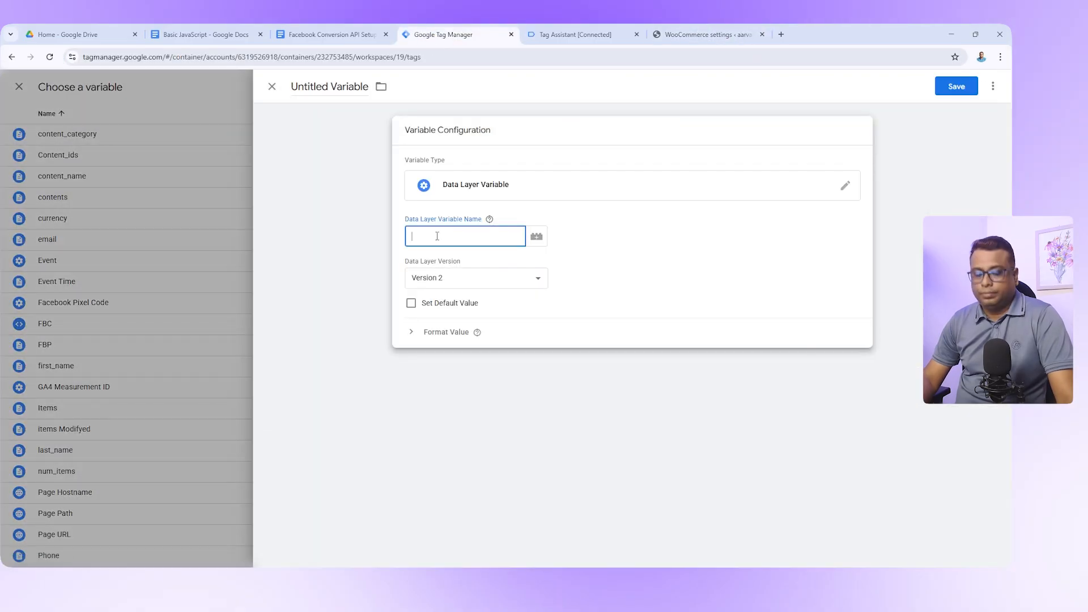
key(ctrl+v)
- Title the variable city and save it as the City parameter's value
key(ctrl+c)
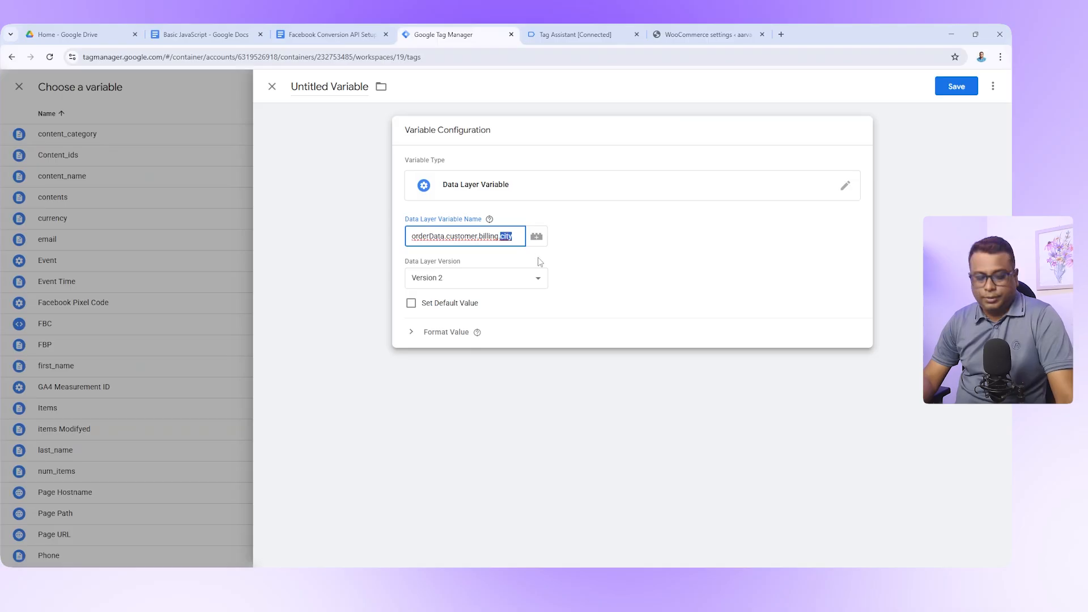
click(329, 86)
key(ctrl+v)
click(956, 88)
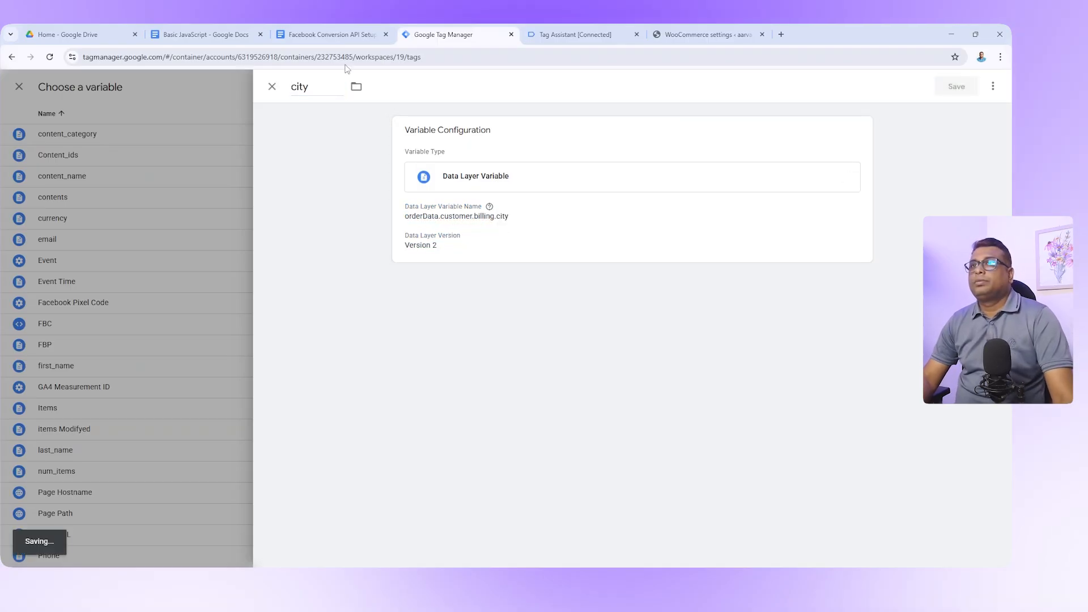
- Create a Data Layer Variable for the State parameter, using the setup document's path orderData.customer.billing.state as its Data Layer Variable Name
scroll(702, 505, down, 2)
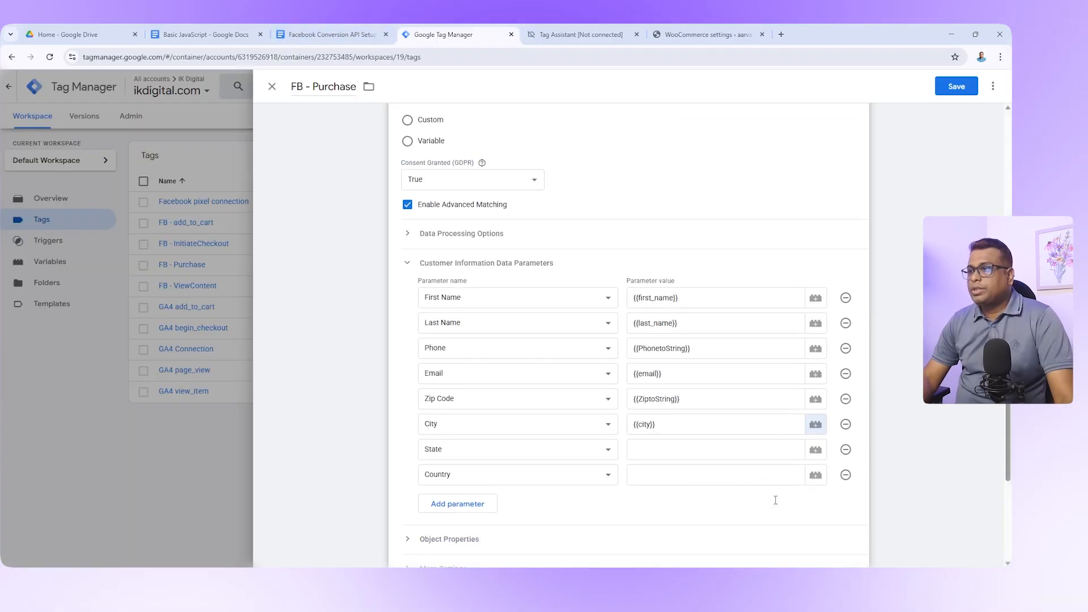
click(816, 445)
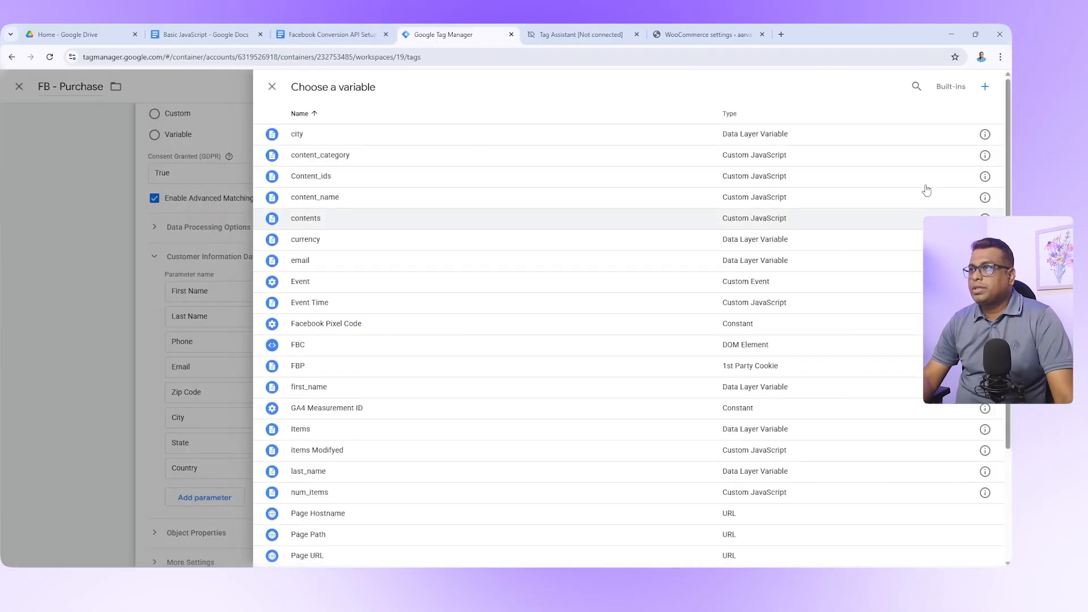
click(985, 86)
click(329, 35)
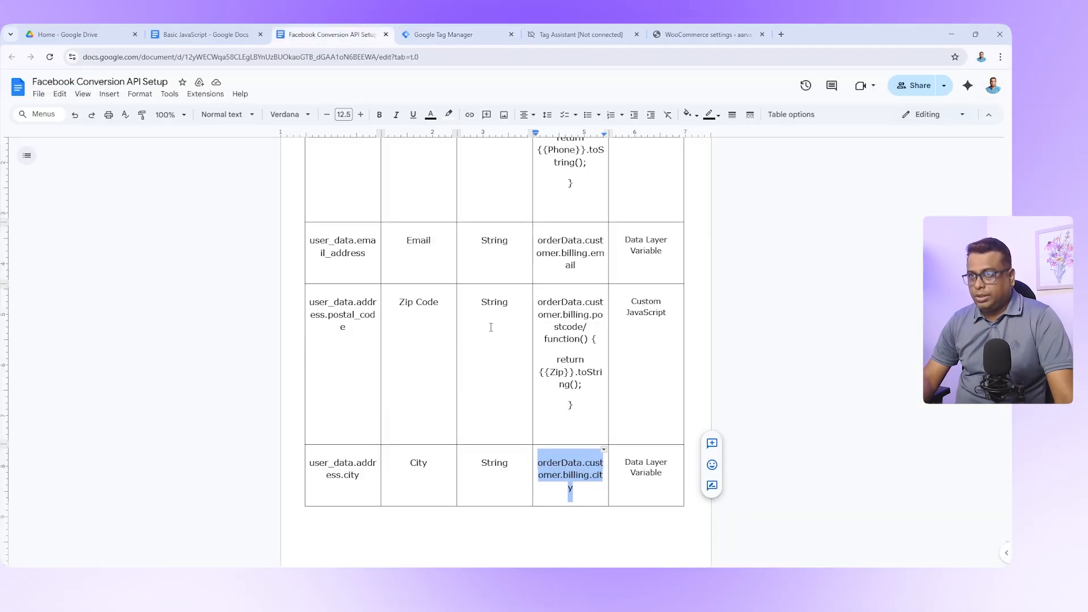
scroll(570, 474, down, 5)
drag(575, 350, 539, 325)
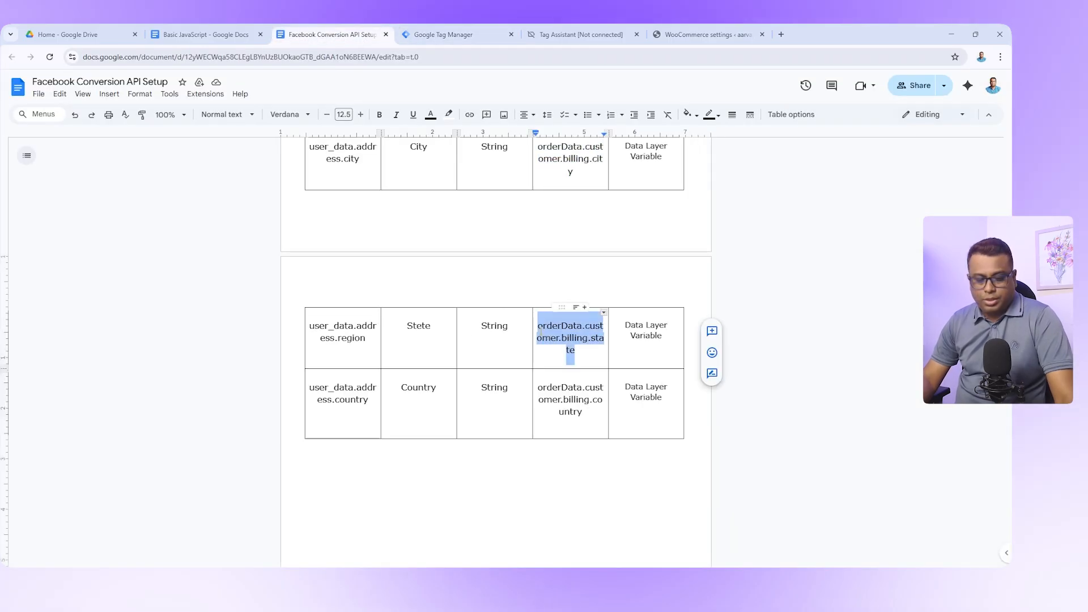
click(554, 28)
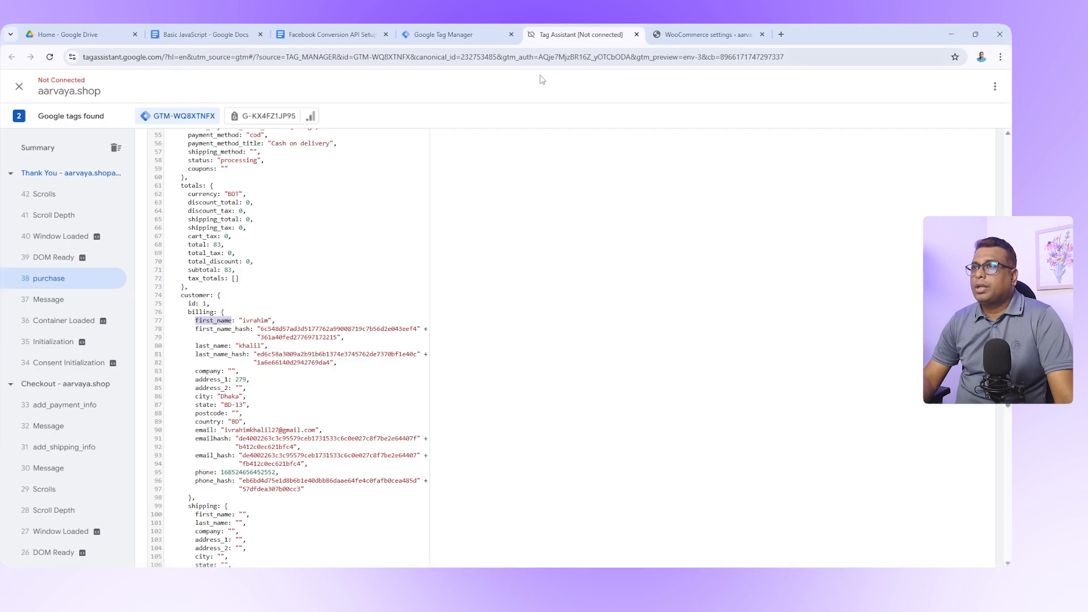
click(440, 28)
click(859, 138)
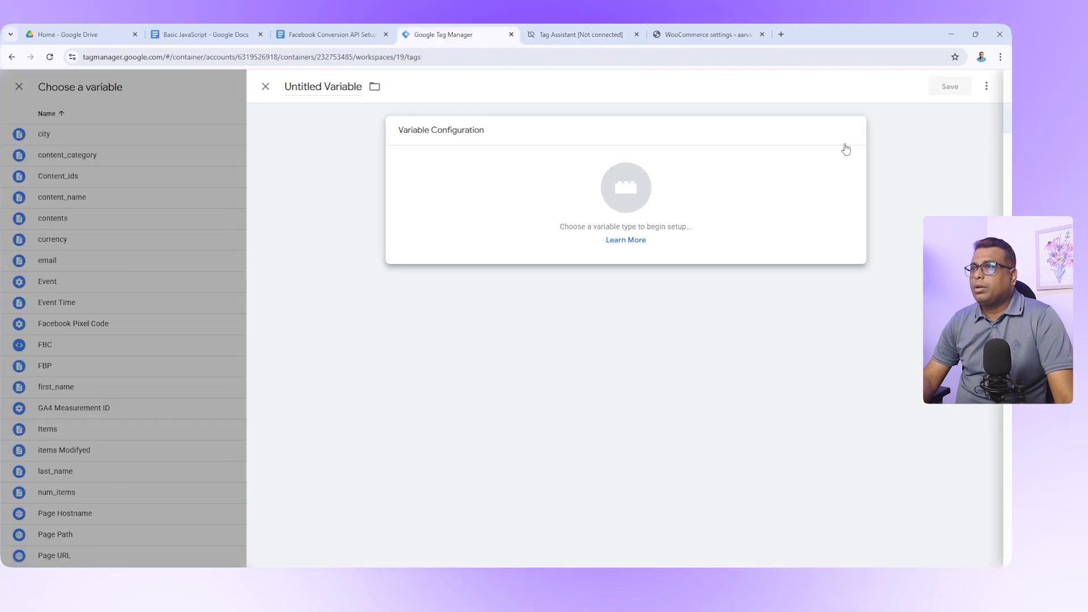
click(749, 397)
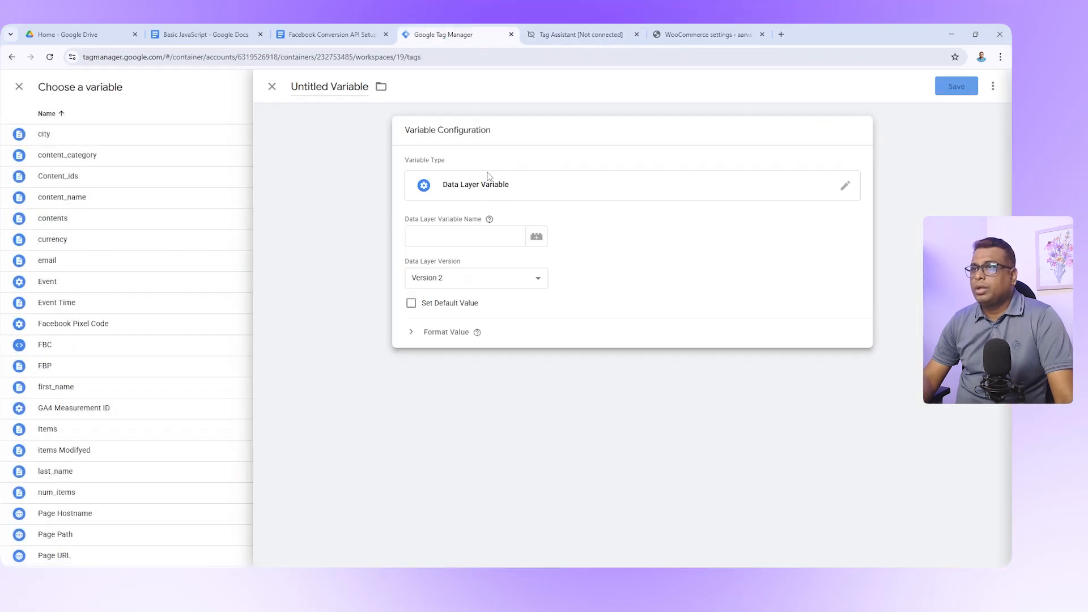
click(437, 236)
key(ctrl+v)
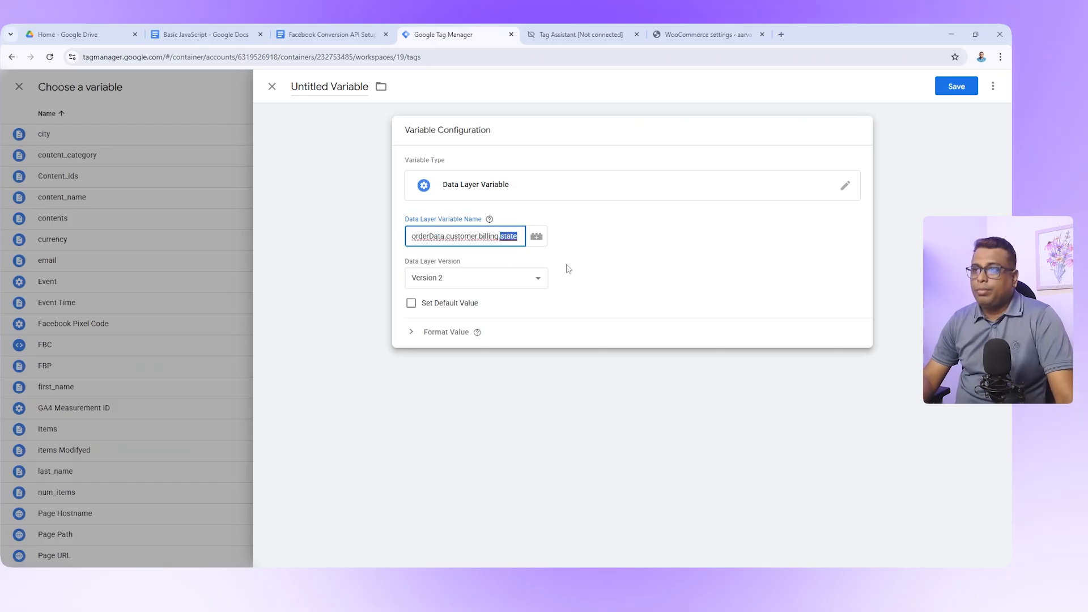
- Title the variable state and save it as the State parameter's value
click(324, 126)
click(346, 85)
text(state)
click(956, 89)
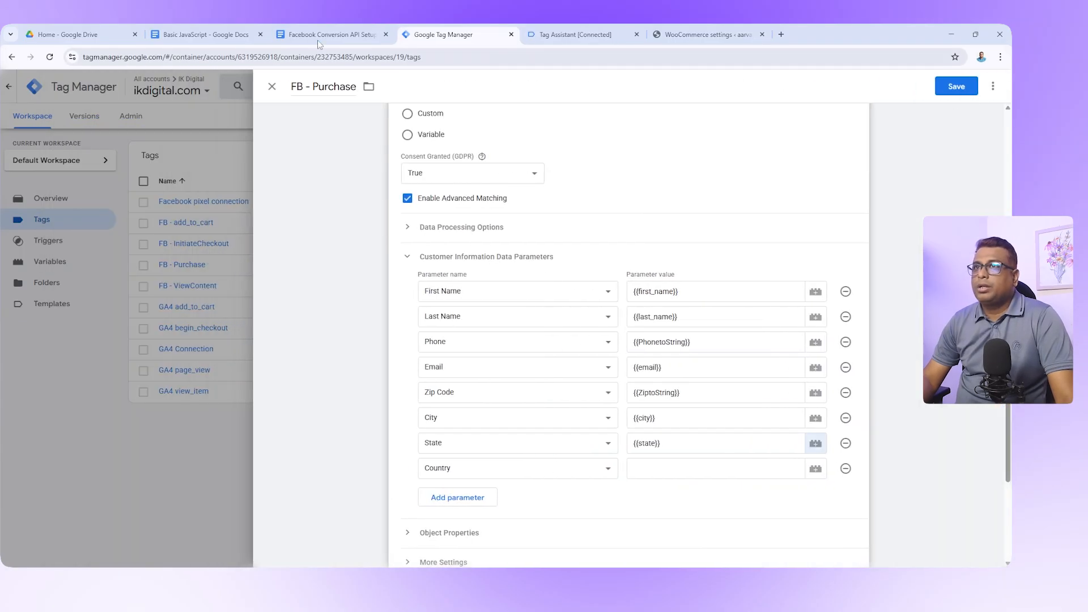
- Create a Data Layer Variable for the Country parameter, using the setup document's path orderData.customer.billing.country as its Data Layer Variable Name
click(318, 41)
scroll(438, 415, down, 2)
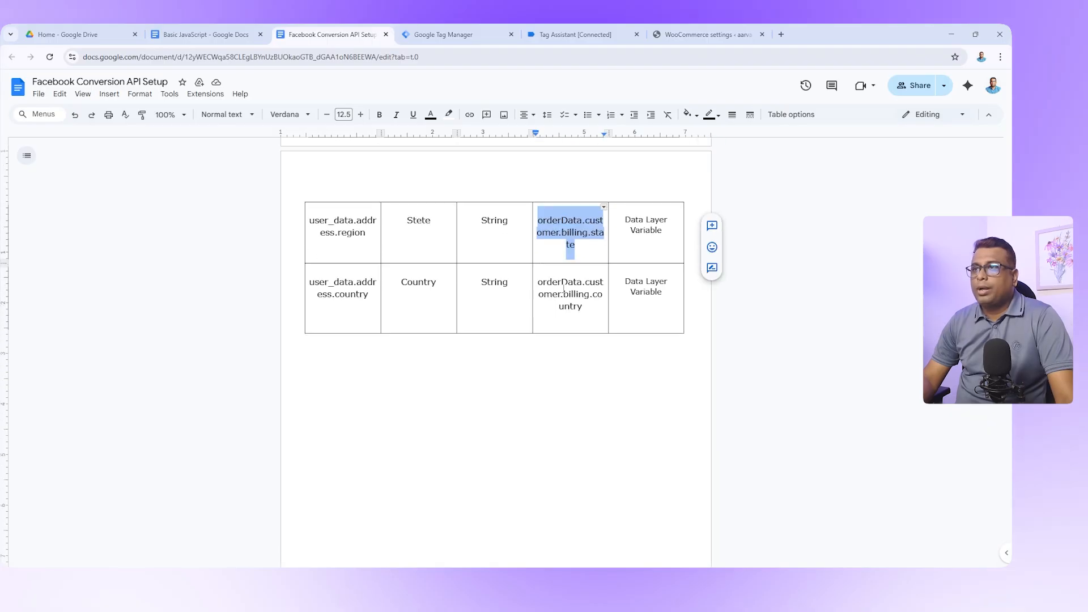
drag(585, 309, 539, 281)
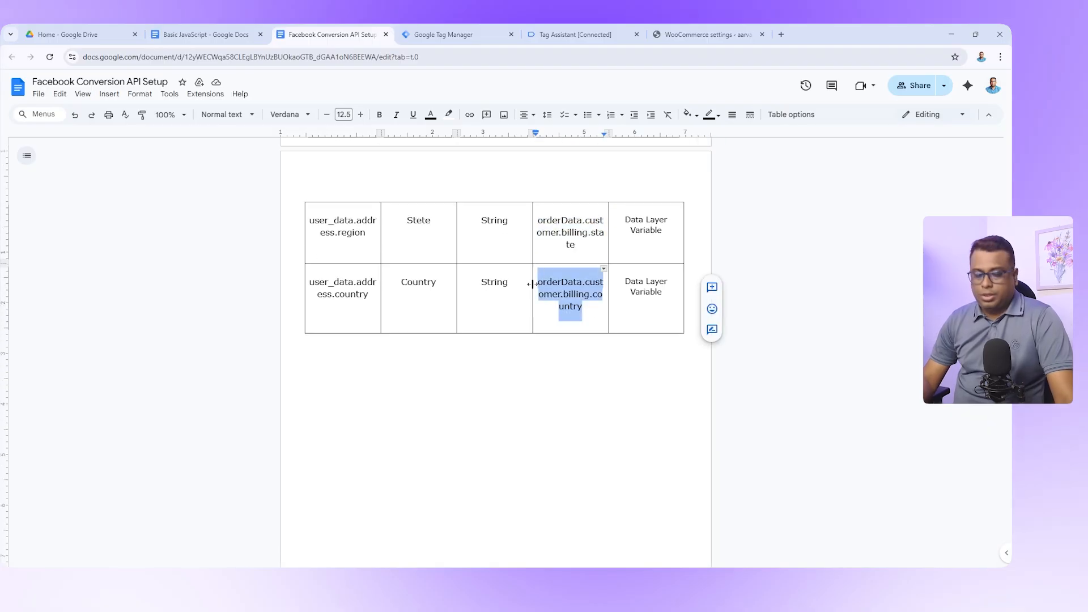
click(424, 31)
click(816, 469)
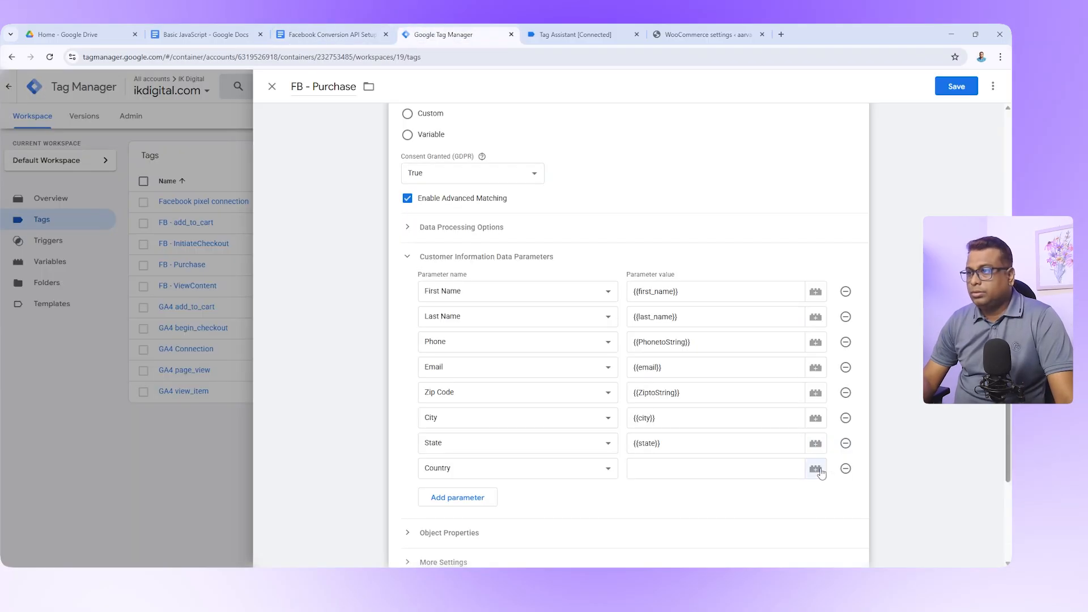
click(985, 87)
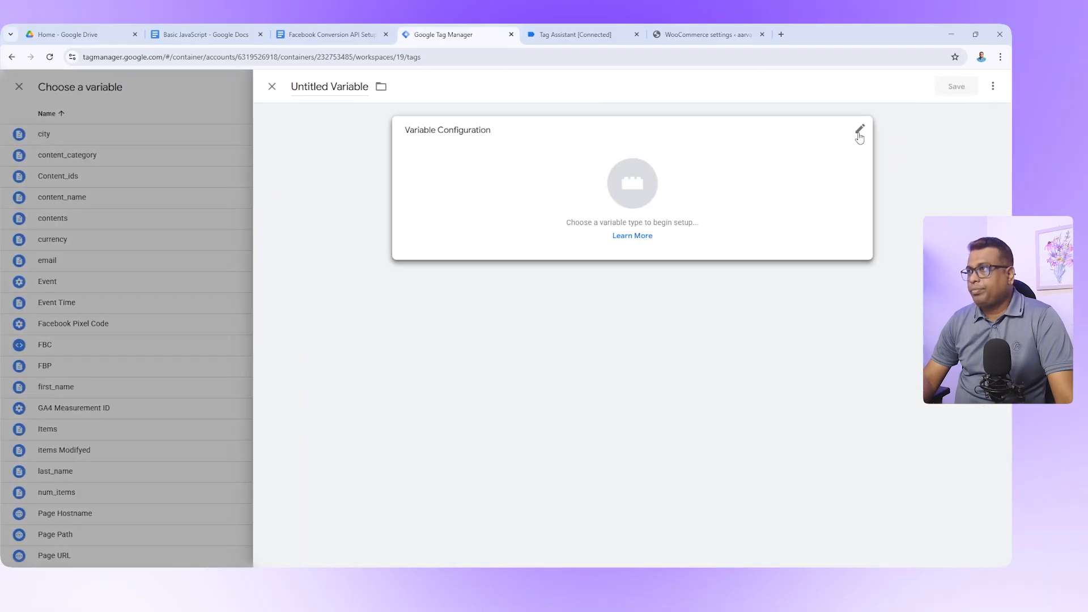
click(858, 133)
click(779, 401)
click(439, 236)
key(ctrl+v)
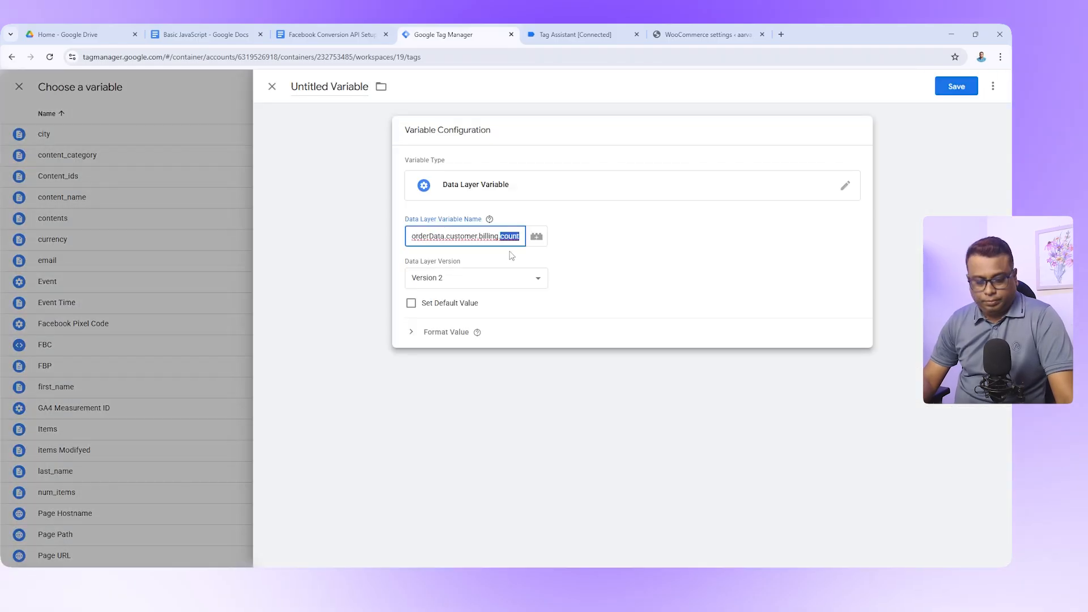
- Title the variable country and save it as the Country parameter's value
click(329, 86)
text(country)
click(956, 86)
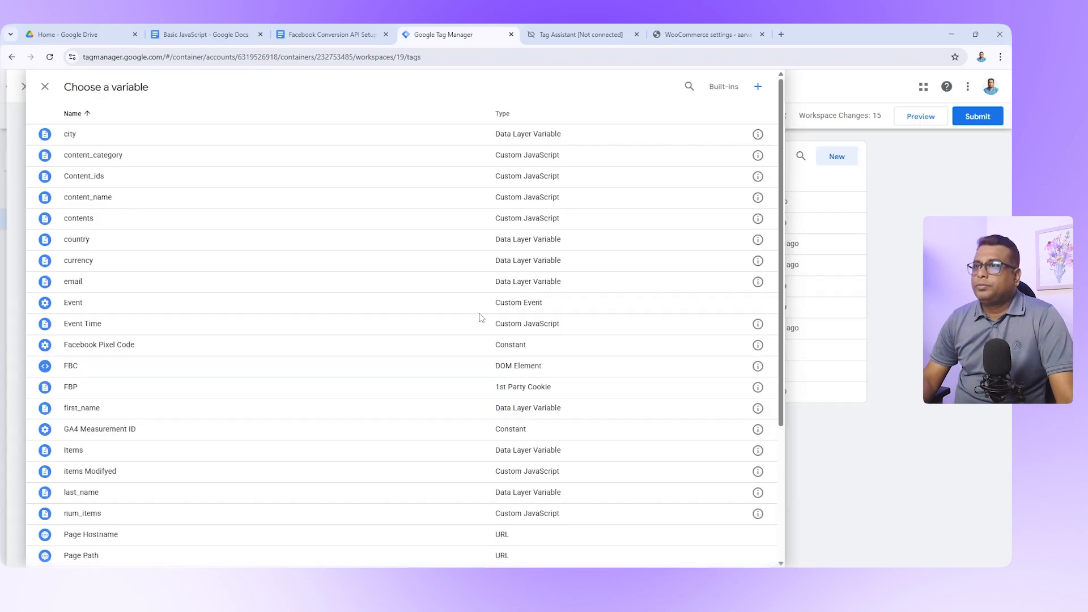
click(479, 239)
- Review the customer information parameters of the FB - Purchase tag and save the tag
scroll(713, 387, down, 3)
scroll(712, 388, up, 4)
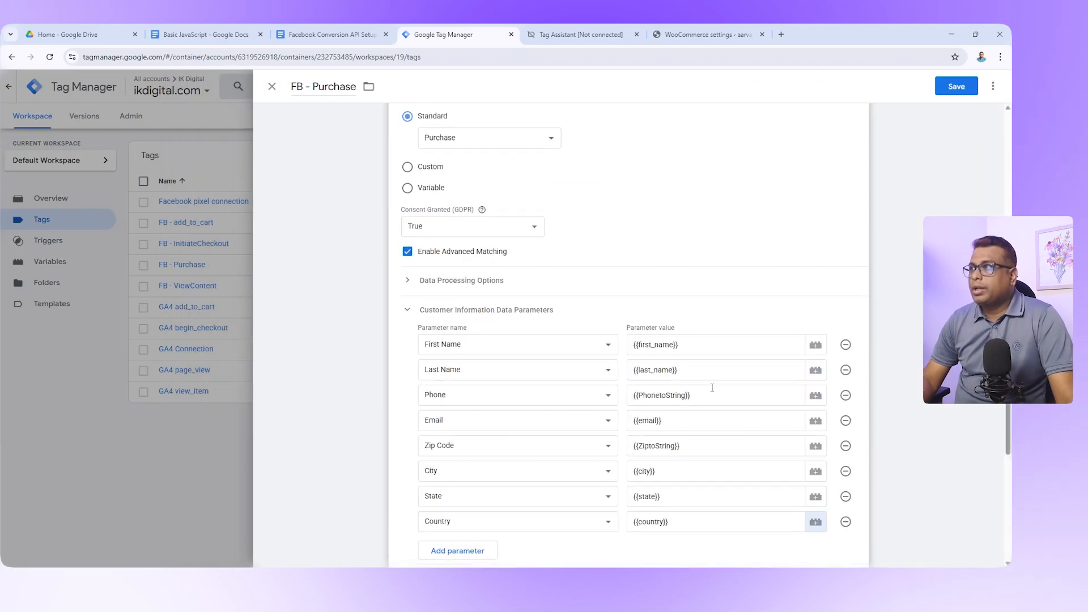
scroll(657, 428, down, 4)
scroll(771, 280, up, 2)
scroll(770, 281, up, 2)
click(955, 86)
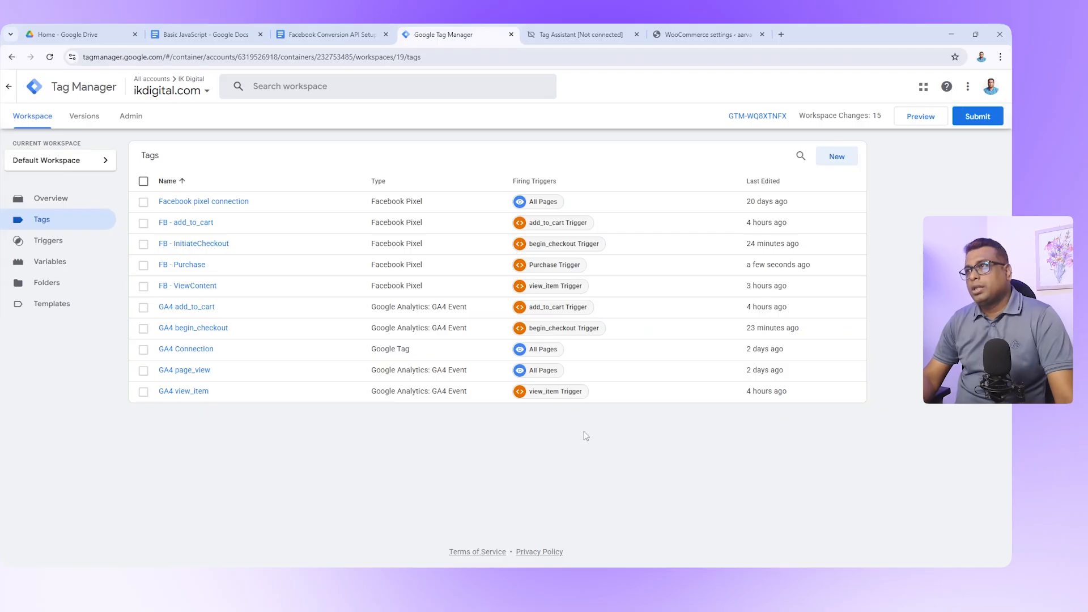
- Make a copy of the GA4 begin_checkout tag
click(216, 334)
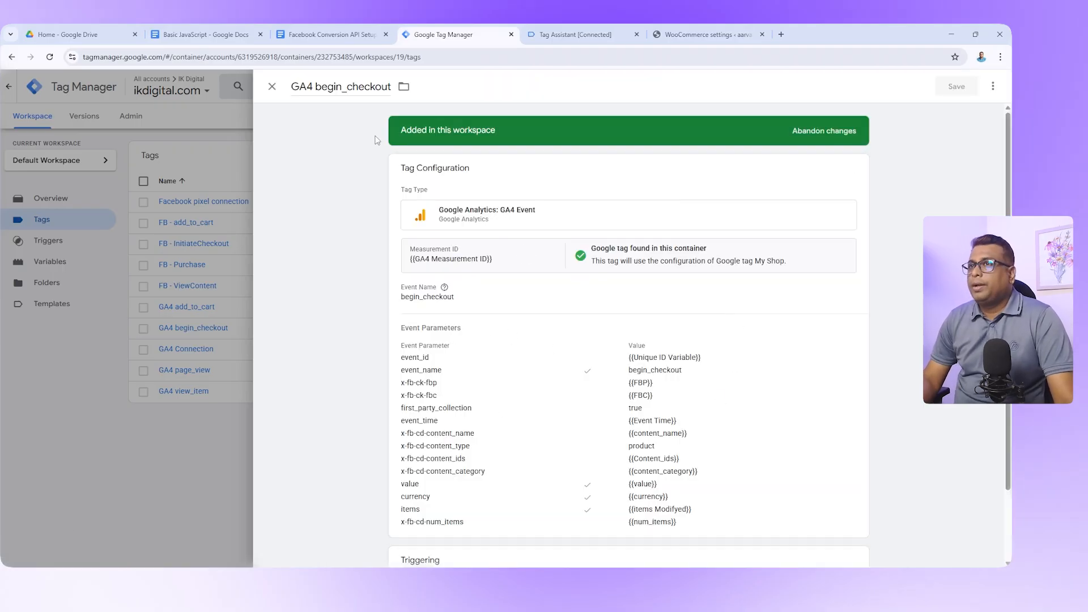
click(990, 87)
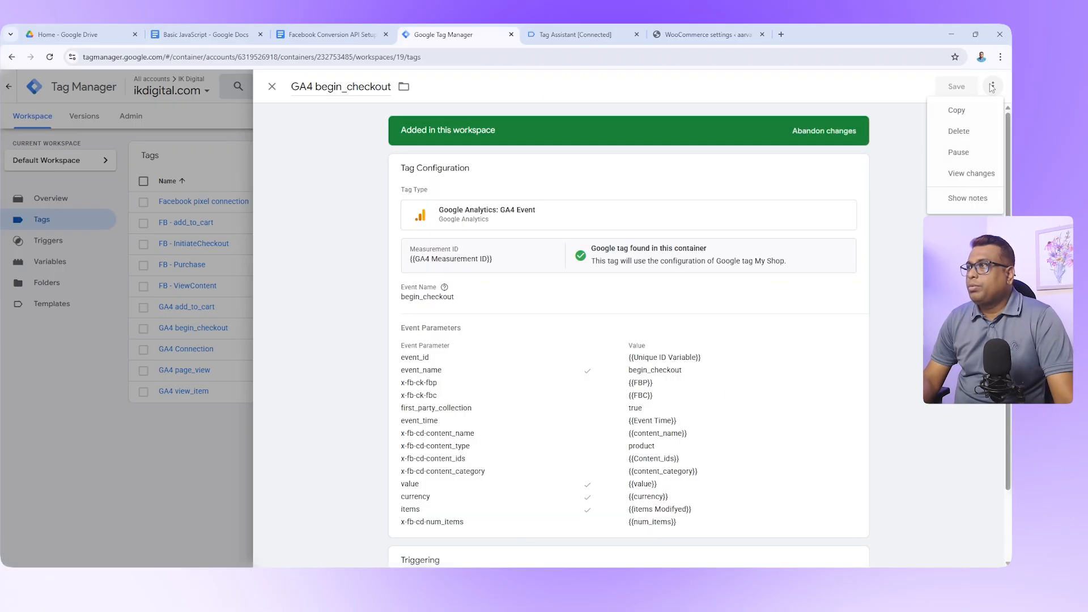
click(958, 110)
- Rename the copied tag GA4 Purchase, taking the word Purchase from the GA4 Purchase heading in the setup document
click(318, 31)
scroll(528, 275, up, 20)
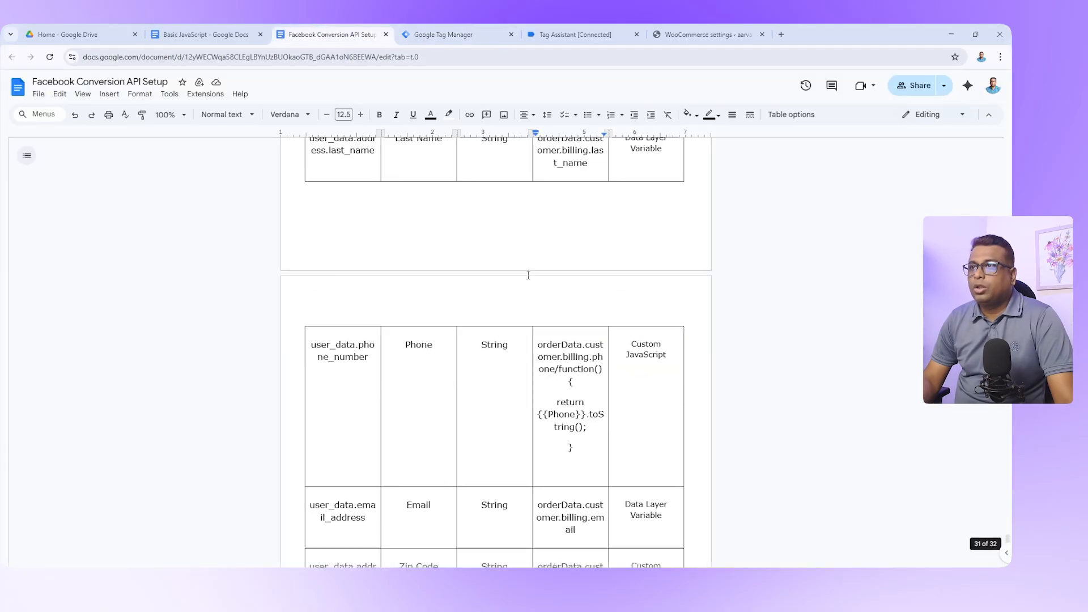
scroll(528, 275, up, 15)
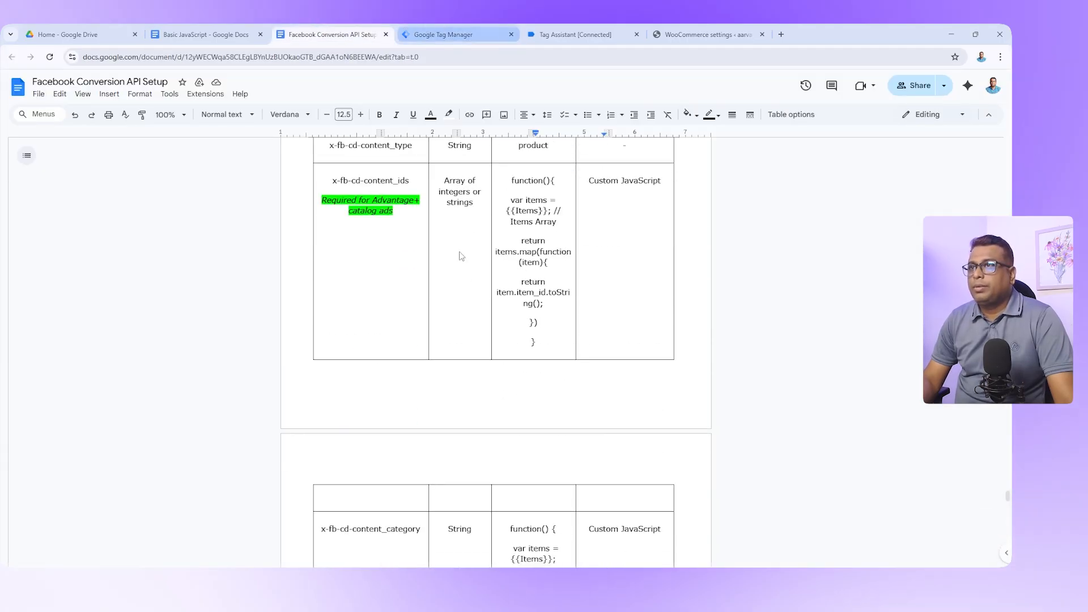
scroll(462, 255, up, 10)
click(502, 353)
double_click(518, 356)
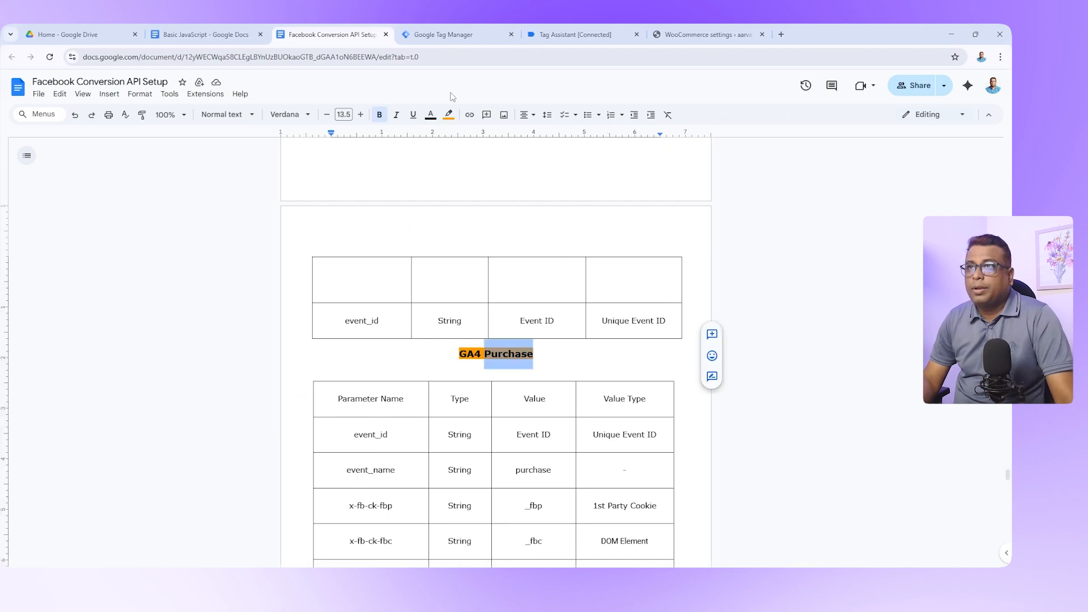
click(487, 34)
drag(316, 87, 389, 88)
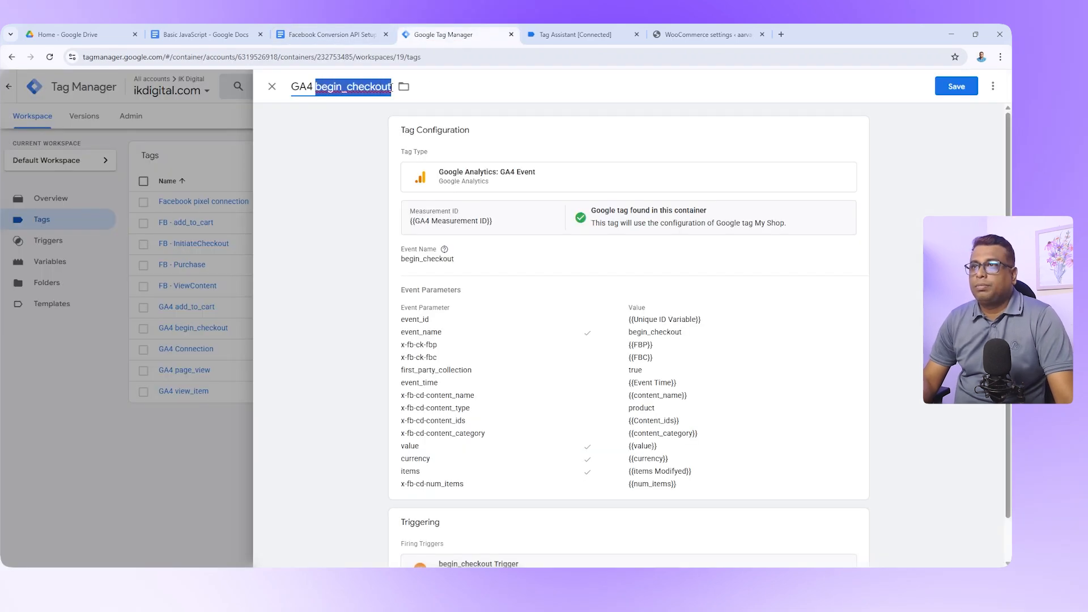
key(ctrl+v)
- Replace the begin_checkout Trigger on the GA4 Purchase tag with the Purchase Trigger
scroll(554, 476, down, 1)
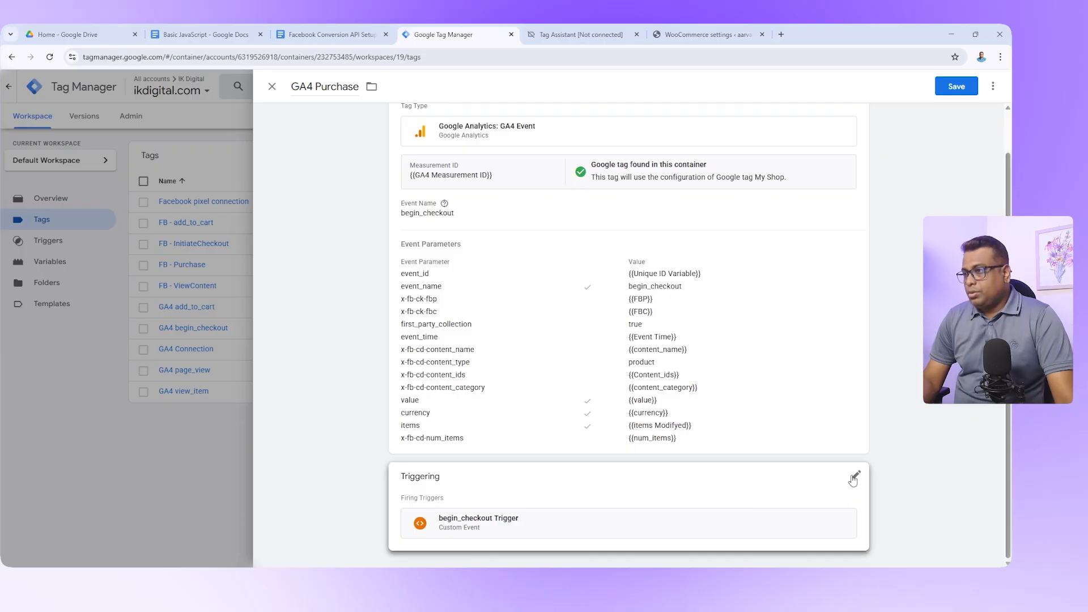
click(853, 480)
click(840, 528)
scroll(724, 495, down, 1)
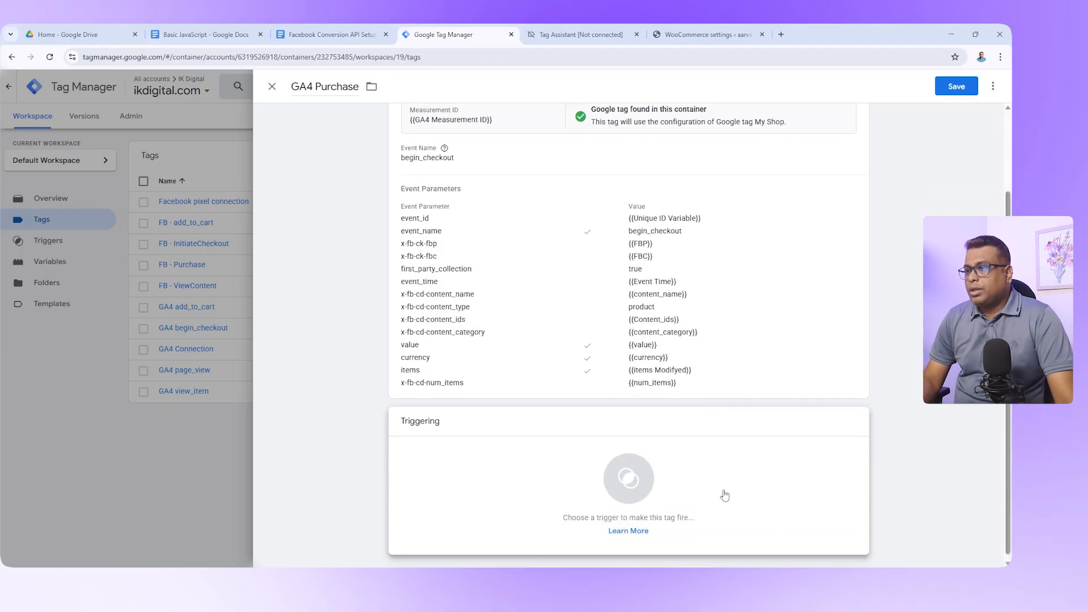
click(665, 471)
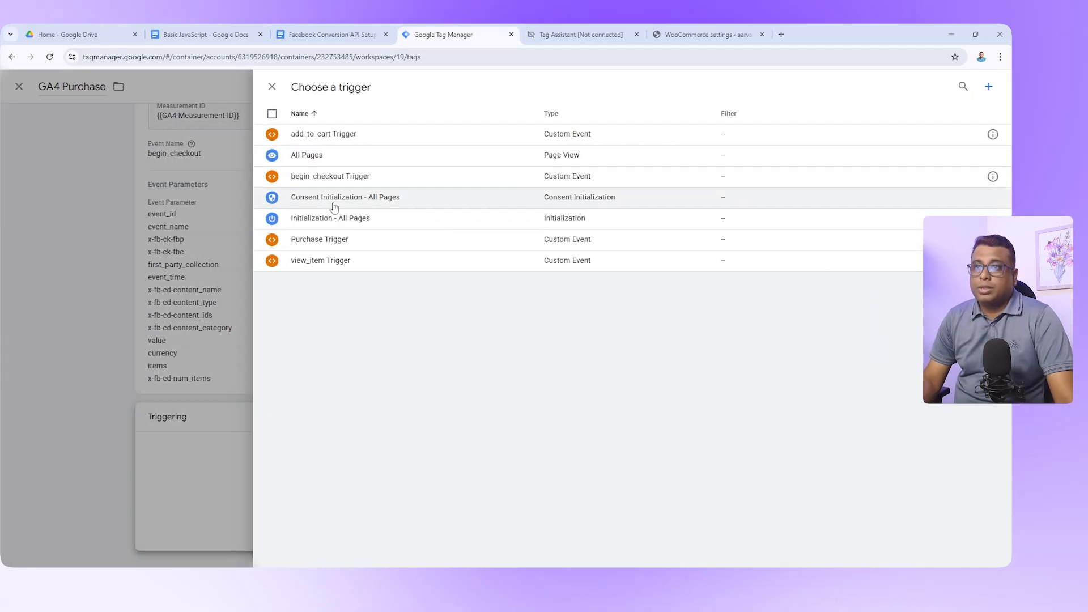
click(344, 240)
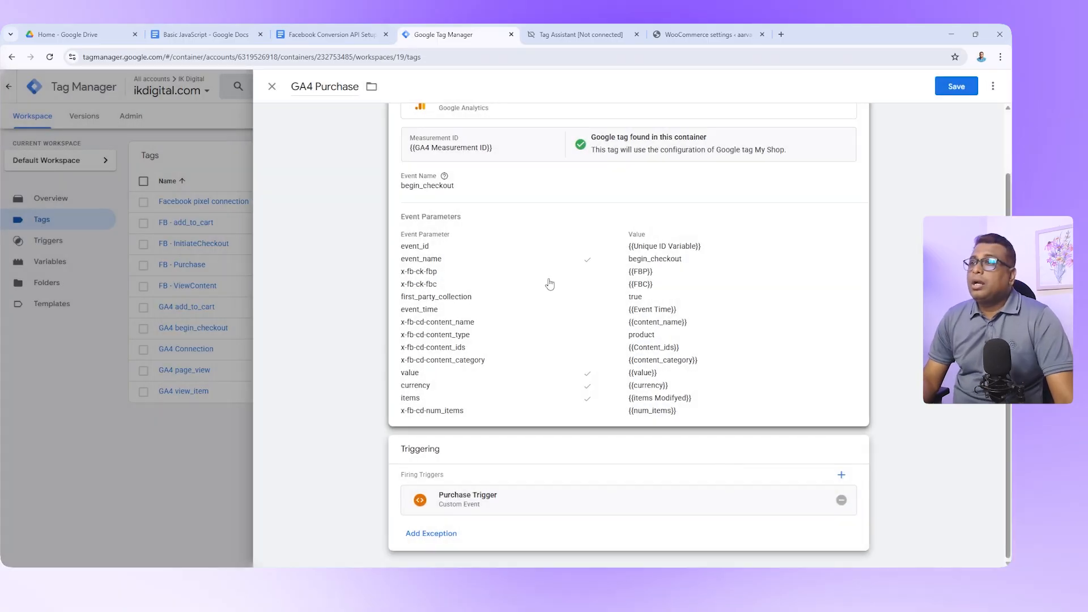
- Open the tag configuration for editing and add seven empty event parameter rows below x-fb-cd-num_items
click(763, 278)
scroll(674, 343, down, 5)
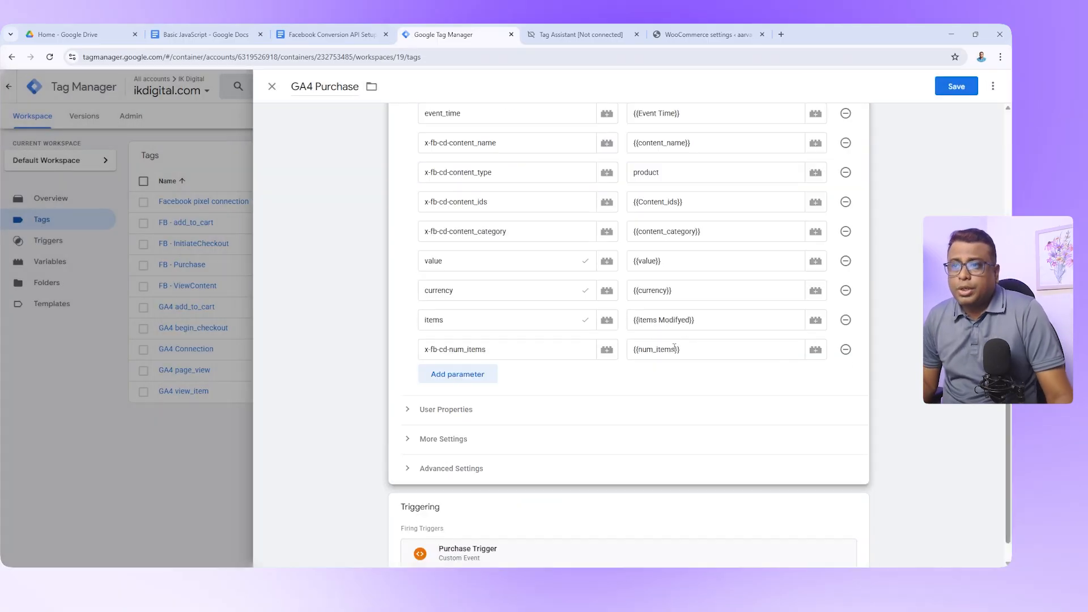
click(469, 375)
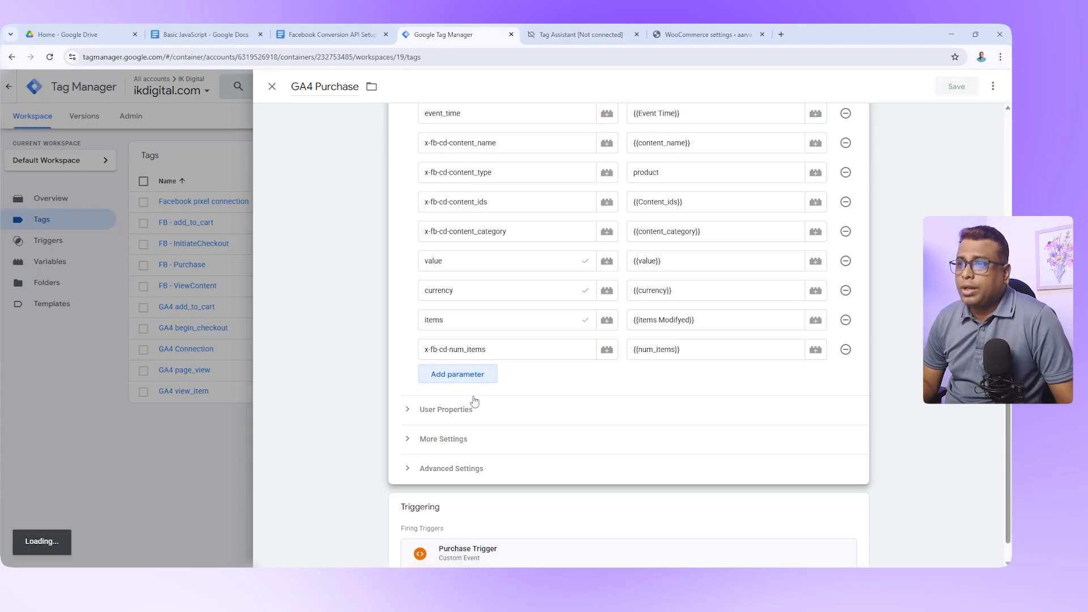
click(478, 410)
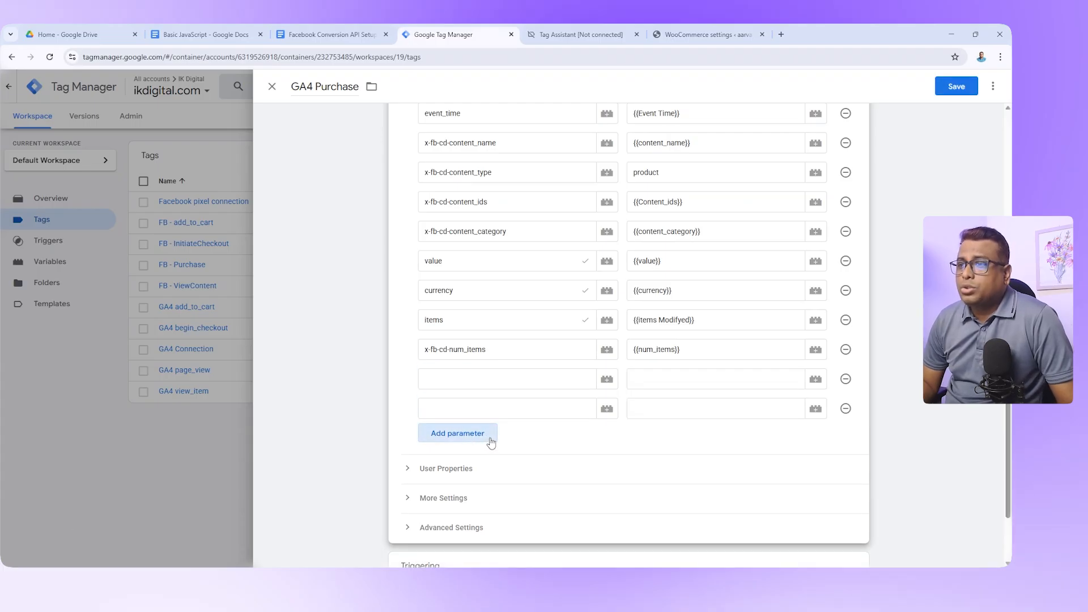
click(482, 439)
scroll(644, 442, down, 2)
click(473, 361)
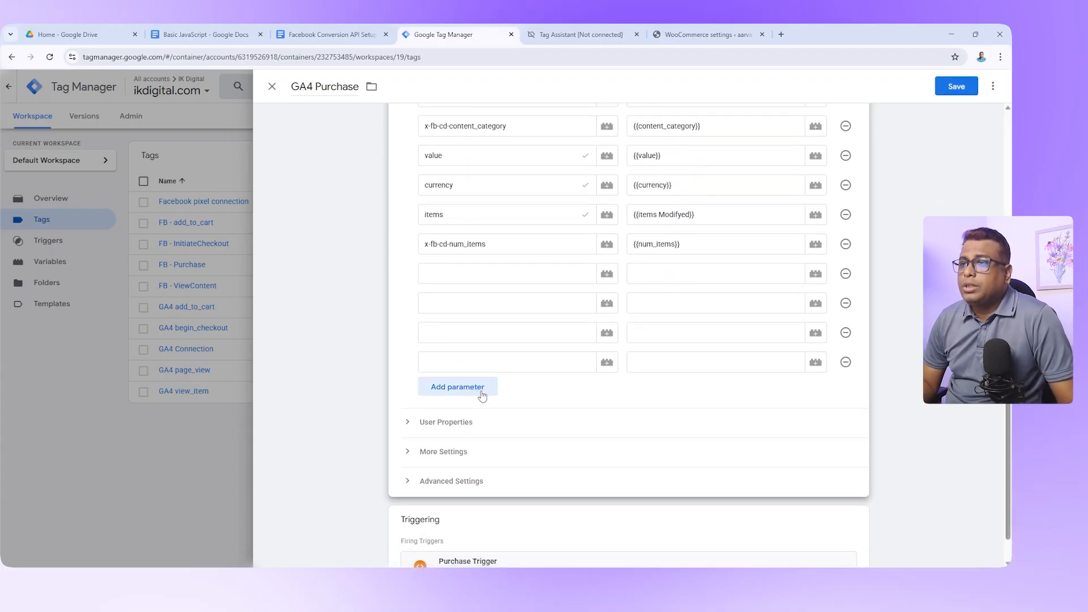
click(481, 392)
click(476, 419)
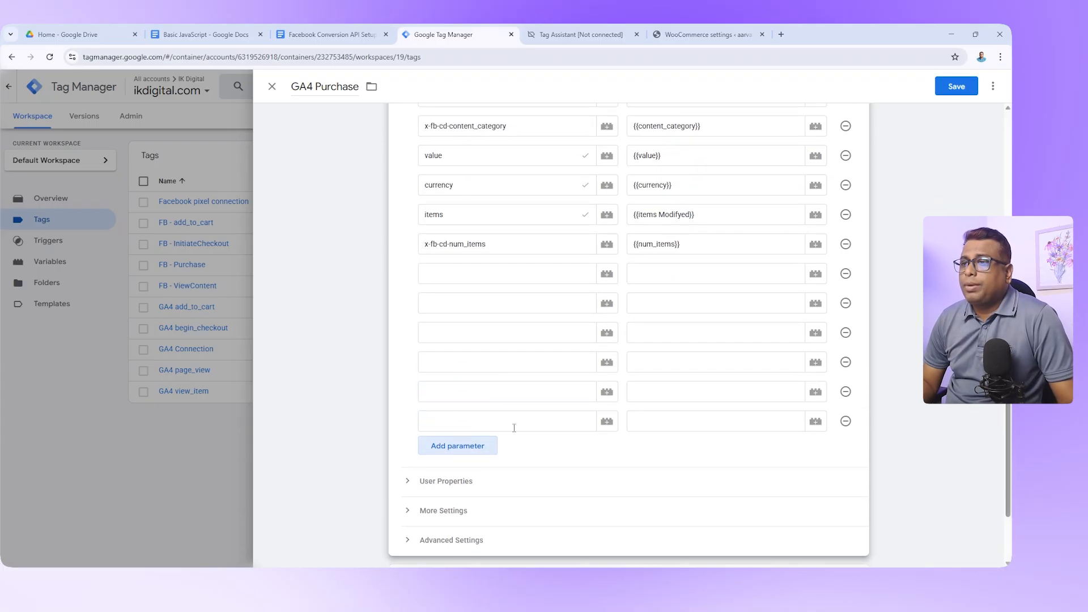
click(481, 449)
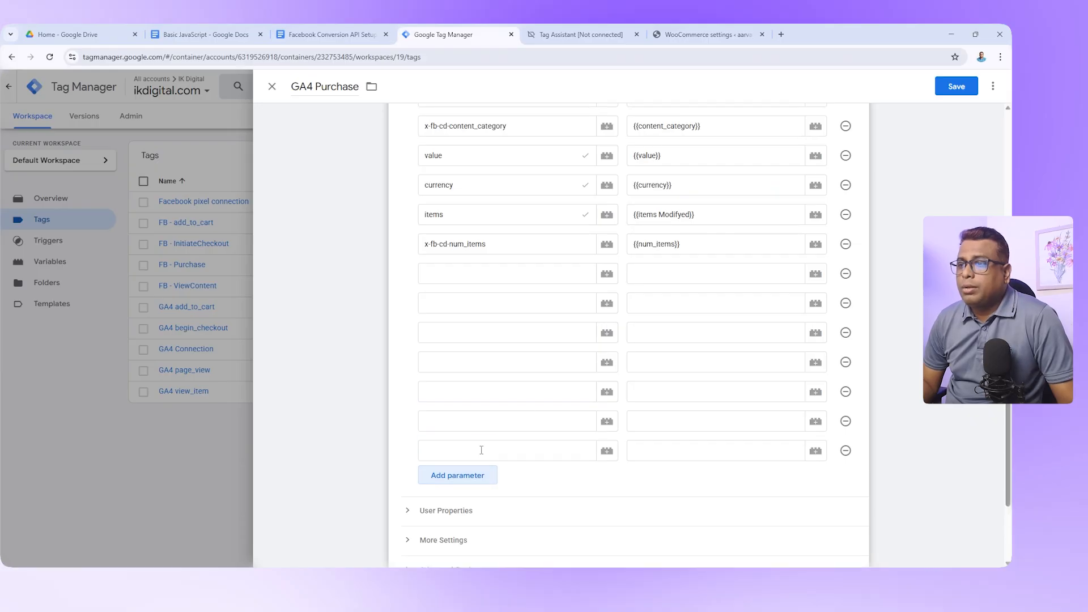
- Find the User-Data table in the setup document and copy user_data.address.first_name into the first empty event parameter name in Tag Manager
click(318, 35)
scroll(473, 370, down, 20)
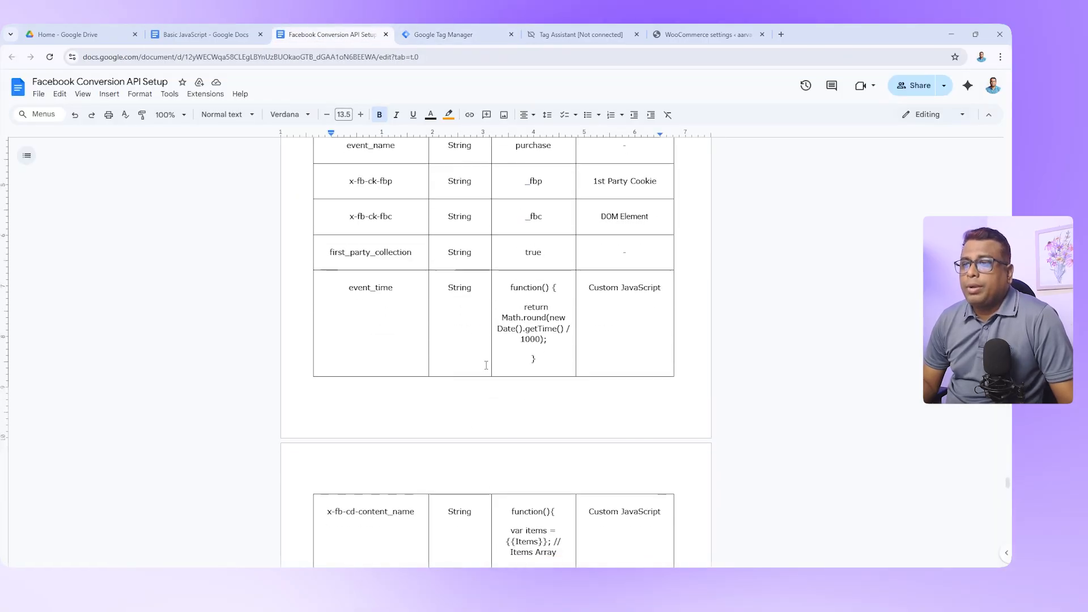
scroll(486, 365, down, 20)
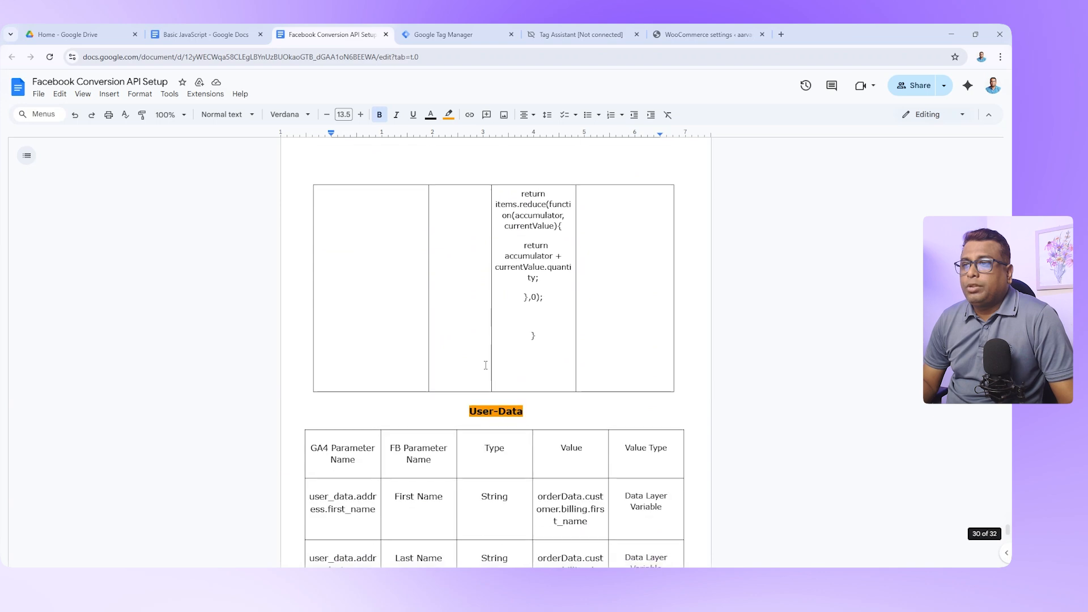
scroll(485, 363, up, 15)
scroll(486, 363, up, 5)
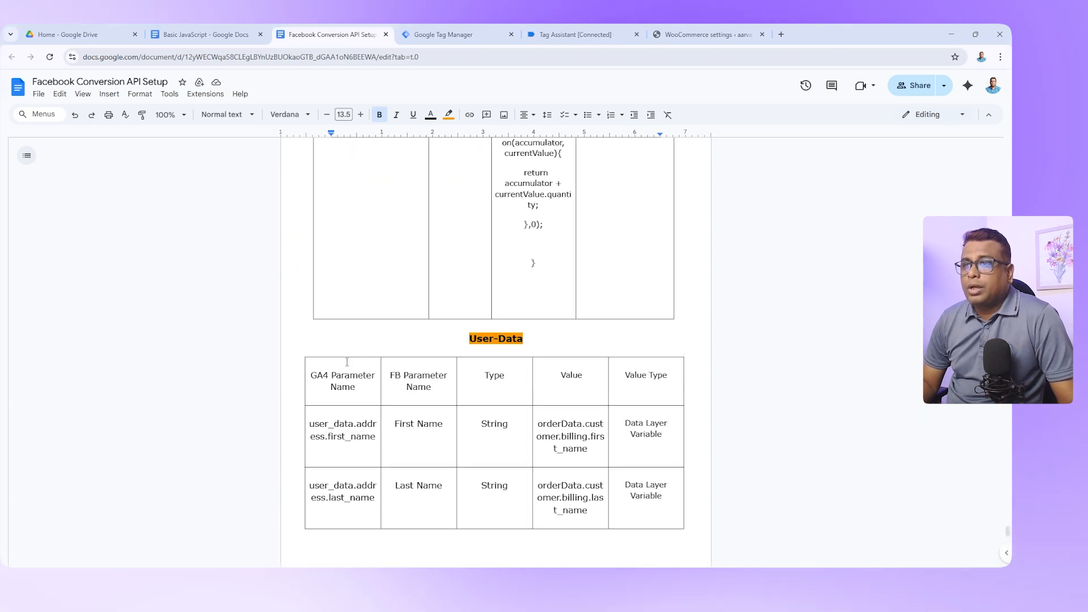
scroll(365, 387, down, 2)
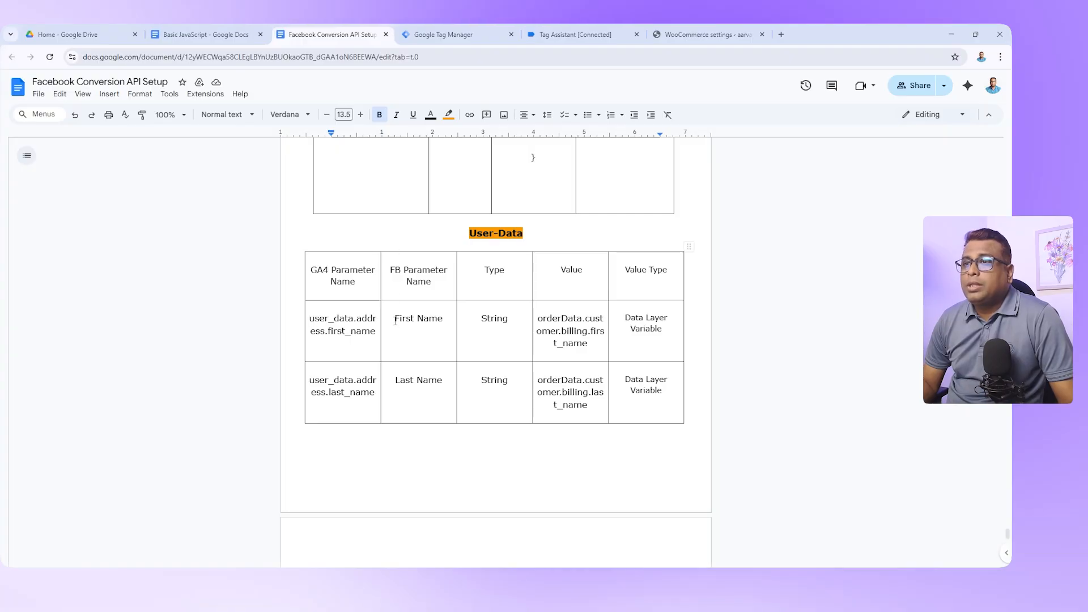
triple_click(438, 322)
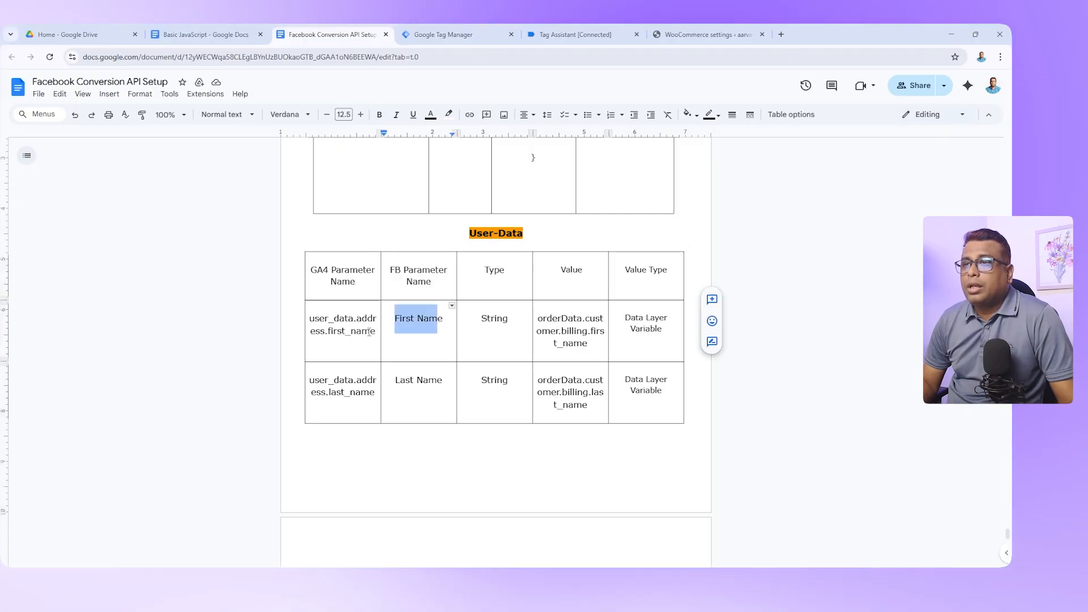
double_click(360, 331)
drag(309, 318, 374, 329)
key(ctrl+c)
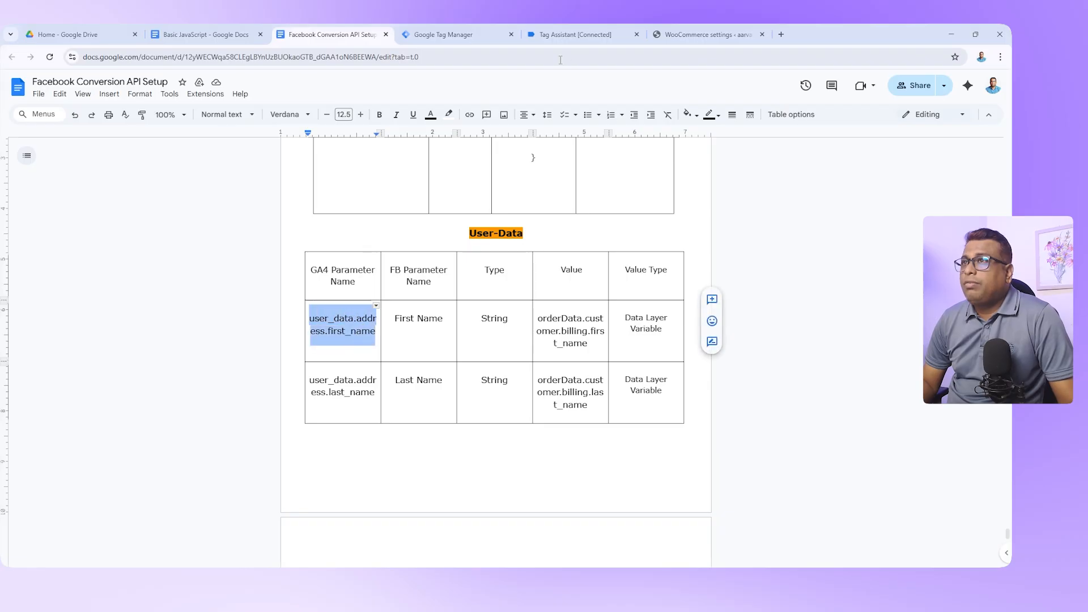
click(443, 35)
key(ctrl+v)
- Copy user_data.address.last_name from the setup document into the parameter name below user_data.address.first_name
click(304, 29)
triple_click(309, 380)
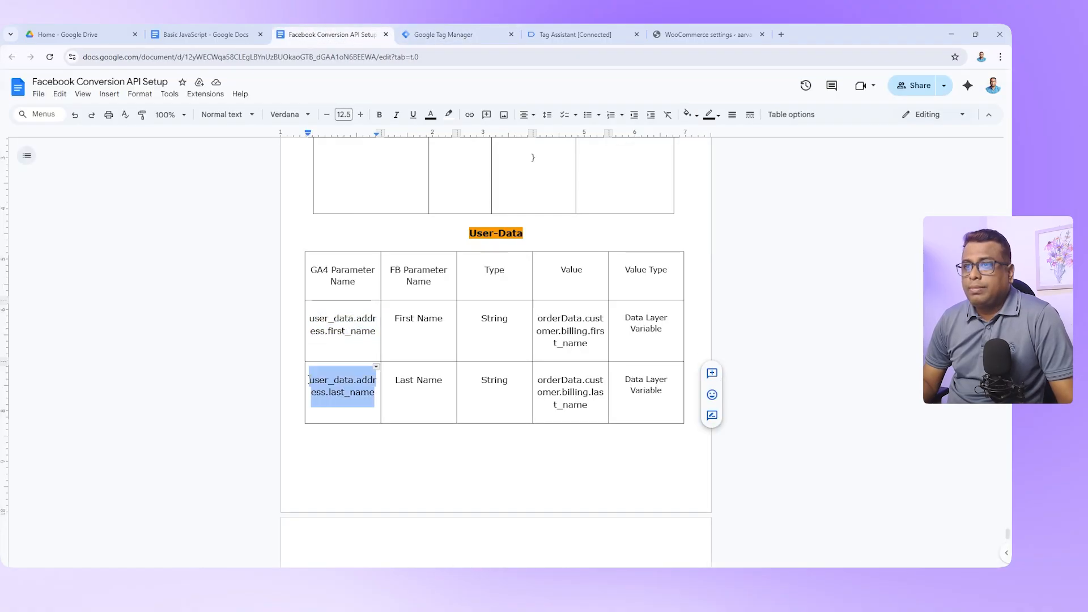
key(ctrl+c)
click(443, 35)
click(567, 303)
key(ctrl+v)
- Copy user_data.phone_number from the setup document into the next empty event parameter name of the tag
click(363, 35)
scroll(352, 340, down, 4)
drag(370, 390, 310, 375)
key(ctrl+c)
click(443, 35)
click(564, 332)
key(ctrl+v)
- Copy user_data.email_address from the setup document into the parameter name below user_data.phone_number
drag(374, 394, 310, 379)
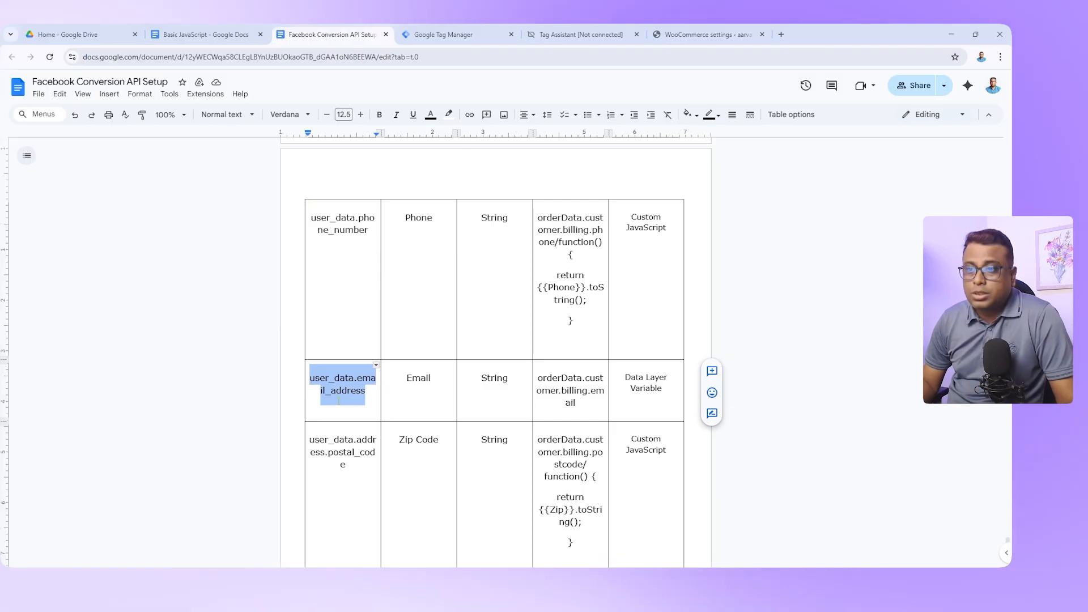
key(ctrl+c)
click(437, 34)
click(445, 362)
key(ctrl+v)
- Copy user_data.address.postal_code from the setup document into the parameter name below user_data.email_address
click(295, 32)
click(448, 33)
click(435, 392)
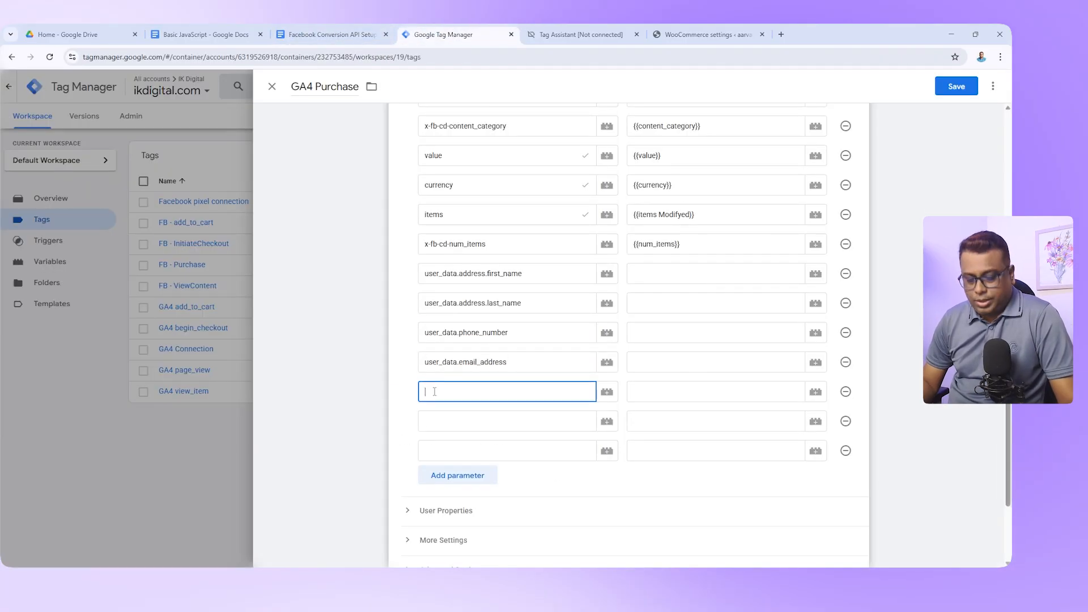
key(ctrl+v)
- Copy user_data.address.city from the setup document into the next empty parameter name and add one more parameter row
click(337, 34)
scroll(363, 340, down, 4)
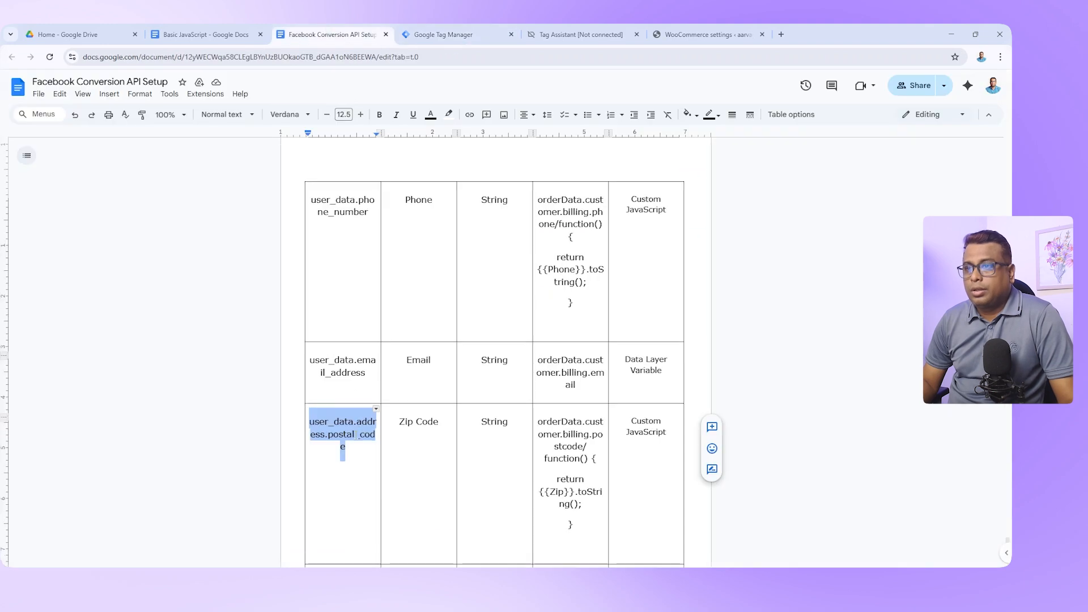
drag(361, 408, 314, 394)
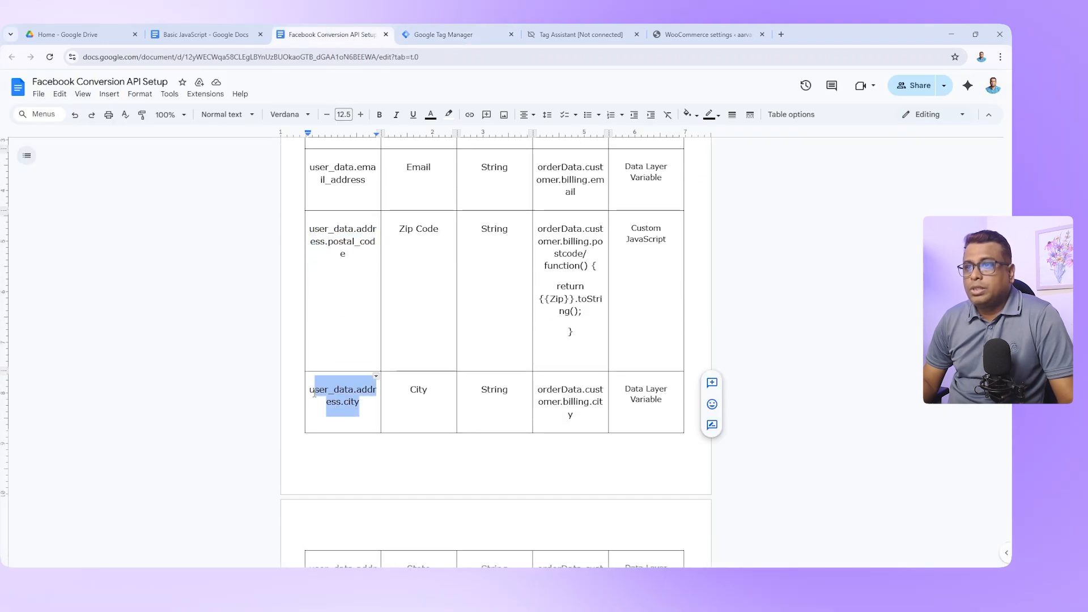
click(447, 34)
click(452, 421)
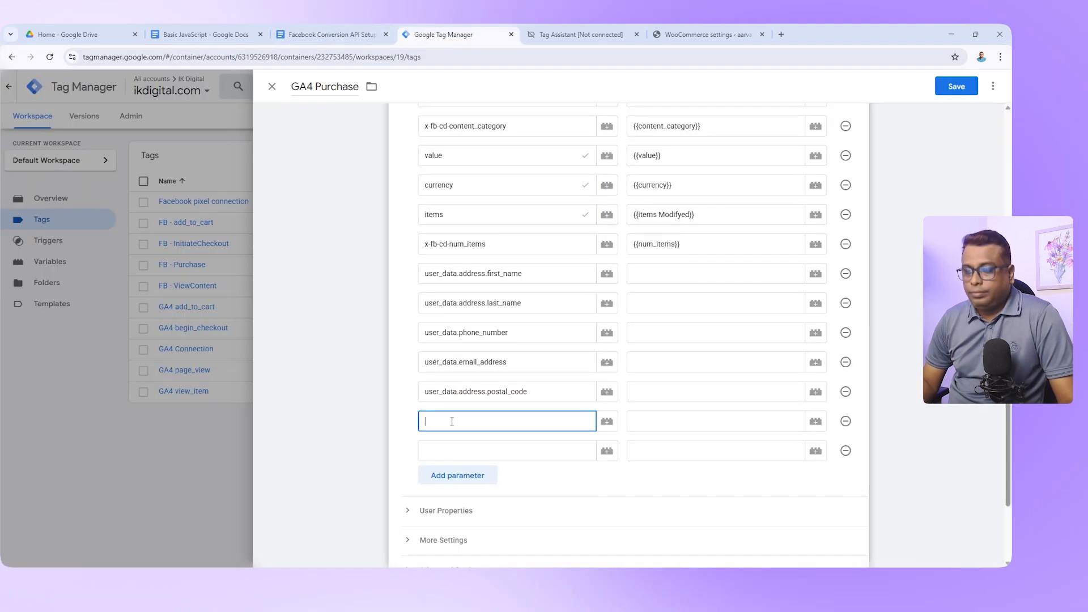
key(ctrl+v)
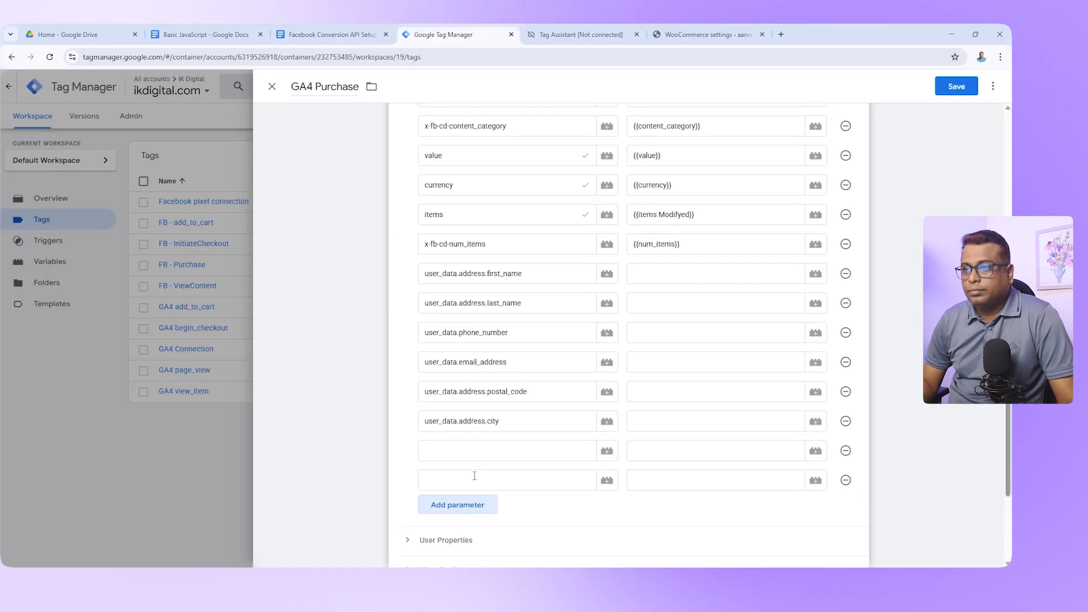
- Copy user_data.address.region from the setup document into the parameter name below user_data.address.city
click(332, 35)
scroll(340, 408, down, 3)
drag(367, 424, 311, 418)
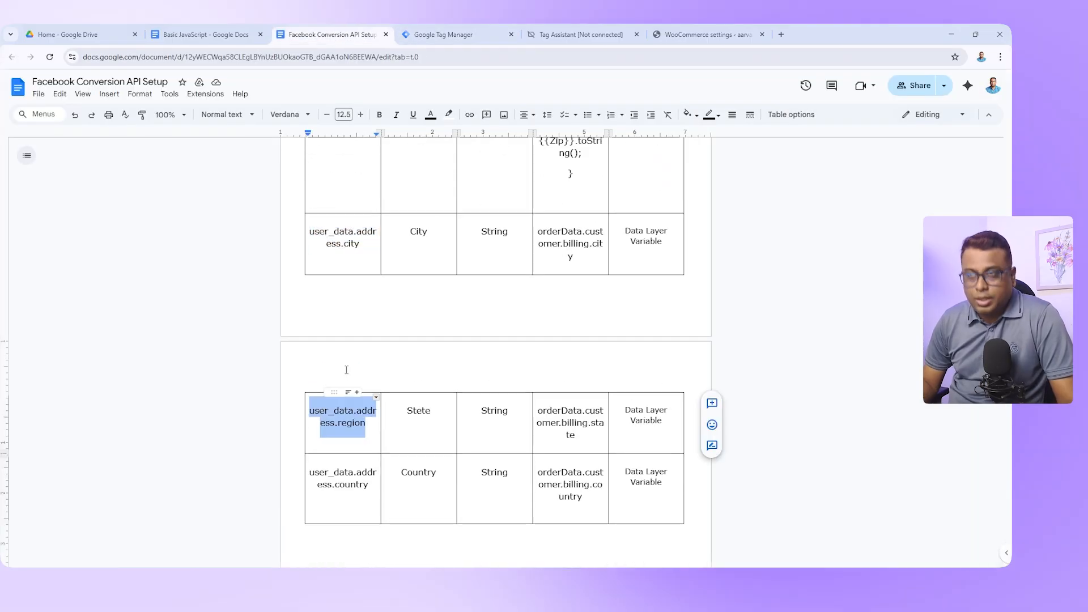
click(448, 35)
click(430, 450)
key(ctrl+v)
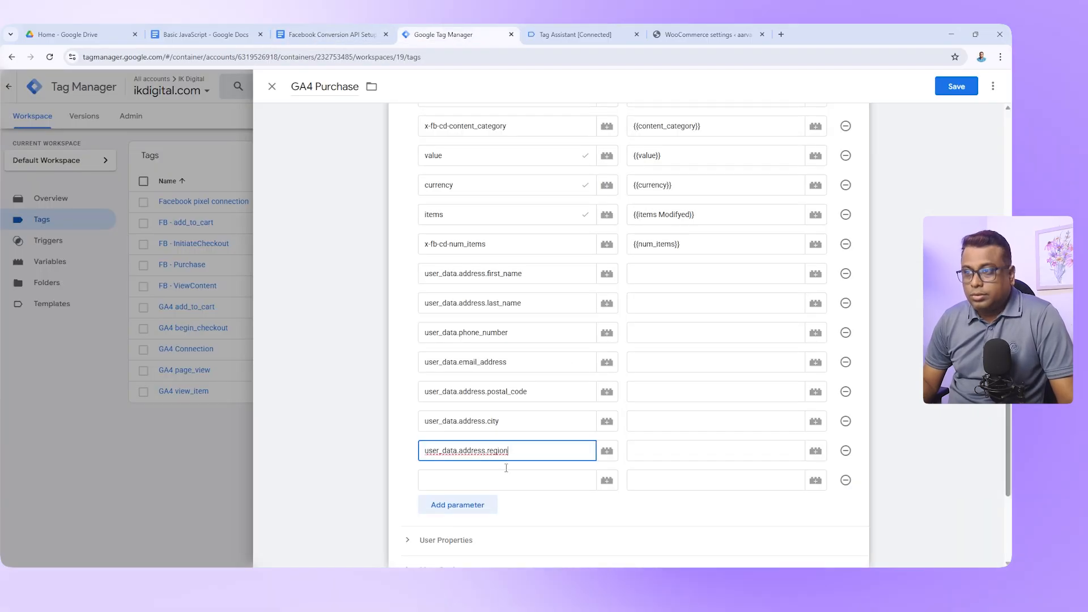
- Copy user_data.address.country from the setup document into the last empty event parameter name of the tag
click(336, 33)
drag(369, 486, 308, 477)
click(447, 34)
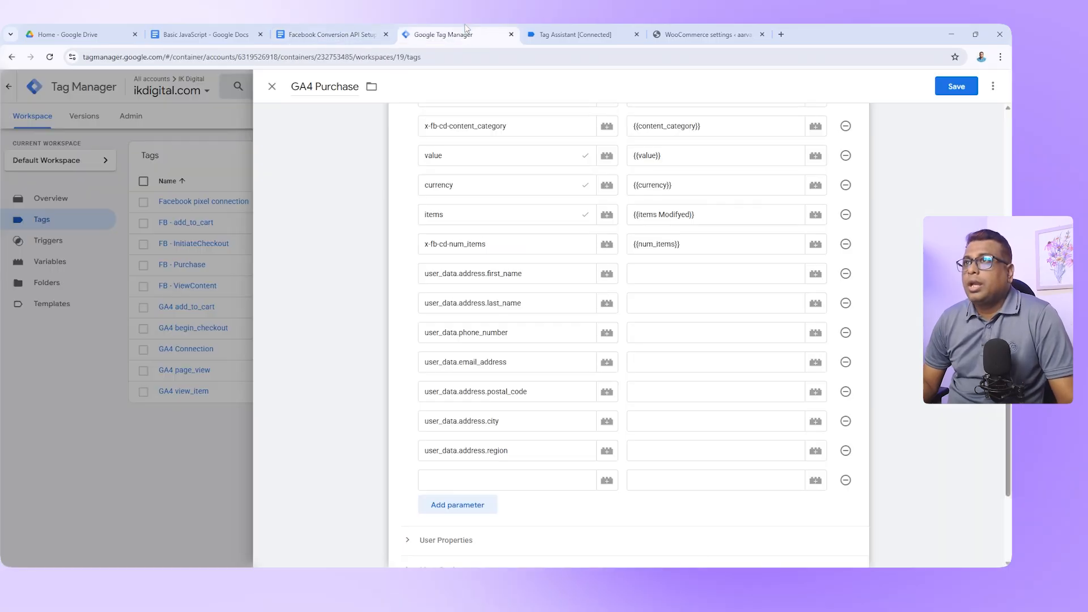
click(460, 480)
key(ctrl+v)
click(539, 306)
click(558, 369)
scroll(691, 328, down, 5)
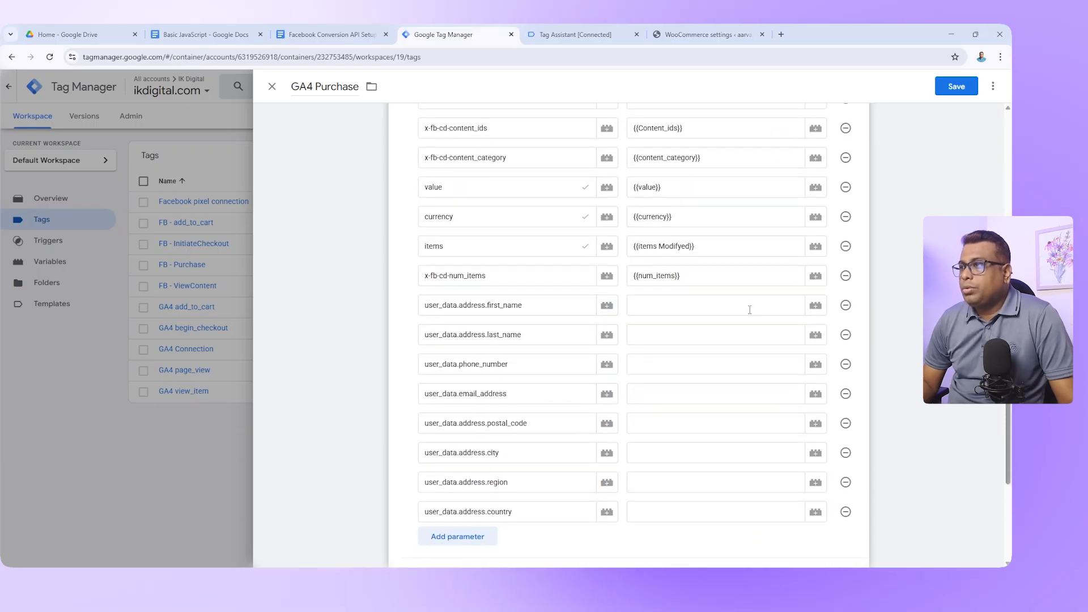
- Assign the first_name and last_name variables as values of user_data.address.first_name and user_data.address.last_name
click(819, 309)
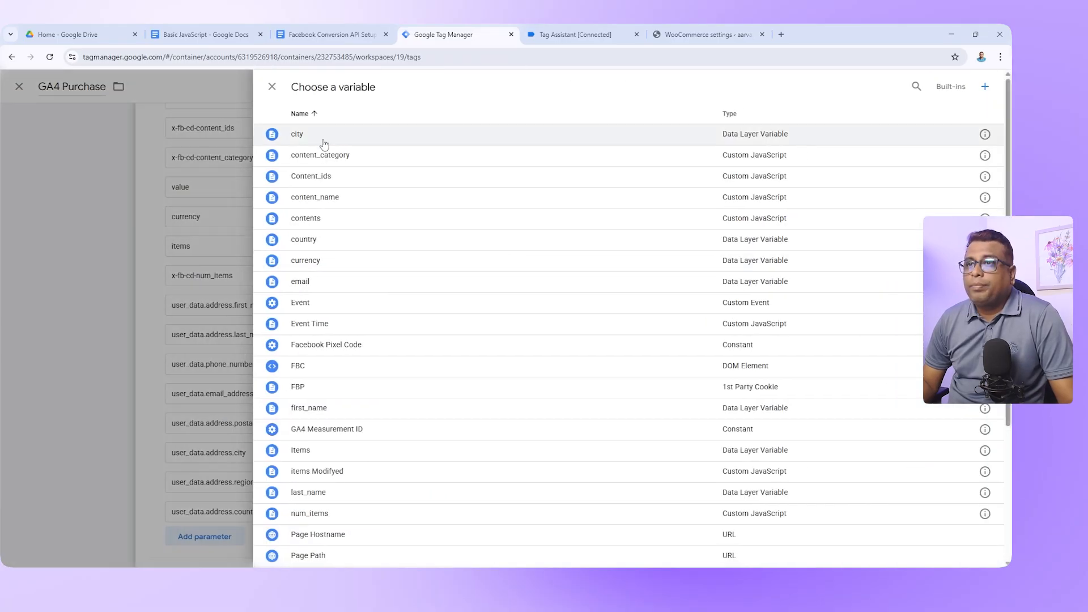
scroll(340, 397, down, 3)
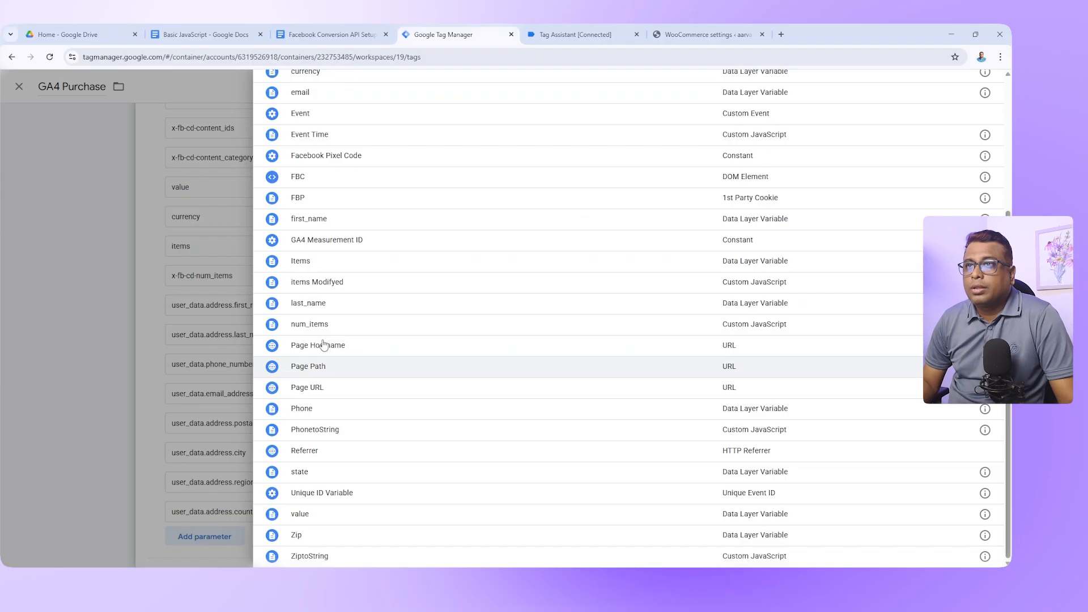
click(311, 219)
click(819, 336)
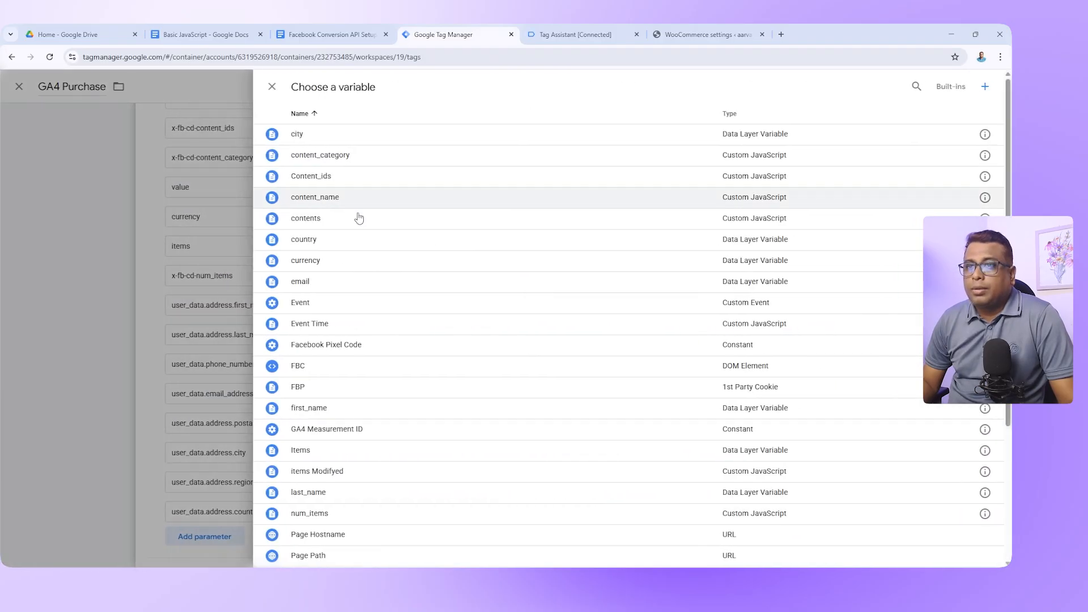
click(309, 493)
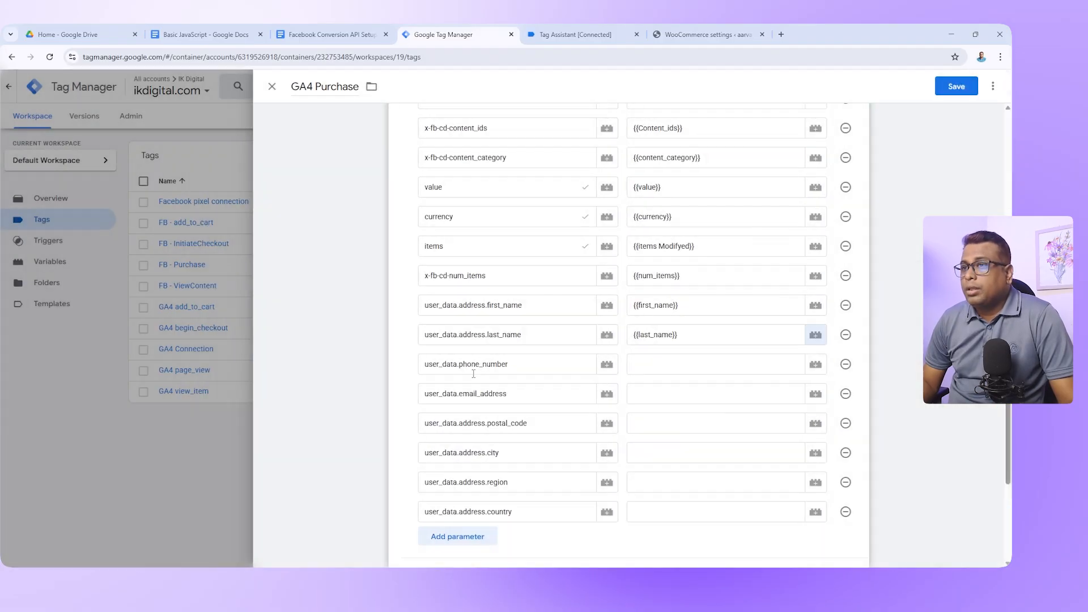
- Assign the PhonetoString variable to user_data.phone_number and the email variable to user_data.email_address
click(816, 365)
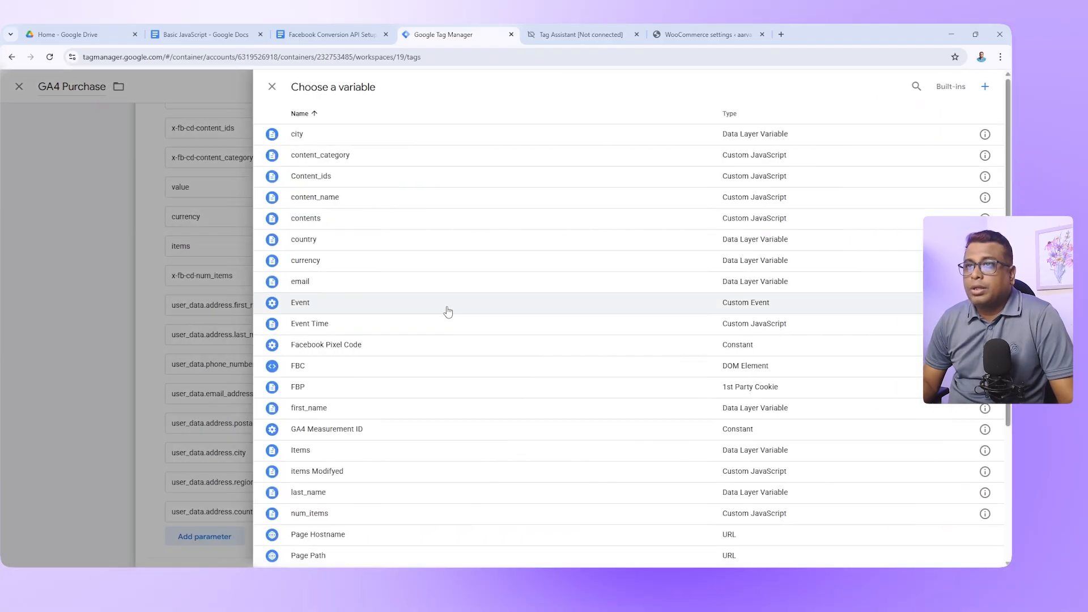
scroll(380, 395, down, 1)
scroll(357, 444, down, 3)
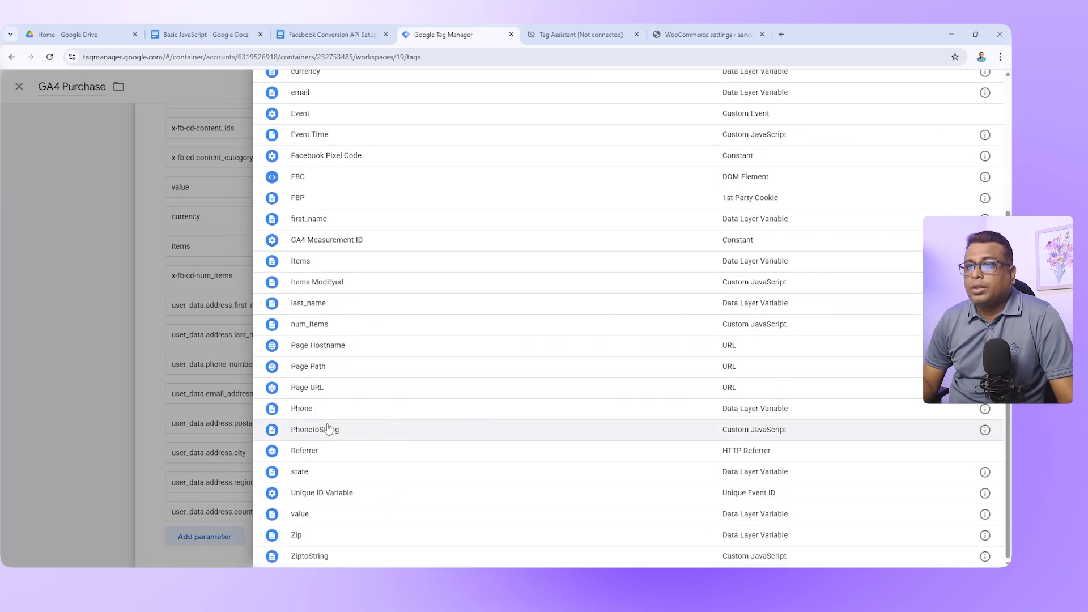
click(336, 430)
click(815, 394)
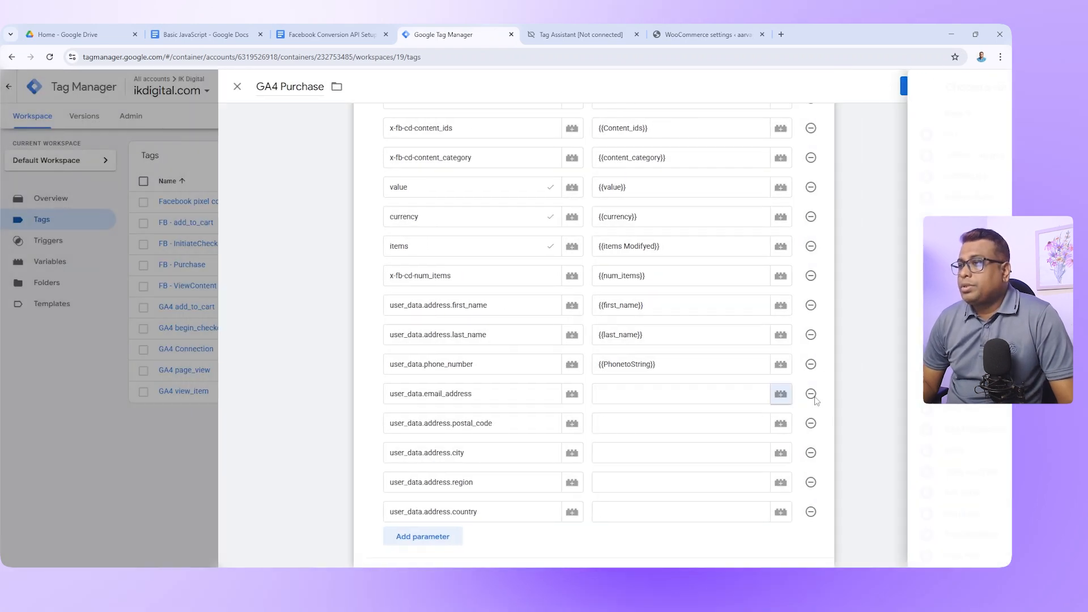
click(303, 282)
click(763, 428)
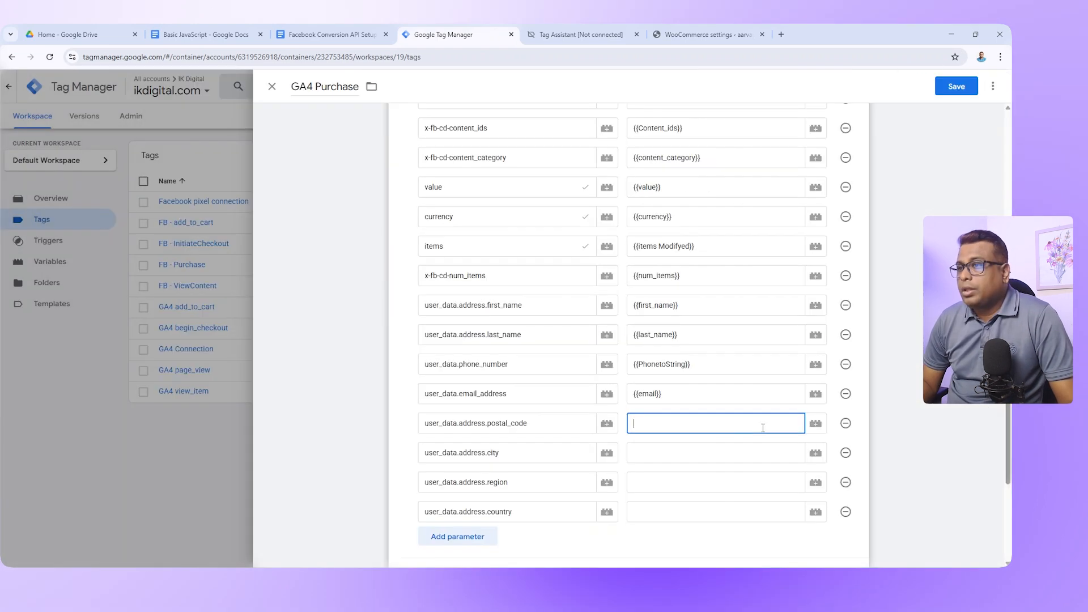
- Assign the ZiptoString variable to user_data.address.postal_code and the city variable to user_data.address.city
click(819, 426)
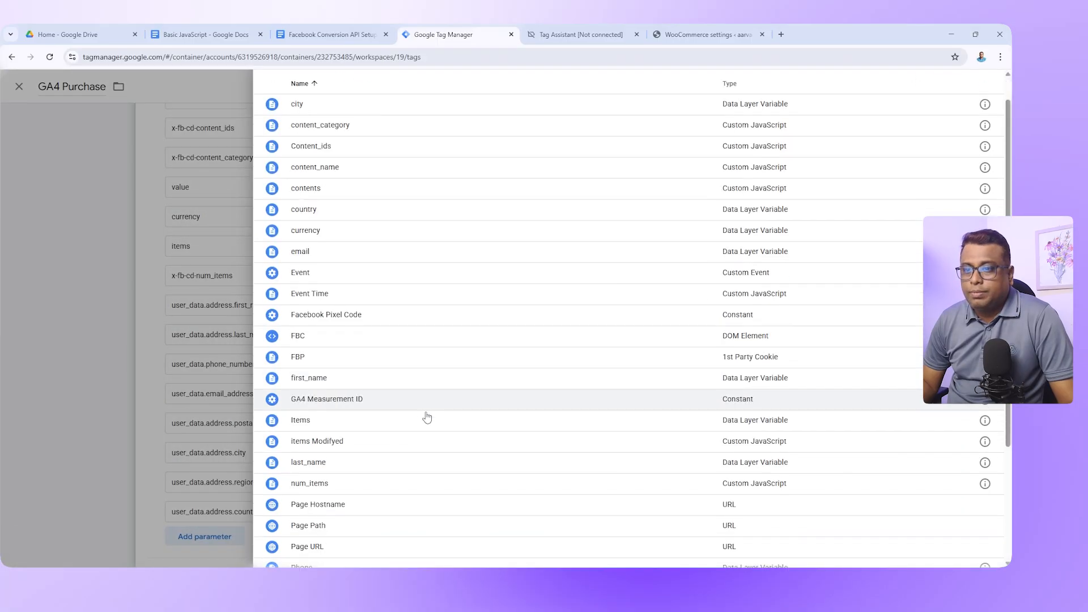
scroll(426, 417, down, 2)
scroll(427, 417, down, 2)
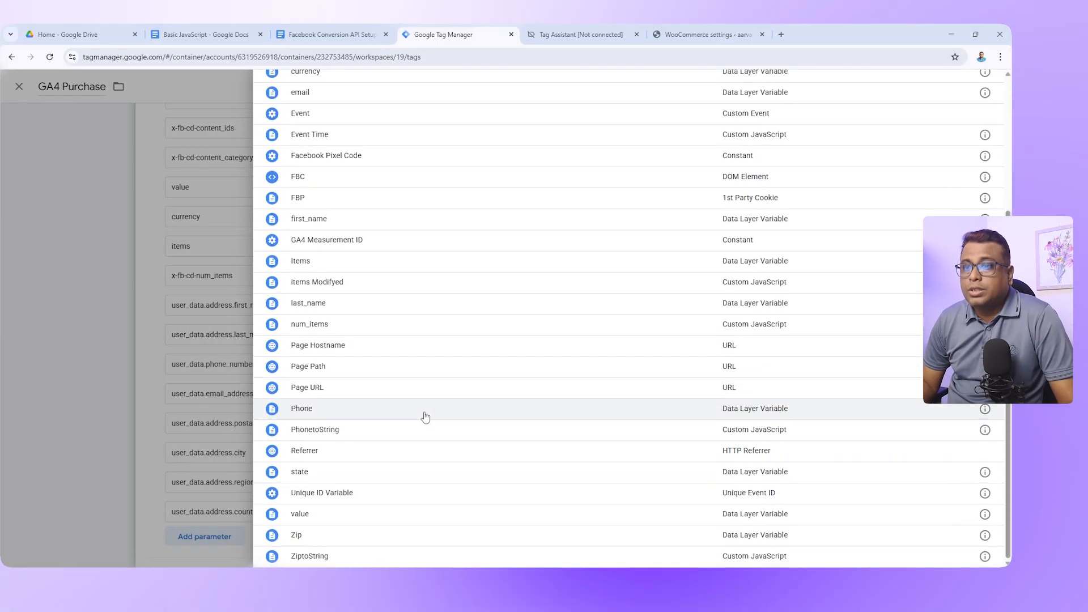
click(317, 558)
click(789, 452)
click(815, 452)
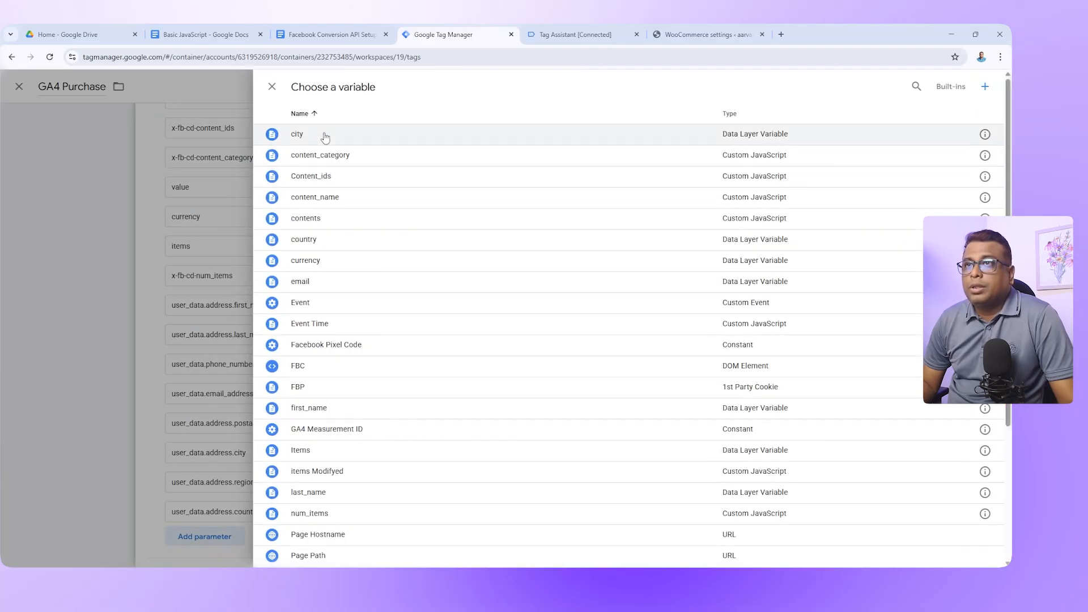
click(325, 137)
- Assign the state variable to user_data.address.region and the country variable to user_data.address.country
click(629, 481)
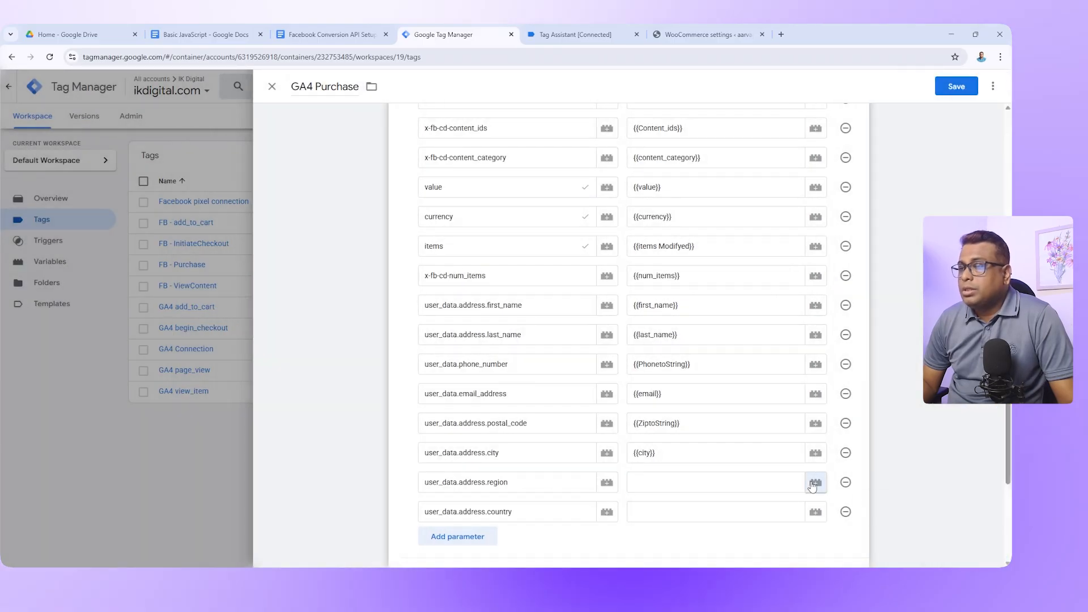
click(815, 482)
scroll(348, 435, down, 3)
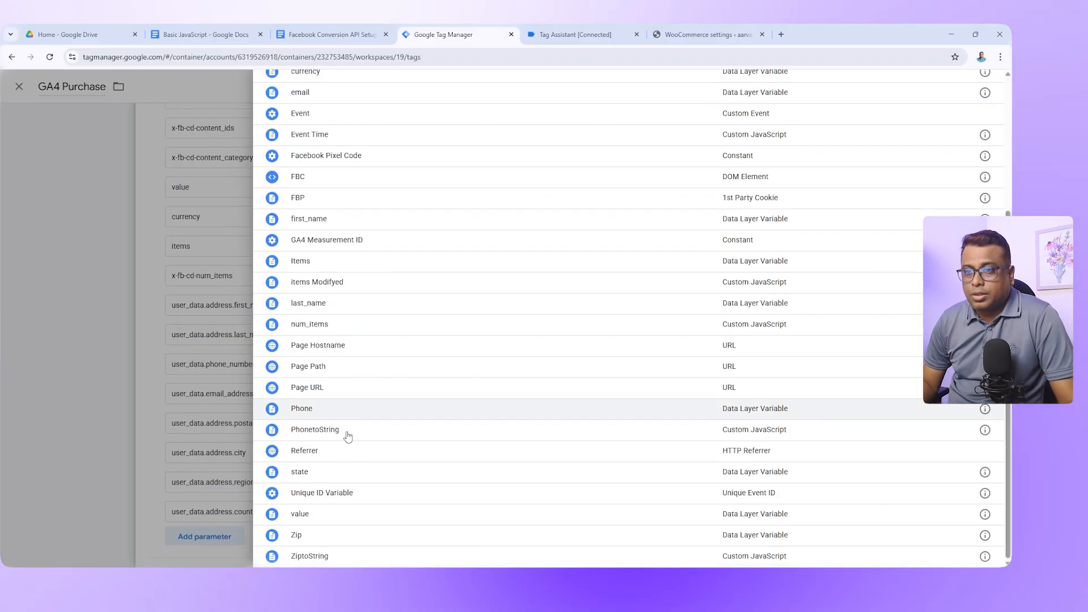
click(317, 473)
click(661, 512)
click(815, 511)
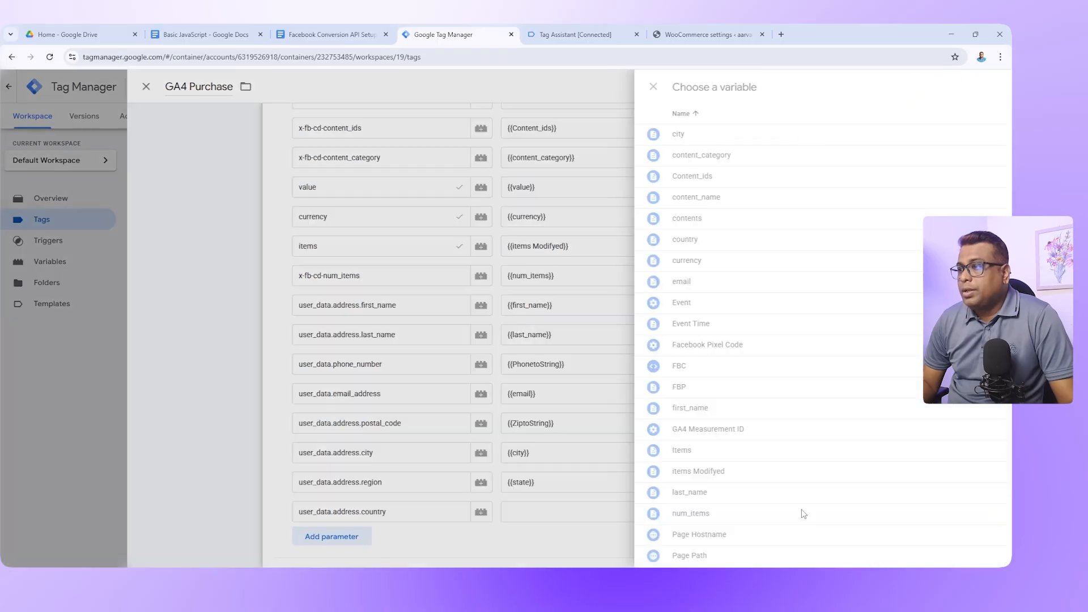
click(363, 218)
- Save the GA4 Purchase tag and publish the workspace changes without a version name or description
scroll(942, 450, up, 10)
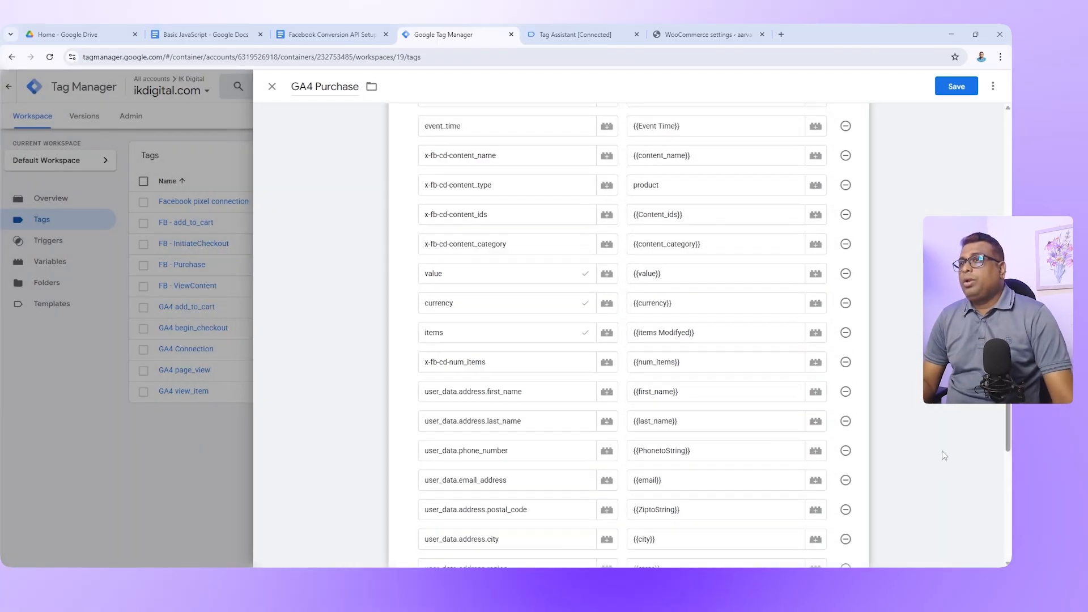
click(955, 87)
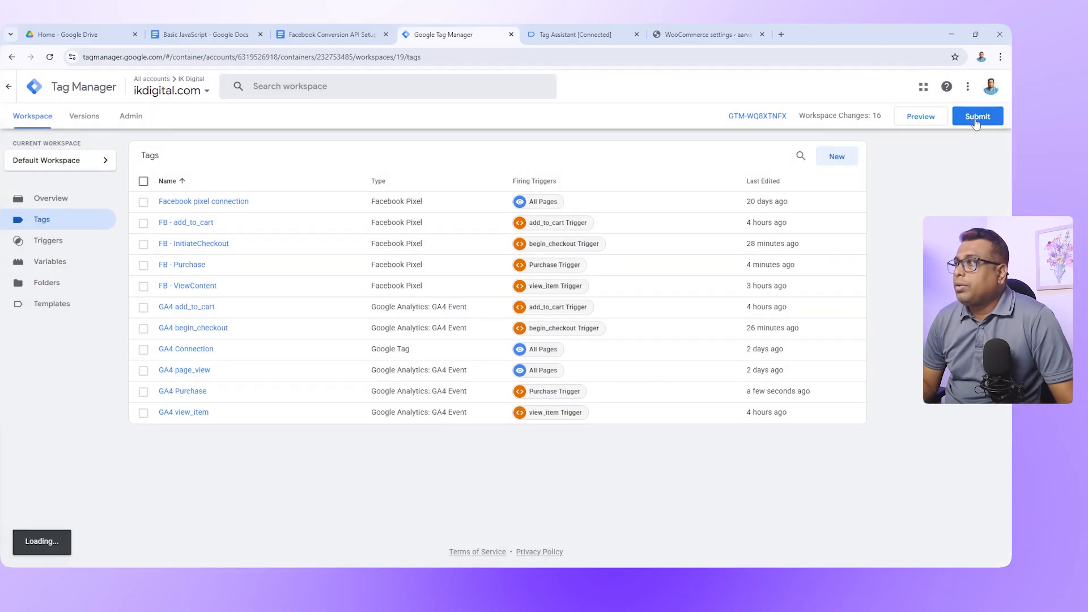
click(986, 125)
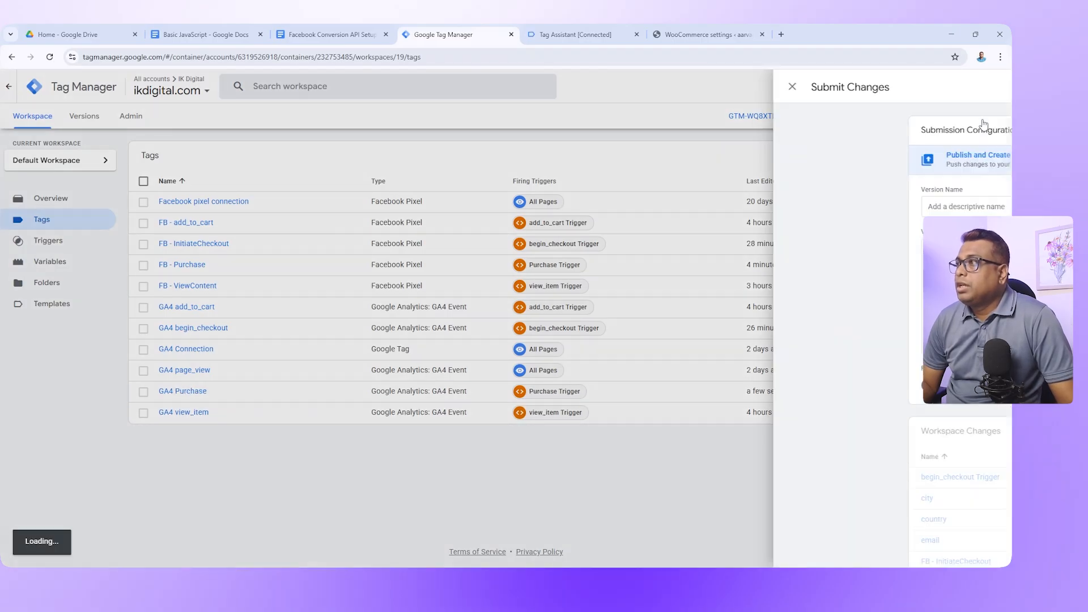
click(979, 89)
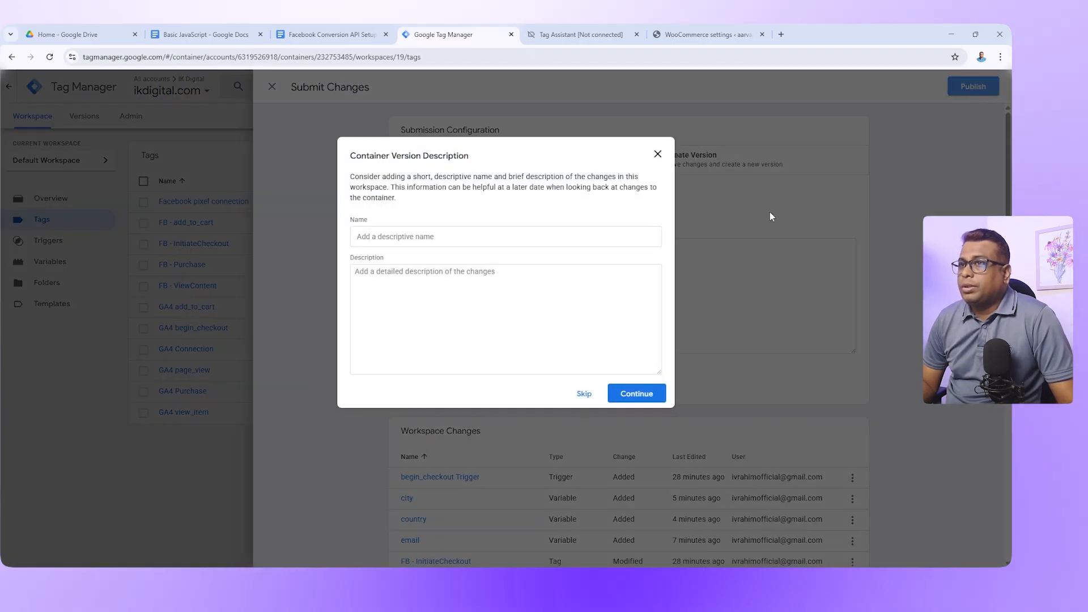
click(638, 398)
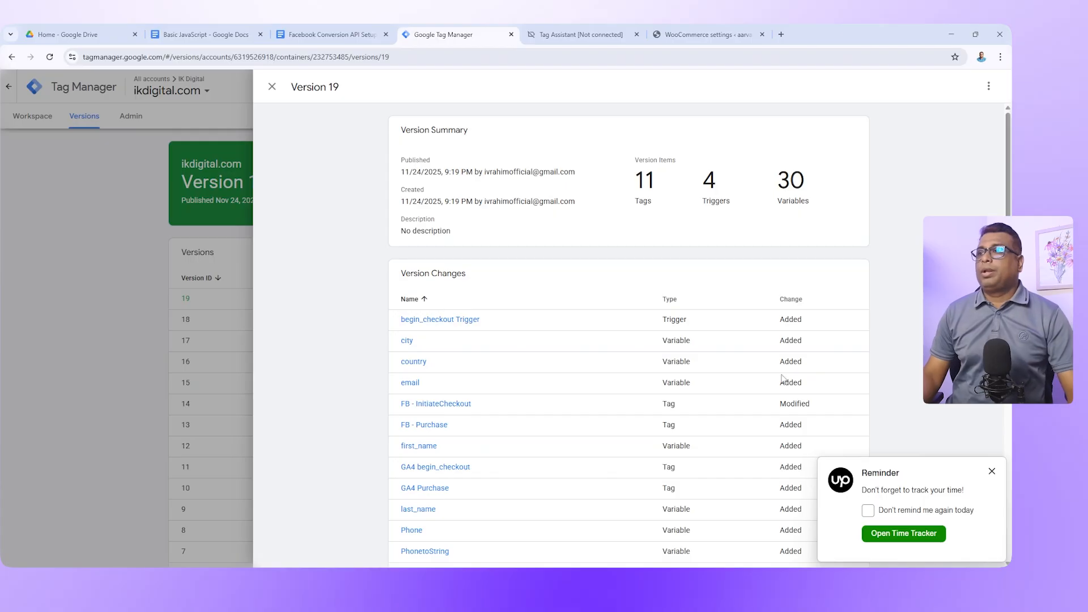
- Dismiss the time-tracking reminder, close the published version's summary and return to the workspace's tag list
click(991, 469)
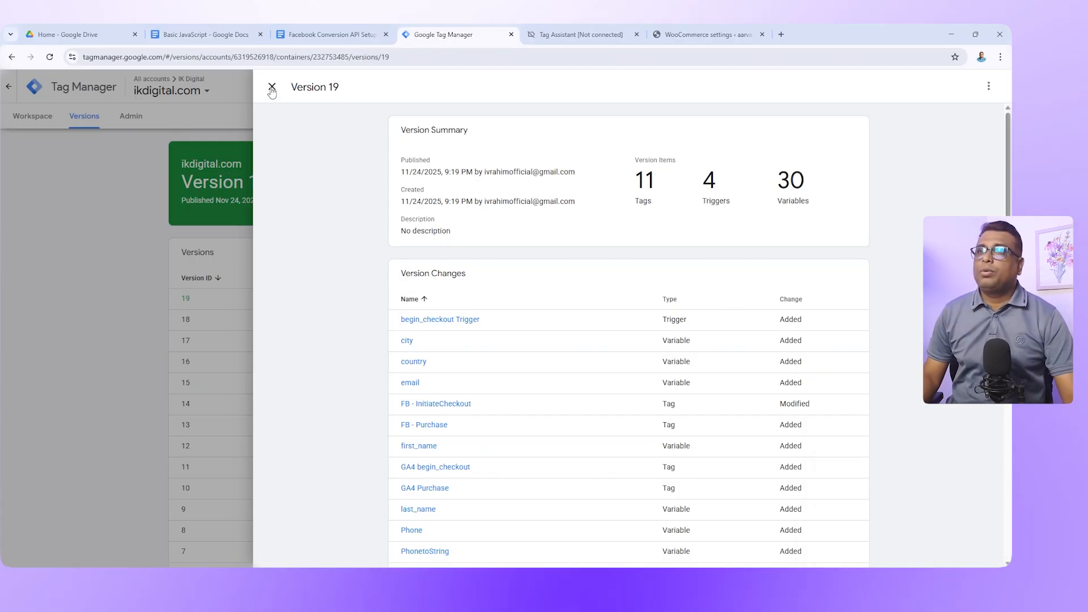
click(271, 88)
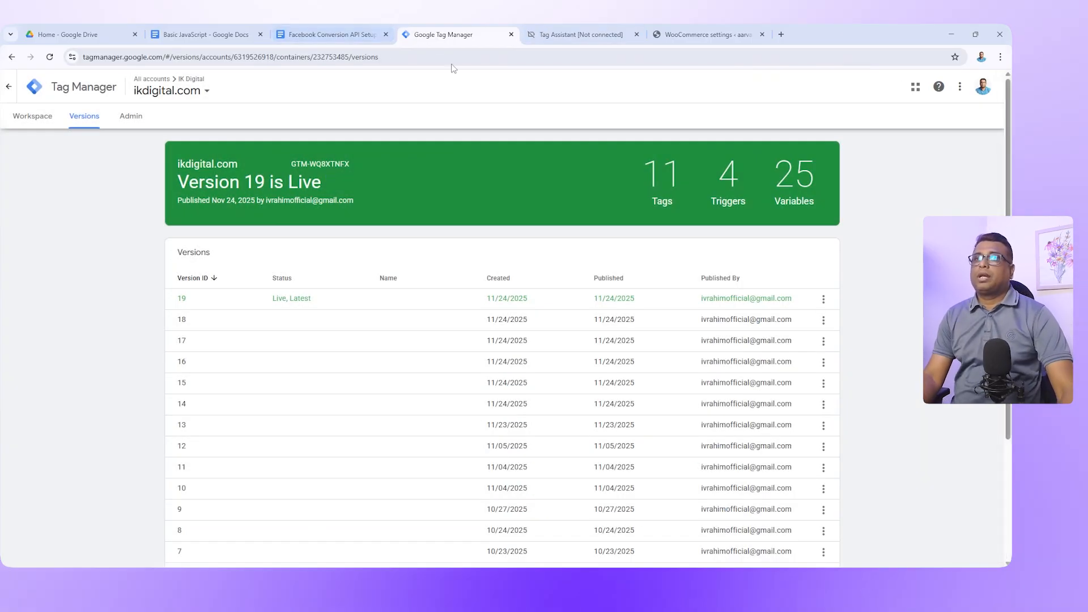
click(32, 117)
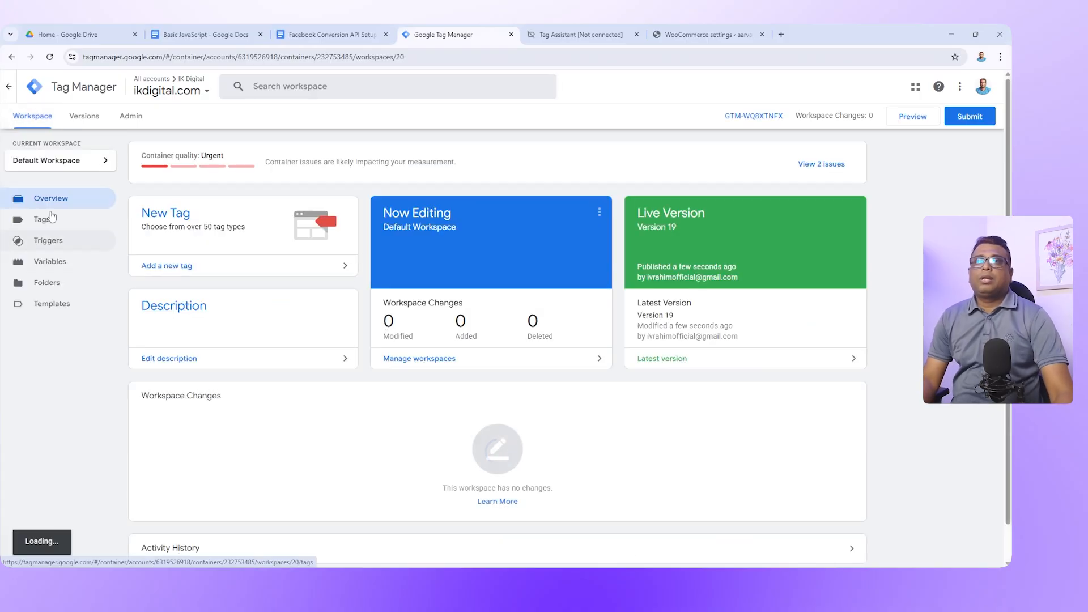
click(44, 225)
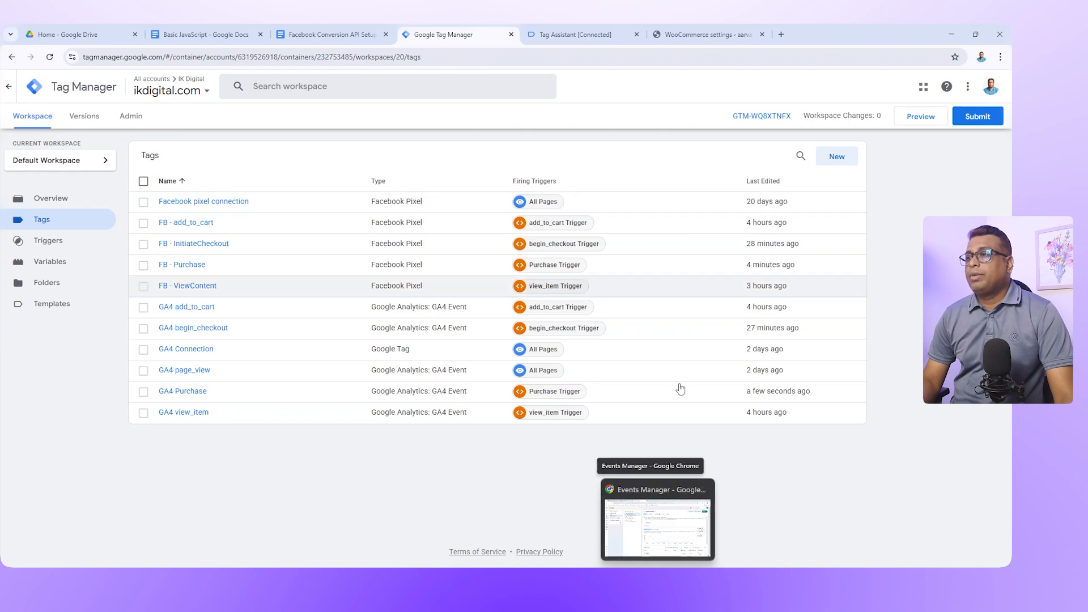
- Switch to Meta Events Manager and clear the logged test event activity of the basiccarcare Pixel
click(657, 527)
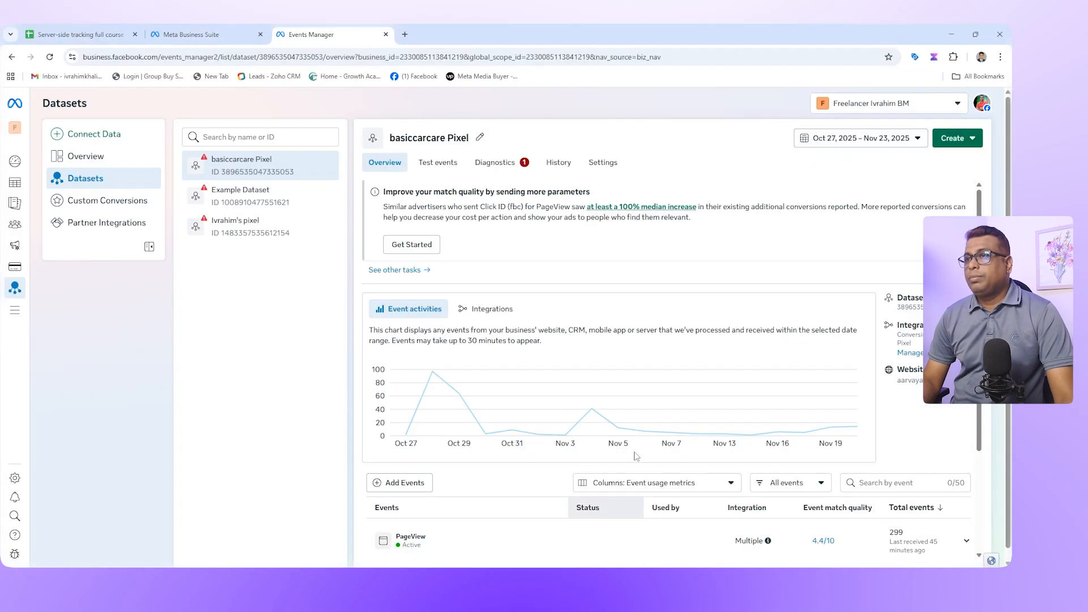
click(444, 169)
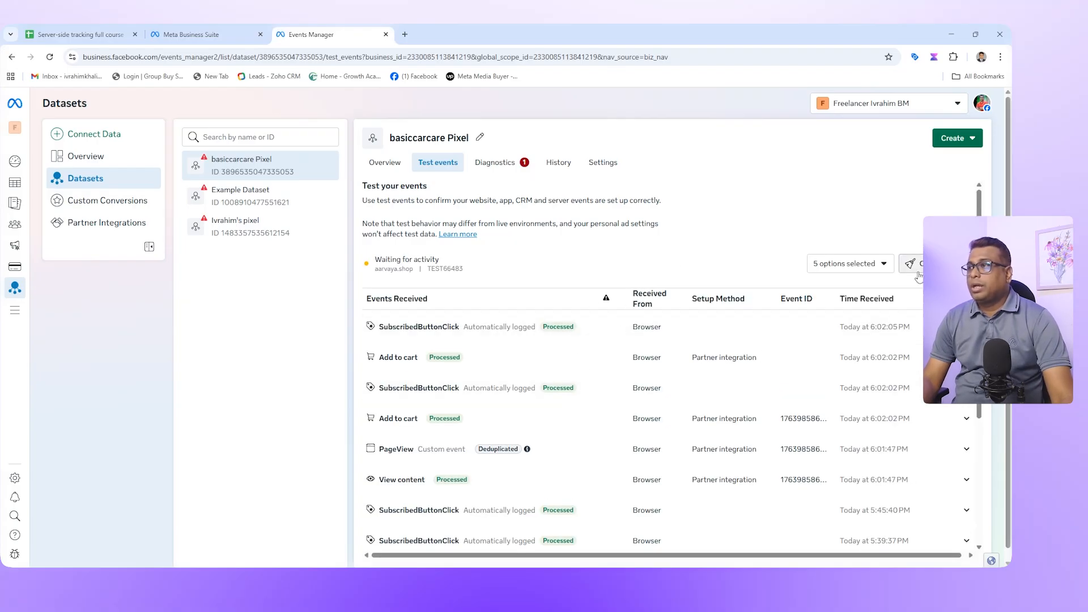
click(909, 264)
click(632, 288)
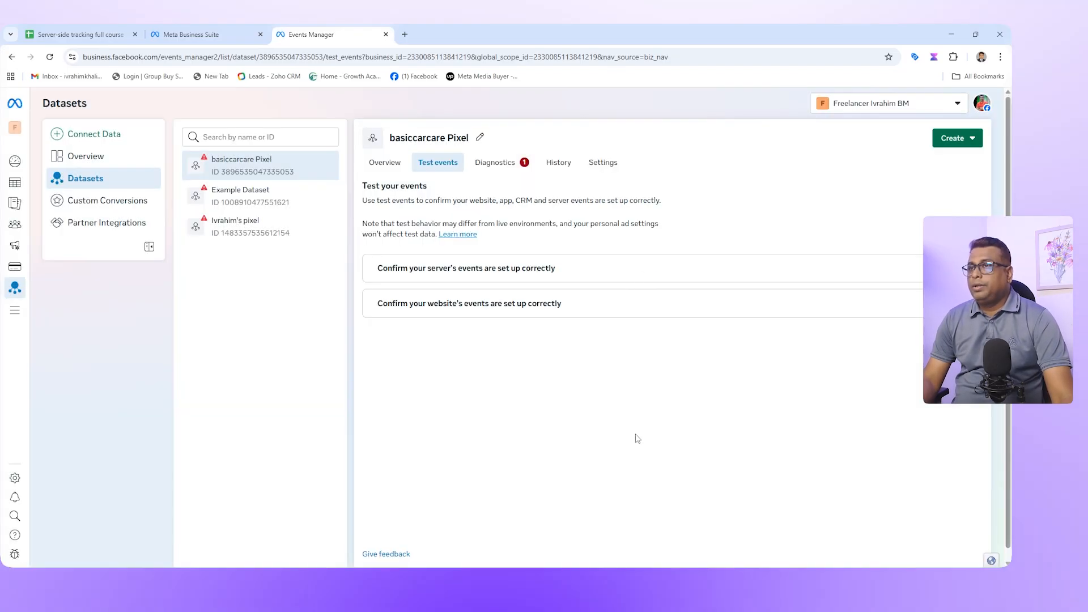
click(785, 524)
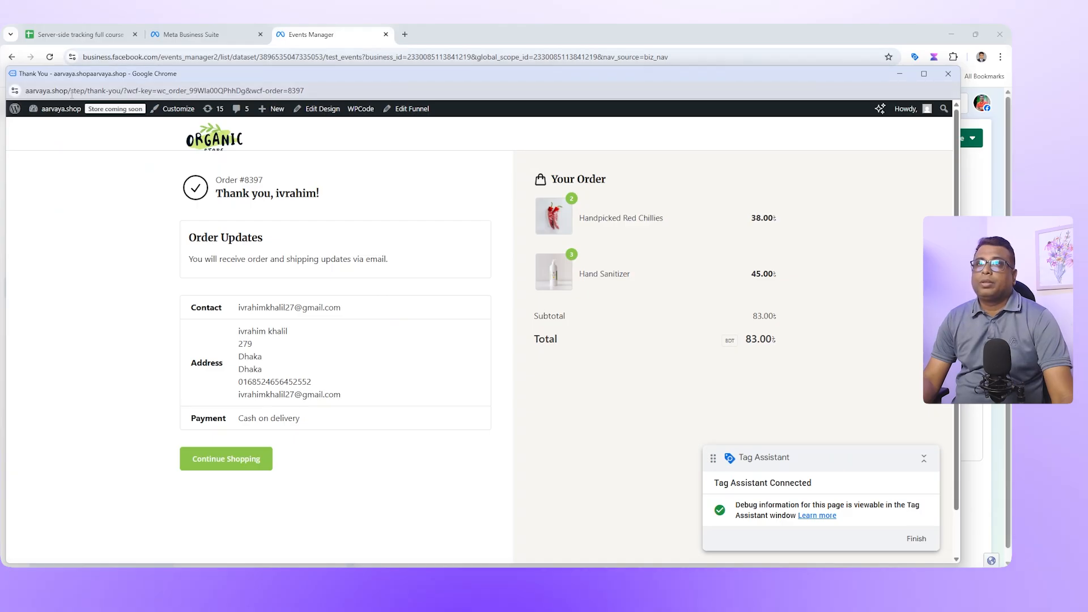
drag(71, 91, 26, 91)
key(ctrl+c)
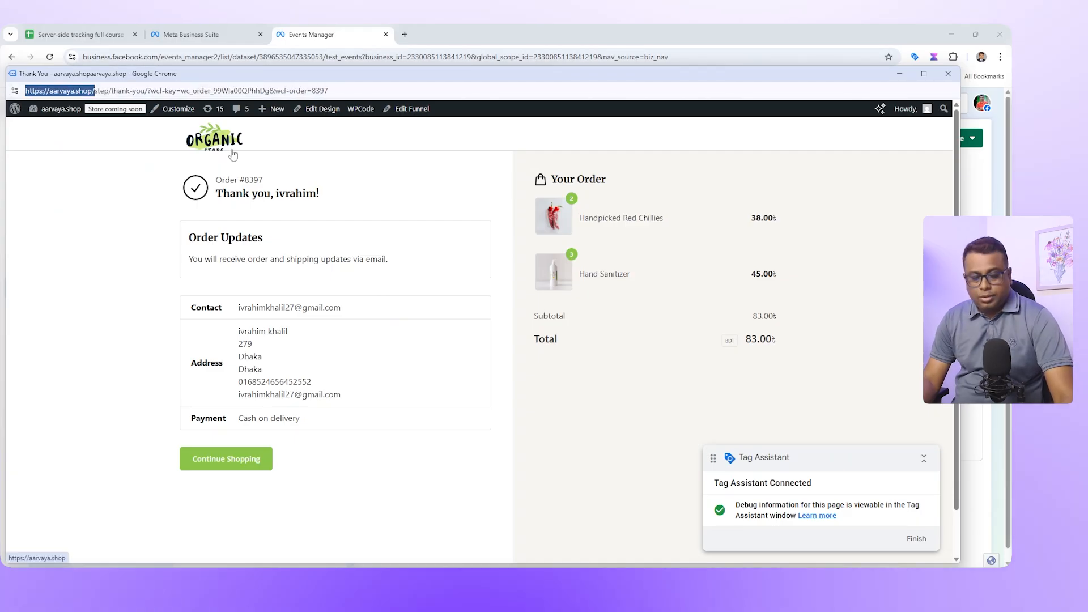
key(alt+Tab)
click(402, 415)
key(ctrl+v)
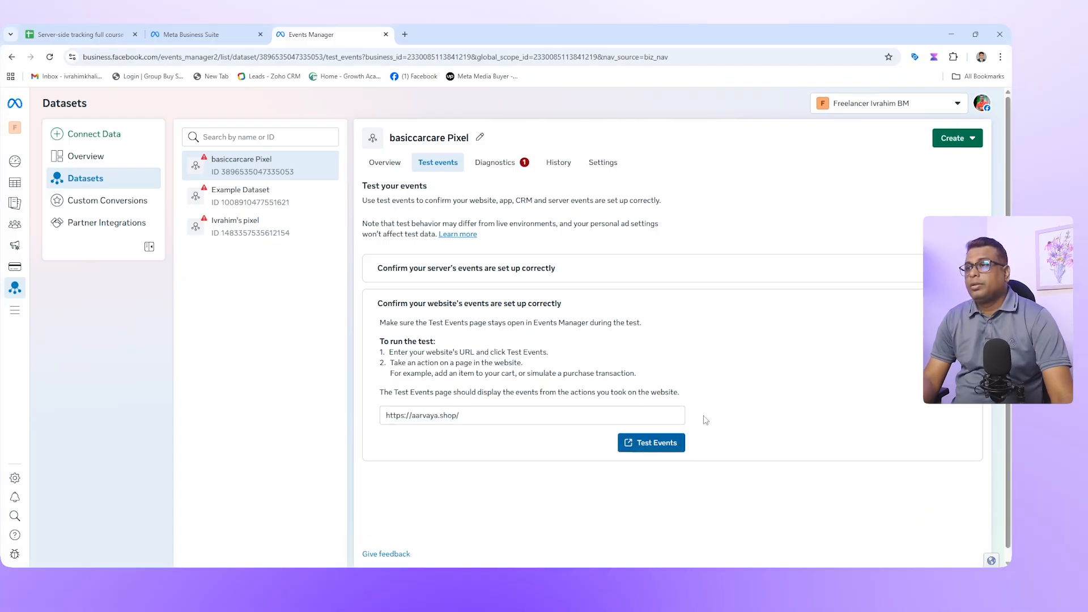
click(651, 442)
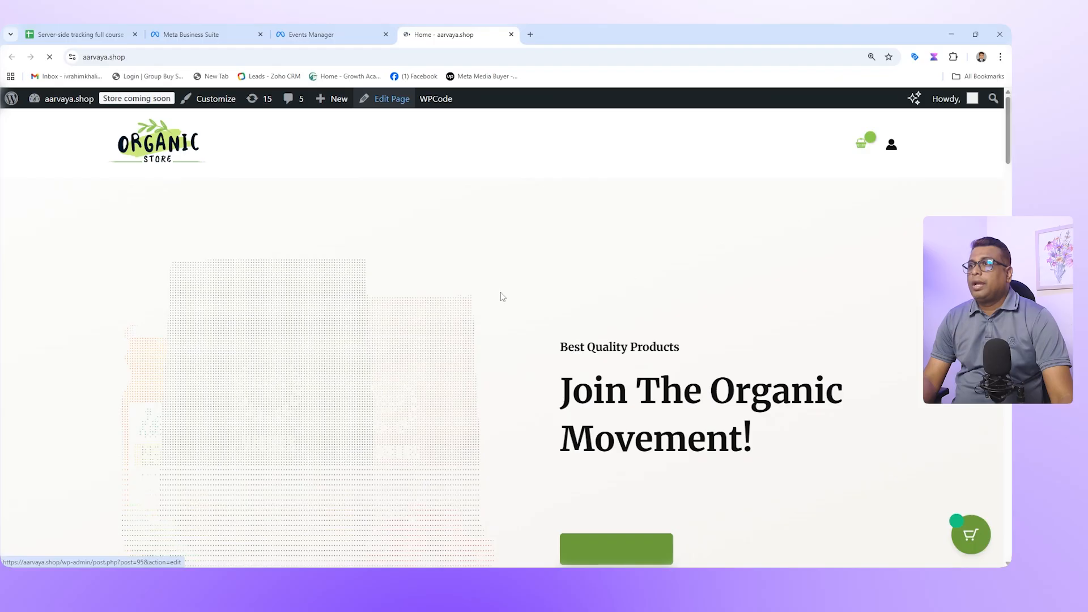
- Inspect the PageView event details on the store's home page with Meta Pixel Helper
scroll(731, 259, down, 5)
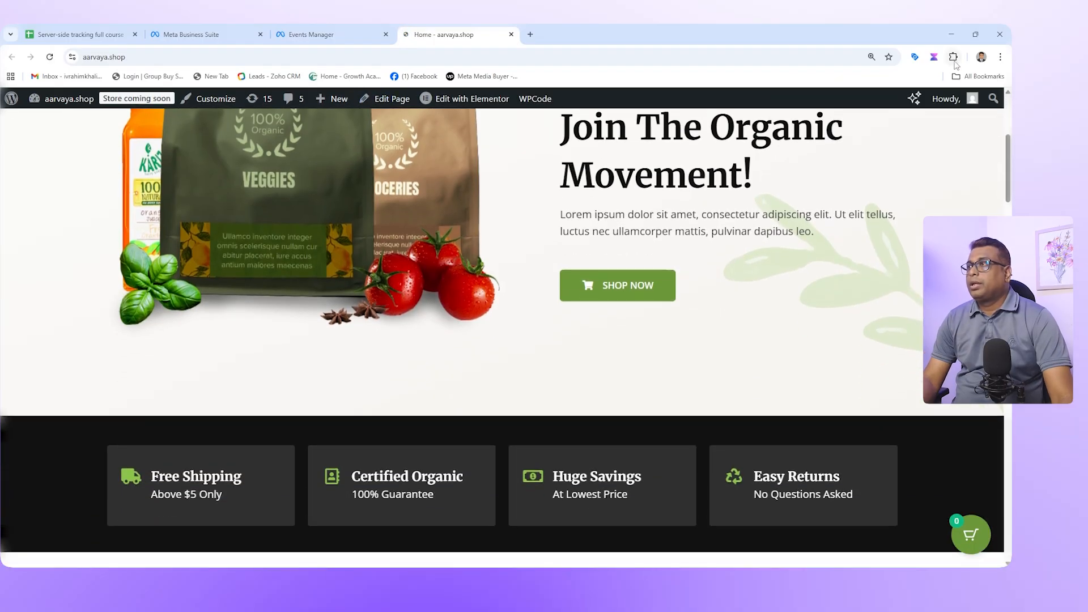
click(953, 56)
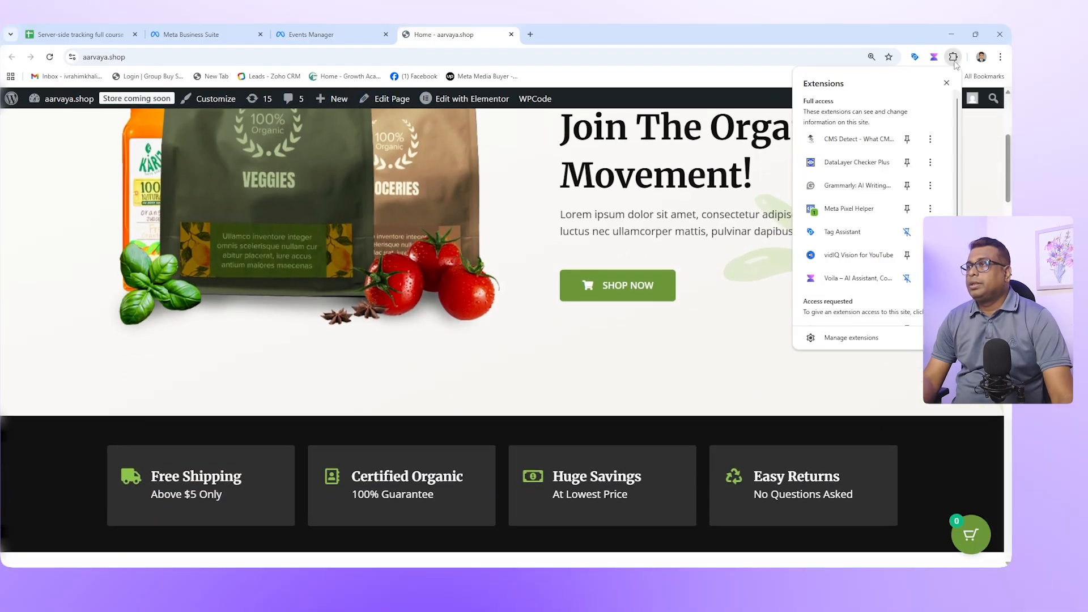
click(853, 210)
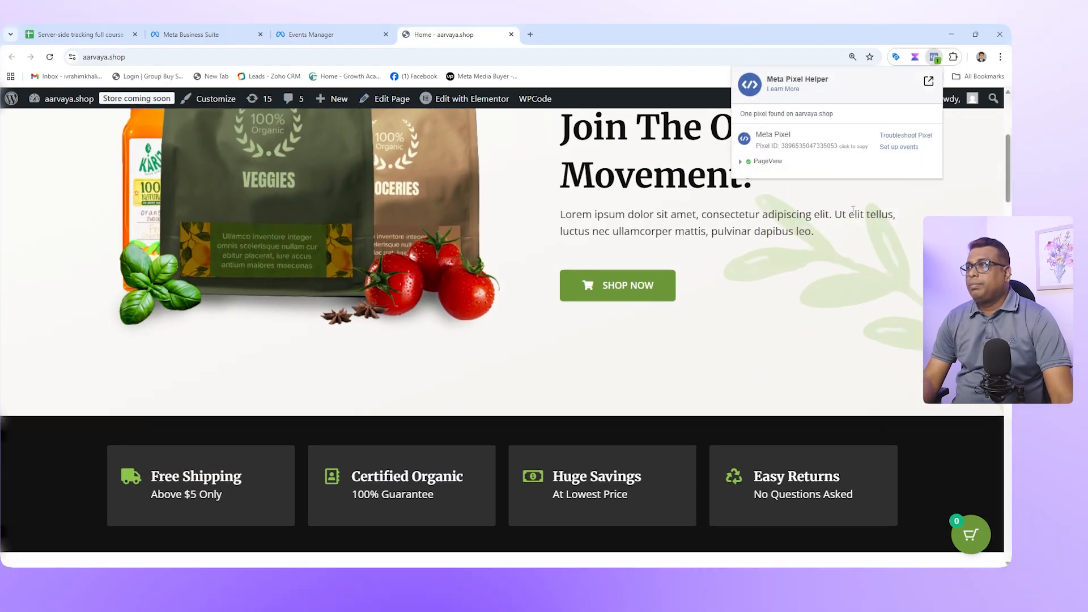
click(769, 162)
- Open the Handpicked Red Chillies product from Best Selling Products in a new browser tab and switch to it
scroll(711, 296, down, 8)
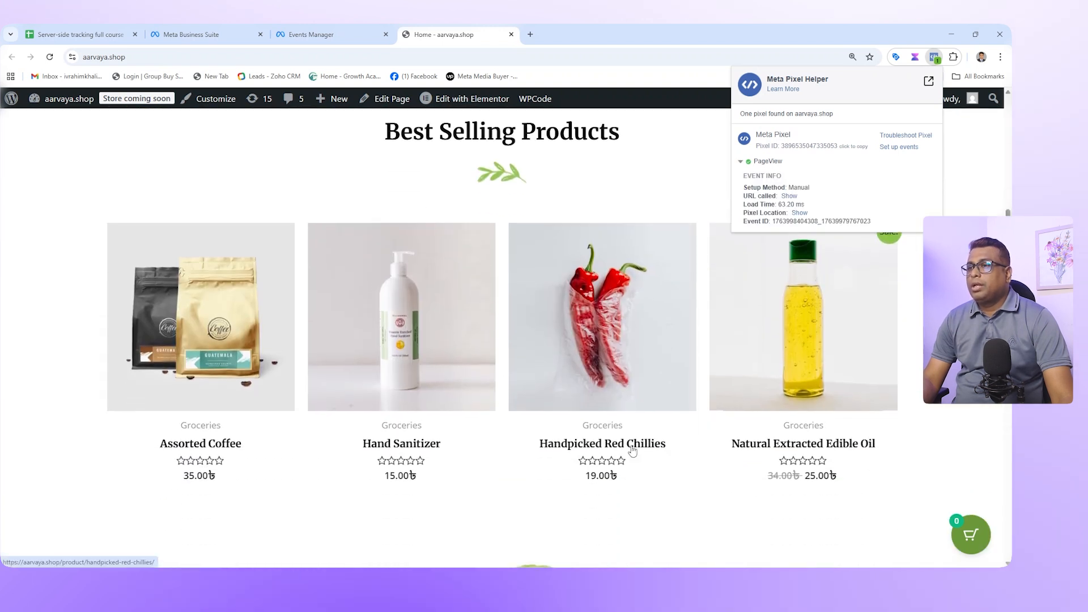
right_click(633, 448)
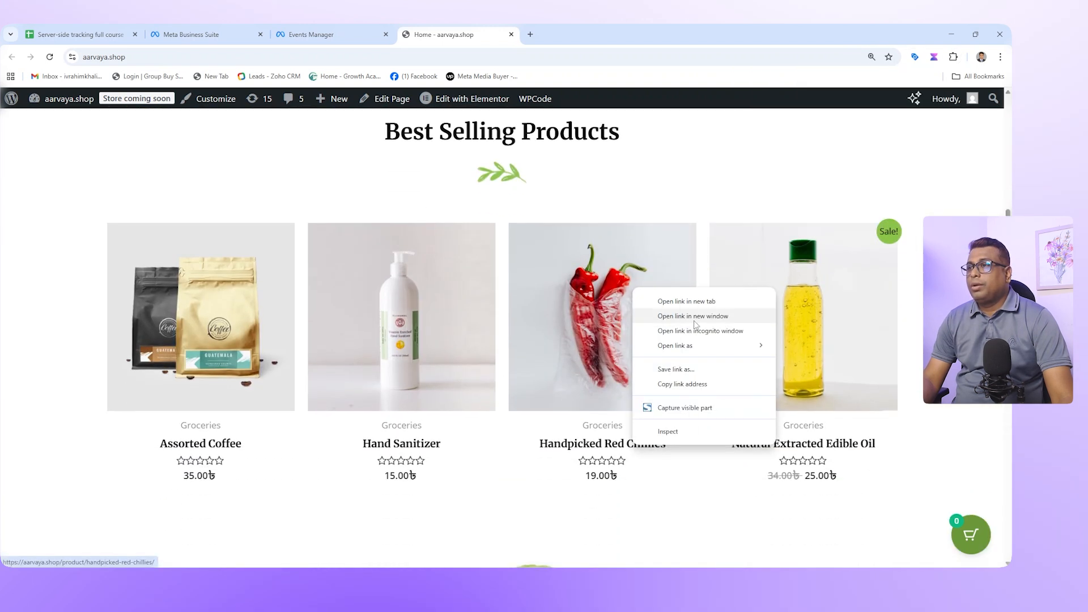
click(693, 303)
click(598, 35)
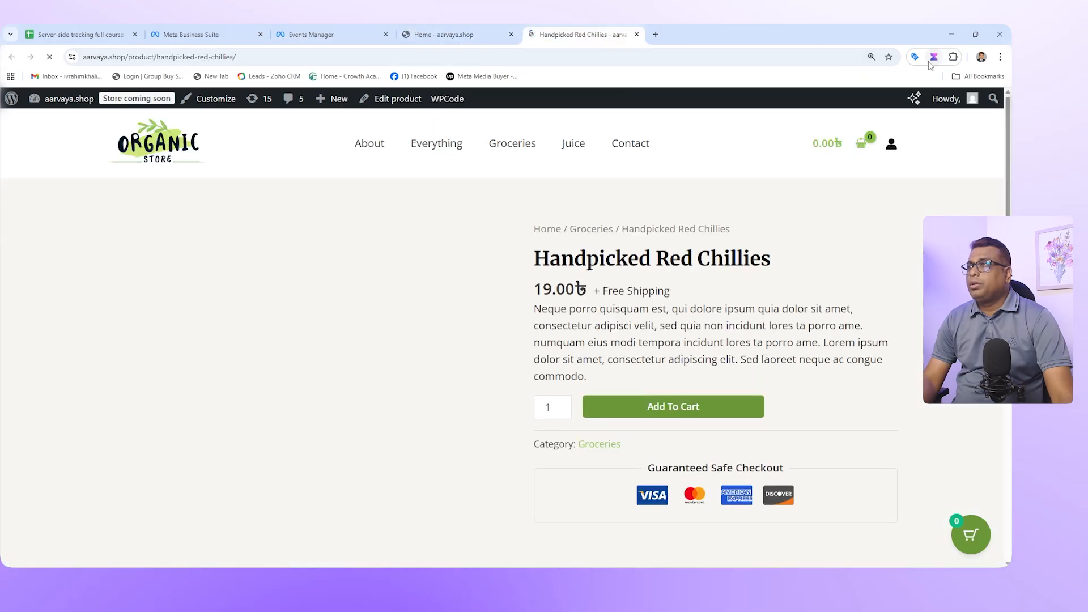
- Inspect the product page's ViewContent event in Meta Pixel Helper, including its contents parameter
click(953, 57)
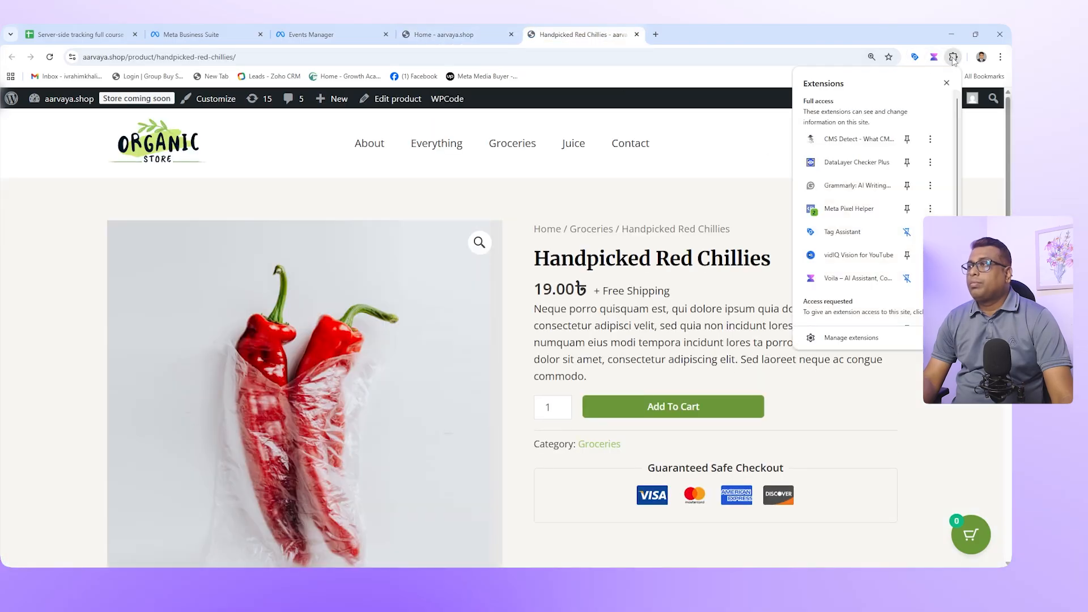
click(856, 210)
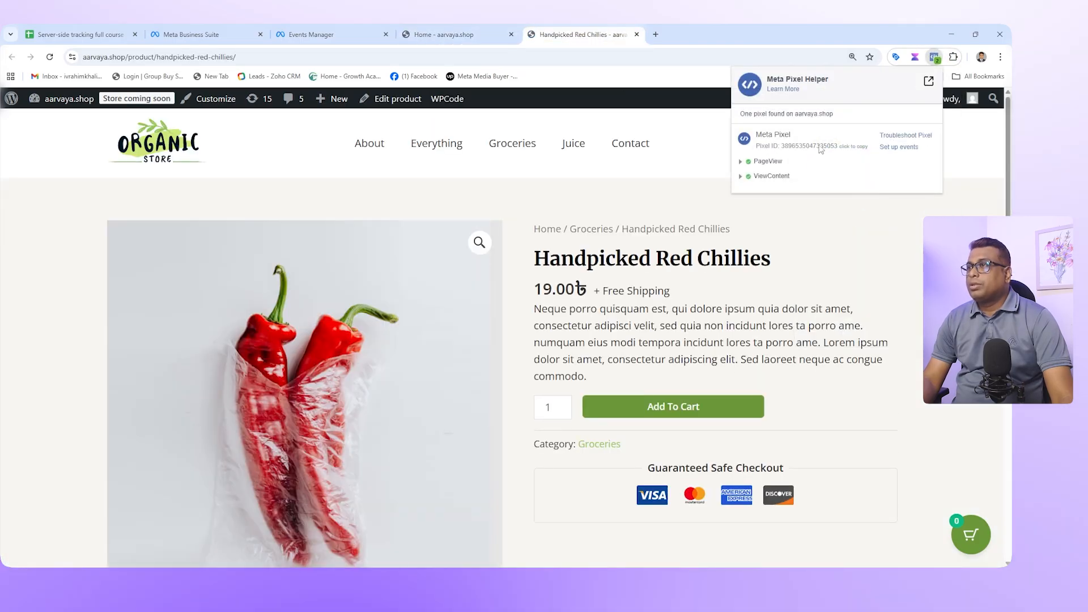
click(773, 177)
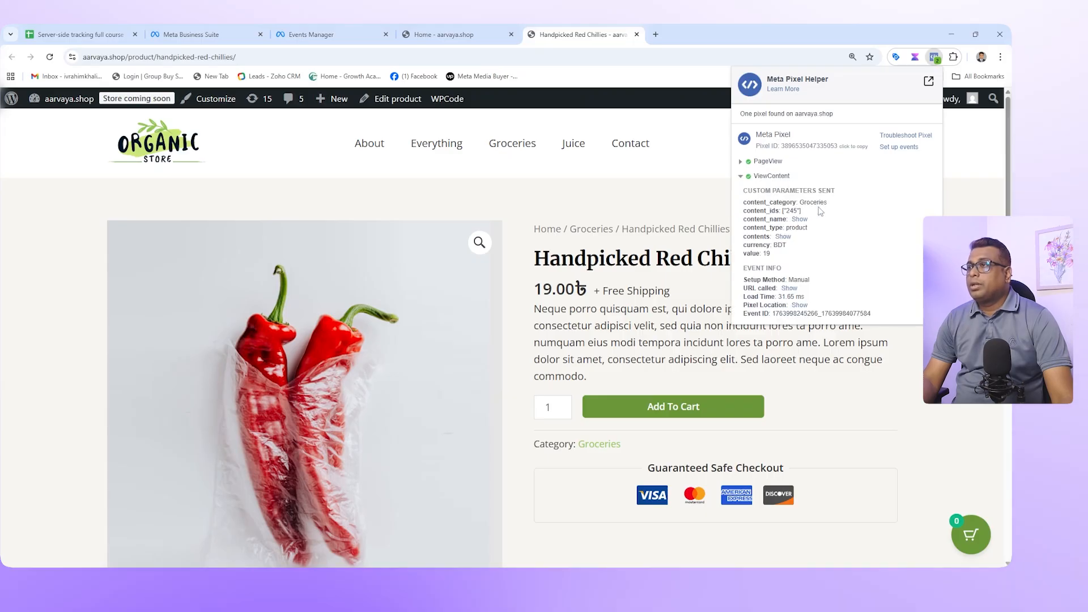
click(787, 237)
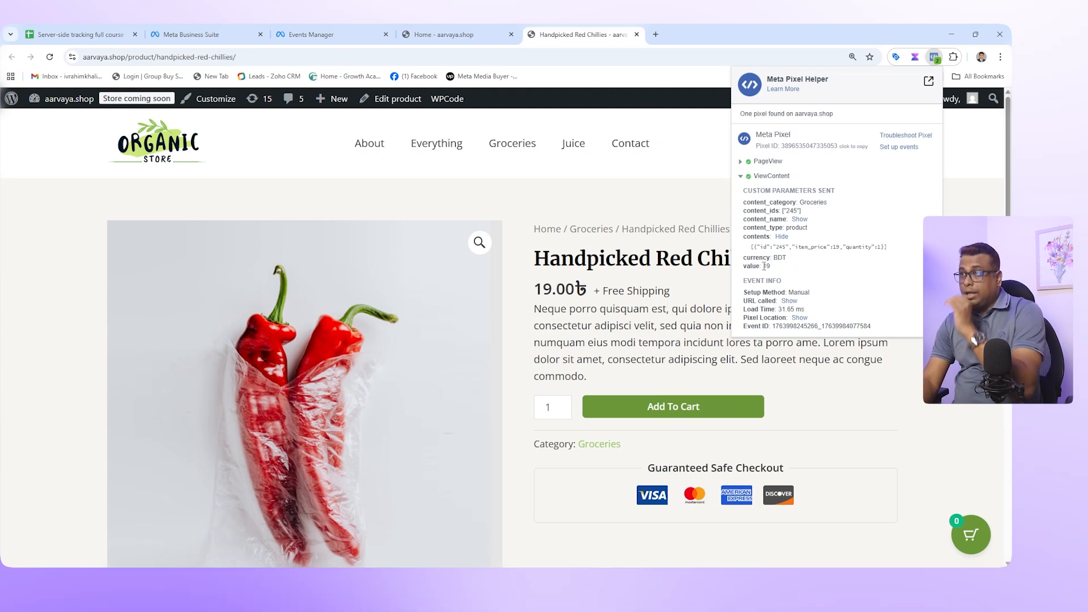
- Return to Events Manager and expand the View content test event to examine all its parameters
click(289, 30)
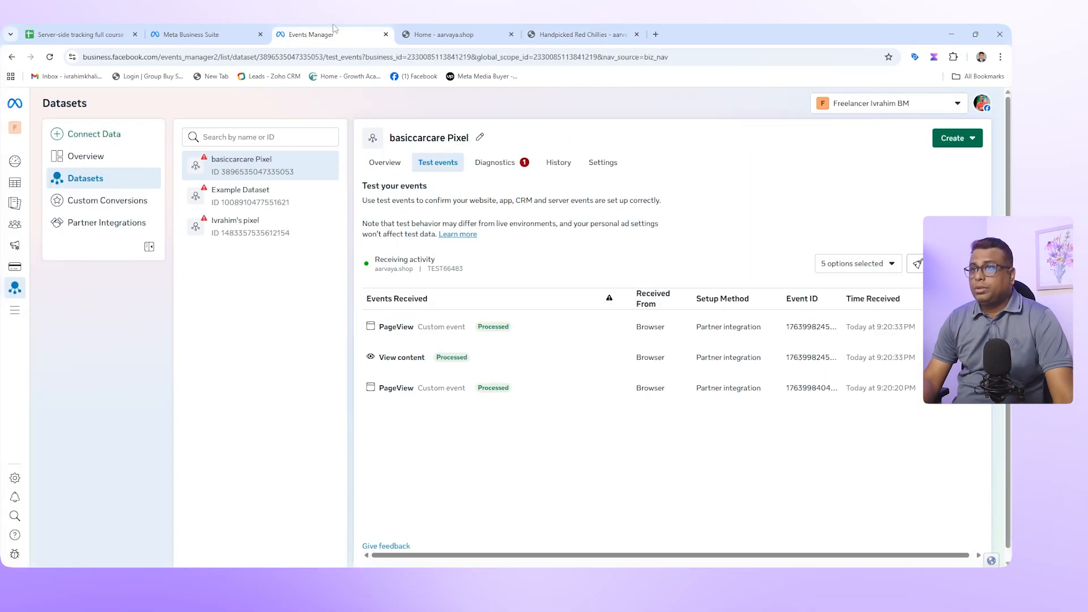
click(412, 361)
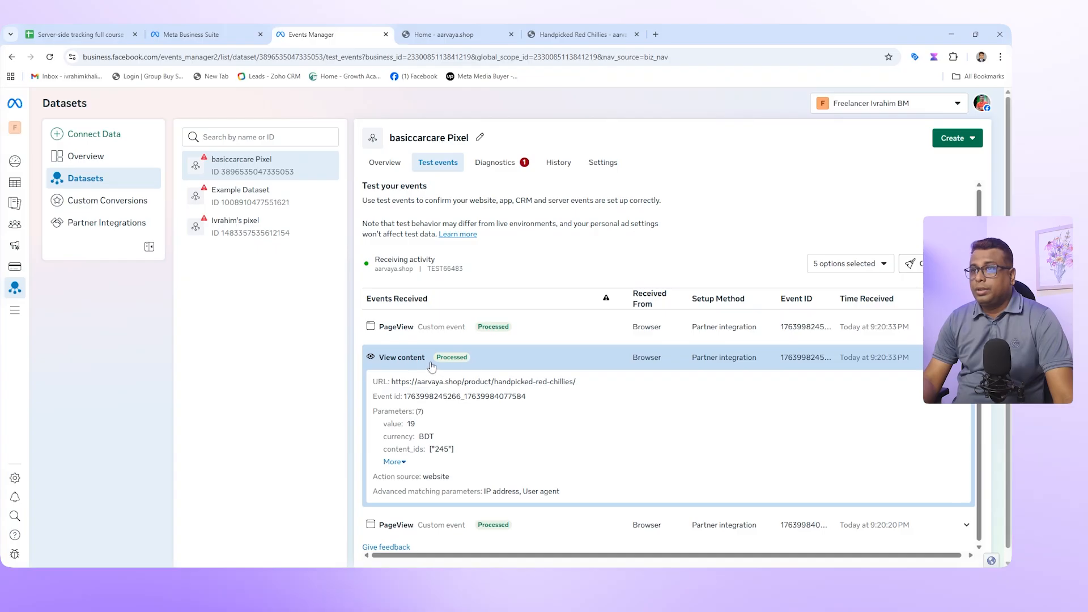
click(395, 462)
scroll(530, 426, down, 1)
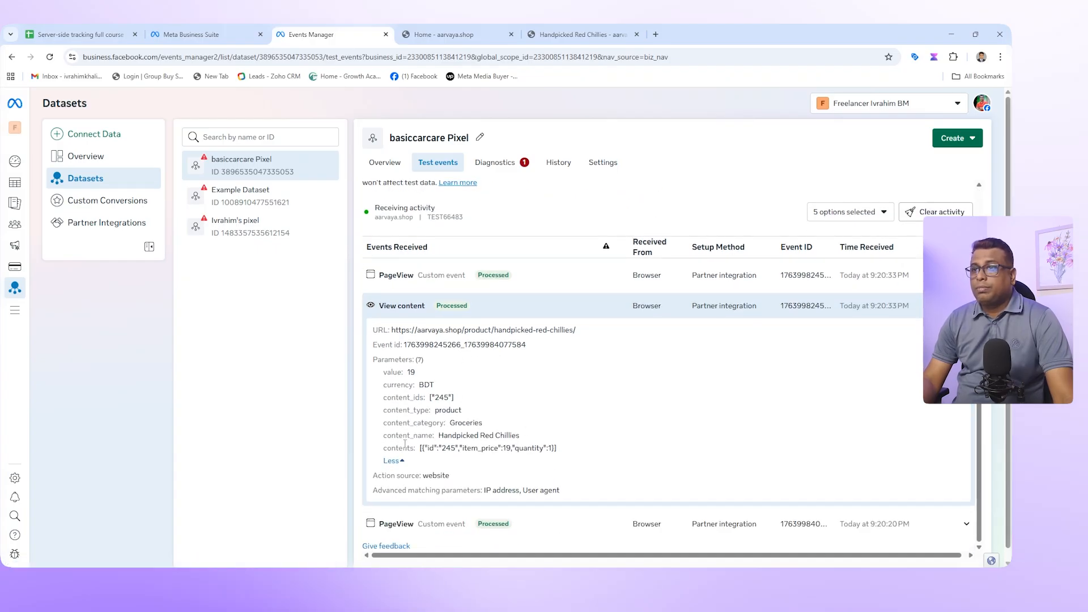
- Review the View content event's content name, contents and currency parameters in the test events list
drag(443, 439, 541, 449)
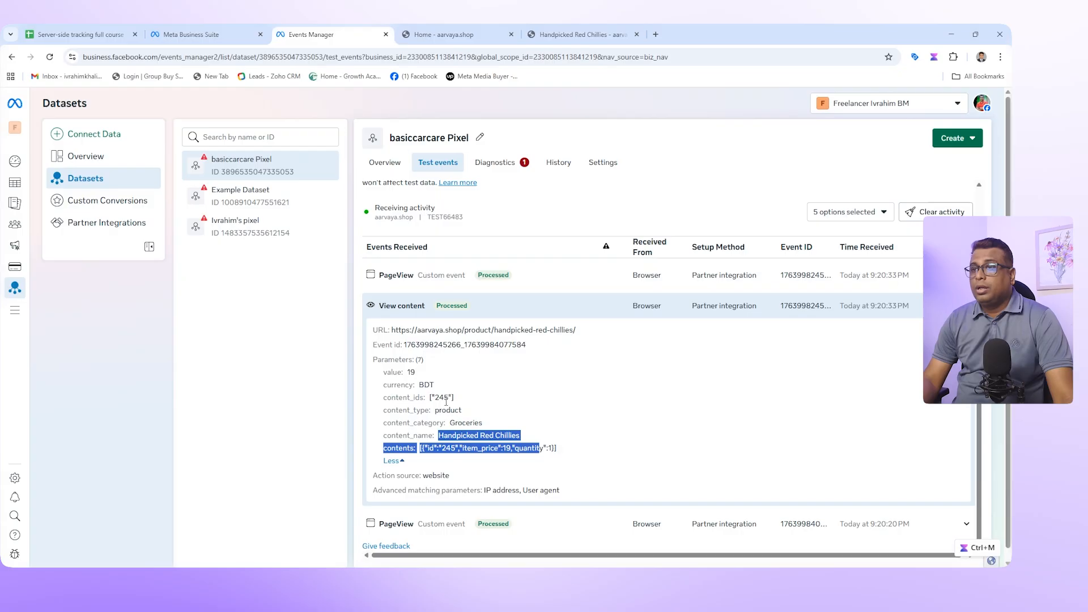
click(444, 401)
drag(411, 372, 427, 378)
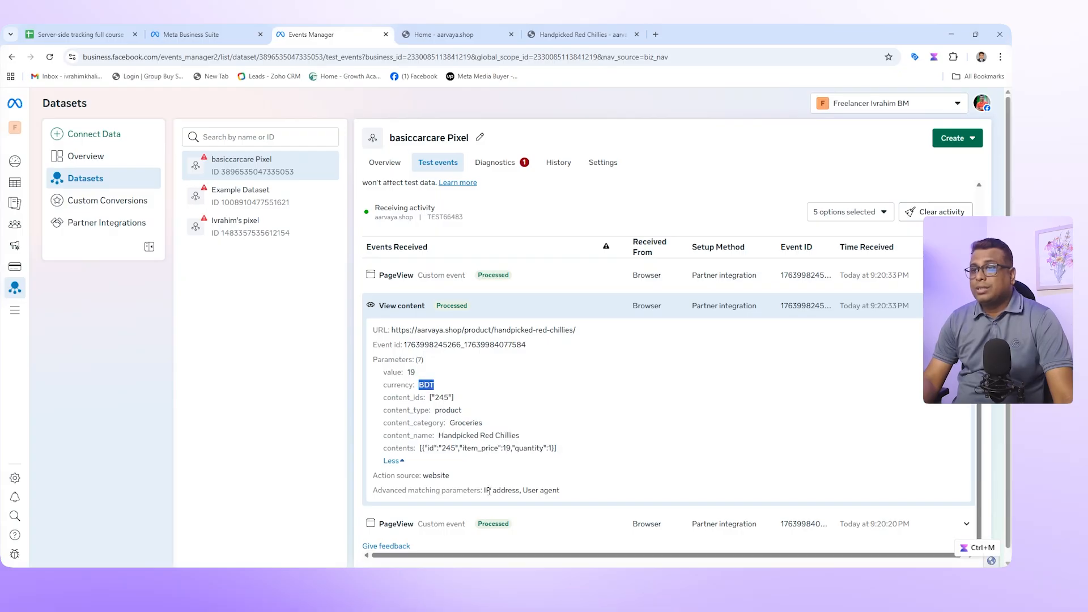
- Switch to the Handpicked Red Chillies product page and add one unit to the cart
click(463, 30)
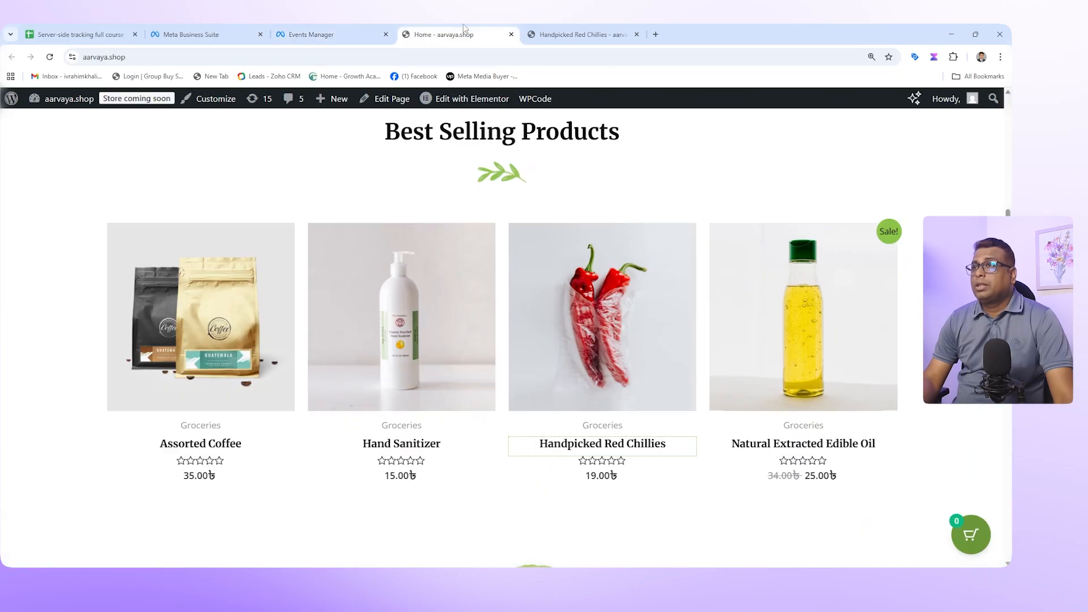
click(589, 34)
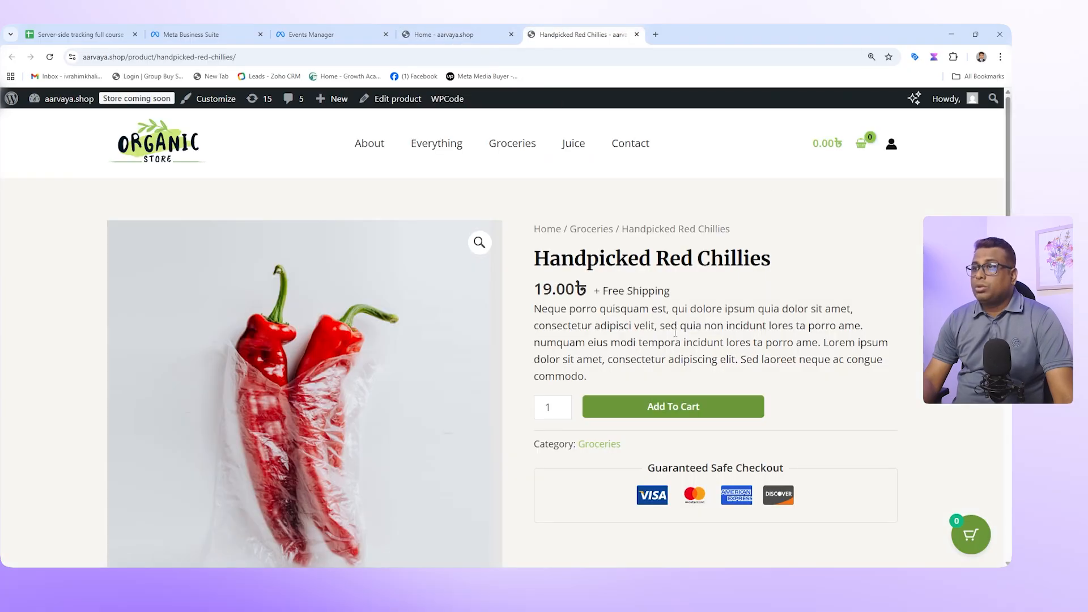
click(661, 409)
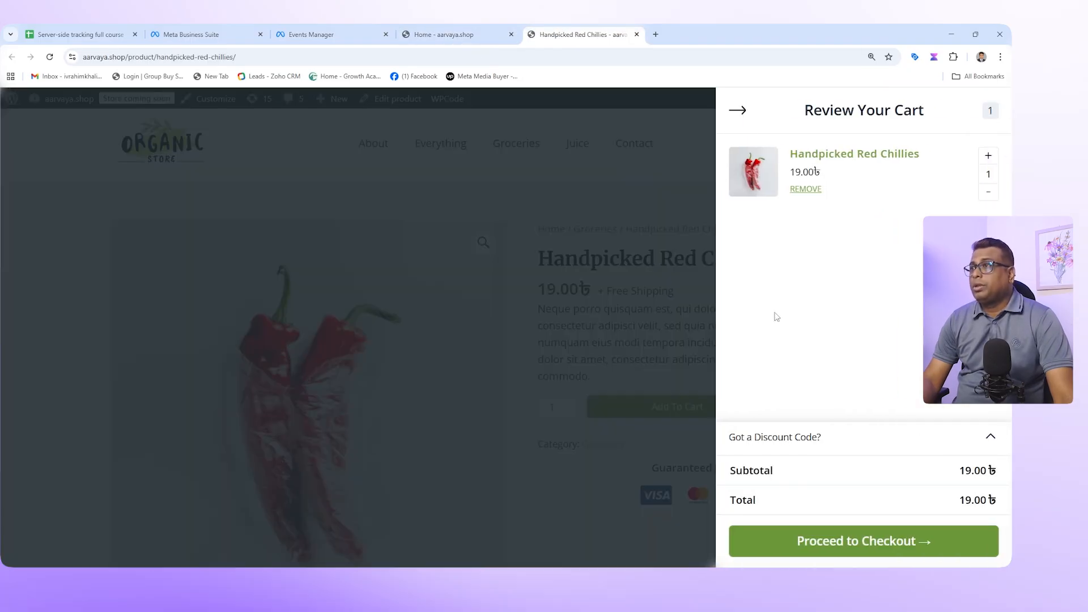
- Inspect the AddToCart event in Meta Pixel Helper, revealing its contents and event_id parameters
click(957, 57)
click(858, 214)
click(768, 162)
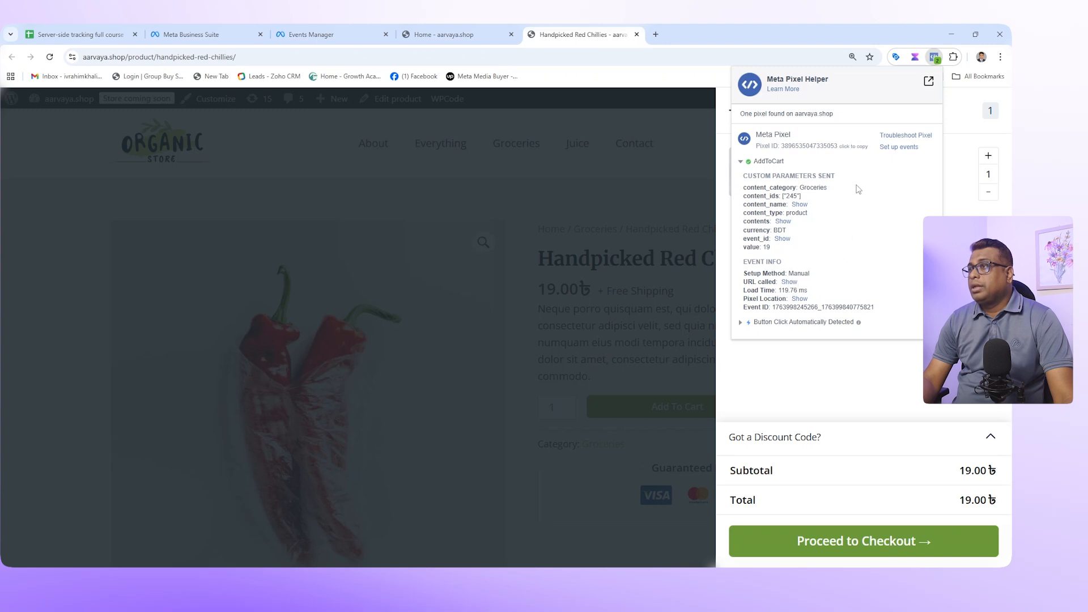
click(785, 222)
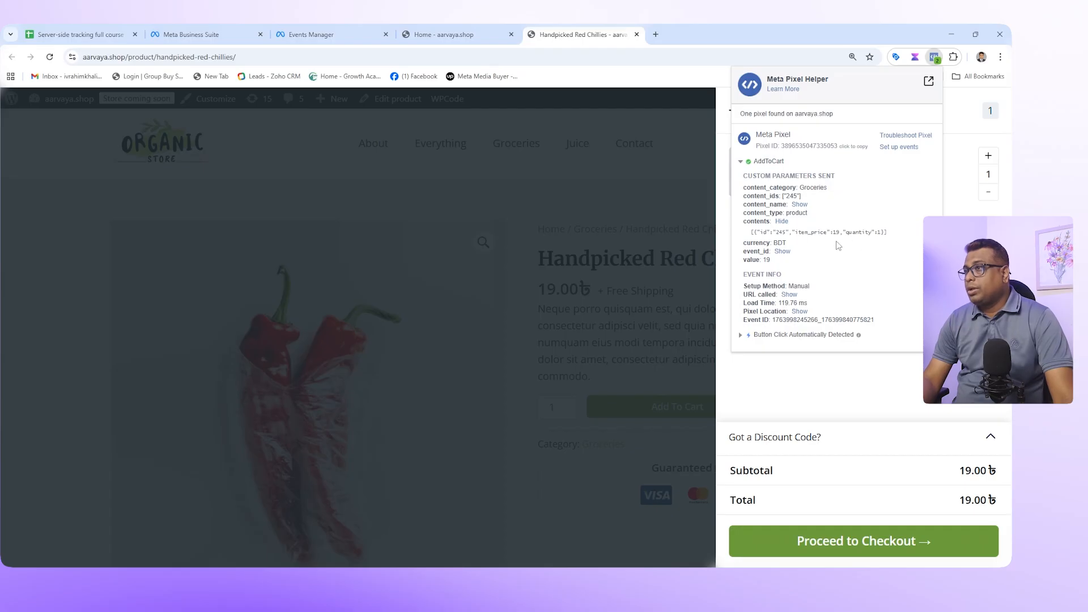
click(782, 251)
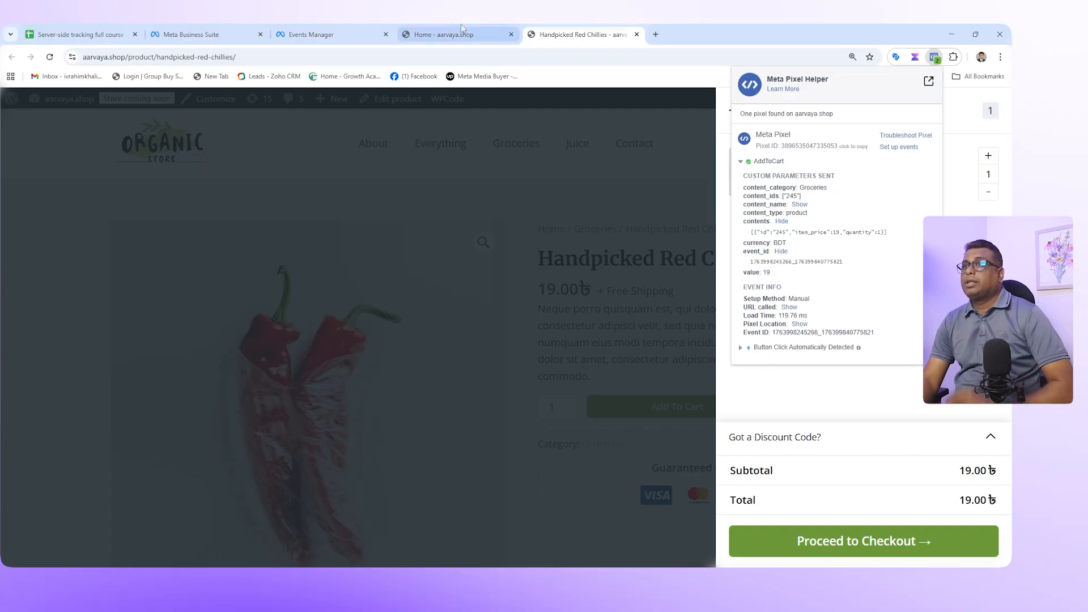
- Return to Events Manager and expand the newest Add to cart test event to examine all its parameters
click(444, 30)
click(355, 32)
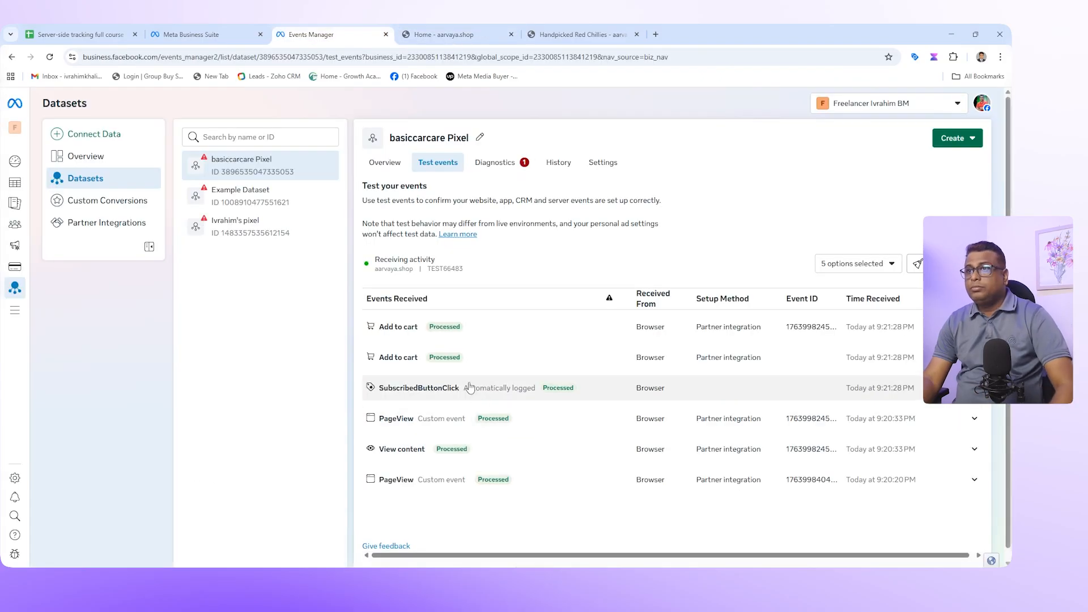
click(408, 331)
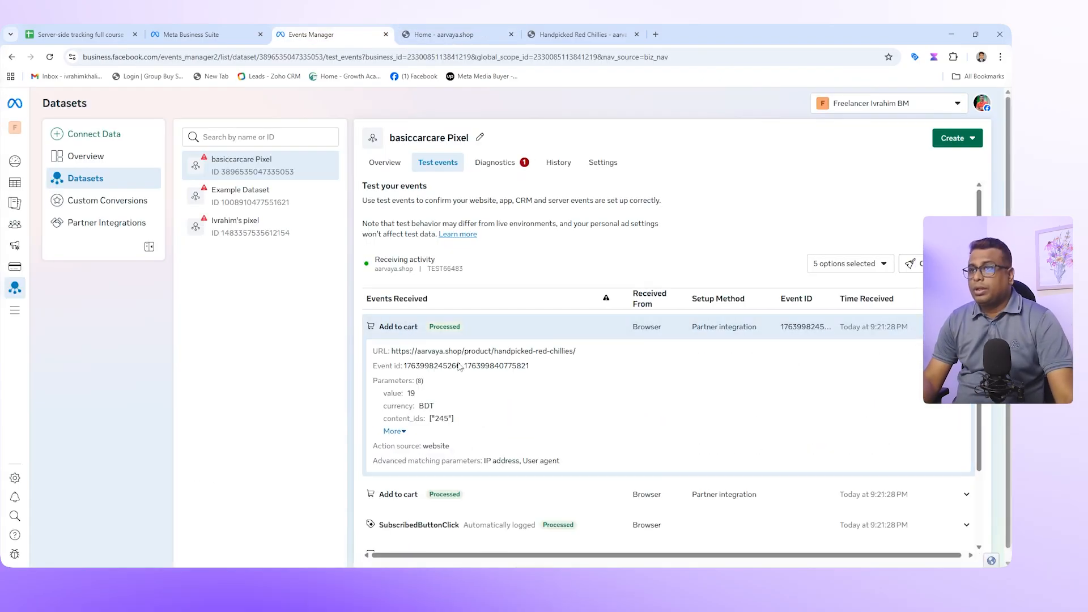
click(394, 431)
drag(438, 456, 524, 459)
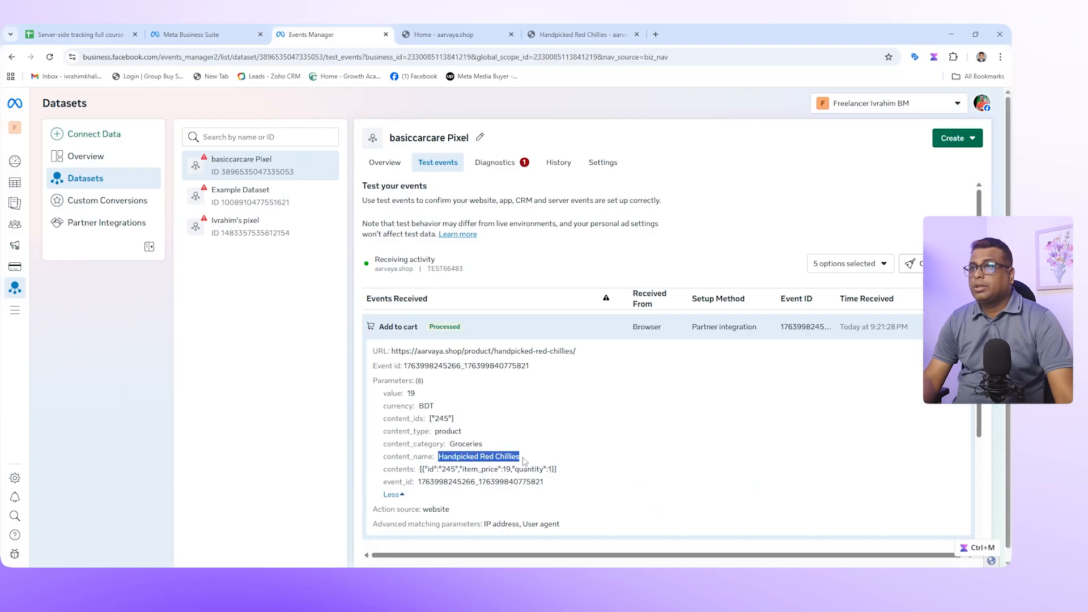
- Go back to the store's cart, proceed to checkout and place the order with cash on delivery
click(453, 34)
click(540, 34)
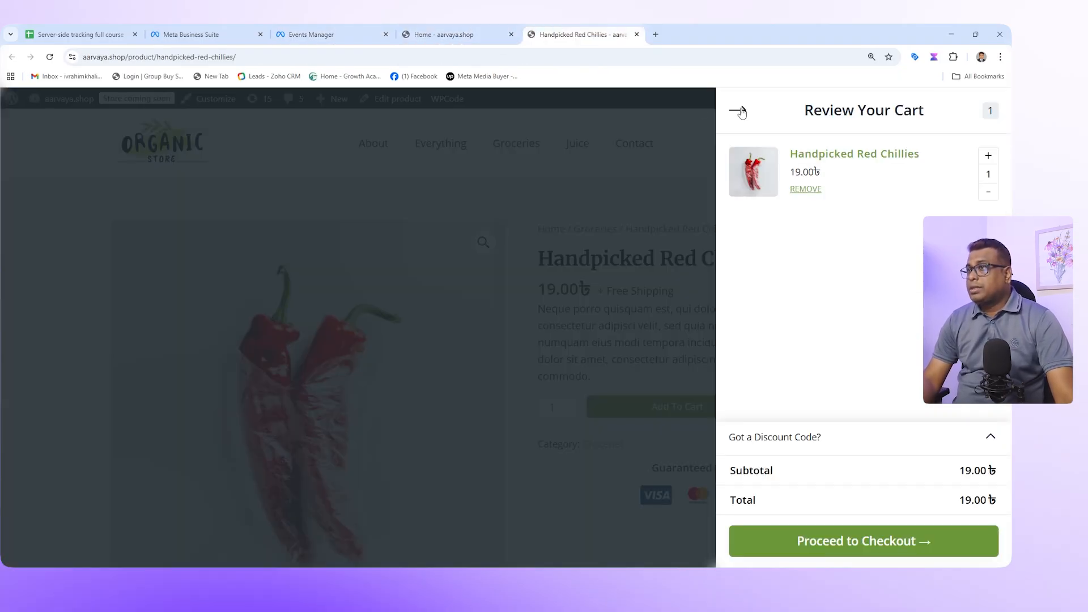
click(870, 553)
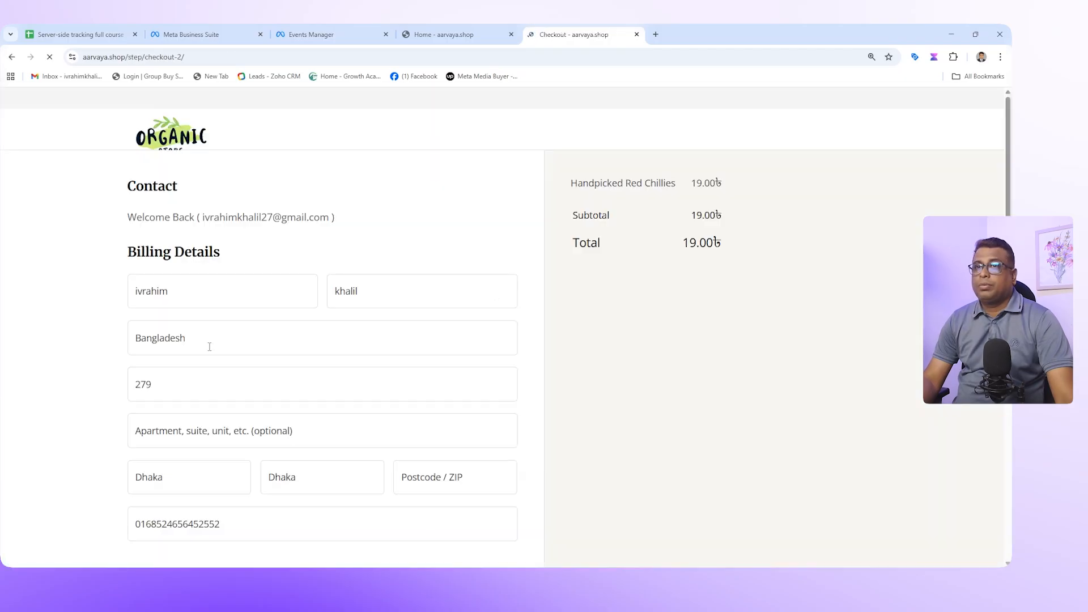
scroll(285, 332, down, 5)
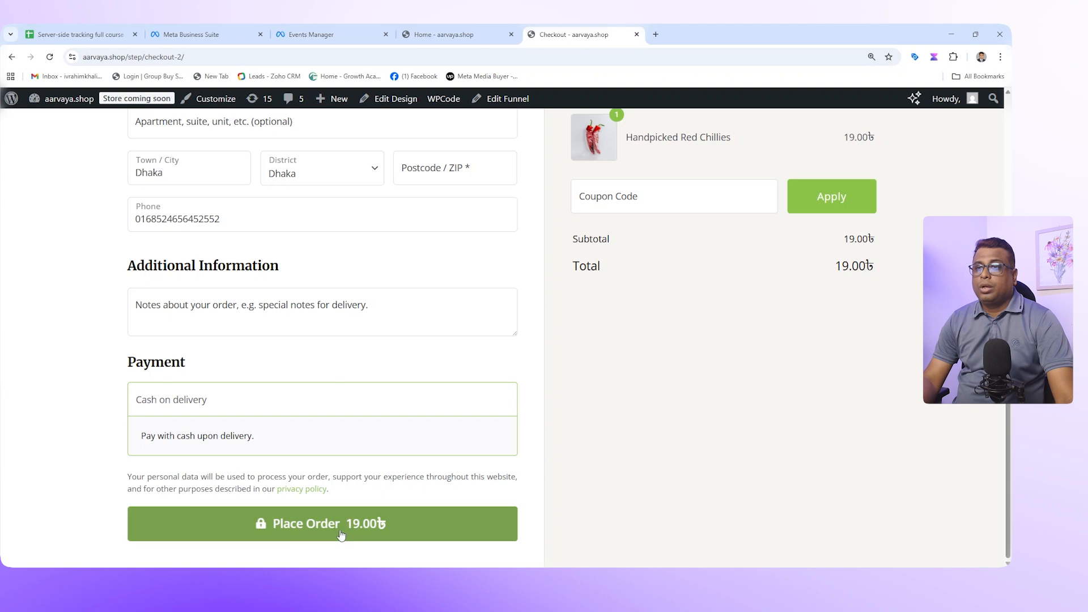
click(338, 525)
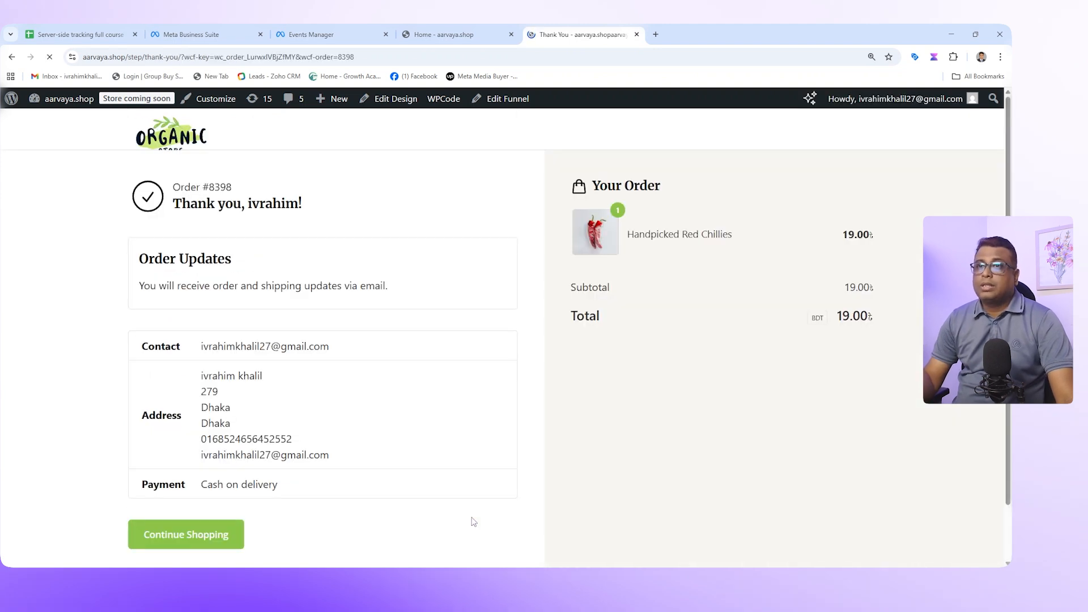
- Inspect the Purchase event's parameters on the order thank-you page with Meta Pixel Helper
click(953, 57)
click(848, 208)
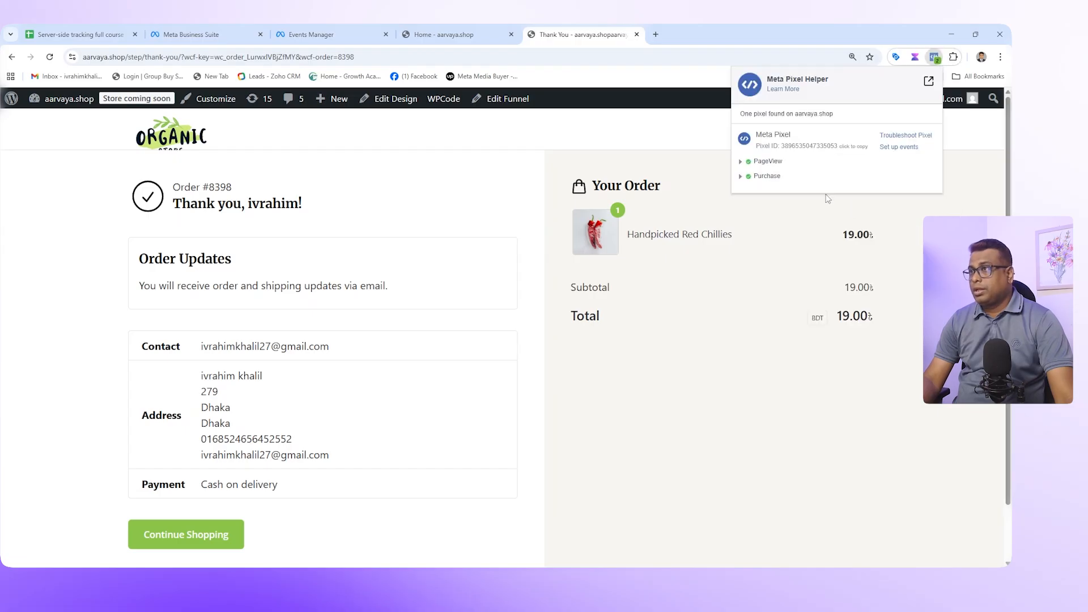
click(768, 177)
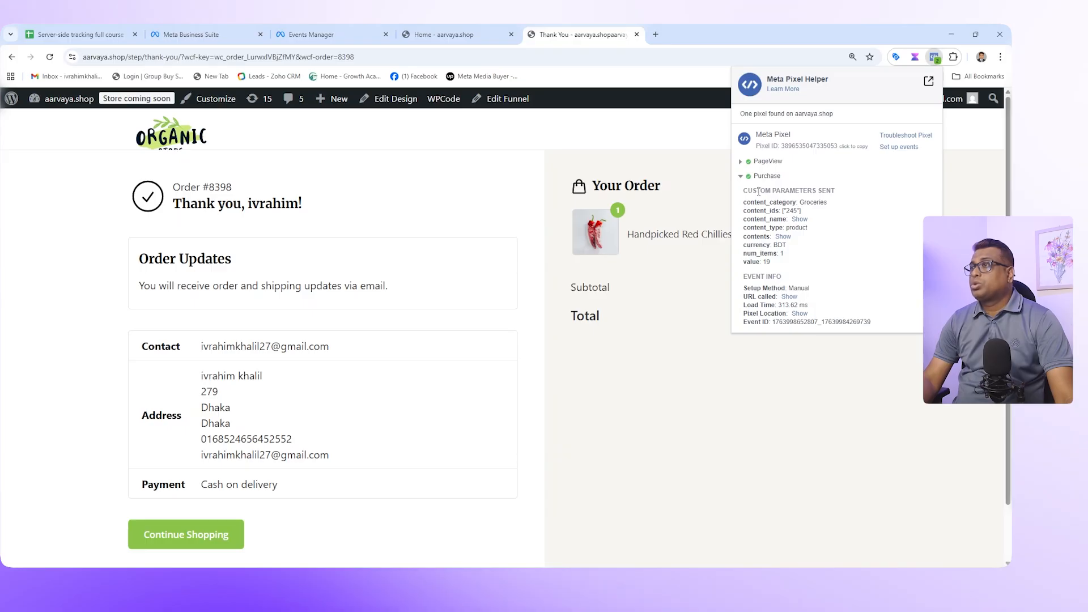
- Return to Events Manager and expand the Initiate checkout and latest Purchase test events to examine all their parameters
click(312, 35)
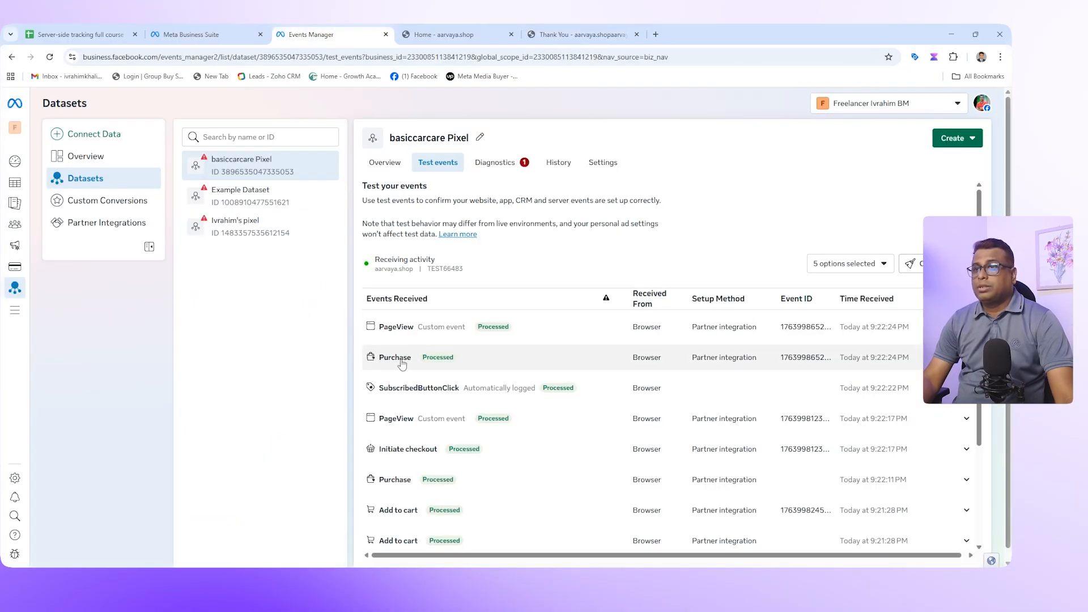
click(422, 453)
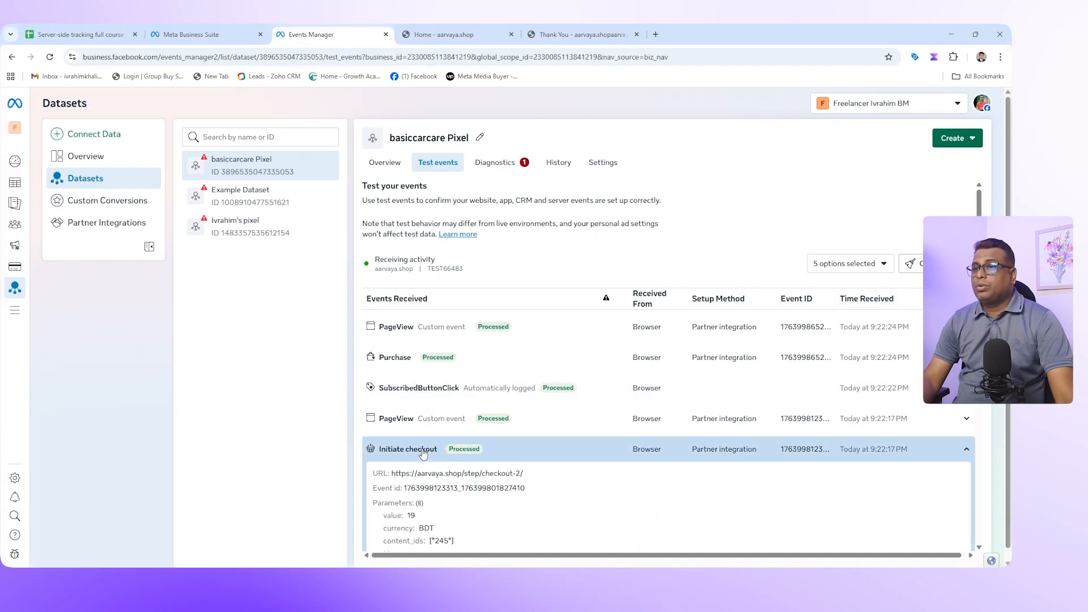
scroll(416, 440, down, 2)
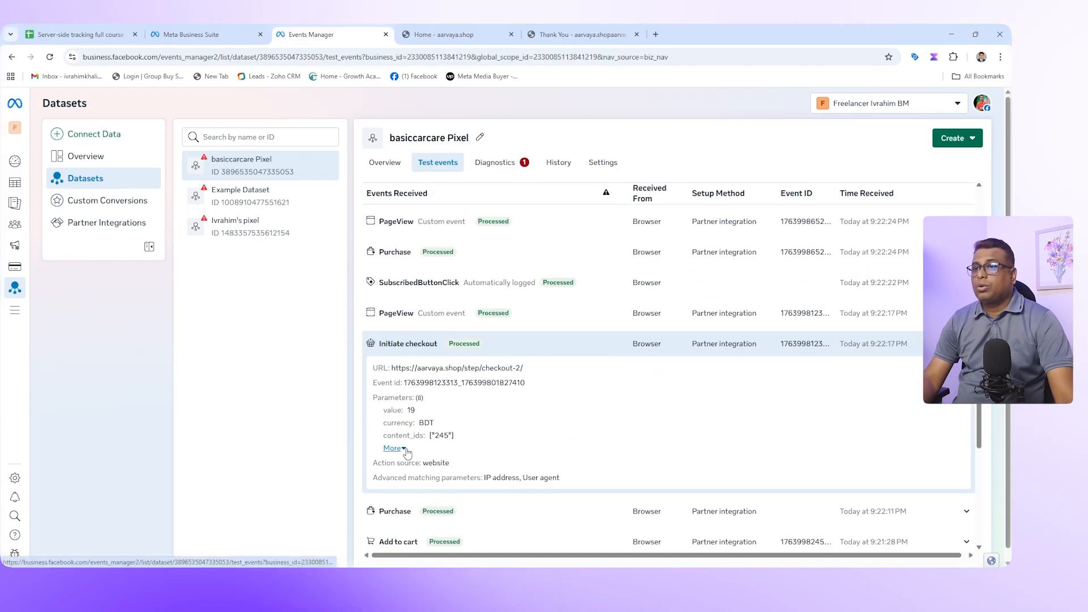
click(394, 449)
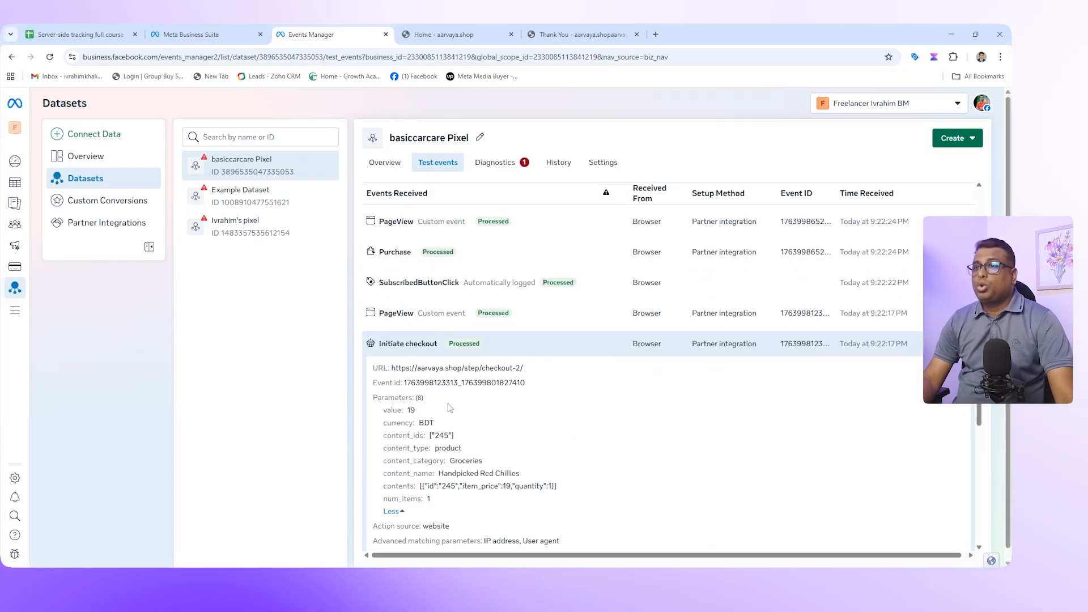
click(405, 255)
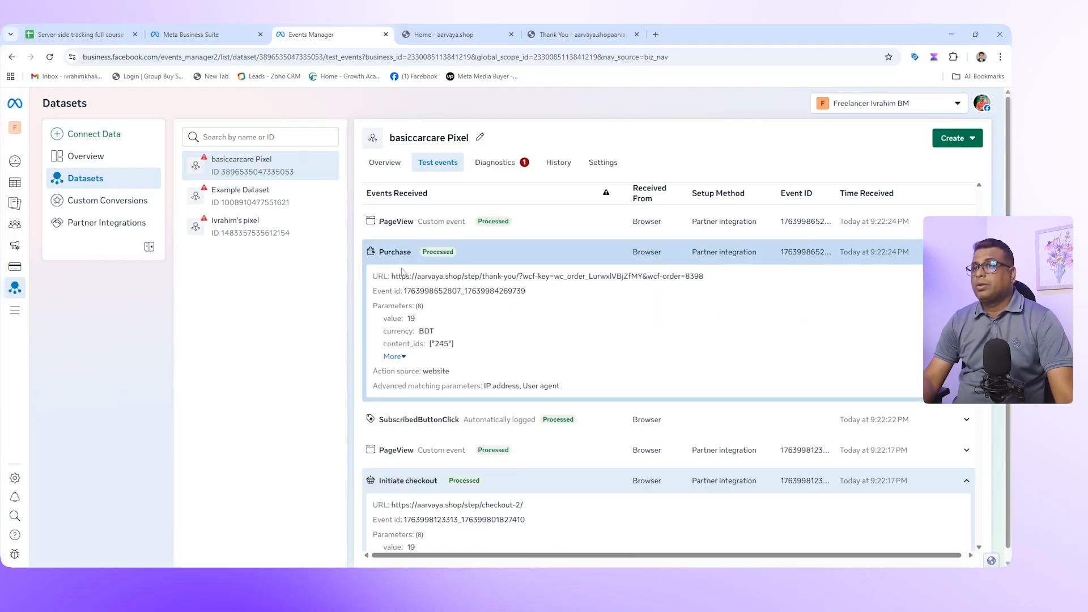
click(393, 357)
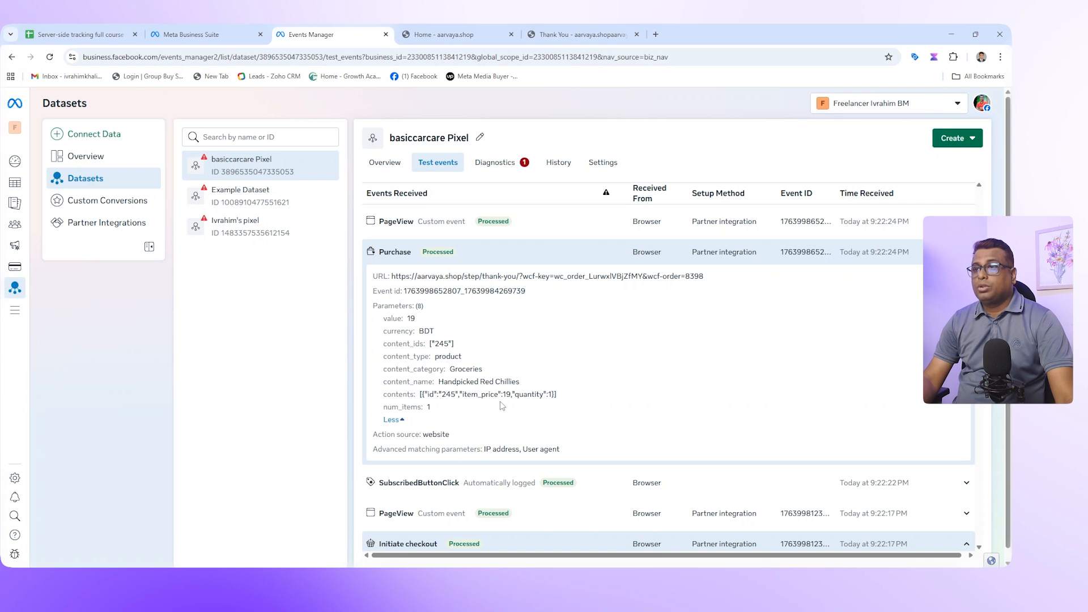